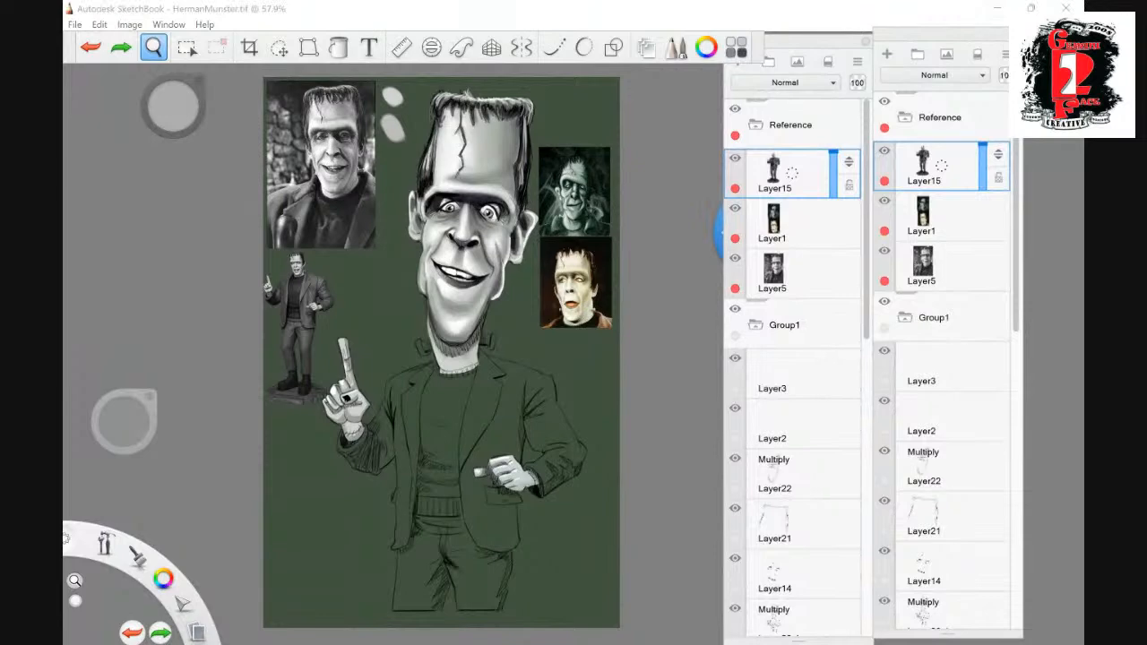
- Collapse the Group1 and Color layer groups and add a new group named shirt above the hair group
{"action": "left_click", "coordinate": [785, 173]}
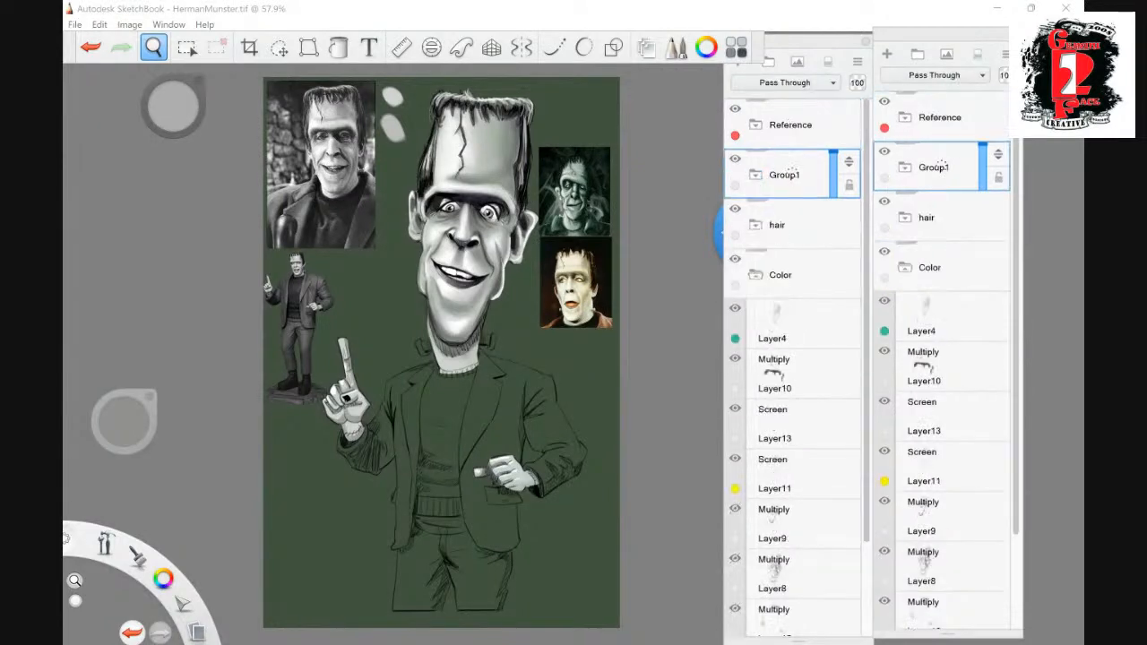
{"action": "left_click", "coordinate": [782, 274]}
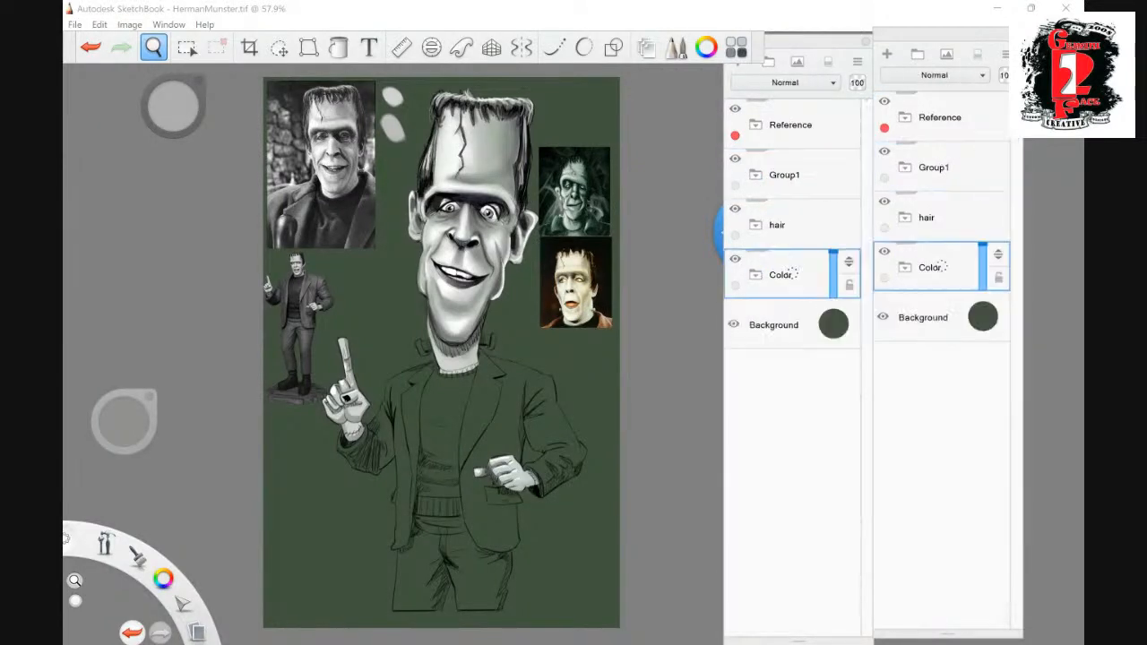
{"action": "left_click", "coordinate": [789, 224]}
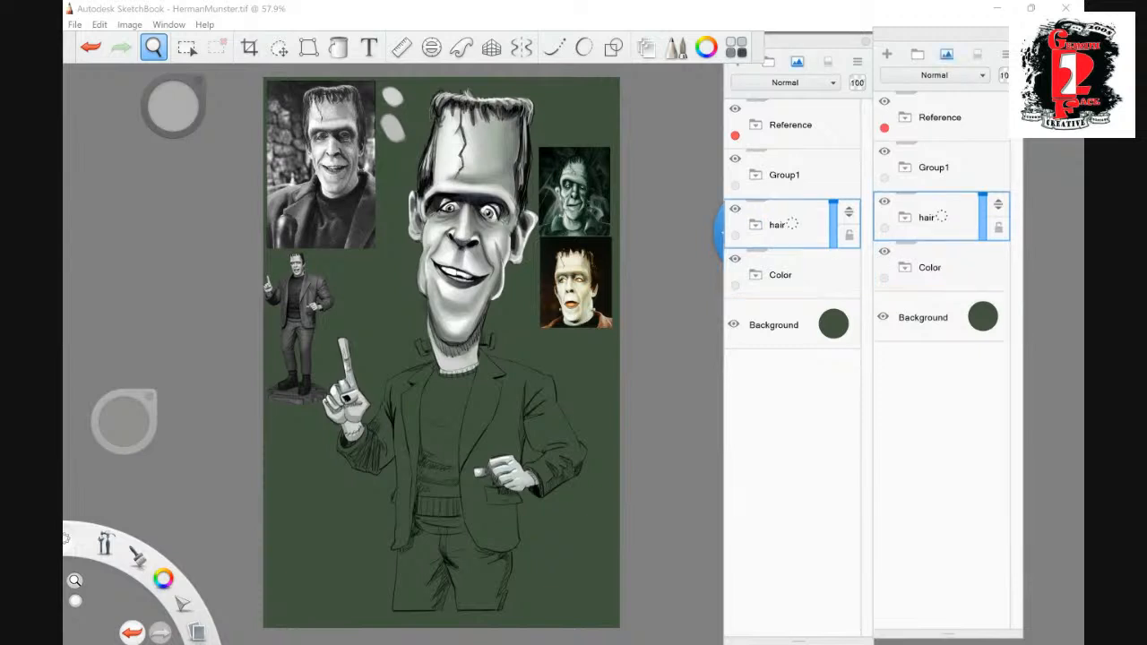
{"action": "key", "text": "ctrl+g"}
{"action": "left_click", "coordinate": [934, 75]}
{"action": "left_click", "coordinate": [947, 55]}
{"action": "left_click", "coordinate": [934, 75]}
{"action": "left_click", "coordinate": [911, 98]}
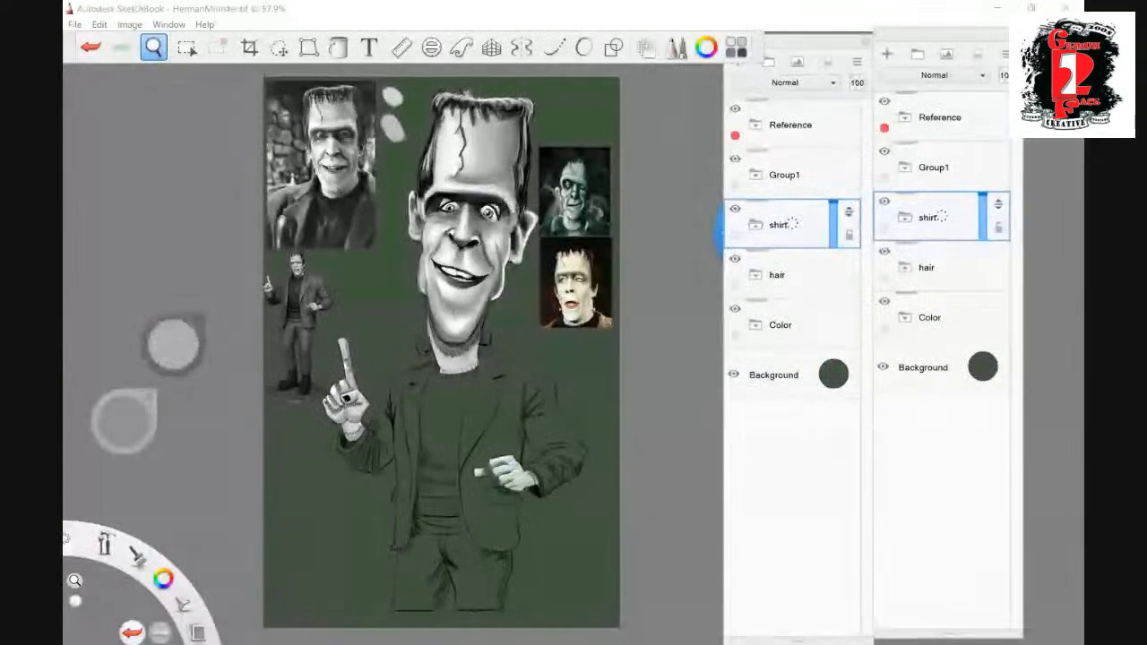
- Examine the painted head, the reference images and the unpainted suit sketch up close and as a whole
{"action": "left_click_drag", "start_coordinate": [652, 468], "coordinate": [619, 475]}
{"action": "left_click_drag", "start_coordinate": [728, 321], "coordinate": [727, 332]}
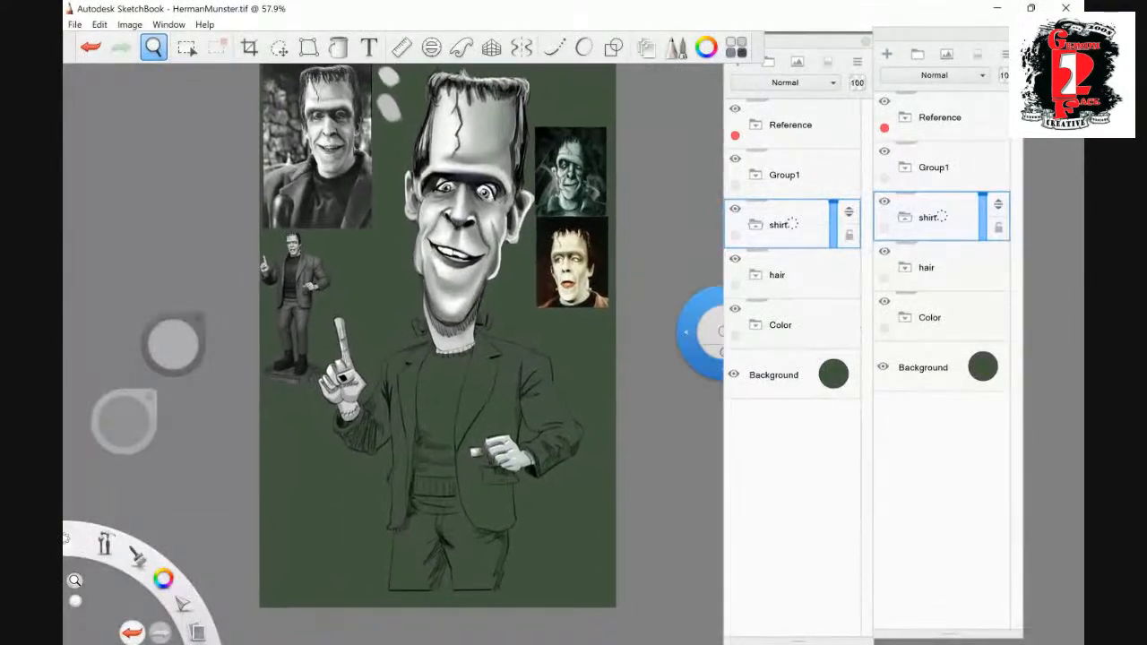
{"action": "left_click", "coordinate": [611, 472]}
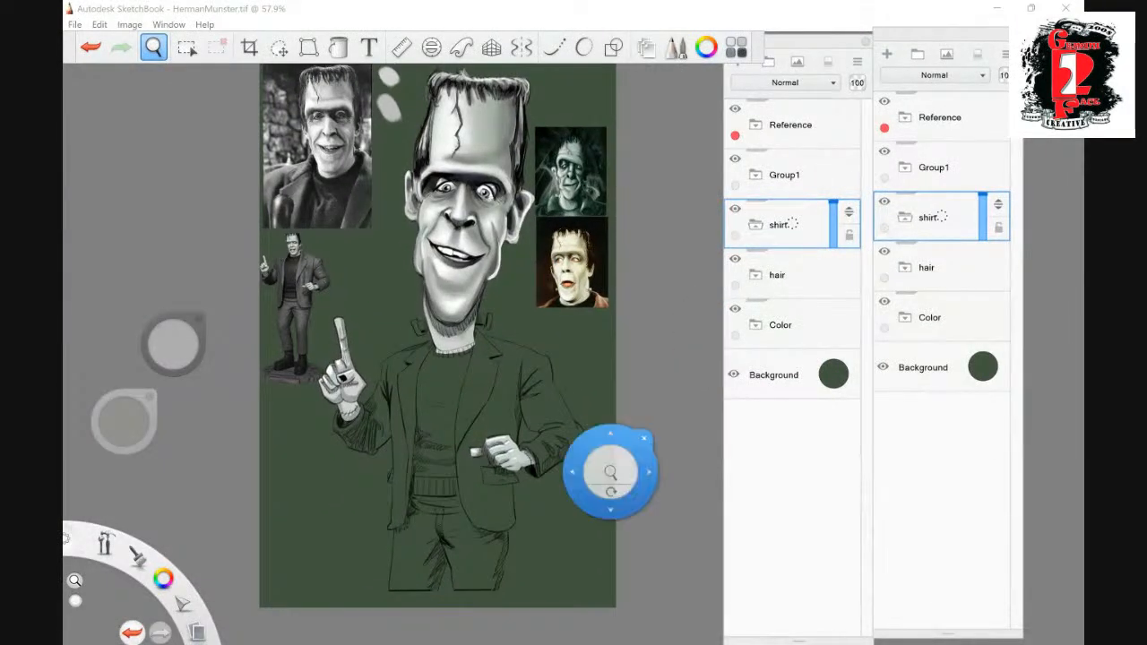
{"action": "left_click_drag", "start_coordinate": [610, 472], "coordinate": [533, 509]}
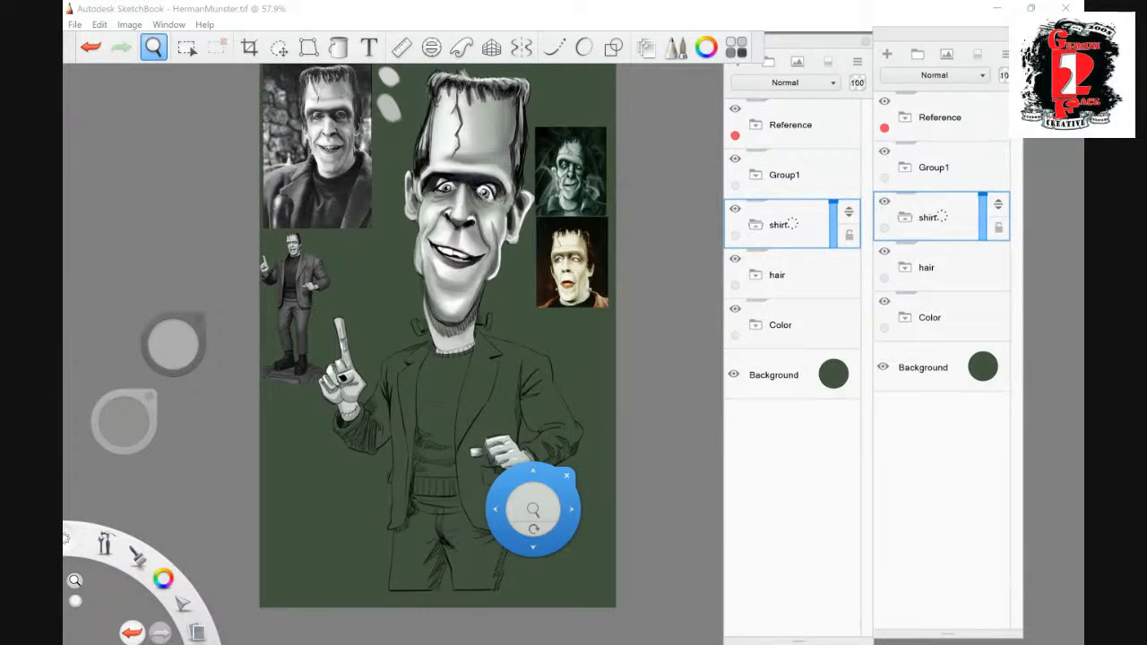
{"action": "left_click_drag", "start_coordinate": [533, 509], "coordinate": [546, 295]}
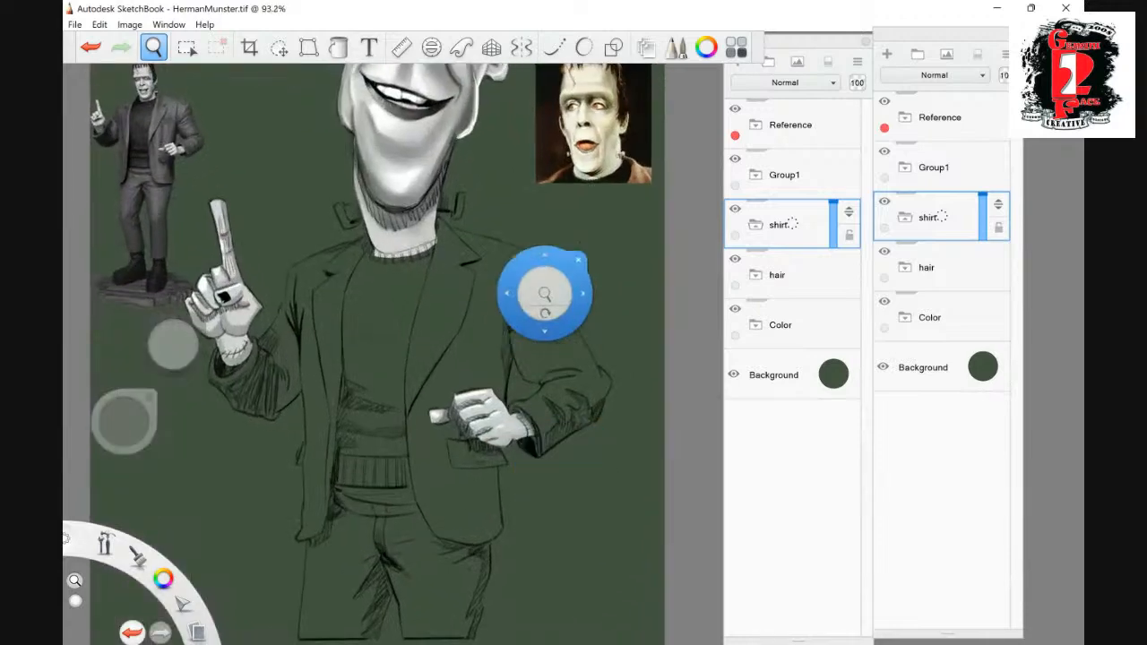
{"action": "left_click_drag", "start_coordinate": [545, 253], "coordinate": [549, 470]}
{"action": "left_click_drag", "start_coordinate": [549, 419], "coordinate": [554, 510]}
{"action": "left_click_drag", "start_coordinate": [586, 303], "coordinate": [590, 307]}
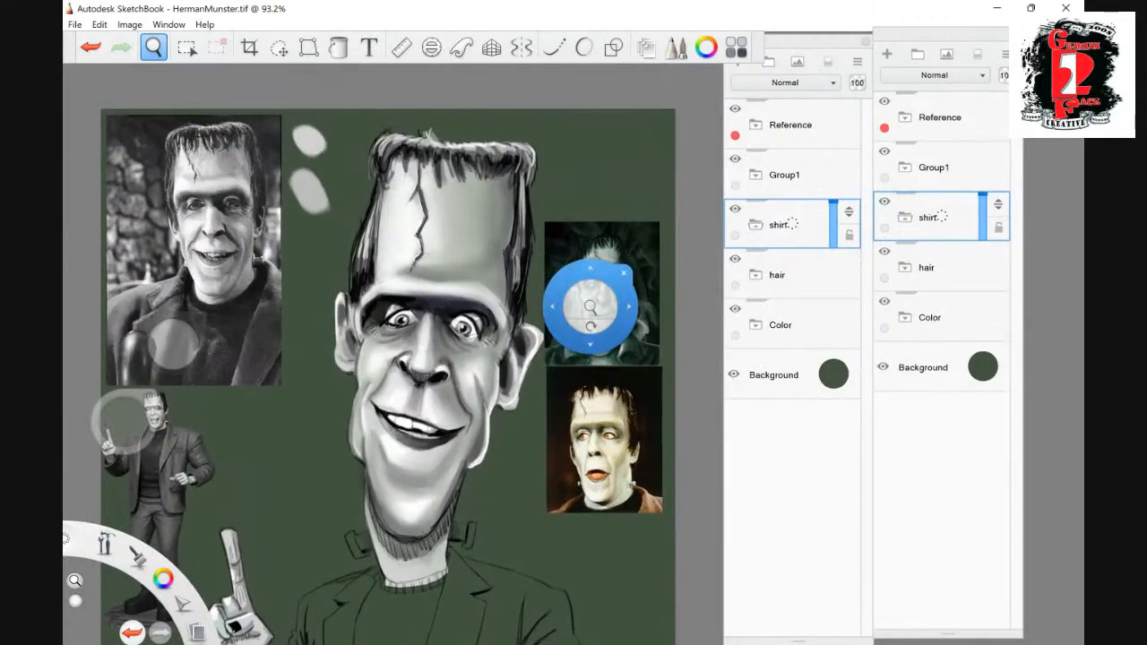
{"action": "left_click_drag", "start_coordinate": [584, 426], "coordinate": [601, 372]}
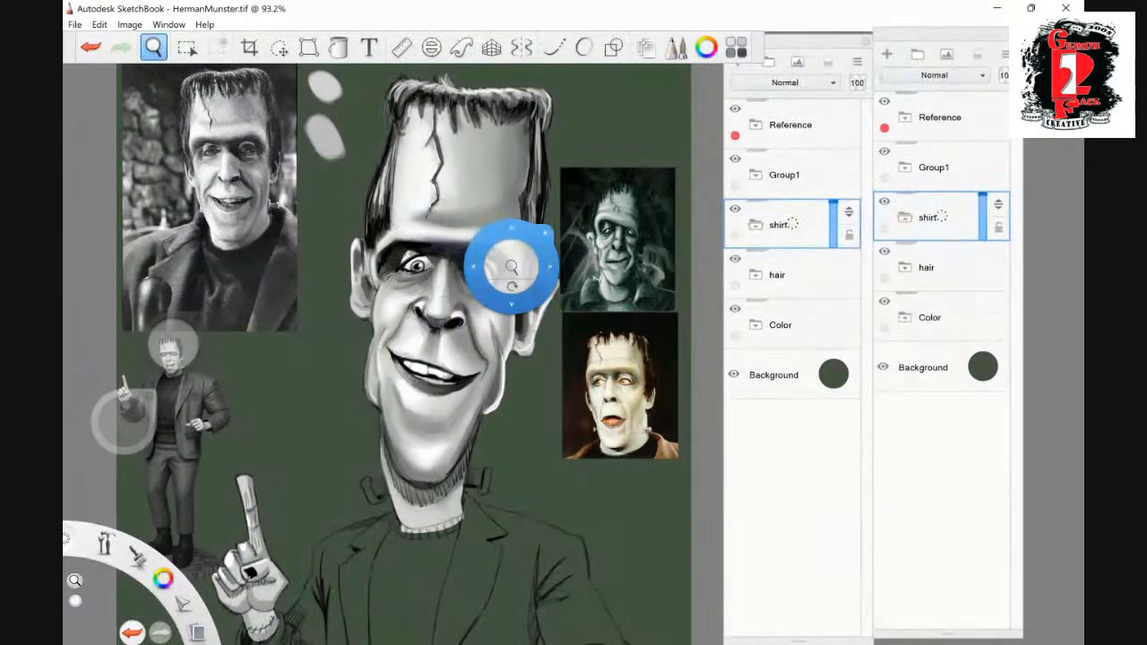
{"action": "left_click_drag", "start_coordinate": [511, 263], "coordinate": [510, 355]}
{"action": "left_click_drag", "start_coordinate": [509, 394], "coordinate": [496, 290]}
{"action": "left_click_drag", "start_coordinate": [548, 392], "coordinate": [537, 327]}
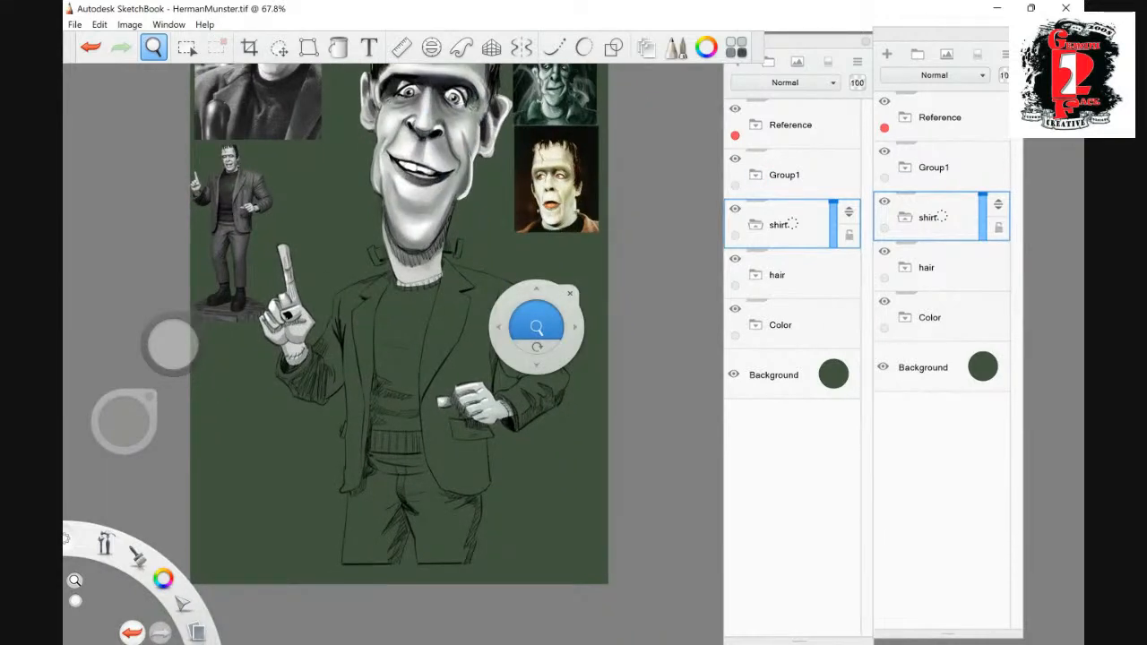
{"action": "left_click_drag", "start_coordinate": [941, 35], "coordinate": [930, 34]}
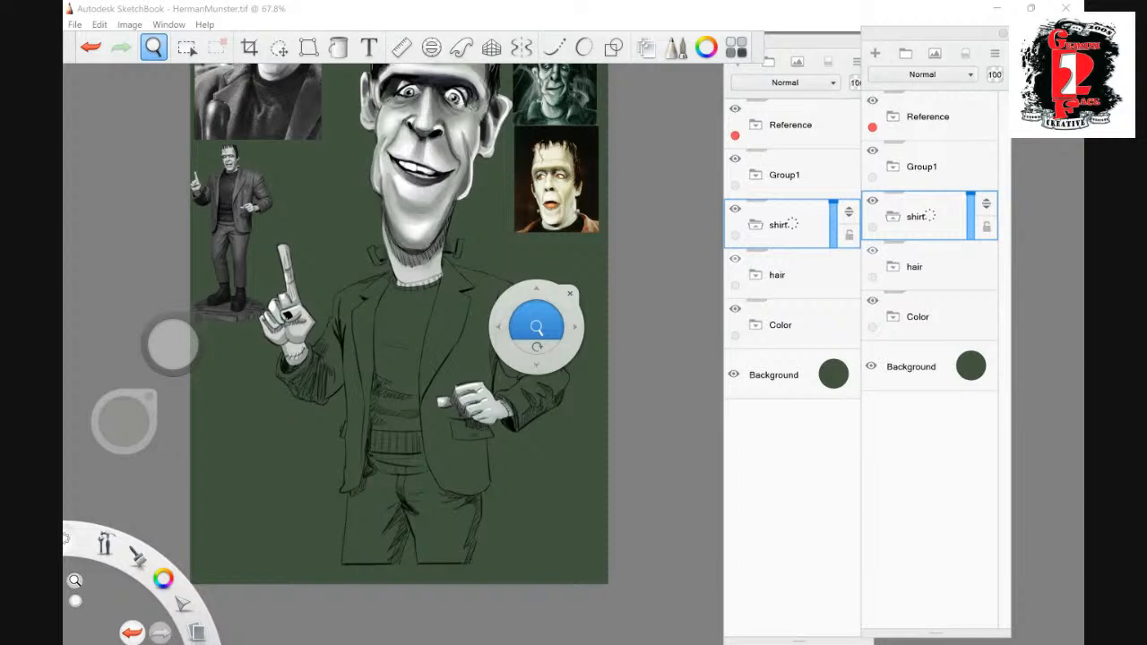
{"action": "left_click_drag", "start_coordinate": [557, 267], "coordinate": [513, 318]}
{"action": "left_click_drag", "start_coordinate": [511, 215], "coordinate": [482, 338]}
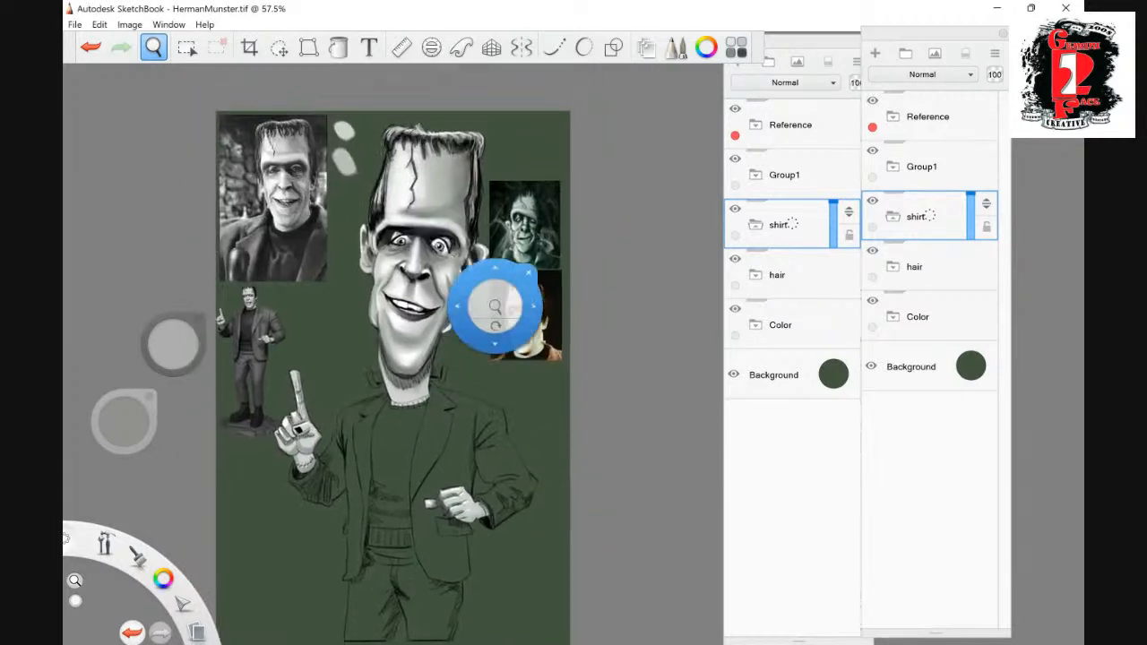
- Toggle the hair and Color groups off and on to check what each one contains
{"action": "left_click", "coordinate": [872, 251]}
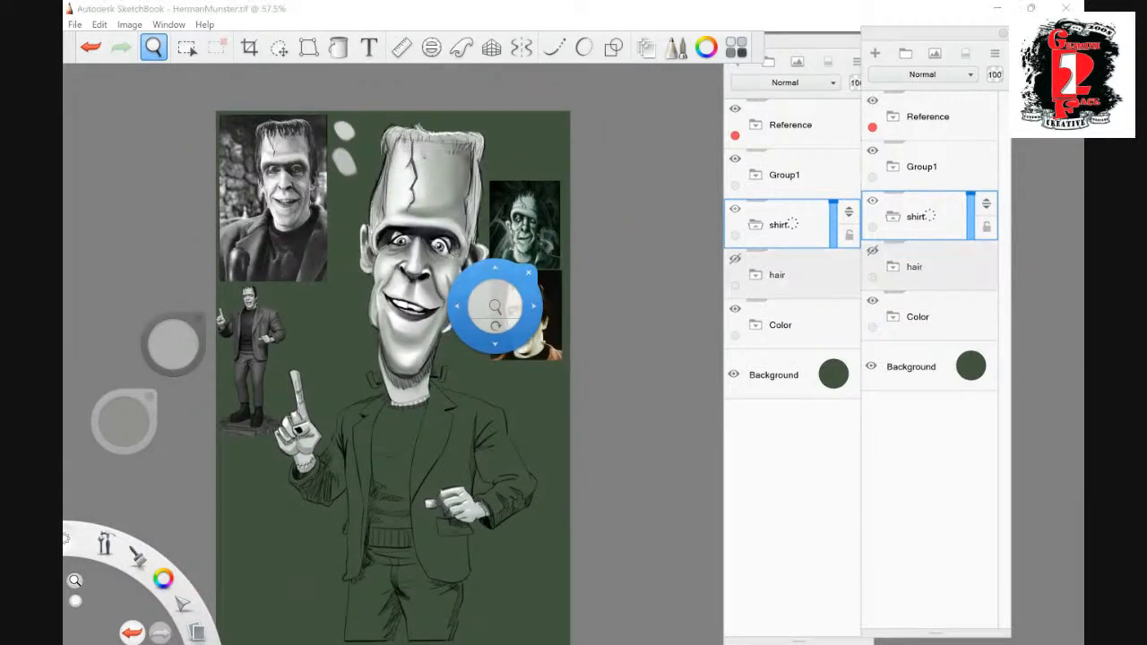
{"action": "left_click", "coordinate": [873, 251]}
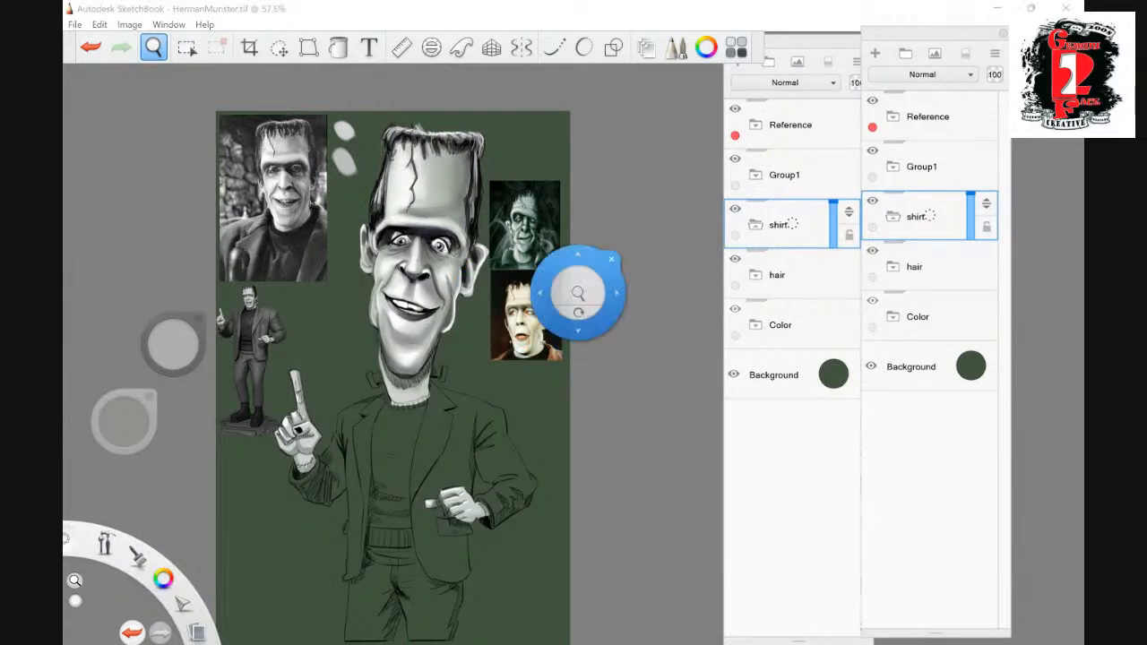
{"action": "left_click", "coordinate": [872, 301]}
{"action": "left_click", "coordinate": [872, 302]}
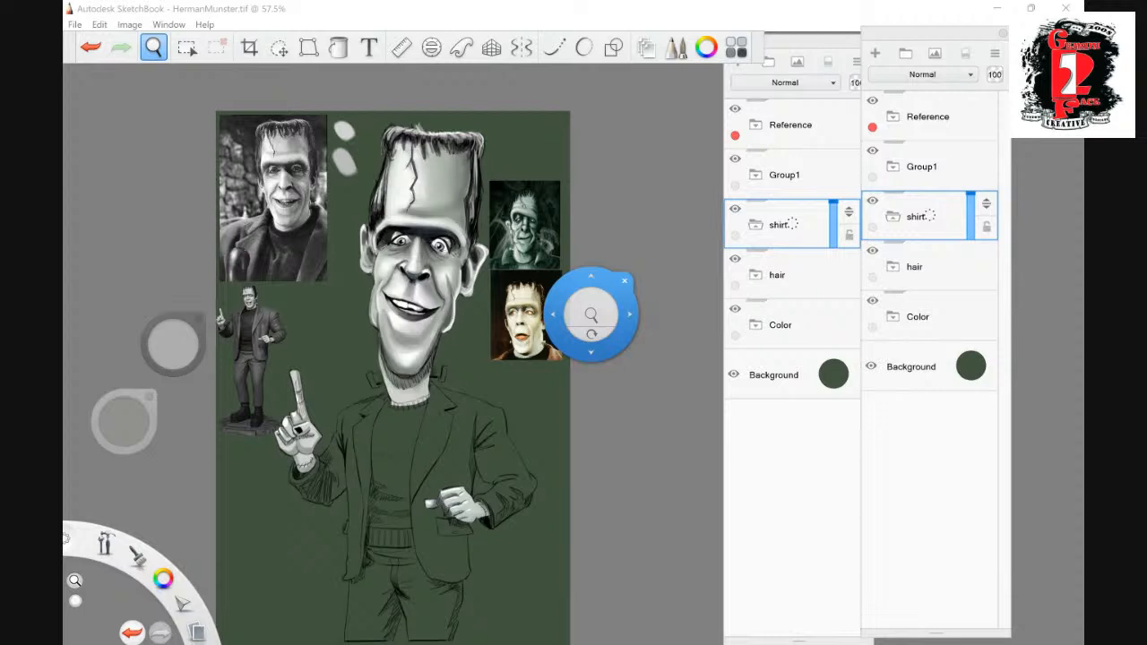
{"action": "left_click_drag", "start_coordinate": [592, 352], "coordinate": [575, 245]}
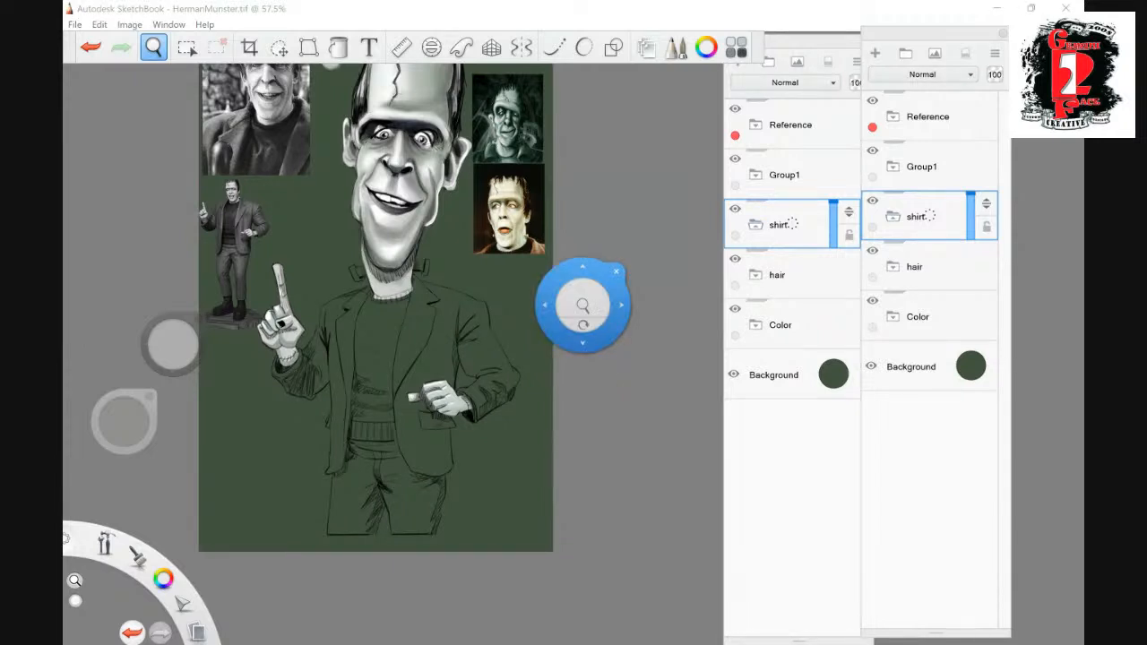
- Give the shirt group a green colour label and add a new layer inside it
{"action": "left_click", "coordinate": [872, 228]}
{"action": "left_click", "coordinate": [875, 53]}
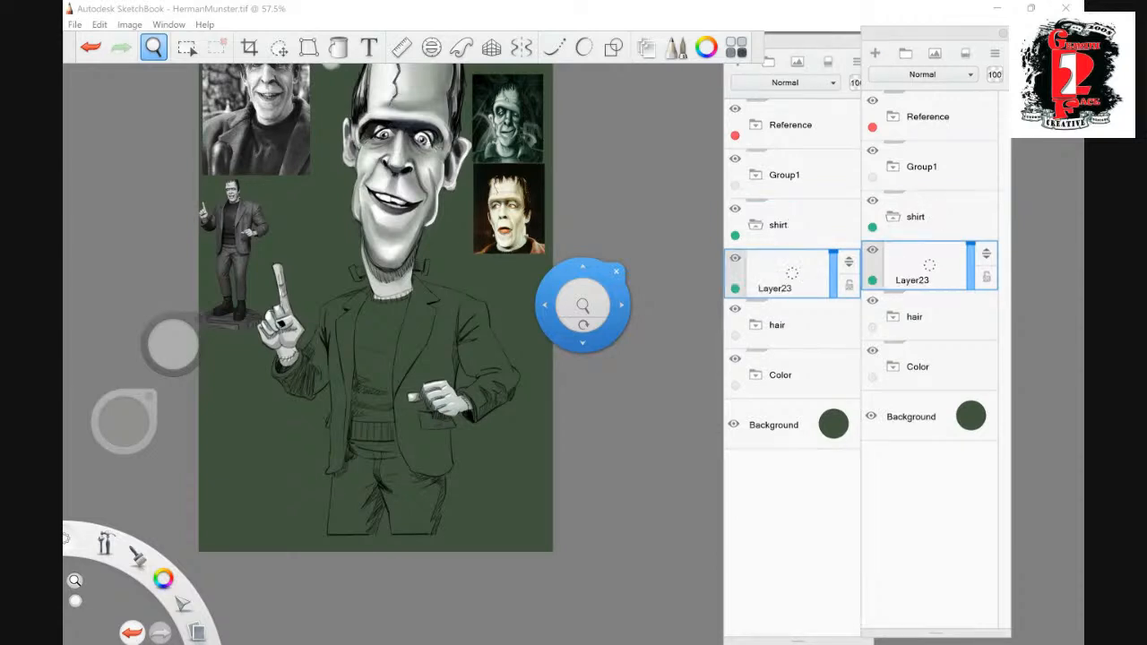
{"action": "left_click_drag", "start_coordinate": [583, 305], "coordinate": [258, 130]}
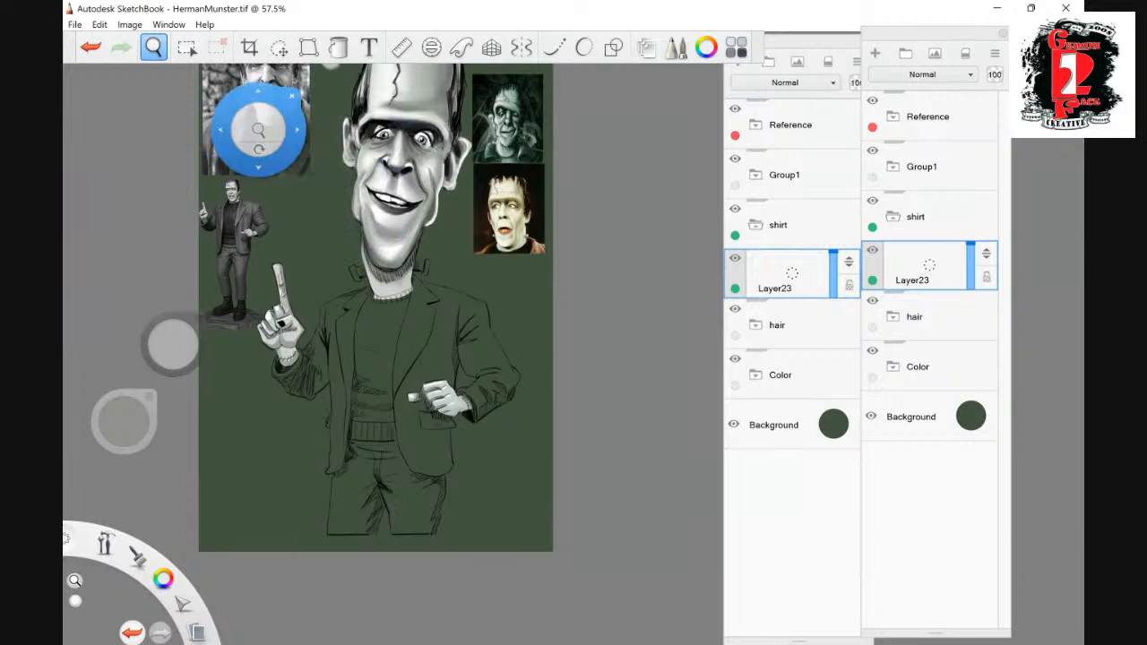
{"action": "left_click", "coordinate": [291, 96]}
- Set the painting colour to dark grey from the greyscale swatches
{"action": "left_click", "coordinate": [124, 422]}
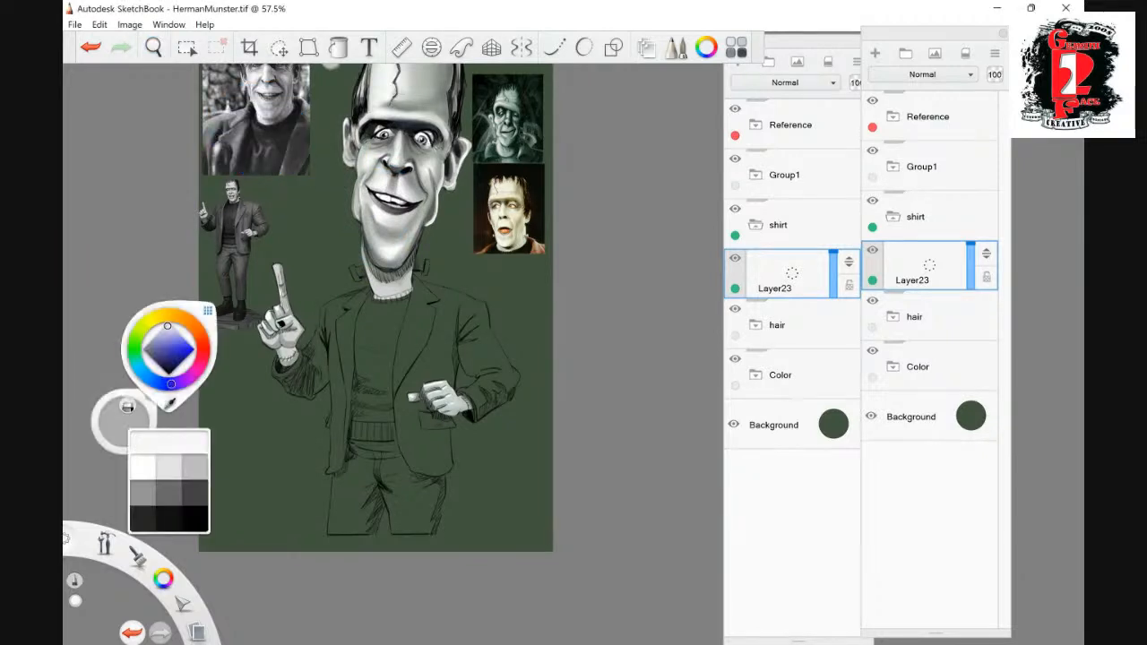
{"action": "left_click", "coordinate": [173, 344]}
{"action": "left_click", "coordinate": [124, 422]}
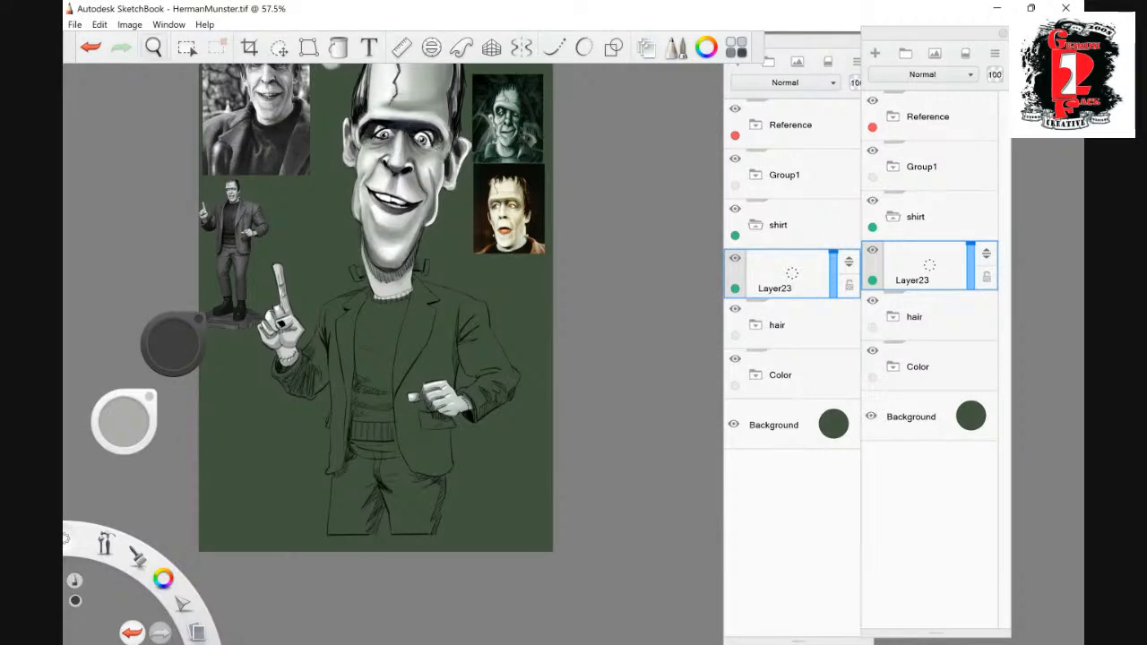
- Lasso the sweater between the jacket lapels from collar to waistband, flood-fill it with solid dark grey and clear the selection
{"action": "left_click", "coordinate": [153, 47]}
{"action": "left_click_drag", "start_coordinate": [574, 340], "coordinate": [571, 277]}
{"action": "left_click_drag", "start_coordinate": [407, 401], "coordinate": [515, 239]}
{"action": "left_click", "coordinate": [482, 308]}
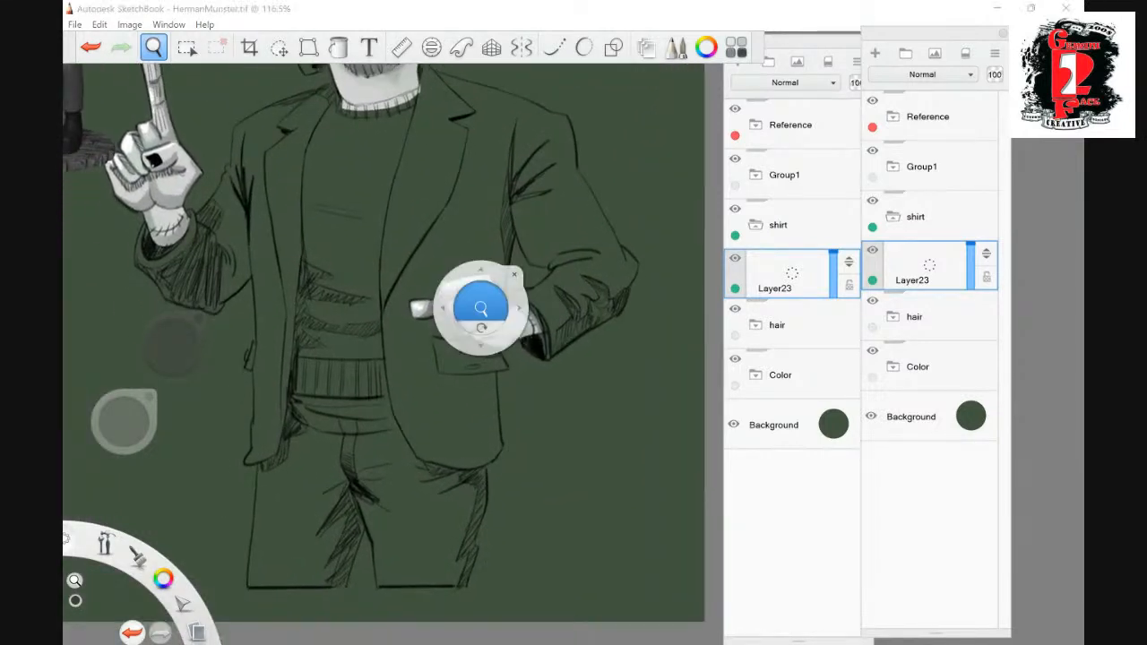
{"action": "left_click_drag", "start_coordinate": [482, 339], "coordinate": [514, 498]}
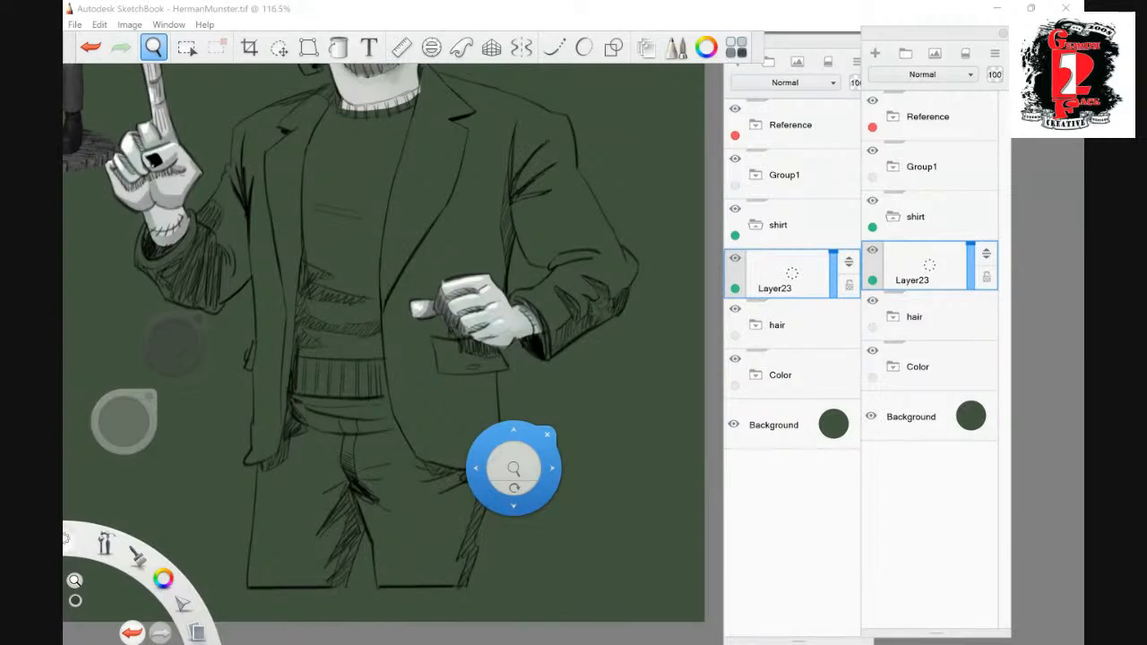
{"action": "left_click_drag", "start_coordinate": [514, 498], "coordinate": [511, 506]}
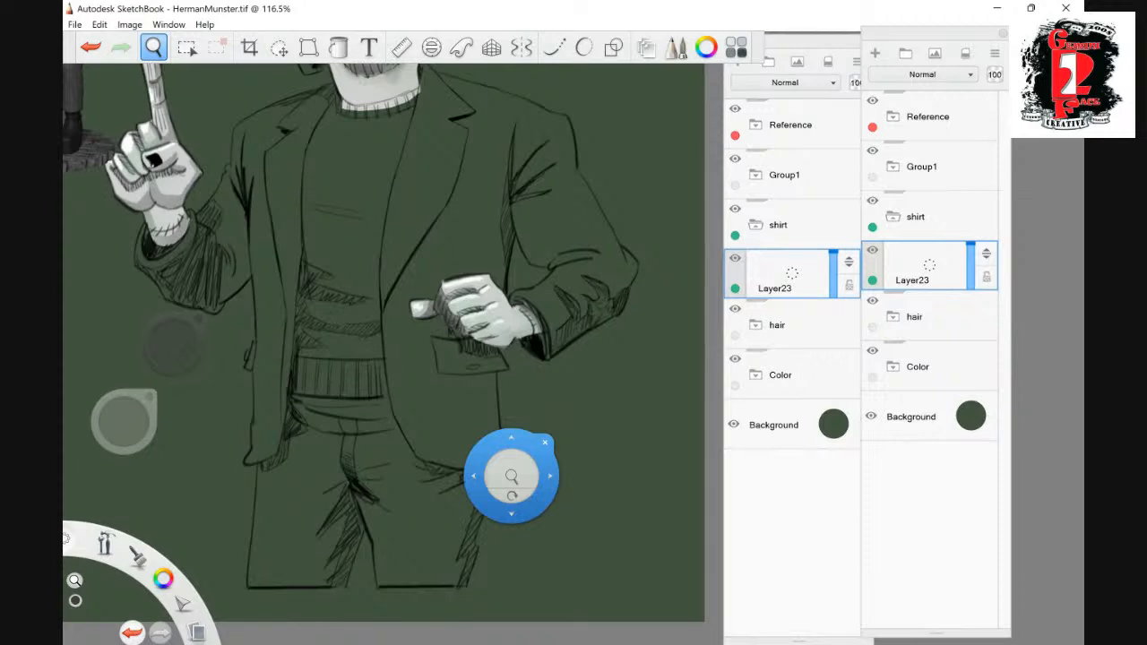
{"action": "left_click_drag", "start_coordinate": [512, 498], "coordinate": [184, 131]}
{"action": "left_click", "coordinate": [187, 48]}
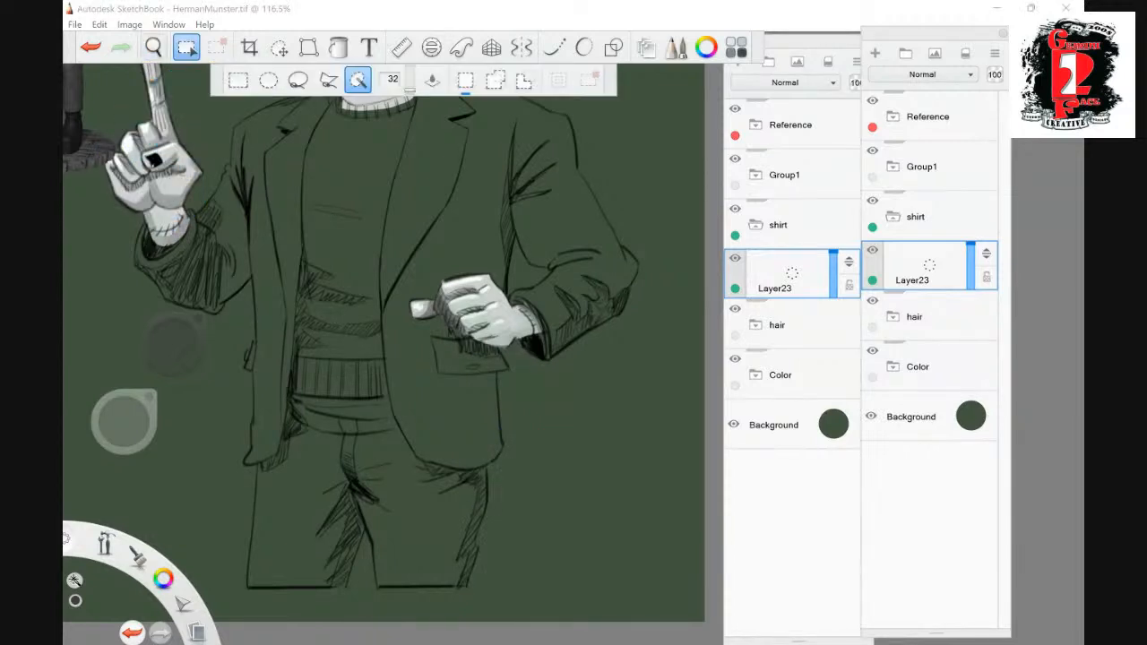
{"action": "left_click", "coordinate": [153, 48]}
{"action": "left_click_drag", "start_coordinate": [449, 196], "coordinate": [465, 336]}
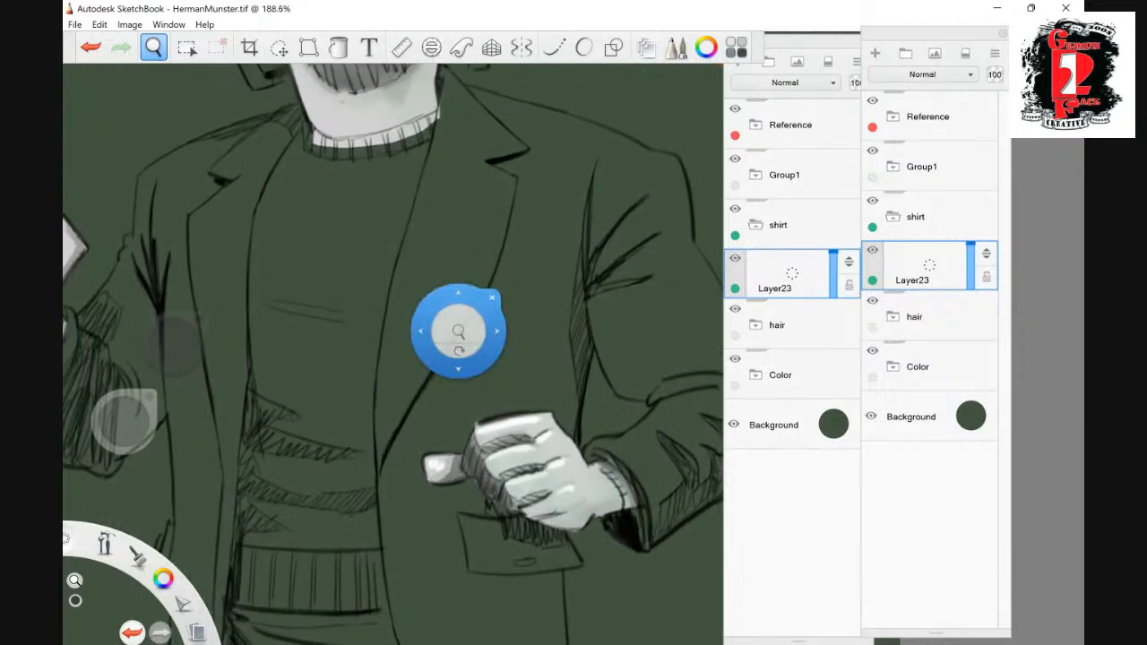
{"action": "left_click", "coordinate": [186, 48]}
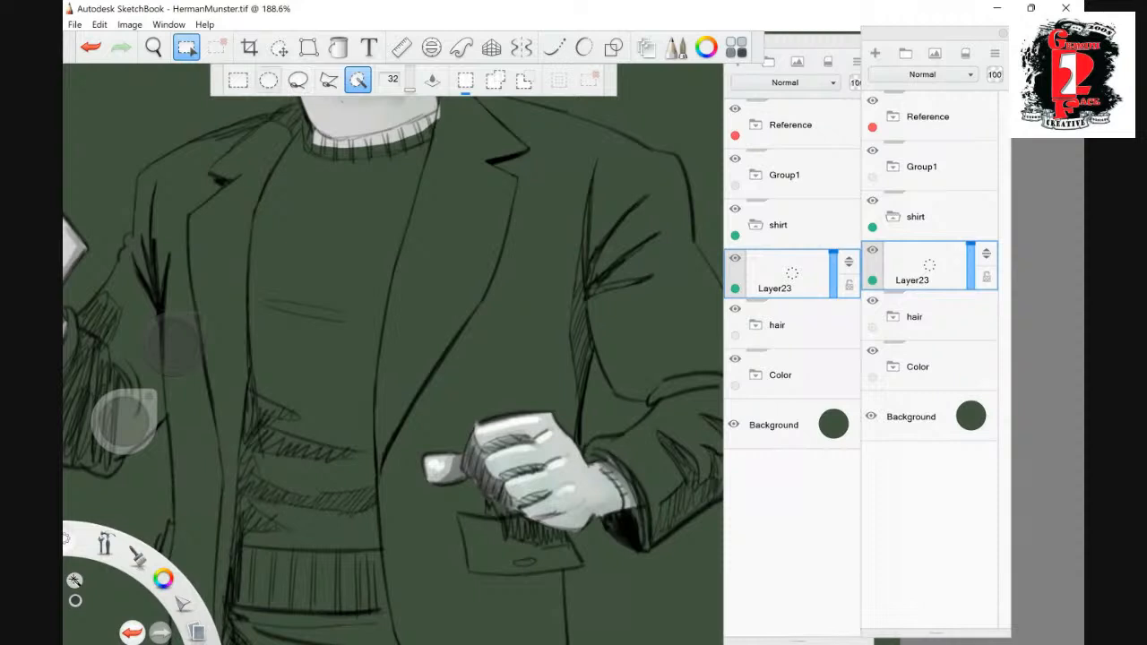
{"action": "left_click", "coordinate": [298, 79]}
{"action": "mouse_move", "coordinate": [439, 106]}
{"action": "left_mouse_down"}
{"action": "mouse_move", "coordinate": [381, 285]}
{"action": "mouse_move", "coordinate": [370, 403]}
{"action": "mouse_move", "coordinate": [389, 588]}
{"action": "mouse_move", "coordinate": [352, 612]}
{"action": "mouse_move", "coordinate": [262, 609]}
{"action": "mouse_move", "coordinate": [233, 542]}
{"action": "mouse_move", "coordinate": [236, 364]}
{"action": "left_mouse_up"}
{"action": "mouse_move", "coordinate": [237, 240]}
{"action": "left_mouse_down"}
{"action": "mouse_move", "coordinate": [243, 202]}
{"action": "mouse_move", "coordinate": [310, 136]}
{"action": "mouse_move", "coordinate": [300, 122]}
{"action": "mouse_move", "coordinate": [325, 135]}
{"action": "mouse_move", "coordinate": [441, 108]}
{"action": "left_mouse_up"}
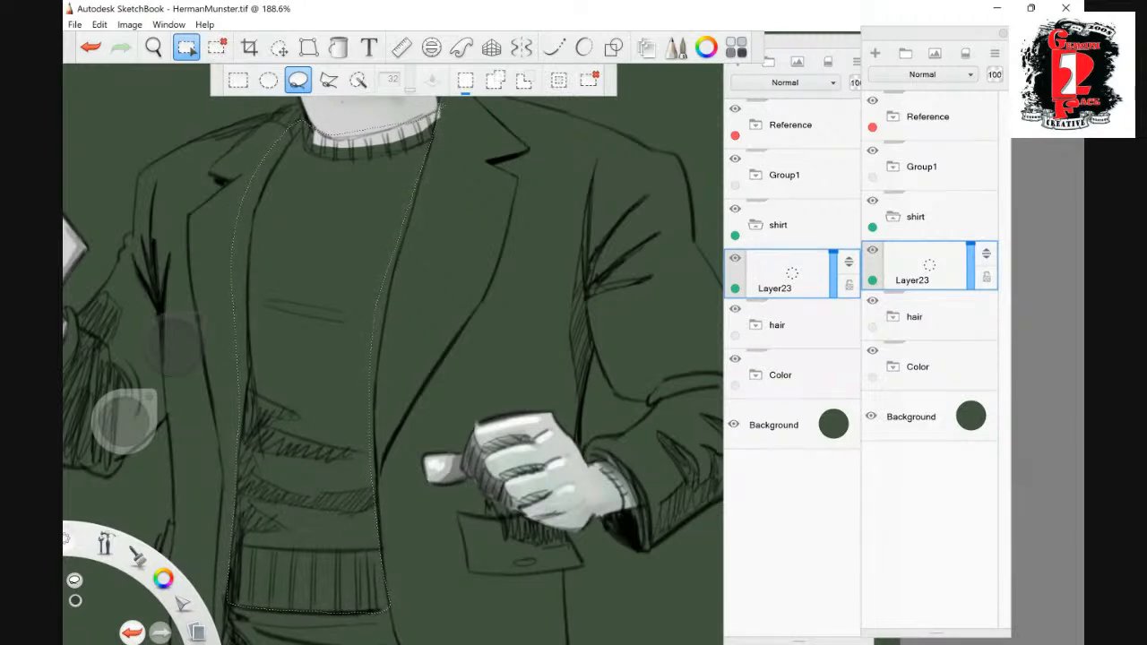
{"action": "left_click", "coordinate": [339, 48]}
{"action": "left_click", "coordinate": [321, 230]}
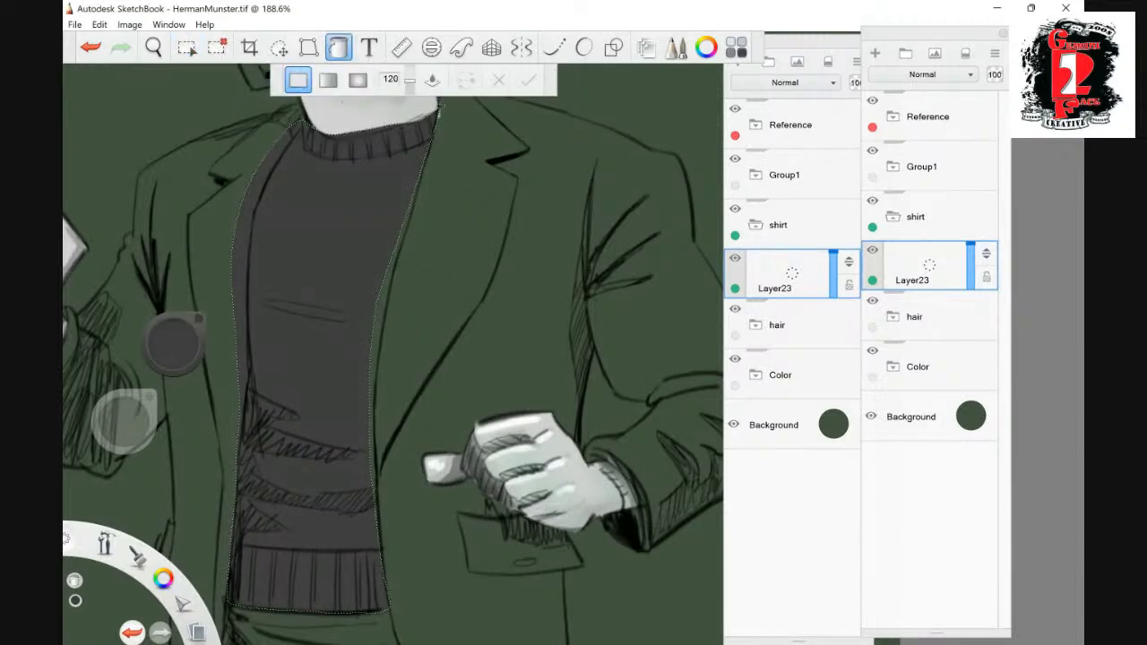
{"action": "left_click", "coordinate": [218, 48]}
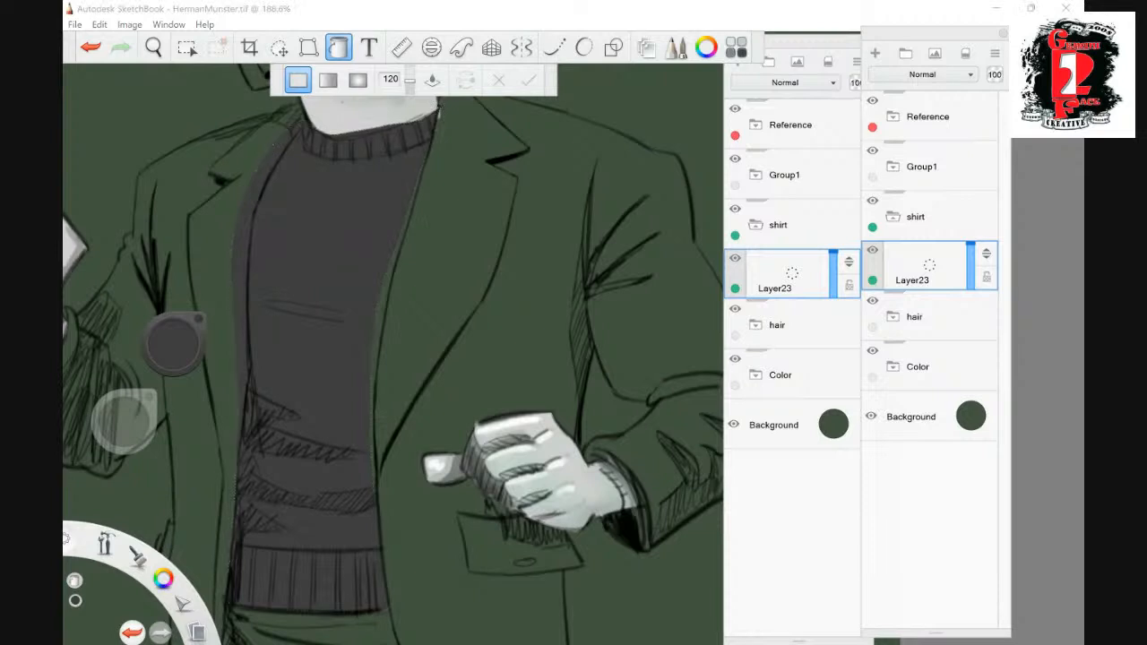
{"action": "left_click", "coordinate": [187, 47]}
{"action": "mouse_move", "coordinate": [439, 111]}
{"action": "left_mouse_down"}
{"action": "mouse_move", "coordinate": [377, 434]}
{"action": "mouse_move", "coordinate": [378, 550]}
{"action": "left_mouse_up"}
{"action": "left_click", "coordinate": [218, 48]}
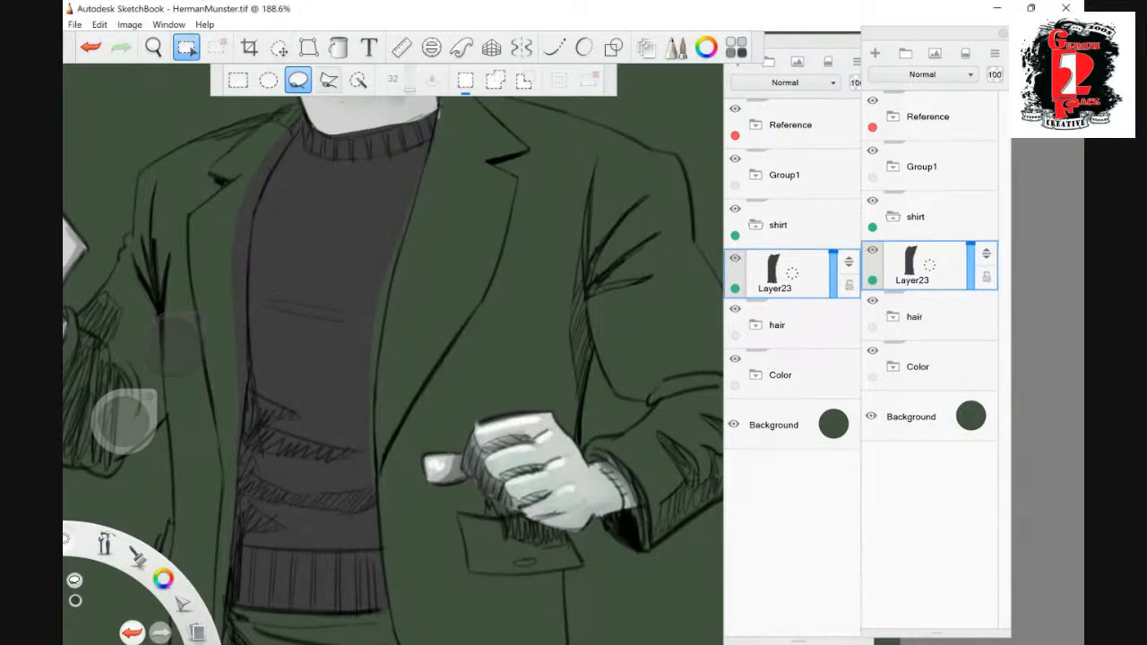
- Lasso the unfilled strip along the sweater's edge on the pocket-hand side, fill it with dark grey and deselect
{"action": "left_click_drag", "start_coordinate": [344, 321], "coordinate": [430, 123]}
{"action": "left_click", "coordinate": [339, 48]}
{"action": "left_click", "coordinate": [398, 278]}
{"action": "left_click", "coordinate": [218, 48]}
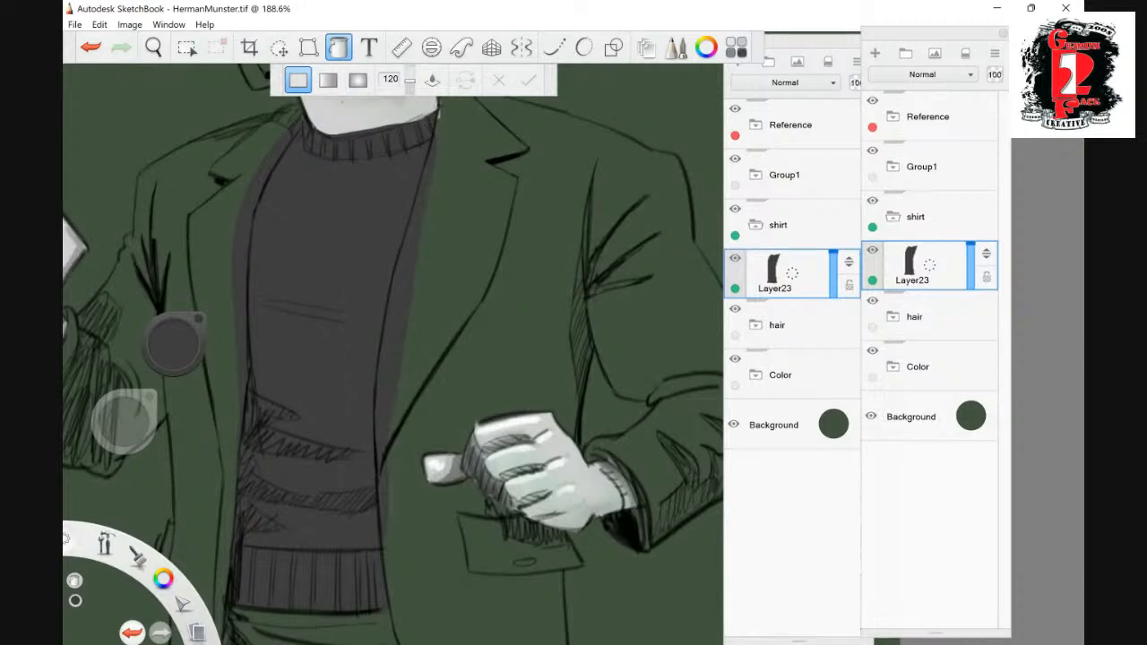
- Trim the dark grey fill along the upper edge of the sweater collar where it overlaps the neck
{"action": "left_click", "coordinate": [153, 48]}
{"action": "left_click_drag", "start_coordinate": [416, 349], "coordinate": [393, 436]}
{"action": "left_click_drag", "start_coordinate": [411, 374], "coordinate": [457, 341]}
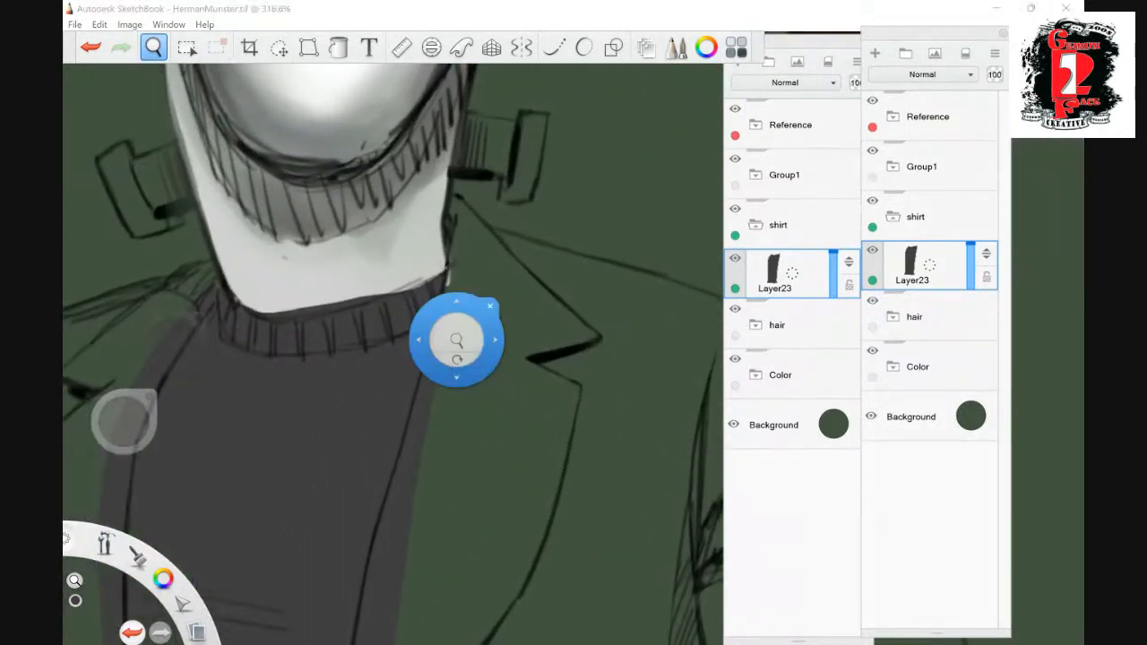
{"action": "left_click", "coordinate": [490, 307]}
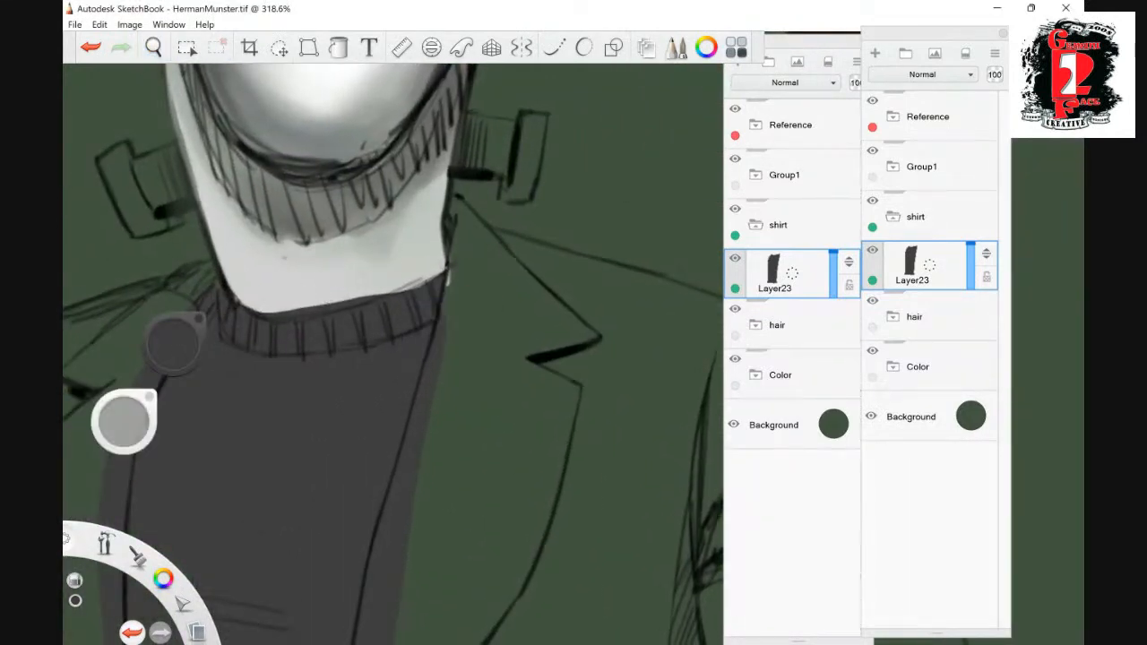
{"action": "left_click_drag", "start_coordinate": [249, 297], "coordinate": [310, 301]}
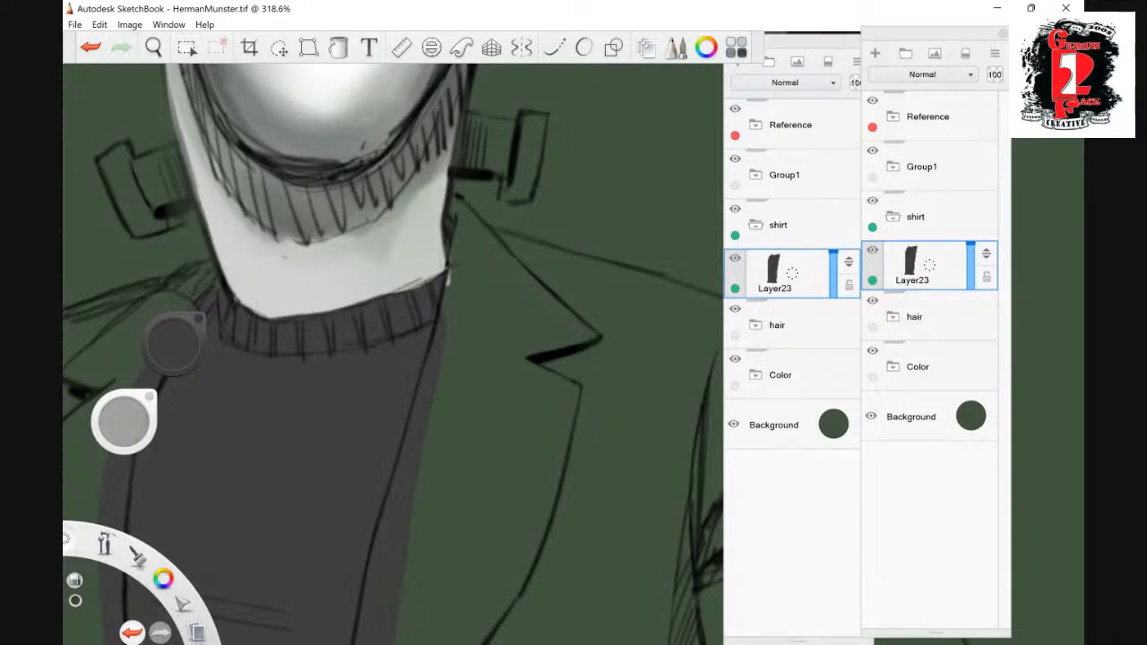
- Clean up the dark grey fill along the sweater collar's upper edge, up to its corner at the jacket lapel
{"action": "left_click_drag", "start_coordinate": [400, 291], "coordinate": [446, 268]}
{"action": "key", "text": "space"}
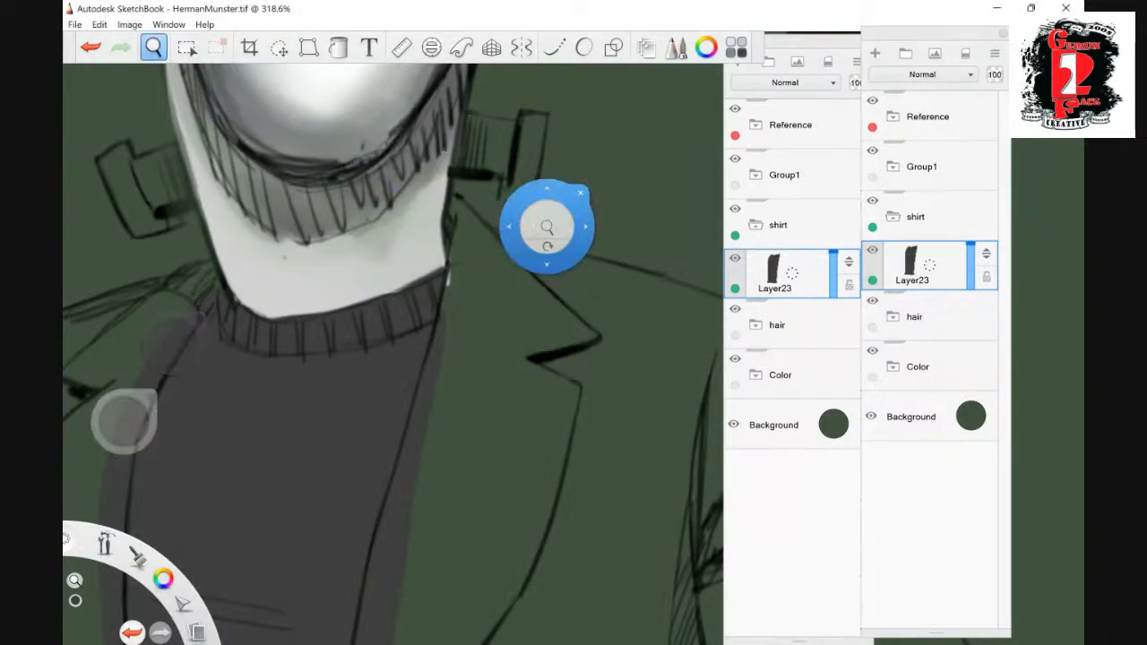
{"action": "left_click_drag", "start_coordinate": [571, 224], "coordinate": [498, 248]}
{"action": "mouse_move", "coordinate": [455, 330]}
{"action": "left_mouse_down"}
{"action": "mouse_move", "coordinate": [453, 341]}
{"action": "mouse_move", "coordinate": [441, 313]}
{"action": "mouse_move", "coordinate": [446, 213]}
{"action": "left_mouse_up"}
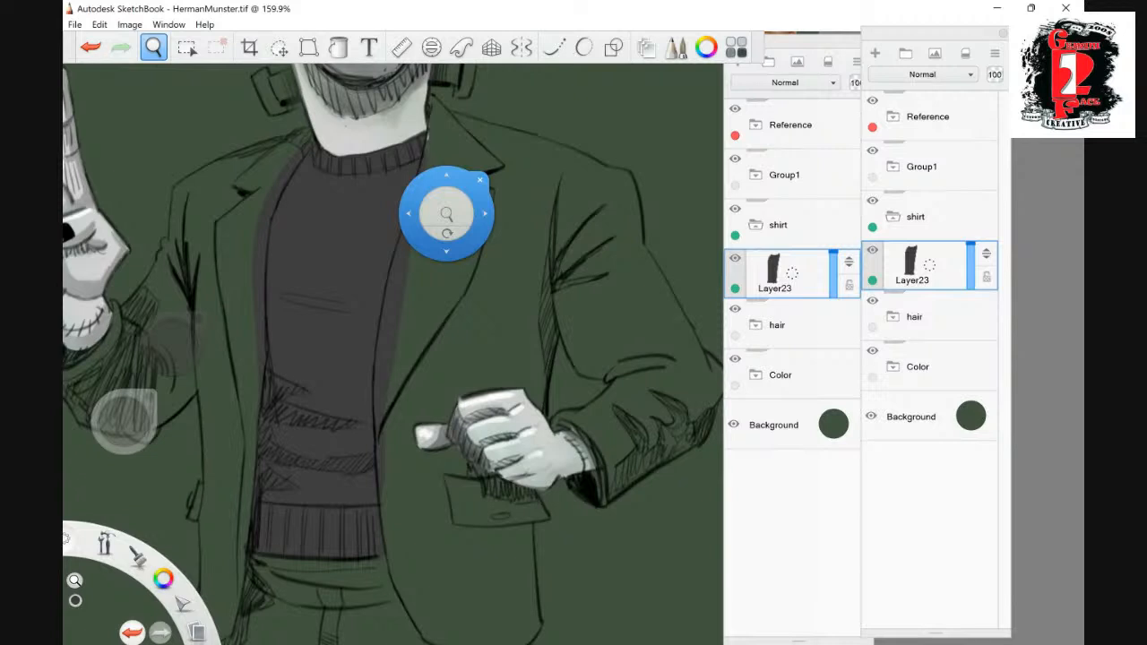
- Add a new layer above the sweater's dark grey fill in the shirt group and set its blend mode to Multiply
{"action": "left_click", "coordinate": [876, 54]}
{"action": "left_click", "coordinate": [786, 82]}
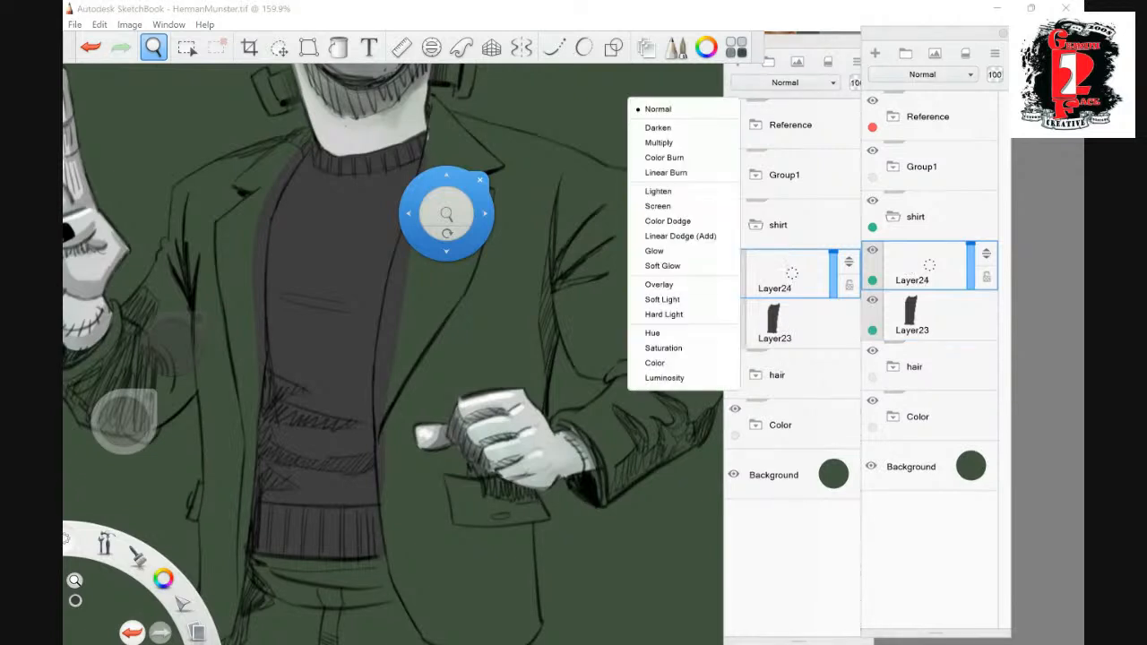
{"action": "left_click", "coordinate": [681, 143]}
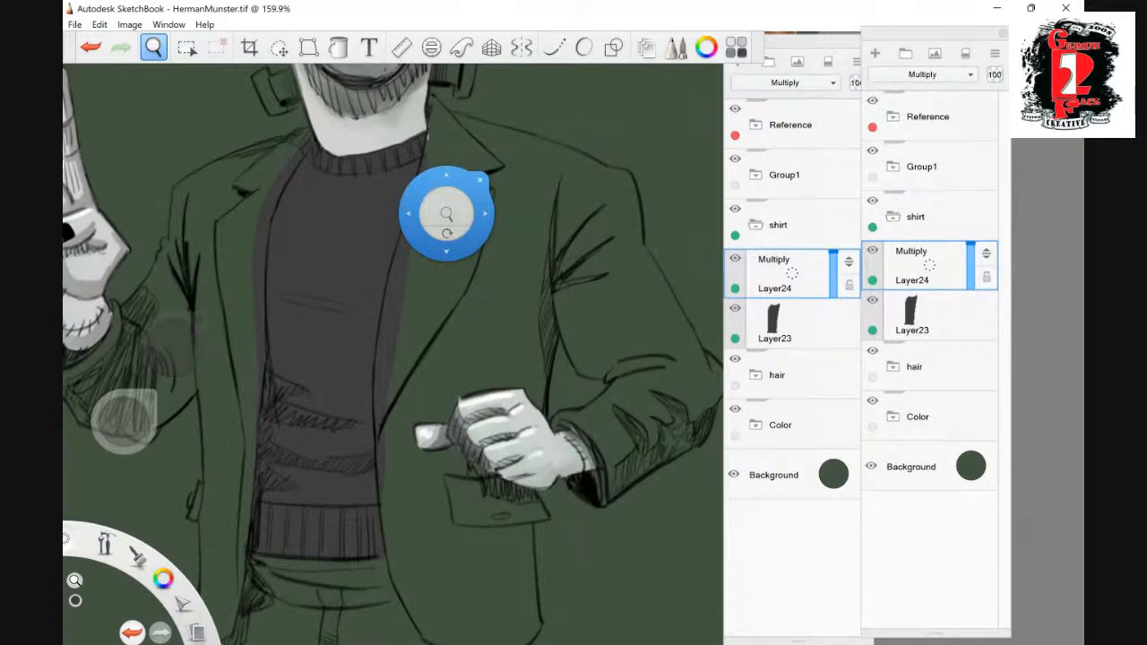
{"action": "left_click", "coordinate": [299, 442]}
{"action": "left_click_drag", "start_coordinate": [300, 442], "coordinate": [399, 461]}
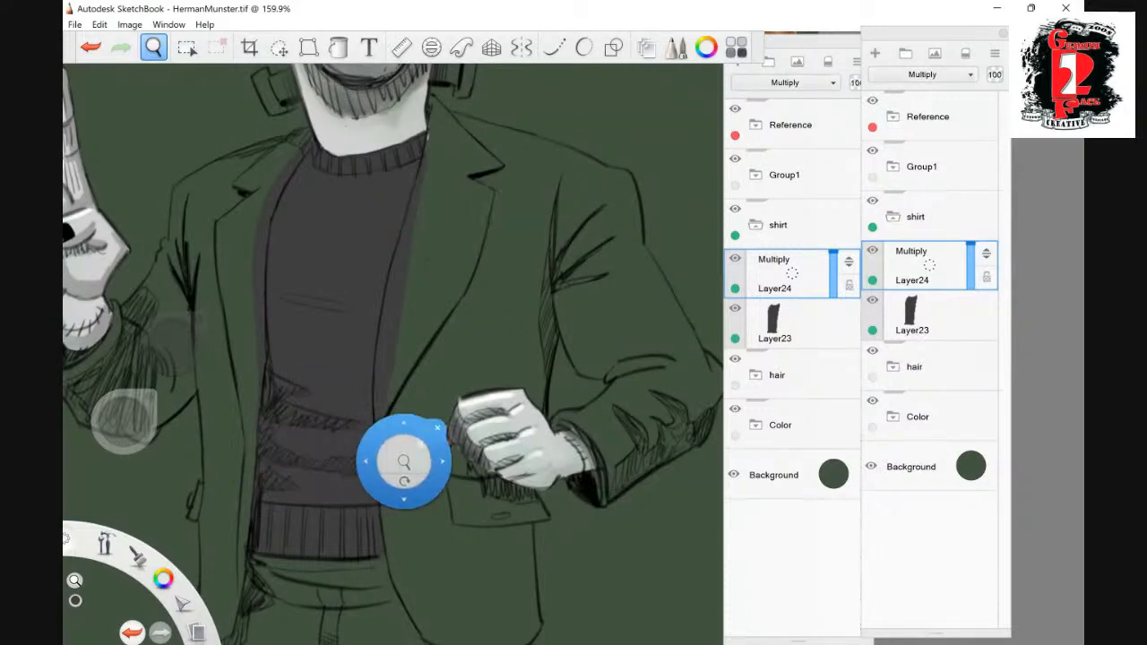
{"action": "left_click", "coordinate": [438, 429]}
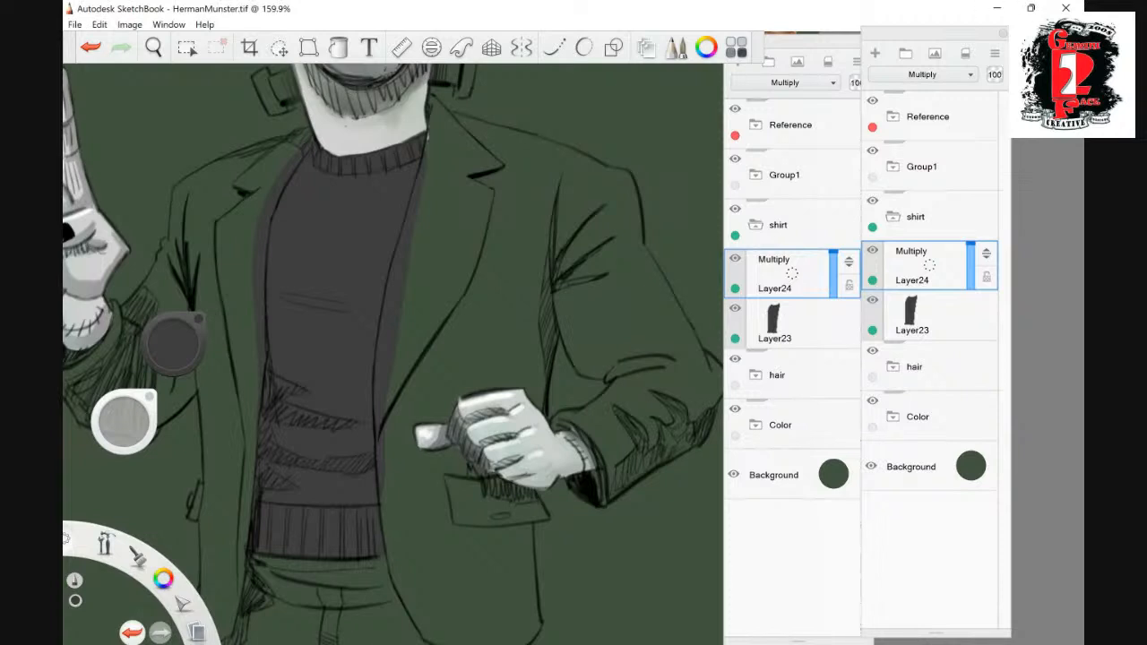
- Paint solid dark shadow down the sweater's edge on the raised-hand side and fill in the hatched folds across the belly
{"action": "mouse_move", "coordinate": [273, 220]}
{"action": "left_mouse_down"}
{"action": "mouse_move", "coordinate": [316, 145]}
{"action": "mouse_move", "coordinate": [277, 212]}
{"action": "left_mouse_up"}
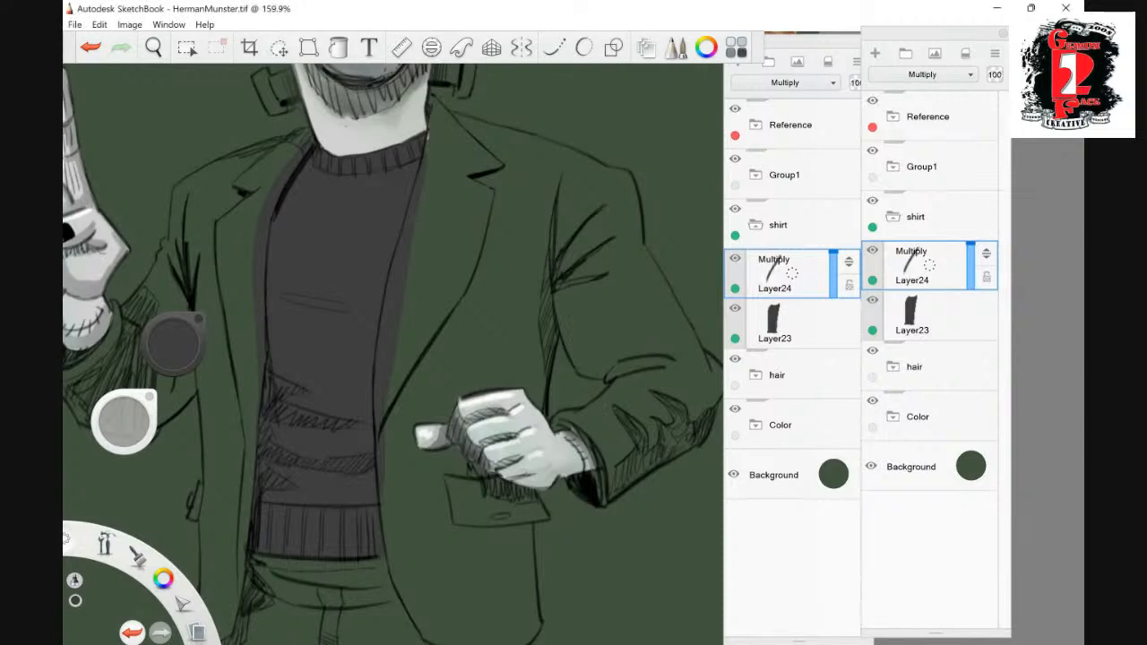
{"action": "mouse_move", "coordinate": [275, 212]}
{"action": "left_mouse_down"}
{"action": "mouse_move", "coordinate": [272, 382]}
{"action": "mouse_move", "coordinate": [274, 395]}
{"action": "mouse_move", "coordinate": [313, 393]}
{"action": "mouse_move", "coordinate": [273, 387]}
{"action": "mouse_move", "coordinate": [275, 378]}
{"action": "mouse_move", "coordinate": [265, 419]}
{"action": "left_mouse_up"}
{"action": "mouse_move", "coordinate": [262, 366]}
{"action": "left_mouse_down"}
{"action": "mouse_move", "coordinate": [260, 412]}
{"action": "mouse_move", "coordinate": [369, 427]}
{"action": "left_mouse_up"}
{"action": "mouse_move", "coordinate": [369, 427]}
{"action": "left_mouse_down"}
{"action": "mouse_move", "coordinate": [269, 418]}
{"action": "mouse_move", "coordinate": [321, 423]}
{"action": "left_mouse_up"}
{"action": "mouse_move", "coordinate": [278, 412]}
{"action": "left_mouse_down"}
{"action": "mouse_move", "coordinate": [344, 427]}
{"action": "mouse_move", "coordinate": [315, 426]}
{"action": "mouse_move", "coordinate": [264, 459]}
{"action": "mouse_move", "coordinate": [372, 454]}
{"action": "mouse_move", "coordinate": [353, 476]}
{"action": "mouse_move", "coordinate": [272, 459]}
{"action": "mouse_move", "coordinate": [373, 465]}
{"action": "left_mouse_up"}
{"action": "mouse_move", "coordinate": [281, 454]}
{"action": "left_mouse_down"}
{"action": "mouse_move", "coordinate": [295, 456]}
{"action": "mouse_move", "coordinate": [271, 469]}
{"action": "mouse_move", "coordinate": [299, 488]}
{"action": "left_mouse_up"}
{"action": "mouse_move", "coordinate": [299, 488]}
{"action": "left_mouse_down"}
{"action": "mouse_move", "coordinate": [260, 485]}
{"action": "mouse_move", "coordinate": [276, 473]}
{"action": "mouse_move", "coordinate": [259, 491]}
{"action": "mouse_move", "coordinate": [256, 541]}
{"action": "left_mouse_up"}
{"action": "mouse_move", "coordinate": [262, 508]}
{"action": "left_mouse_down"}
{"action": "mouse_move", "coordinate": [265, 489]}
{"action": "mouse_move", "coordinate": [287, 489]}
{"action": "left_mouse_up"}
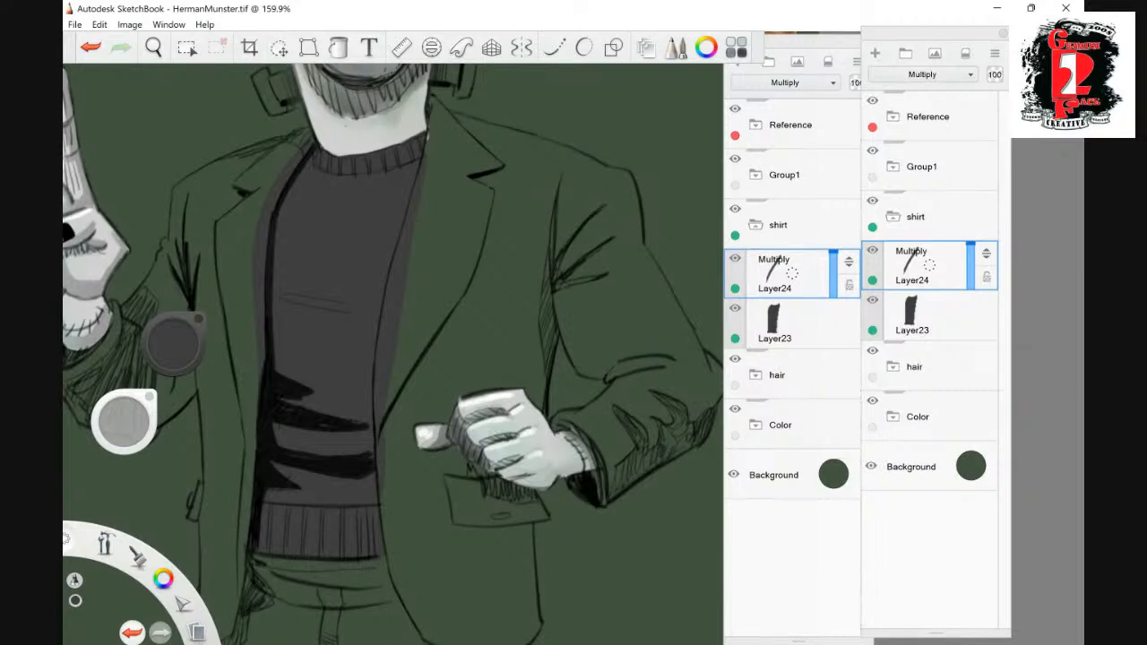
{"action": "left_click_drag", "start_coordinate": [340, 418], "coordinate": [356, 423]}
{"action": "left_click_drag", "start_coordinate": [320, 392], "coordinate": [282, 399]}
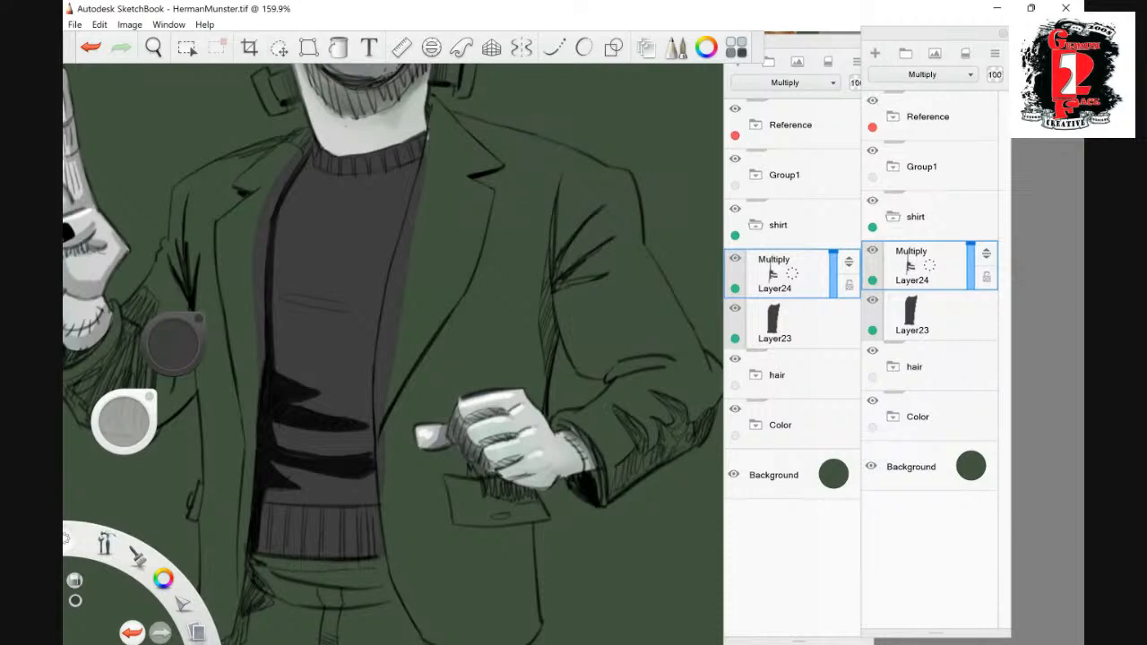
- Add another layer directly above the sweater's base fill and set its blend mode to Multiply
{"action": "left_click", "coordinate": [914, 316]}
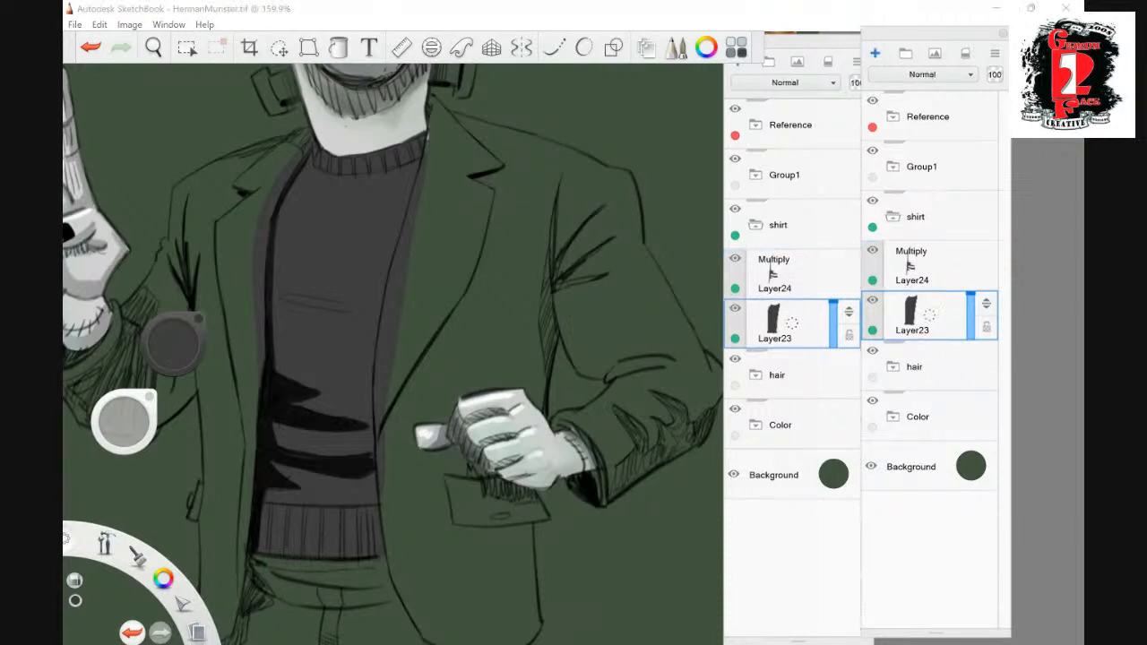
{"action": "left_click", "coordinate": [876, 54]}
{"action": "left_click", "coordinate": [786, 81]}
{"action": "left_click", "coordinate": [668, 142]}
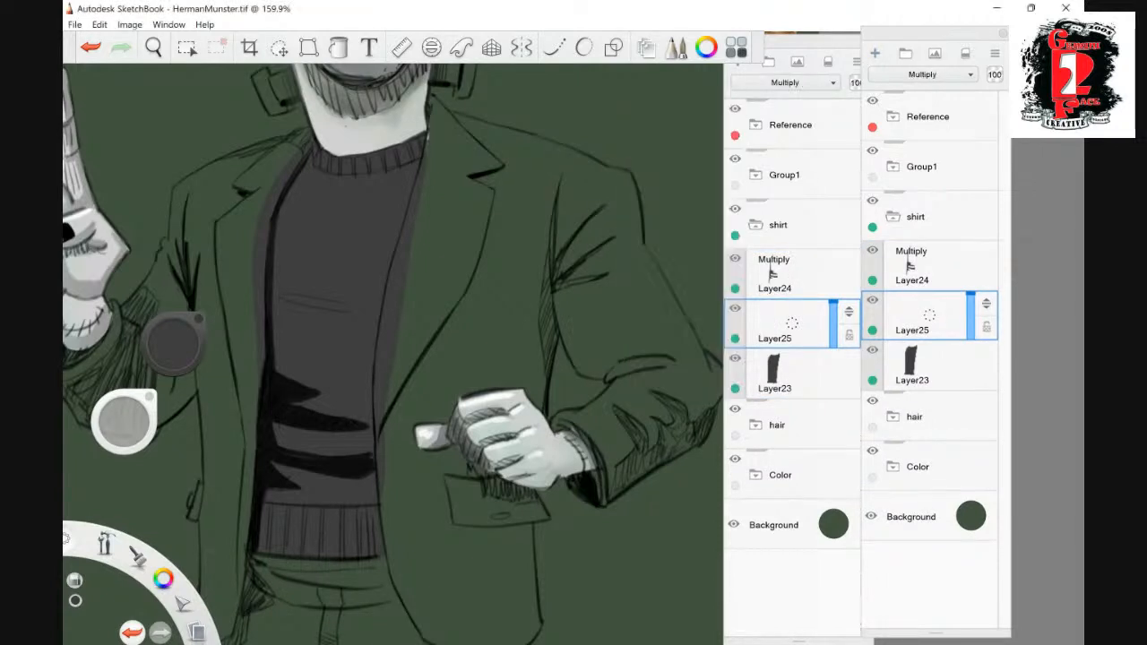
- Choose mid grey and paint soft shading along the sweater's side and waistband, adding the two crease lines below the chest
{"action": "left_click", "coordinate": [124, 419]}
{"action": "left_click", "coordinate": [170, 493]}
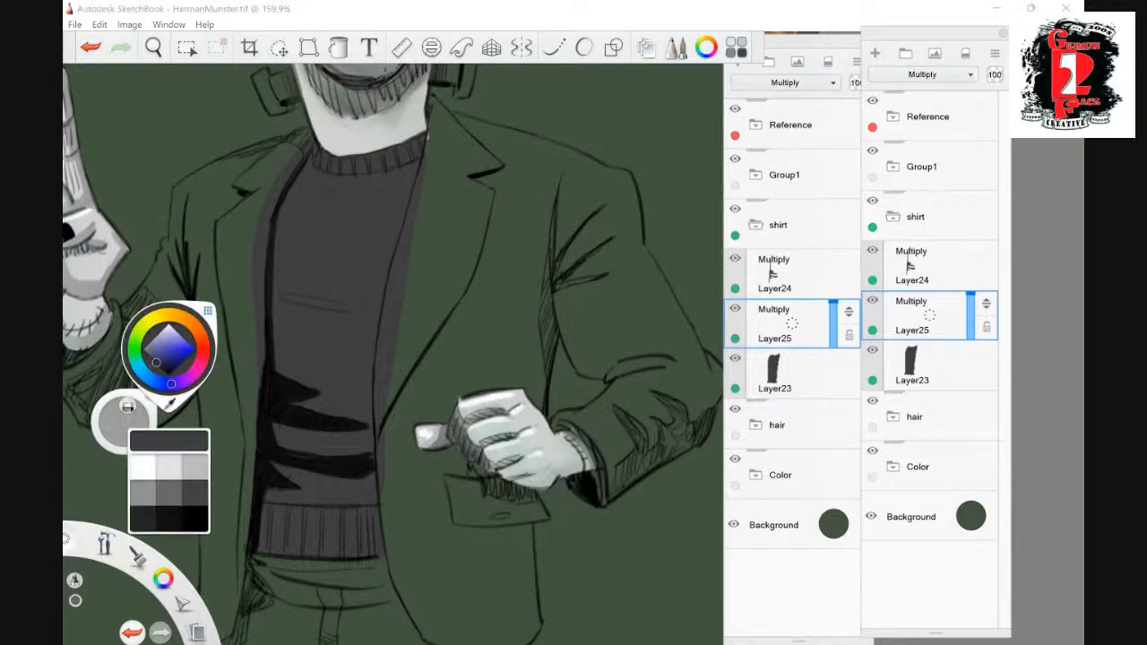
{"action": "left_click_drag", "start_coordinate": [277, 328], "coordinate": [284, 205]}
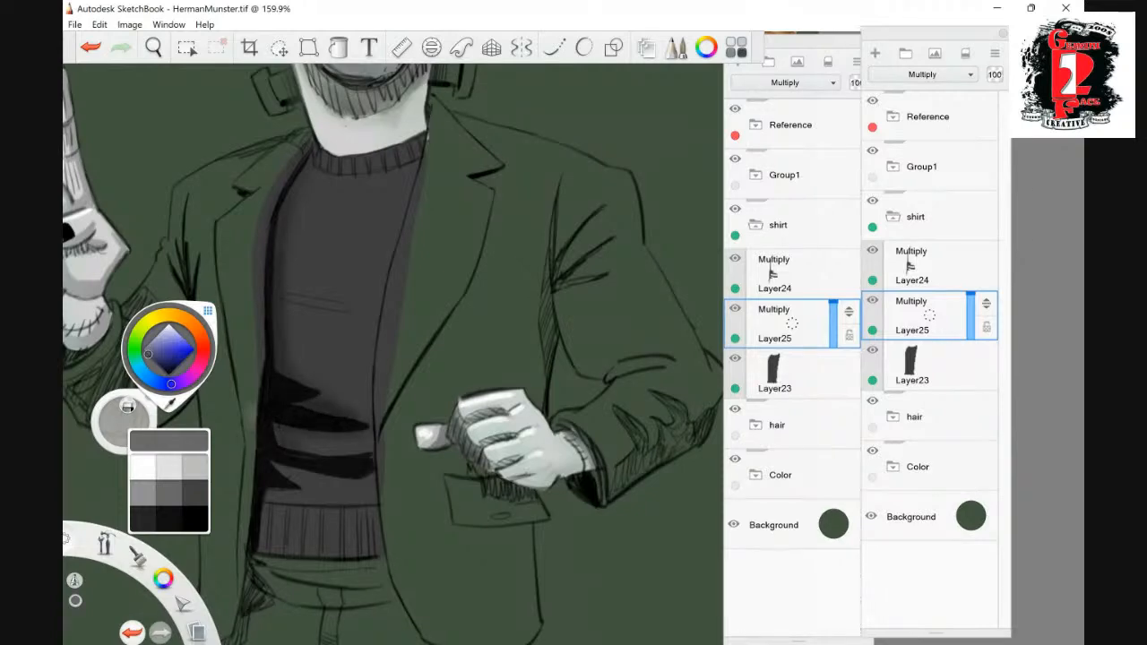
{"action": "mouse_move", "coordinate": [262, 524]}
{"action": "left_mouse_down"}
{"action": "mouse_move", "coordinate": [372, 525]}
{"action": "mouse_move", "coordinate": [289, 538]}
{"action": "mouse_move", "coordinate": [355, 545]}
{"action": "mouse_move", "coordinate": [390, 527]}
{"action": "left_mouse_up"}
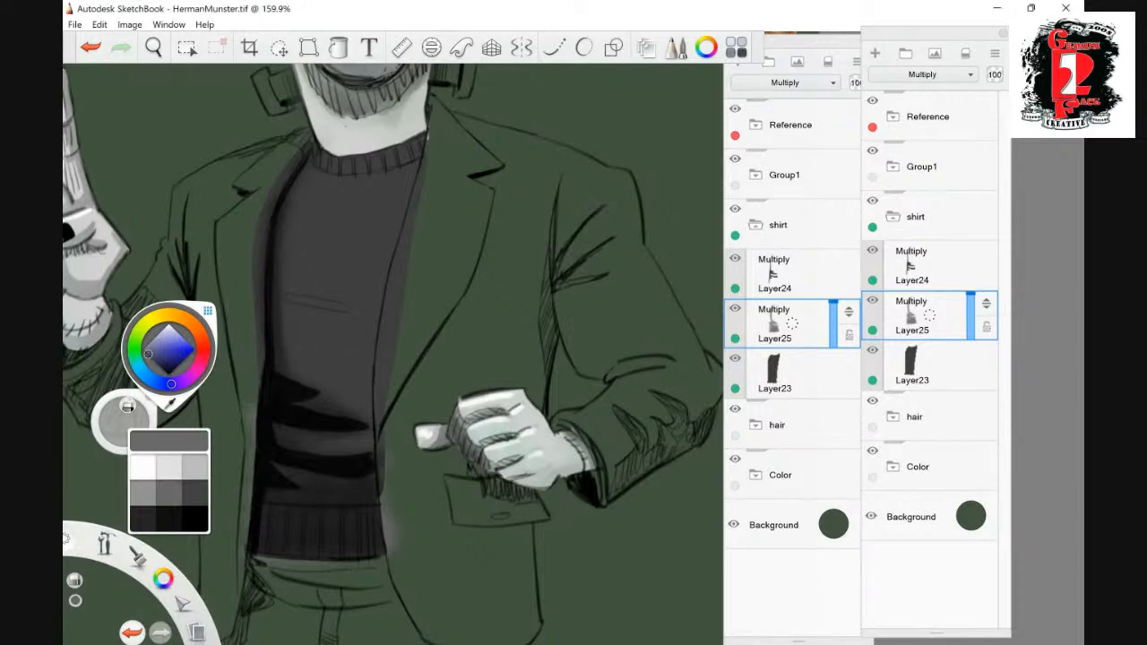
{"action": "left_click_drag", "start_coordinate": [287, 303], "coordinate": [355, 313]}
{"action": "left_click_drag", "start_coordinate": [286, 296], "coordinate": [342, 298]}
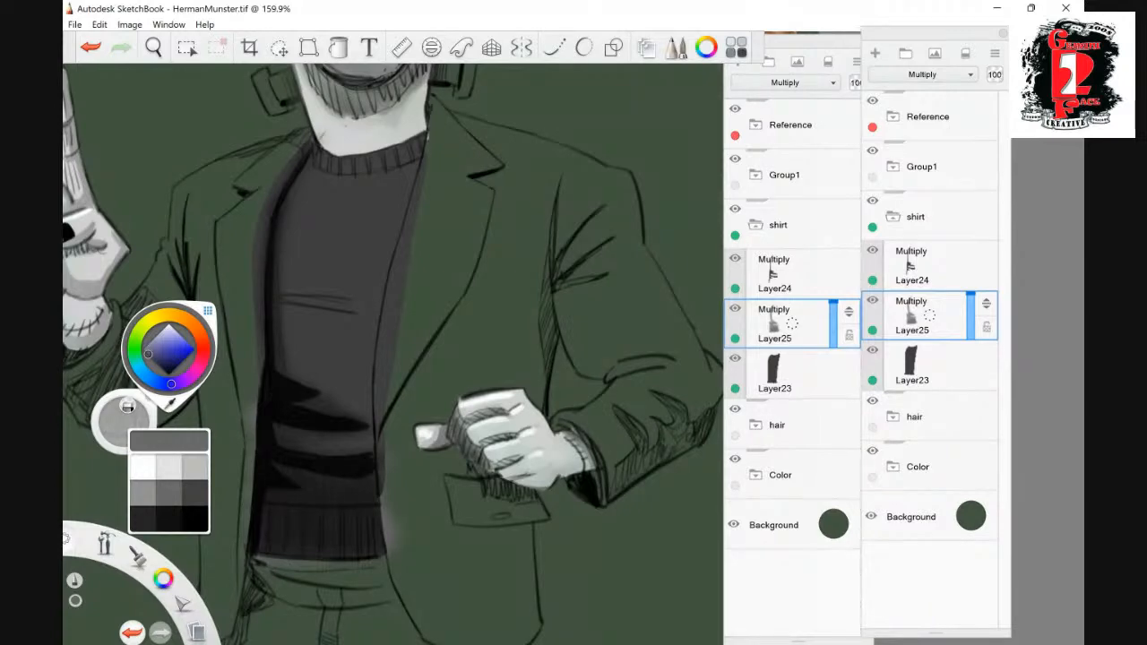
- Add a new layer above the sweater's shadow layers and set its blend mode to Screen
{"action": "left_click", "coordinate": [928, 266]}
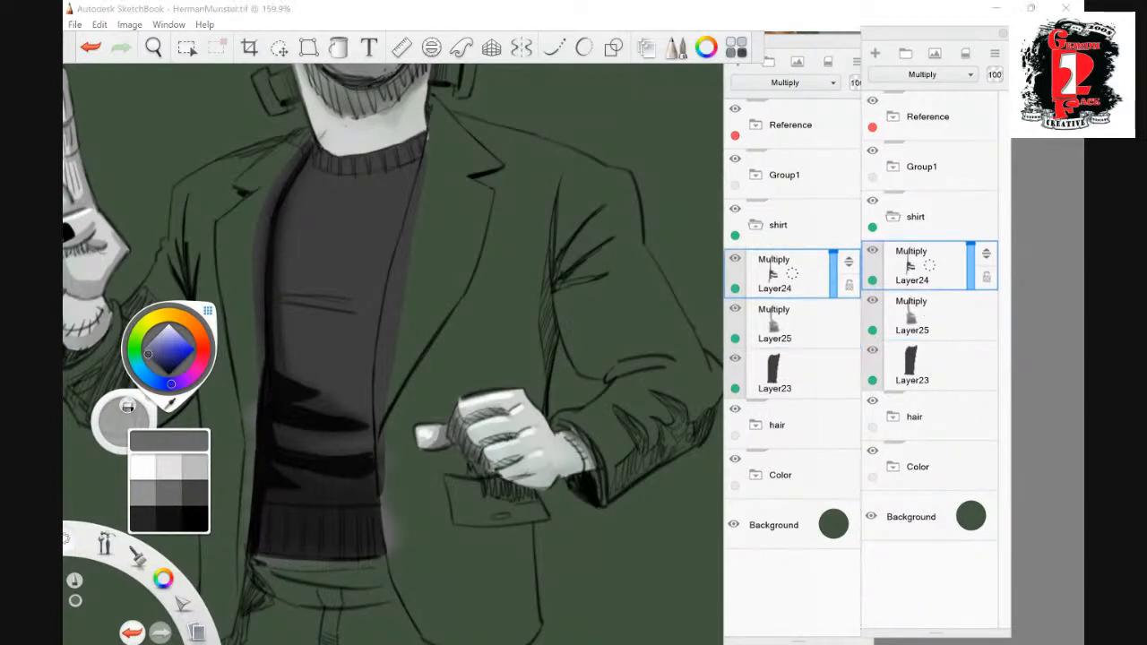
{"action": "left_click", "coordinate": [876, 54]}
{"action": "left_click", "coordinate": [785, 82]}
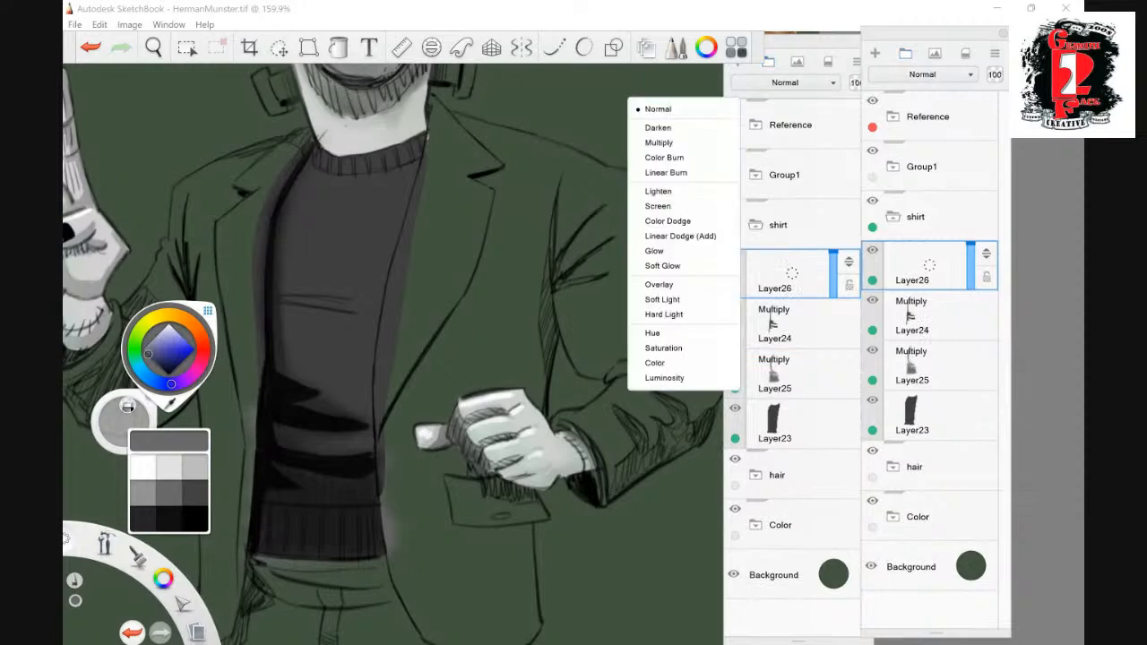
{"action": "left_click", "coordinate": [681, 206]}
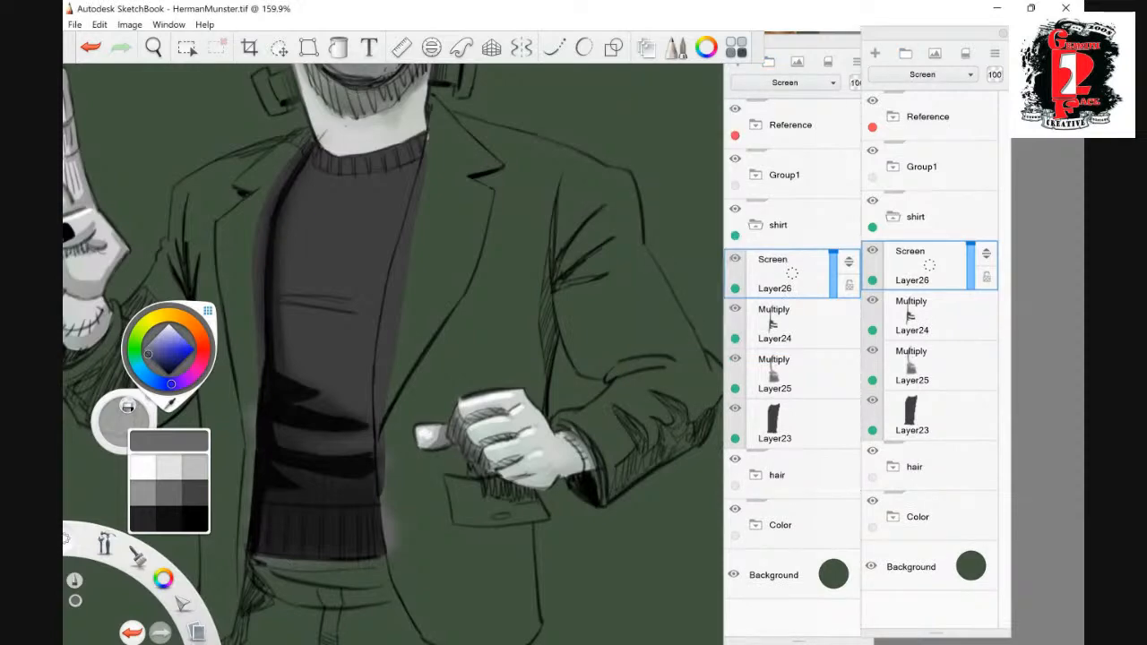
- Block in a light grey highlight over the sweater's chest, from below the collar to the crease lines
{"action": "mouse_move", "coordinate": [287, 280]}
{"action": "left_mouse_down"}
{"action": "mouse_move", "coordinate": [297, 195]}
{"action": "mouse_move", "coordinate": [377, 175]}
{"action": "left_mouse_up"}
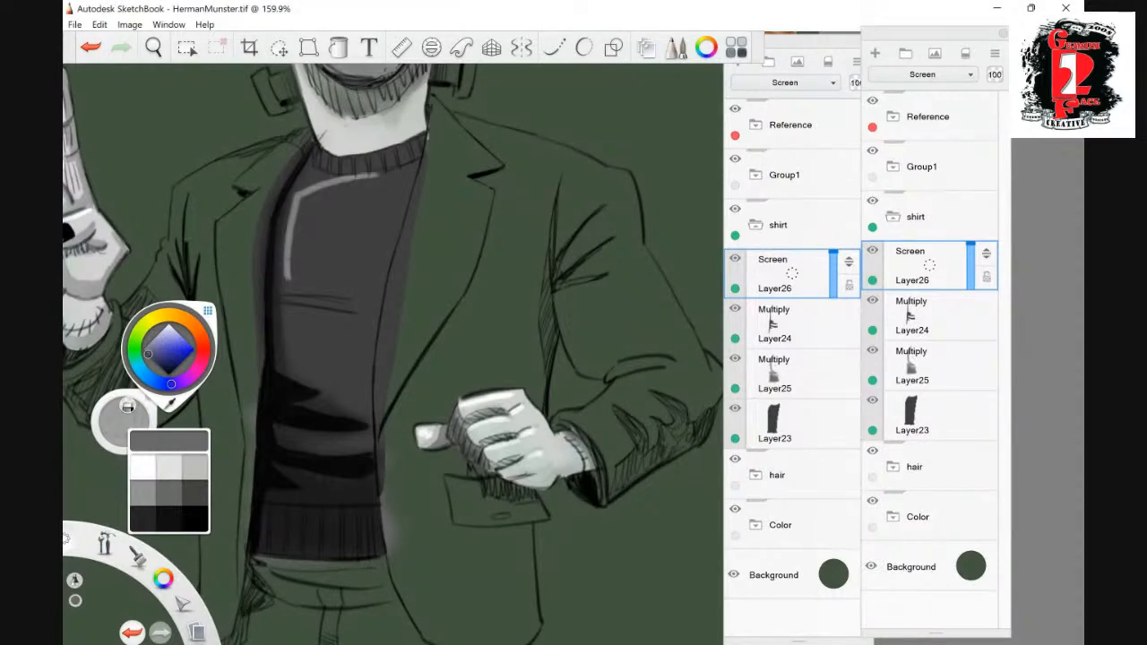
{"action": "key", "text": "ctrl+z"}
{"action": "mouse_move", "coordinate": [296, 196]}
{"action": "left_mouse_down"}
{"action": "mouse_move", "coordinate": [408, 179]}
{"action": "mouse_move", "coordinate": [378, 291]}
{"action": "mouse_move", "coordinate": [296, 279]}
{"action": "left_mouse_up"}
{"action": "left_click_drag", "start_coordinate": [385, 217], "coordinate": [372, 285]}
{"action": "mouse_move", "coordinate": [394, 183]}
{"action": "left_mouse_down"}
{"action": "mouse_move", "coordinate": [373, 274]}
{"action": "mouse_move", "coordinate": [351, 289]}
{"action": "mouse_move", "coordinate": [337, 280]}
{"action": "left_mouse_up"}
{"action": "mouse_move", "coordinate": [342, 202]}
{"action": "left_mouse_down"}
{"action": "mouse_move", "coordinate": [328, 278]}
{"action": "mouse_move", "coordinate": [292, 280]}
{"action": "left_mouse_up"}
{"action": "mouse_move", "coordinate": [309, 194]}
{"action": "left_mouse_down"}
{"action": "mouse_move", "coordinate": [290, 269]}
{"action": "mouse_move", "coordinate": [382, 190]}
{"action": "mouse_move", "coordinate": [366, 283]}
{"action": "left_mouse_up"}
{"action": "mouse_move", "coordinate": [358, 220]}
{"action": "left_mouse_down"}
{"action": "mouse_move", "coordinate": [342, 283]}
{"action": "mouse_move", "coordinate": [312, 283]}
{"action": "mouse_move", "coordinate": [315, 259]}
{"action": "mouse_move", "coordinate": [371, 291]}
{"action": "mouse_move", "coordinate": [326, 292]}
{"action": "mouse_move", "coordinate": [348, 227]}
{"action": "left_mouse_up"}
{"action": "left_click_drag", "start_coordinate": [314, 186], "coordinate": [305, 194]}
{"action": "left_click_drag", "start_coordinate": [303, 186], "coordinate": [311, 181]}
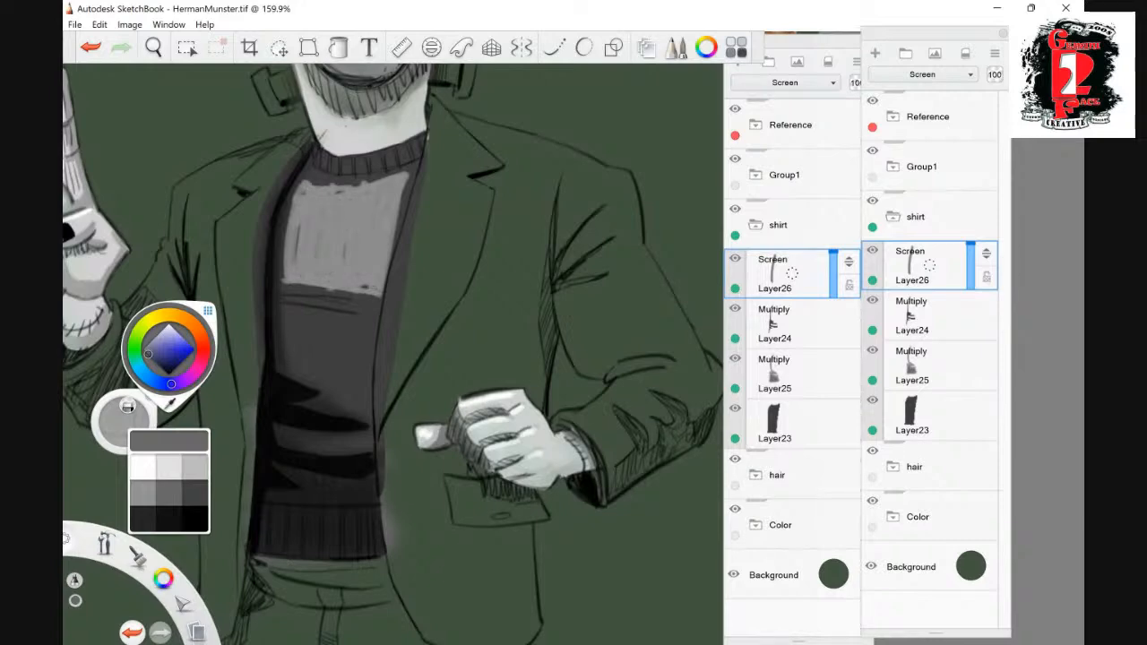
- Block in a highlight on the belly below the crease lines and a narrow one between the lower folds
{"action": "mouse_move", "coordinate": [289, 319]}
{"action": "left_mouse_down"}
{"action": "mouse_move", "coordinate": [294, 364]}
{"action": "mouse_move", "coordinate": [317, 384]}
{"action": "left_mouse_up"}
{"action": "mouse_move", "coordinate": [328, 319]}
{"action": "left_mouse_down"}
{"action": "mouse_move", "coordinate": [330, 389]}
{"action": "mouse_move", "coordinate": [362, 394]}
{"action": "left_mouse_up"}
{"action": "mouse_move", "coordinate": [368, 319]}
{"action": "left_mouse_down"}
{"action": "mouse_move", "coordinate": [368, 380]}
{"action": "mouse_move", "coordinate": [370, 330]}
{"action": "left_mouse_up"}
{"action": "mouse_move", "coordinate": [362, 382]}
{"action": "left_mouse_down"}
{"action": "mouse_move", "coordinate": [363, 399]}
{"action": "mouse_move", "coordinate": [324, 398]}
{"action": "left_mouse_up"}
{"action": "left_click_drag", "start_coordinate": [303, 442], "coordinate": [358, 441]}
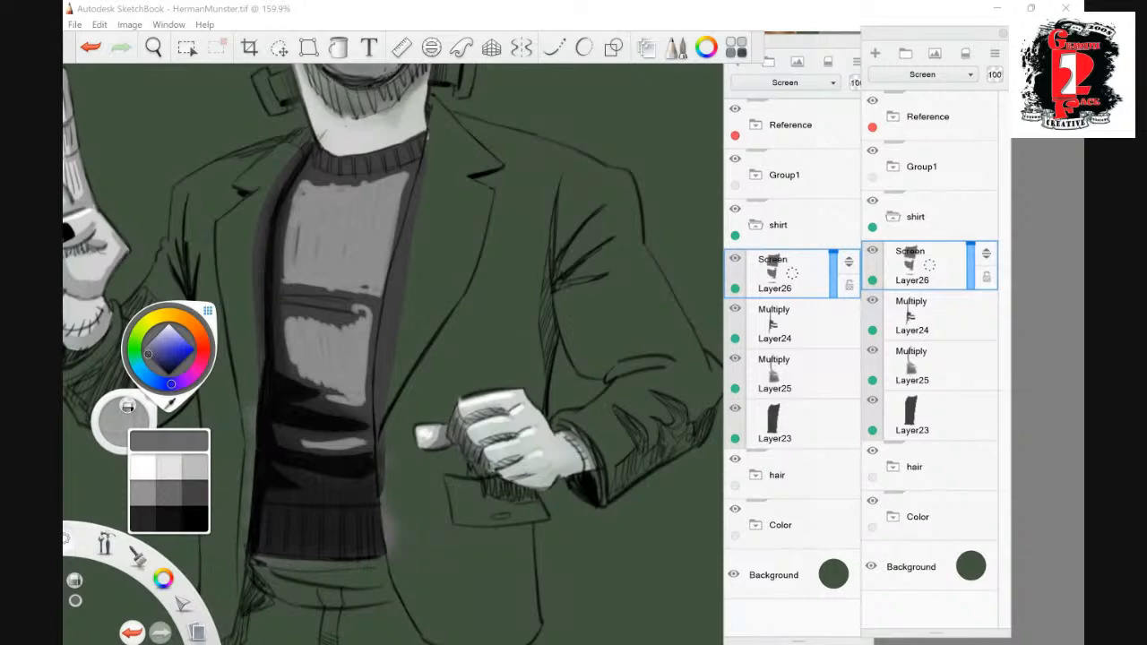
- Compare the sweater with and without the highlight layer, and soften the outer edges of the chest, belly and fold highlights
{"action": "left_click", "coordinate": [735, 258]}
{"action": "left_click", "coordinate": [735, 258]}
{"action": "left_click_drag", "start_coordinate": [404, 183], "coordinate": [366, 292]}
{"action": "left_click_drag", "start_coordinate": [360, 310], "coordinate": [360, 401]}
{"action": "left_click_drag", "start_coordinate": [300, 186], "coordinate": [290, 282]}
{"action": "left_click_drag", "start_coordinate": [292, 323], "coordinate": [310, 377]}
{"action": "left_click_drag", "start_coordinate": [301, 185], "coordinate": [289, 282]}
{"action": "left_click_drag", "start_coordinate": [292, 320], "coordinate": [297, 373]}
{"action": "left_click_drag", "start_coordinate": [314, 185], "coordinate": [294, 256]}
{"action": "left_click_drag", "start_coordinate": [298, 320], "coordinate": [309, 377]}
{"action": "mouse_move", "coordinate": [314, 192]}
{"action": "left_mouse_down"}
{"action": "mouse_move", "coordinate": [397, 184]}
{"action": "mouse_move", "coordinate": [382, 283]}
{"action": "left_mouse_up"}
{"action": "left_click_drag", "start_coordinate": [322, 449], "coordinate": [362, 444]}
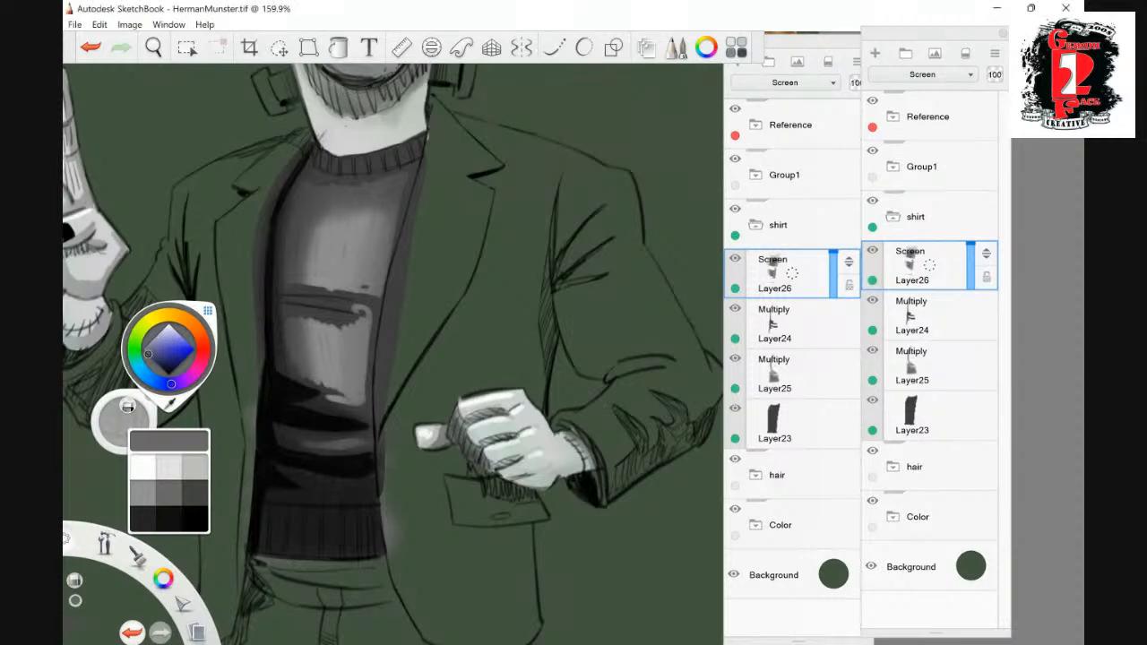
{"action": "mouse_move", "coordinate": [345, 223]}
{"action": "left_mouse_down"}
{"action": "mouse_move", "coordinate": [334, 377]}
{"action": "mouse_move", "coordinate": [342, 233]}
{"action": "left_mouse_up"}
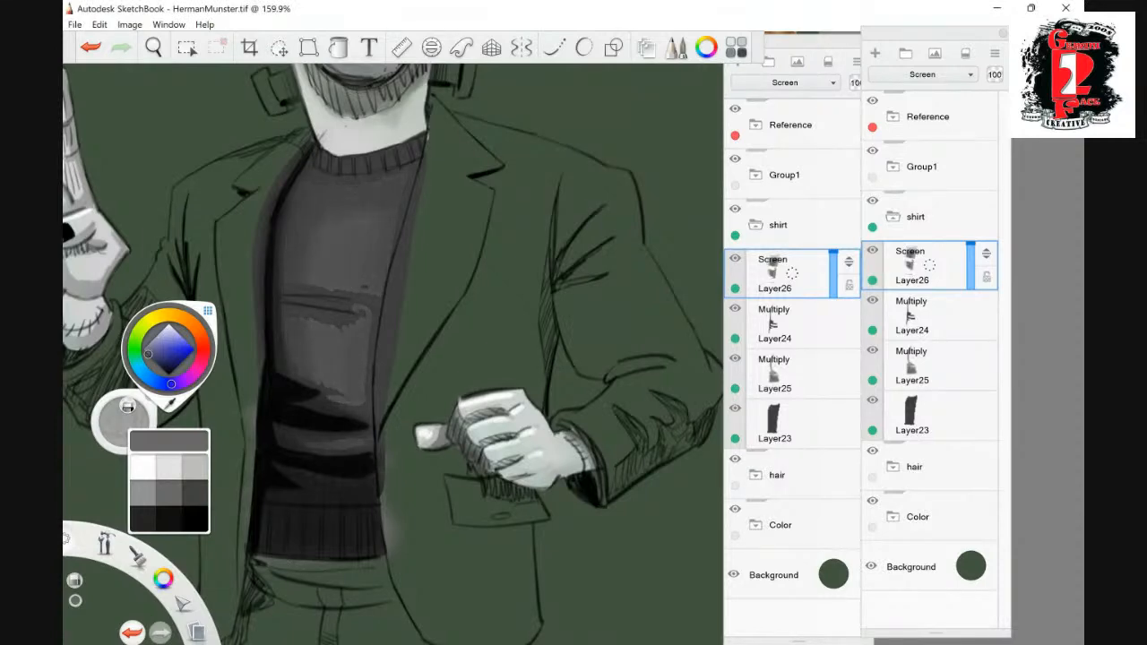
{"action": "left_click_drag", "start_coordinate": [381, 265], "coordinate": [399, 197]}
{"action": "key", "text": "ctrl+z"}
{"action": "left_click", "coordinate": [91, 47]}
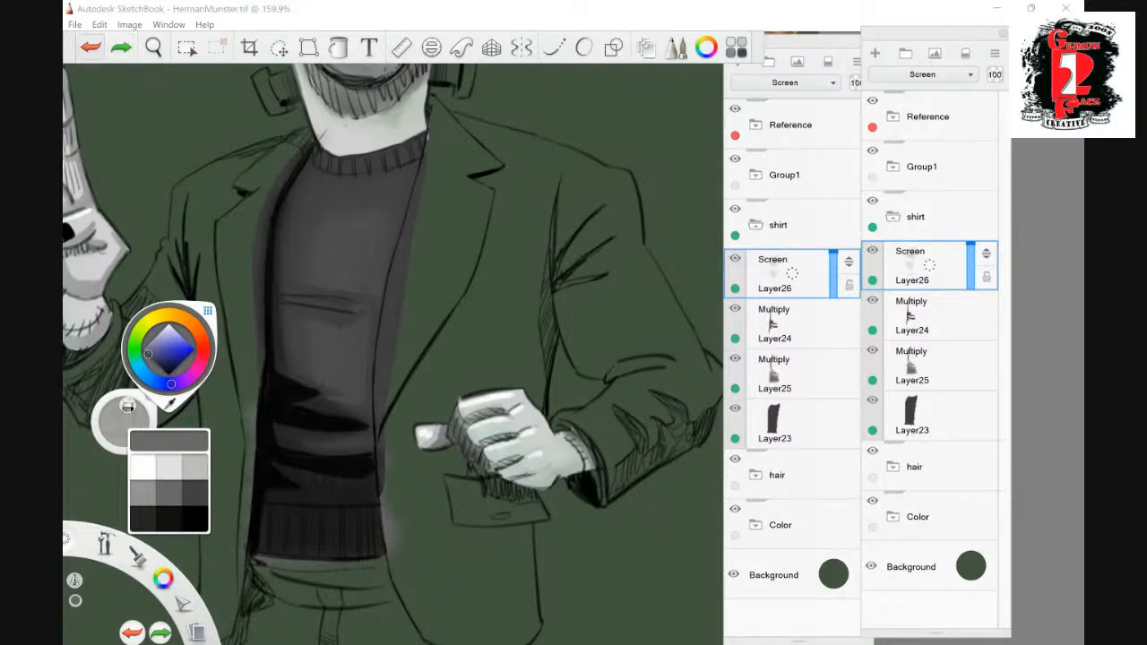
{"action": "left_click", "coordinate": [91, 48]}
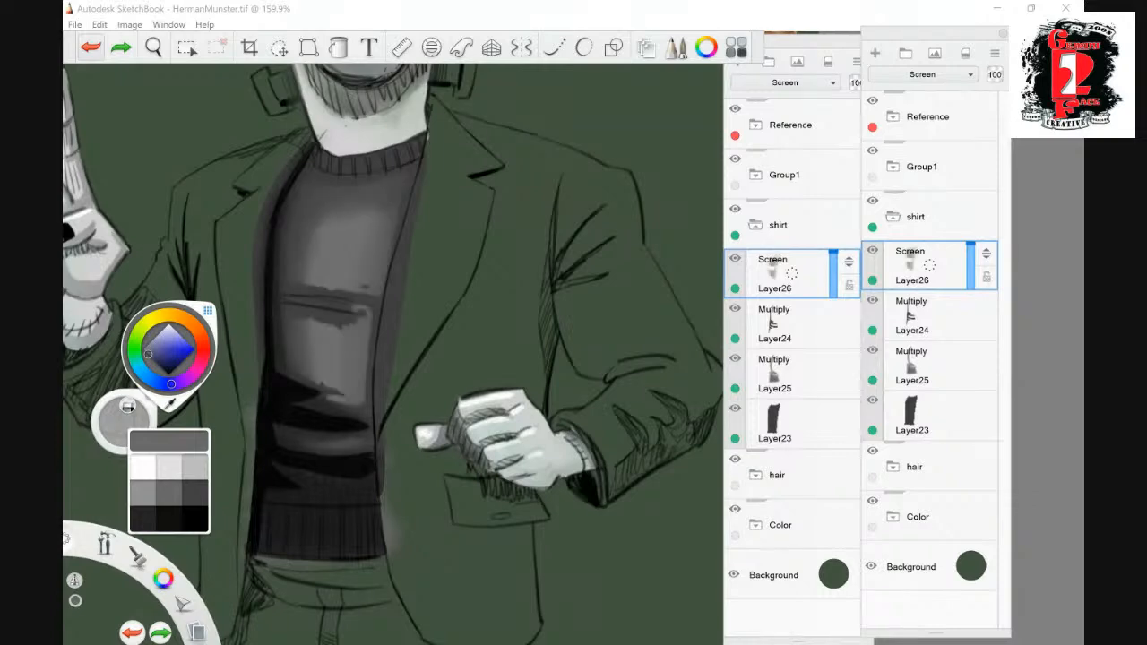
{"action": "left_click", "coordinate": [91, 48]}
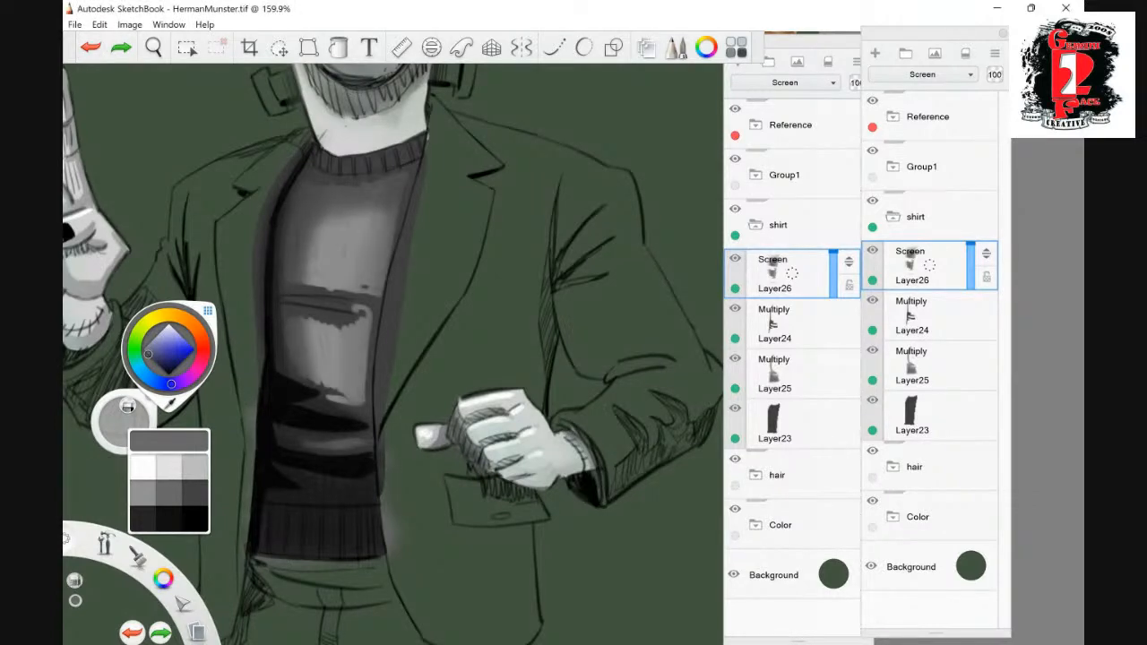
- Fade the hard edges of the belly highlight and blend the chest highlight smoothly into the sweater with large soft strokes
{"action": "left_click_drag", "start_coordinate": [321, 361], "coordinate": [313, 430]}
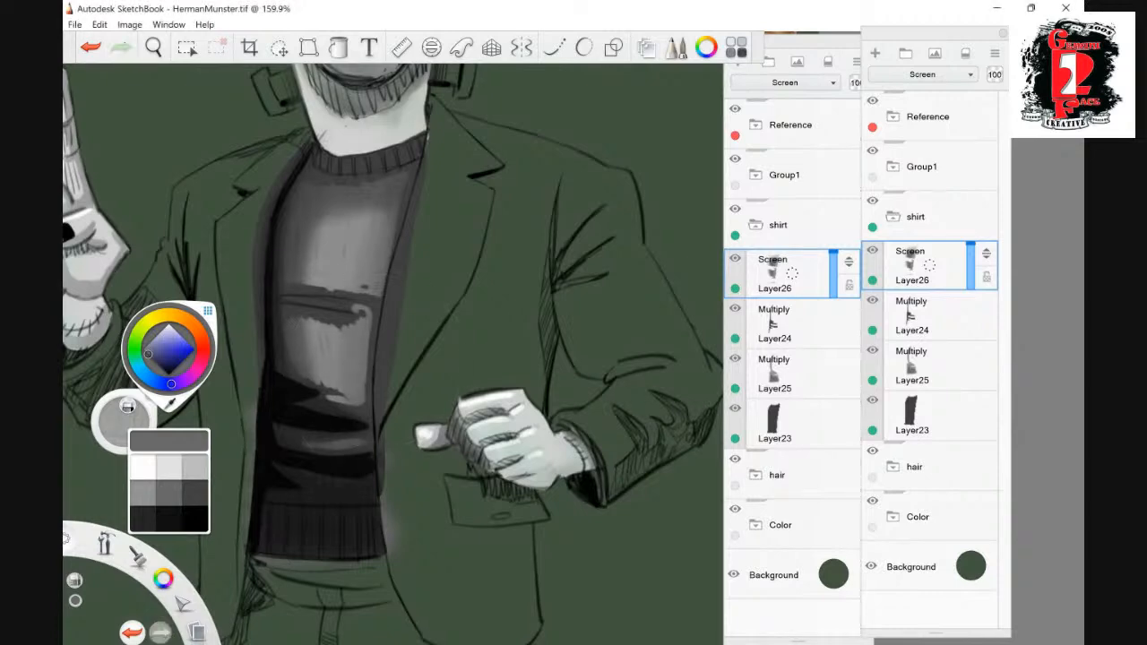
{"action": "left_click_drag", "start_coordinate": [365, 309], "coordinate": [361, 385]}
{"action": "left_click_drag", "start_coordinate": [307, 323], "coordinate": [357, 328]}
{"action": "mouse_move", "coordinate": [356, 399]}
{"action": "left_mouse_down"}
{"action": "mouse_move", "coordinate": [310, 372]}
{"action": "mouse_move", "coordinate": [348, 379]}
{"action": "left_mouse_up"}
{"action": "mouse_move", "coordinate": [307, 279]}
{"action": "left_mouse_down"}
{"action": "mouse_move", "coordinate": [352, 284]}
{"action": "mouse_move", "coordinate": [311, 280]}
{"action": "mouse_move", "coordinate": [383, 221]}
{"action": "left_mouse_up"}
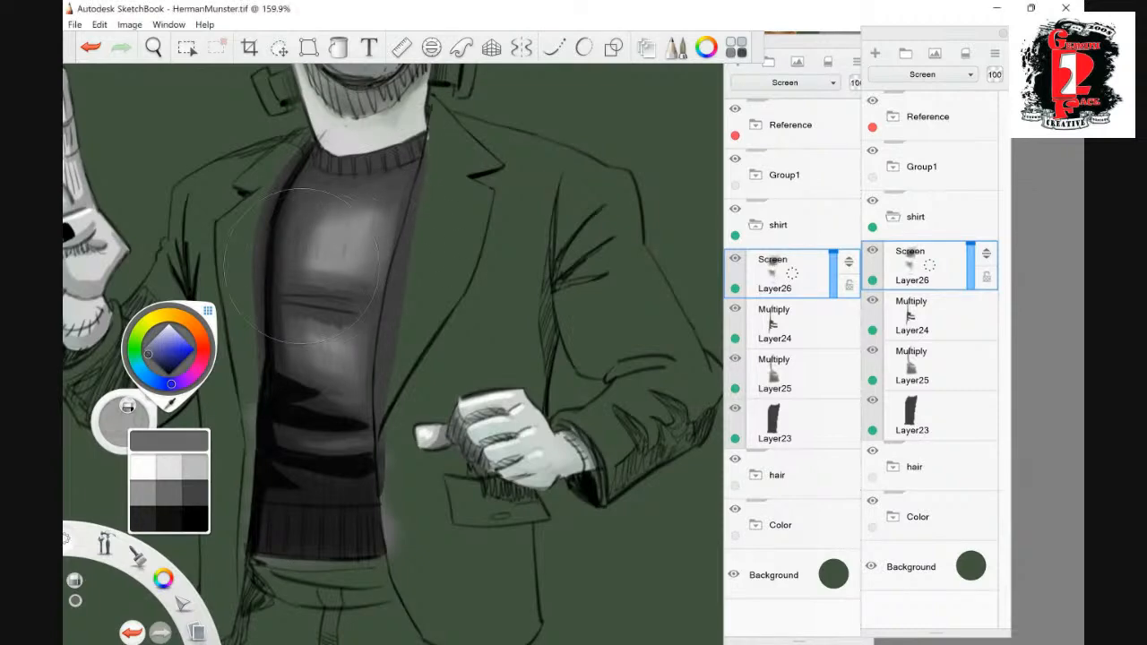
{"action": "left_click_drag", "start_coordinate": [303, 262], "coordinate": [355, 240]}
{"action": "left_click_drag", "start_coordinate": [354, 344], "coordinate": [316, 348]}
{"action": "left_click_drag", "start_coordinate": [351, 265], "coordinate": [336, 226]}
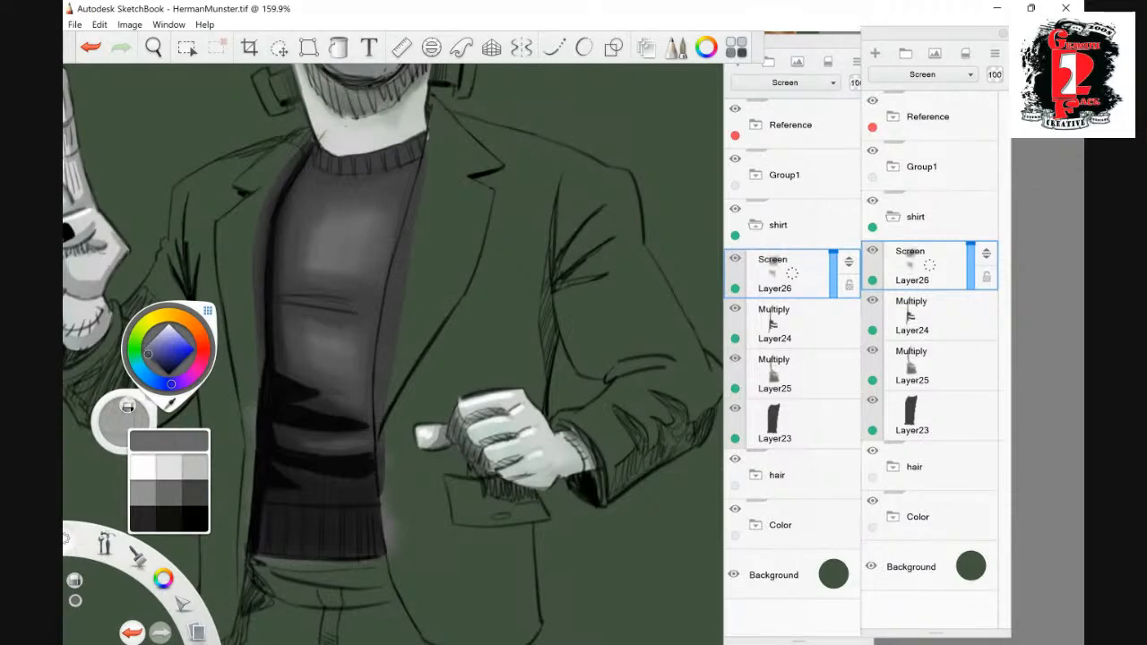
{"action": "left_click_drag", "start_coordinate": [305, 211], "coordinate": [294, 256]}
- Duplicate the sweater's dark grey base layer and set the copy's blend mode to Multiply
{"action": "left_click", "coordinate": [153, 48]}
{"action": "left_click_drag", "start_coordinate": [569, 225], "coordinate": [519, 277]}
{"action": "left_click_drag", "start_coordinate": [519, 277], "coordinate": [374, 332]}
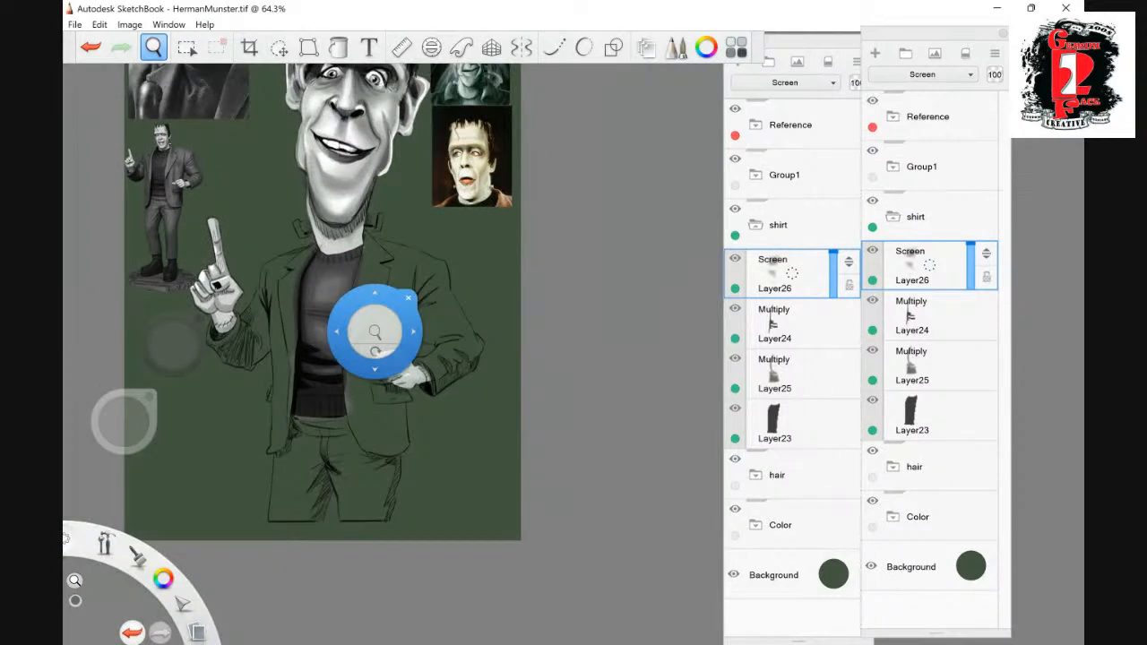
{"action": "left_click_drag", "start_coordinate": [375, 332], "coordinate": [504, 473]}
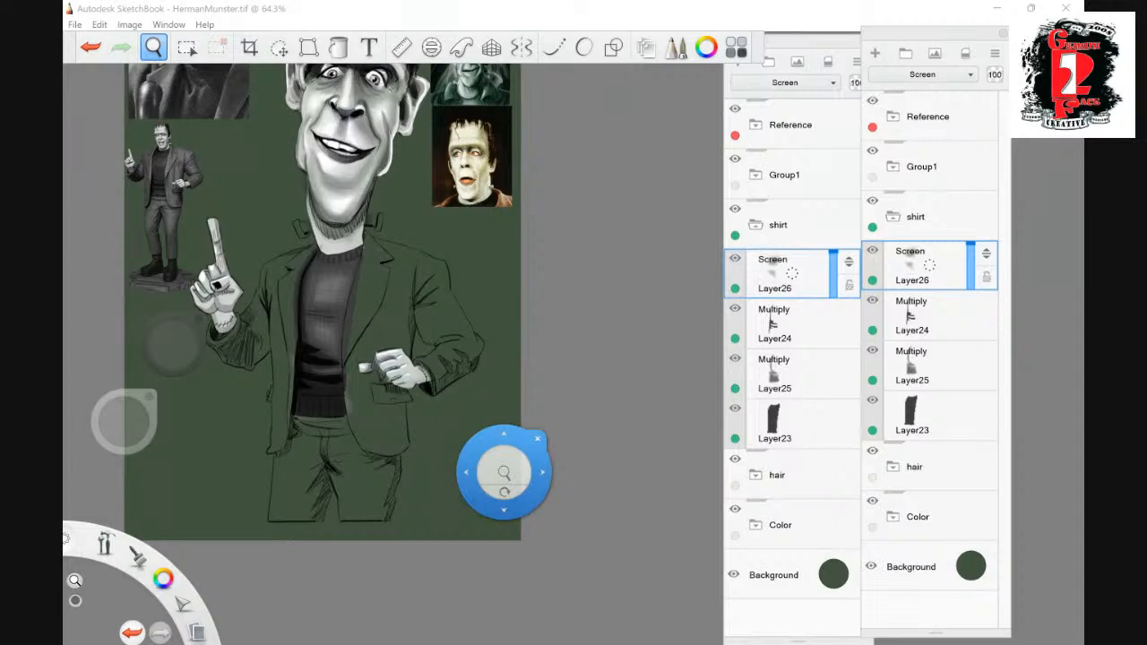
{"action": "left_click_drag", "start_coordinate": [504, 472], "coordinate": [511, 222]}
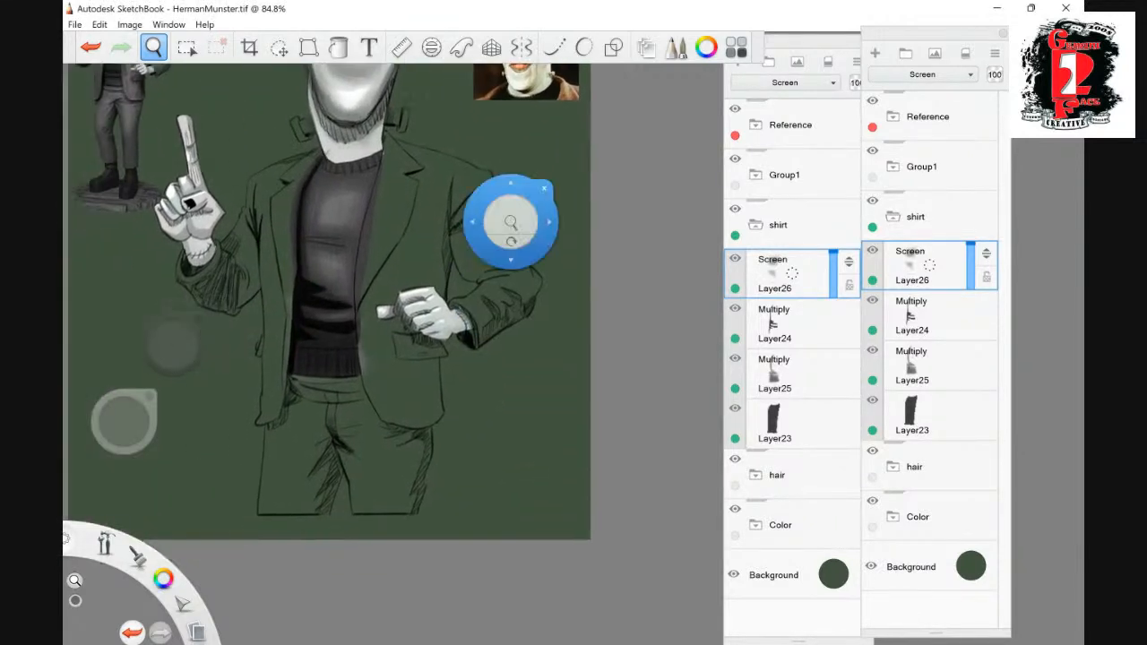
{"action": "left_click", "coordinate": [914, 415]}
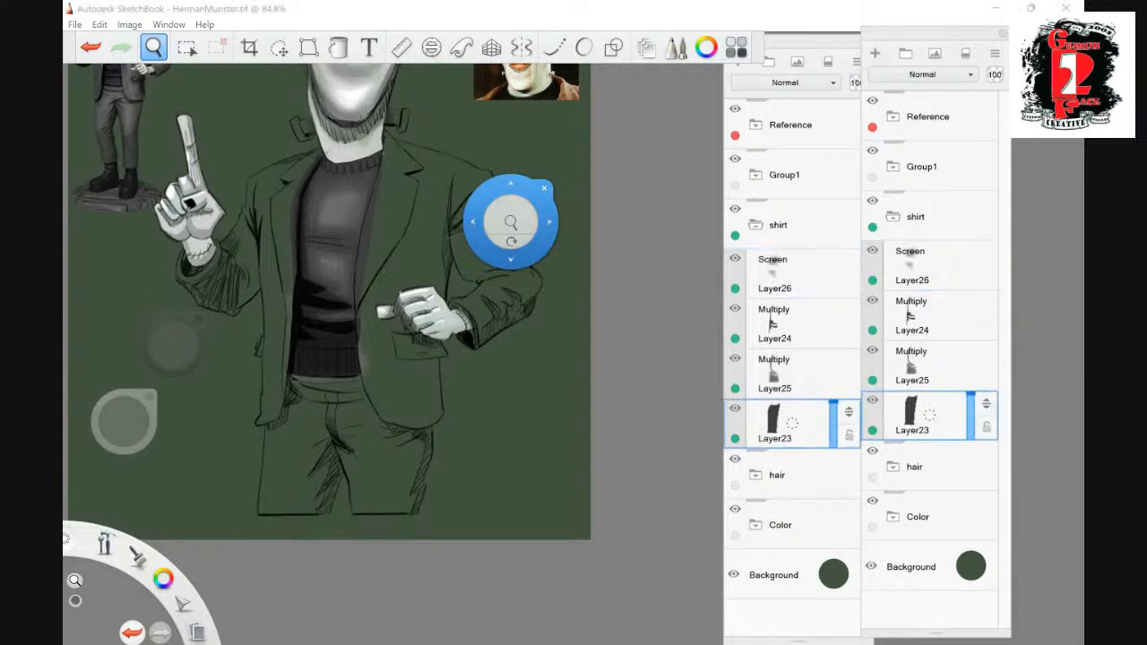
{"action": "key", "text": "ctrl+d"}
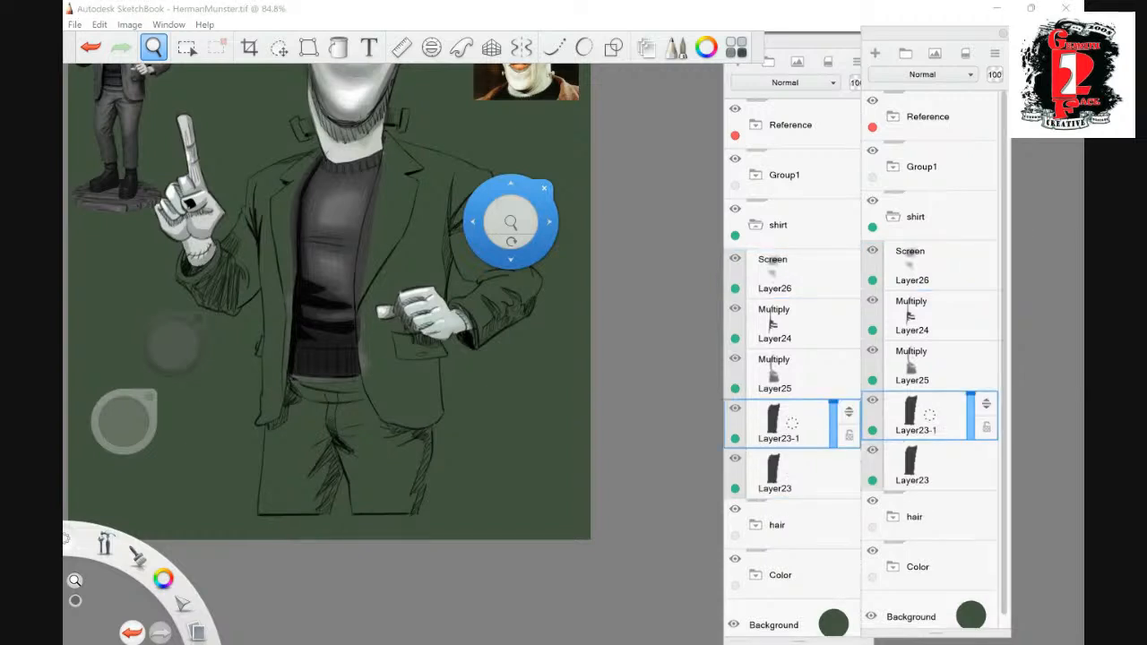
{"action": "left_click", "coordinate": [785, 81]}
{"action": "left_click", "coordinate": [668, 137]}
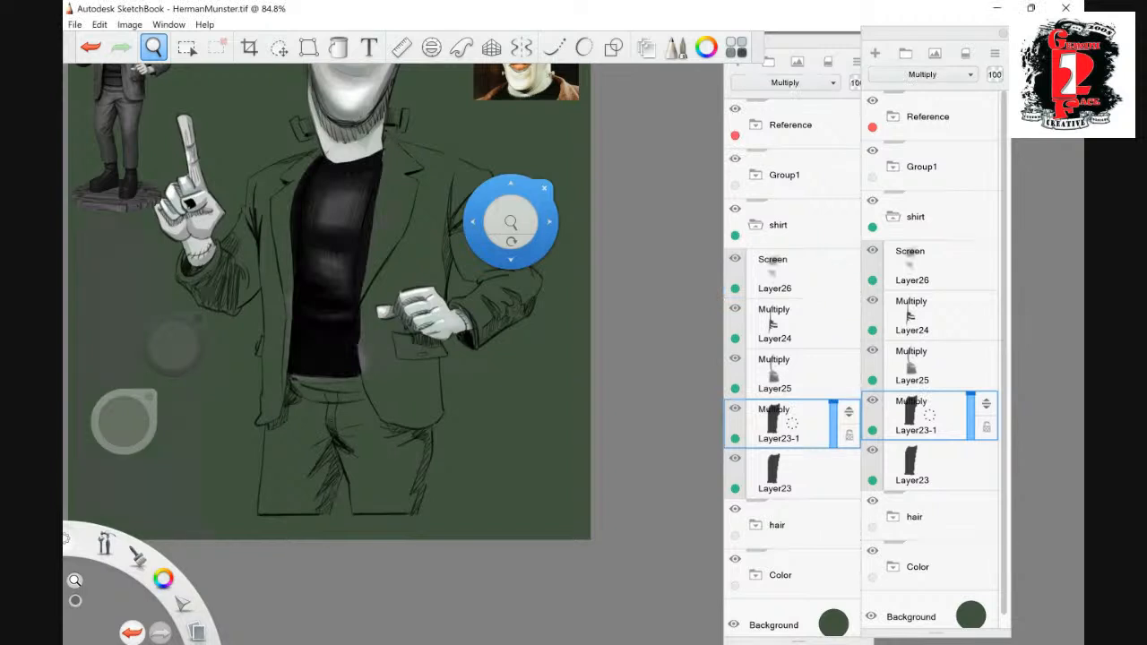
- Lower the opacity of the sweater's Multiply copy to 48
{"action": "left_click_drag", "start_coordinate": [971, 395], "coordinate": [971, 417]}
{"action": "mouse_move", "coordinate": [511, 222]}
{"action": "left_mouse_down"}
{"action": "mouse_move", "coordinate": [403, 219]}
{"action": "mouse_move", "coordinate": [500, 213]}
{"action": "left_mouse_up"}
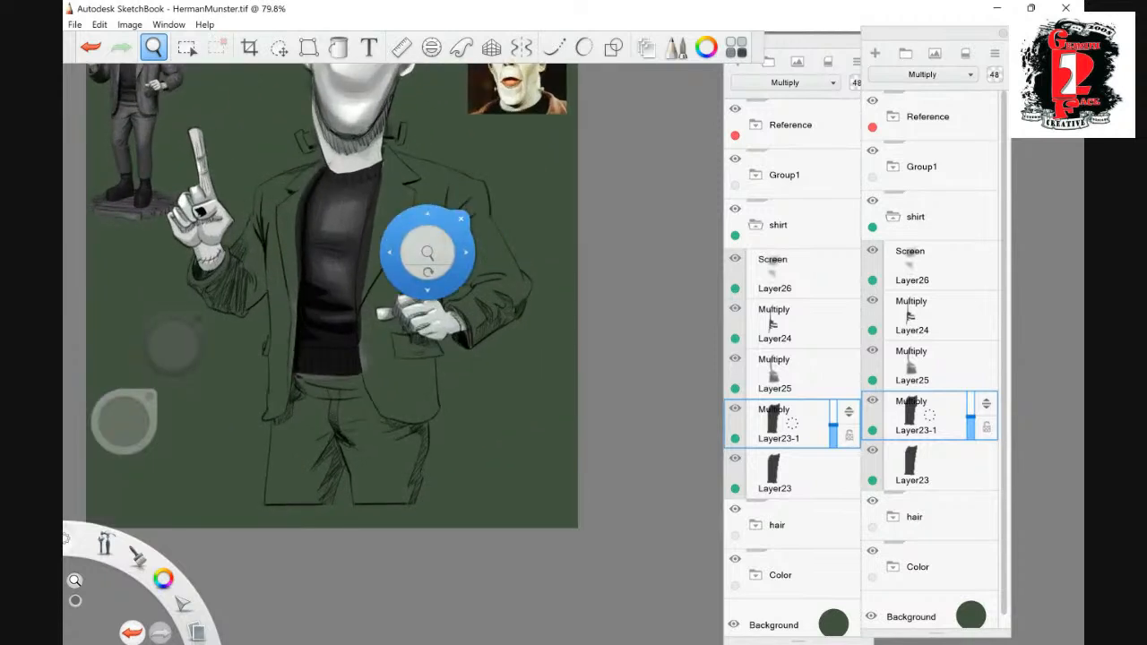
- Collapse the shirt group and create a group named Suit above it, with Normal blending and a grey colour label
{"action": "left_click", "coordinate": [893, 217]}
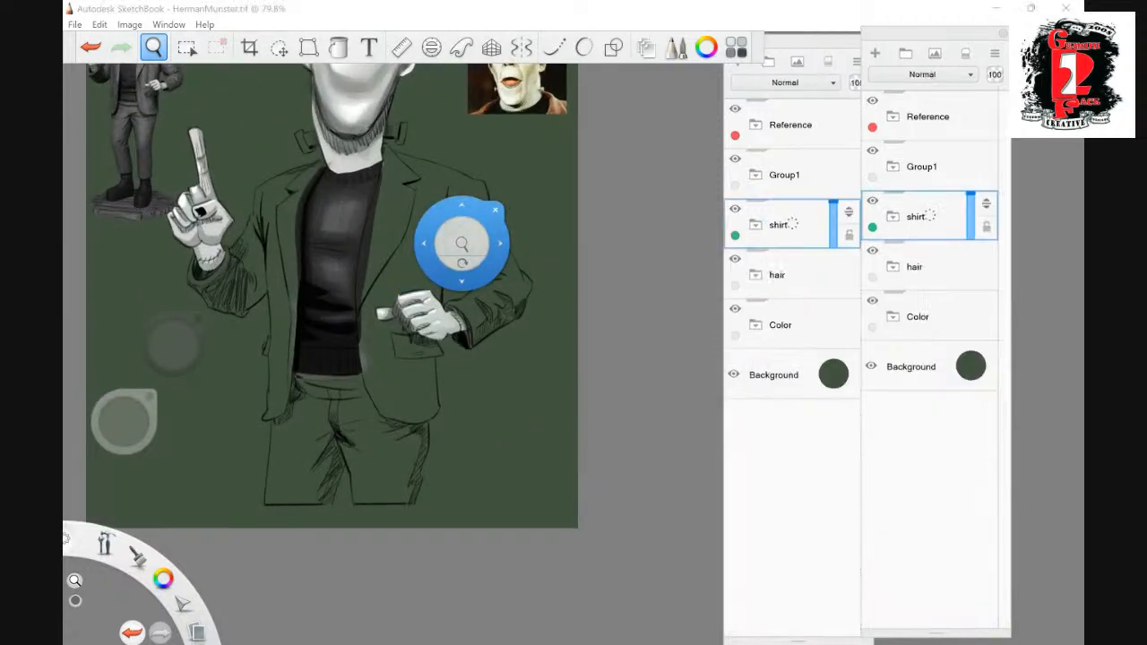
{"action": "left_click", "coordinate": [905, 54]}
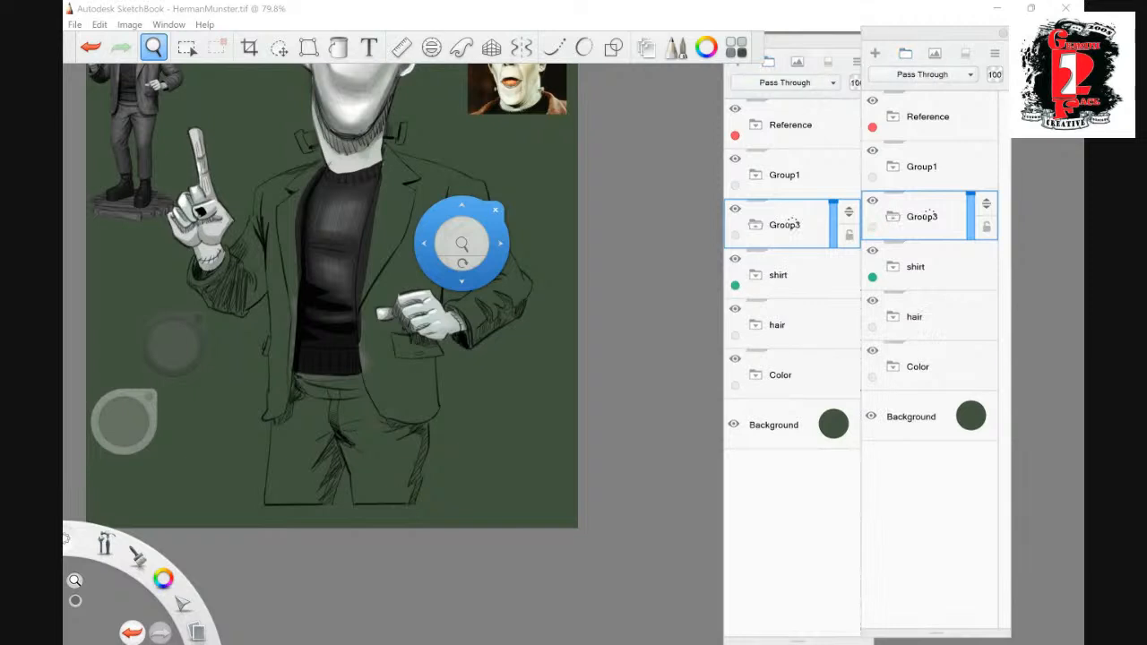
{"action": "left_click", "coordinate": [922, 75]}
{"action": "left_click", "coordinate": [662, 128]}
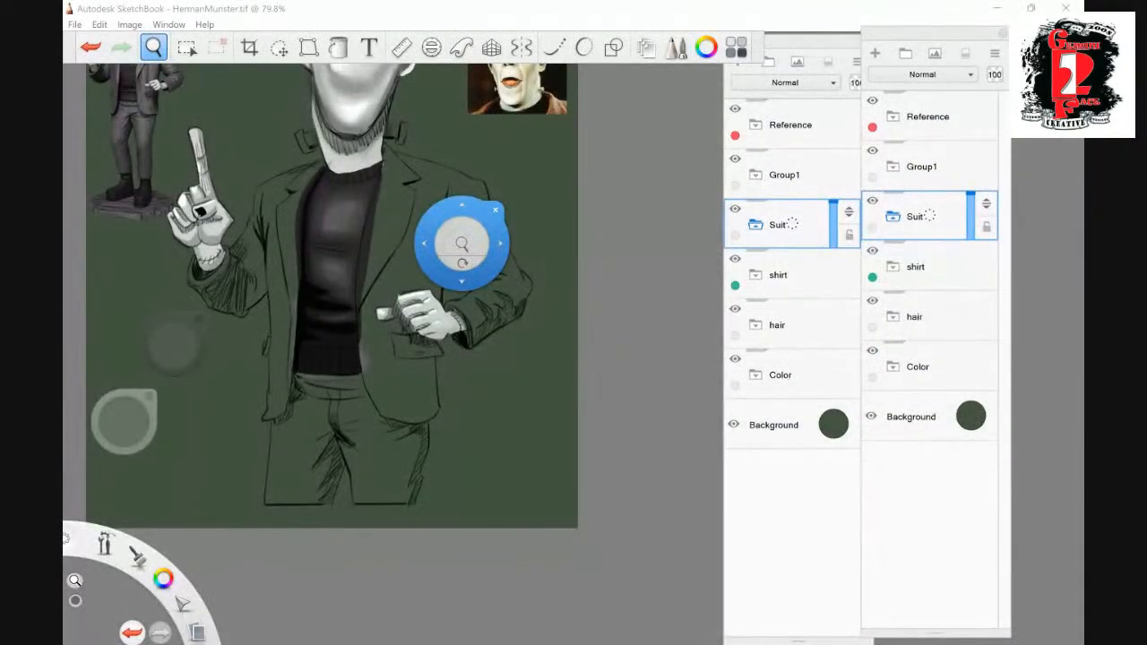
{"action": "left_click", "coordinate": [873, 228]}
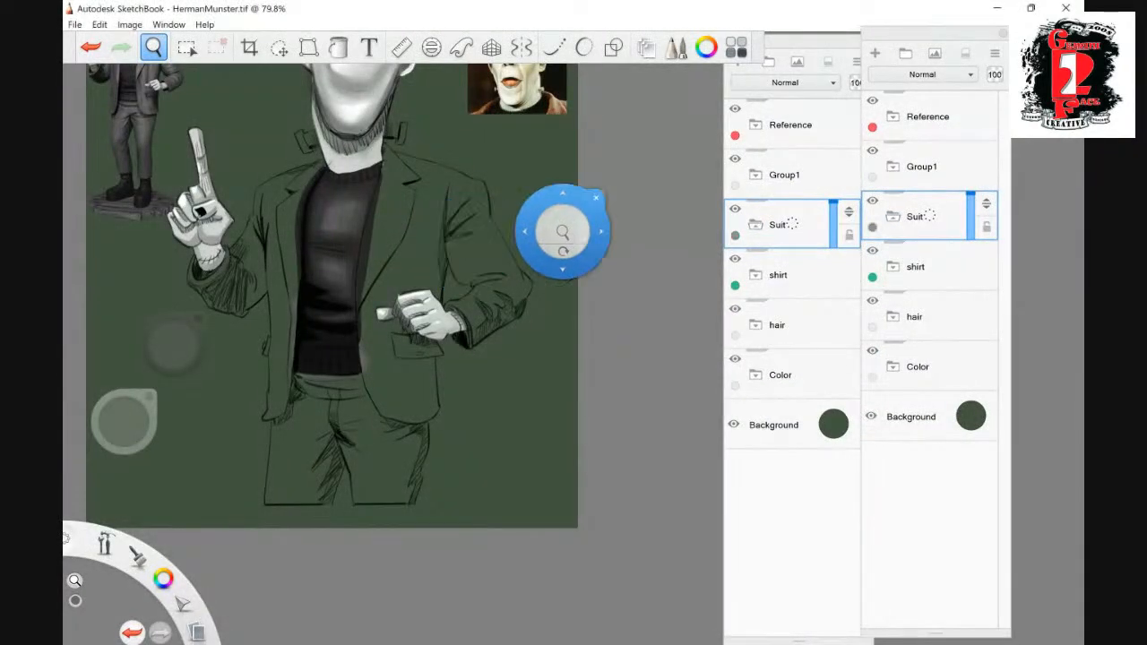
- Add a new layer inside the Suit group and pick a medium grey as the paint colour
{"action": "left_click", "coordinate": [875, 53]}
{"action": "left_click_drag", "start_coordinate": [561, 231], "coordinate": [596, 222]}
{"action": "left_click_drag", "start_coordinate": [369, 361], "coordinate": [495, 197]}
{"action": "left_click_drag", "start_coordinate": [427, 276], "coordinate": [466, 229]}
{"action": "left_click", "coordinate": [128, 408]}
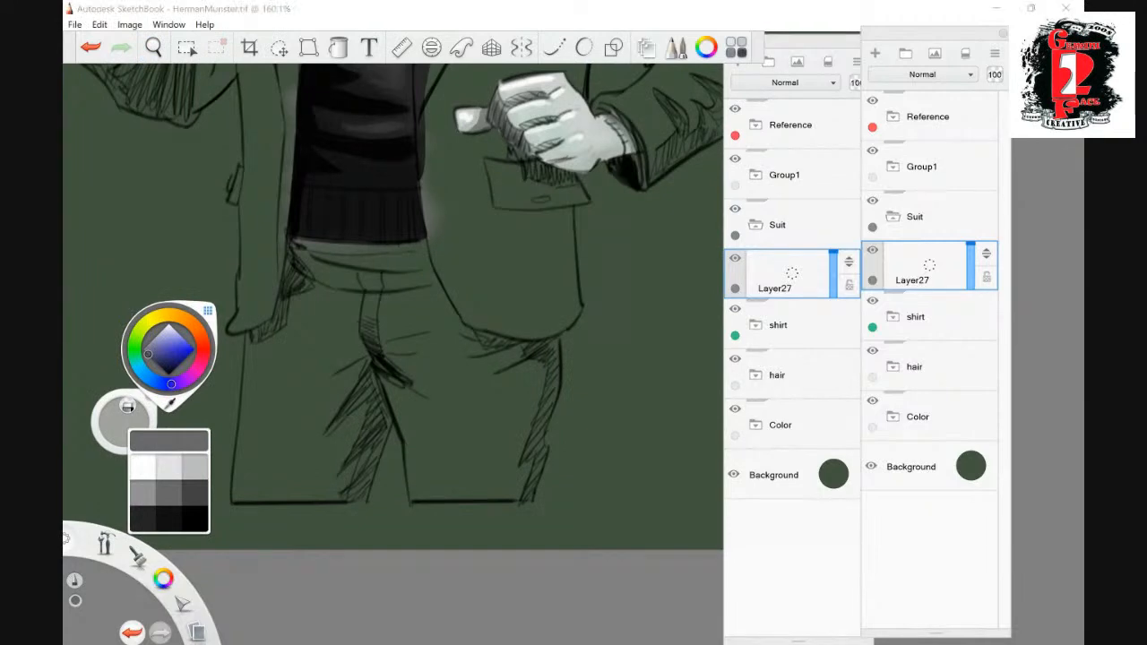
- Lasso the trousers from the waistband to the hems, fill the selection with solid medium grey, and deselect
{"action": "left_click", "coordinate": [153, 48]}
{"action": "left_click_drag", "start_coordinate": [491, 327], "coordinate": [460, 302]}
{"action": "left_click", "coordinate": [186, 48]}
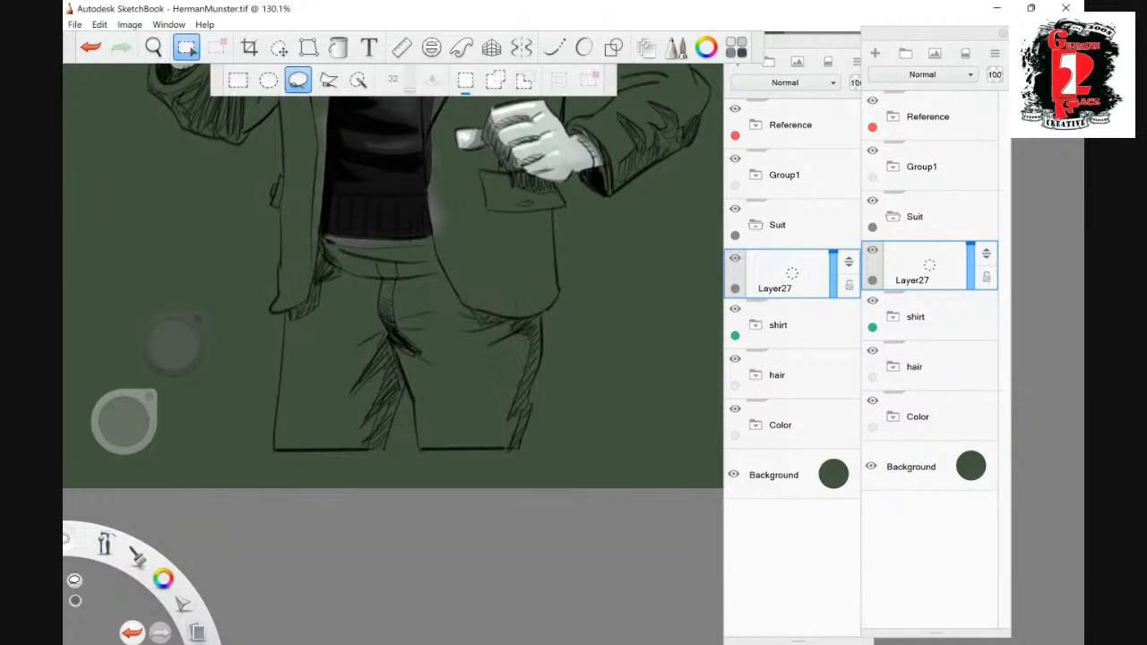
{"action": "left_click_drag", "start_coordinate": [317, 232], "coordinate": [439, 239]}
{"action": "left_click_drag", "start_coordinate": [493, 451], "coordinate": [324, 240]}
{"action": "mouse_move", "coordinate": [400, 399]}
{"action": "left_mouse_down"}
{"action": "mouse_move", "coordinate": [375, 455]}
{"action": "mouse_move", "coordinate": [267, 456]}
{"action": "left_mouse_up"}
{"action": "left_click", "coordinate": [338, 47]}
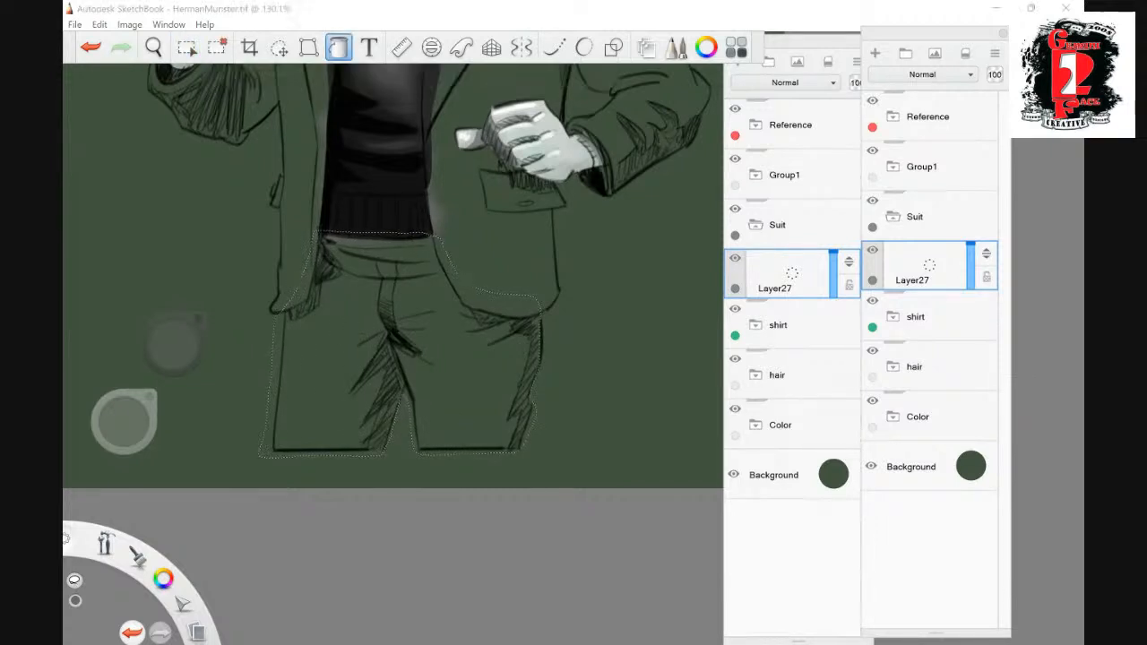
{"action": "left_click", "coordinate": [358, 305]}
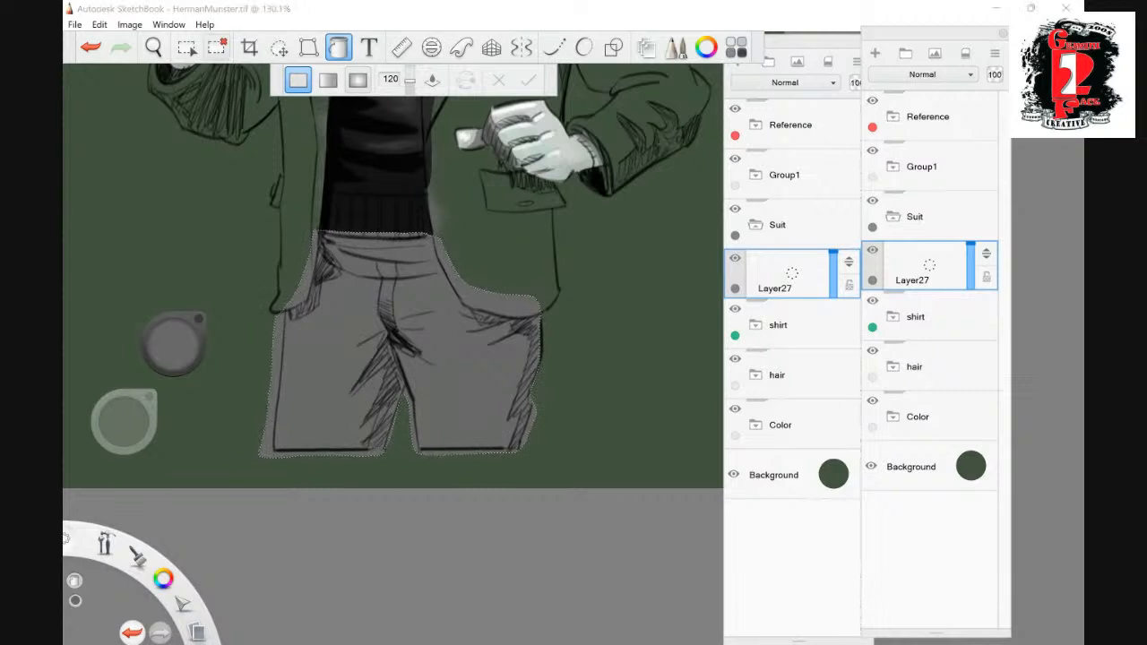
{"action": "left_click", "coordinate": [217, 48]}
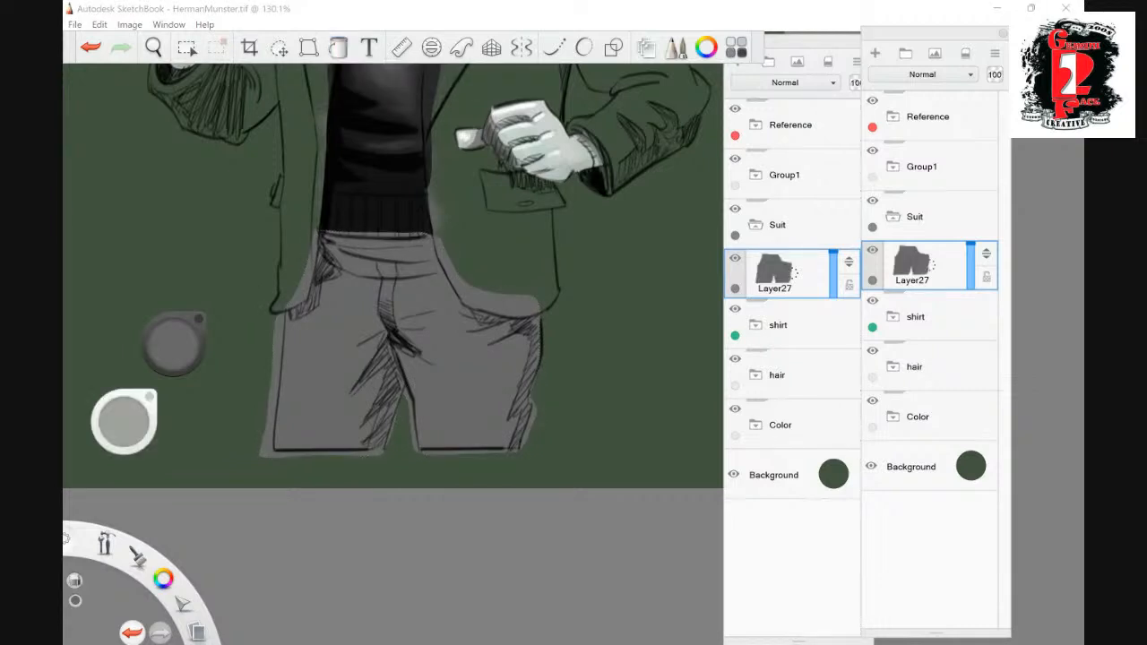
- Erase the grey overspill along the outer edges of both trouser legs and below the hems
{"action": "left_click_drag", "start_coordinate": [523, 448], "coordinate": [537, 399]}
{"action": "left_click_drag", "start_coordinate": [513, 454], "coordinate": [427, 453]}
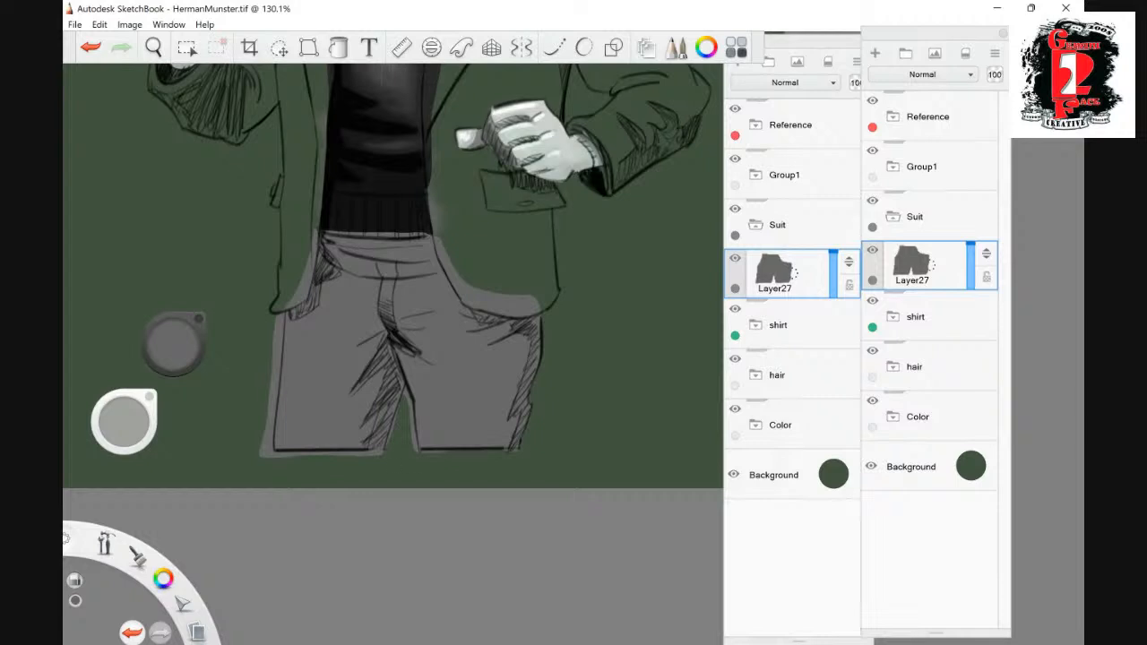
{"action": "left_click_drag", "start_coordinate": [265, 456], "coordinate": [279, 317]}
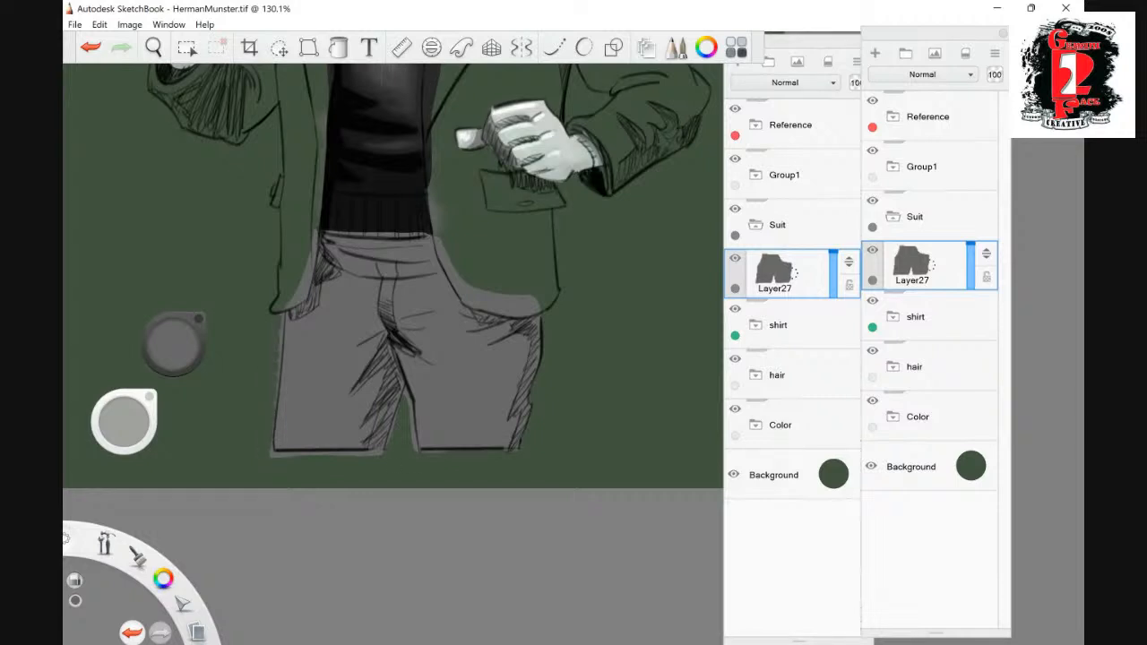
{"action": "left_click_drag", "start_coordinate": [280, 357], "coordinate": [281, 332]}
{"action": "left_click_drag", "start_coordinate": [383, 452], "coordinate": [272, 455]}
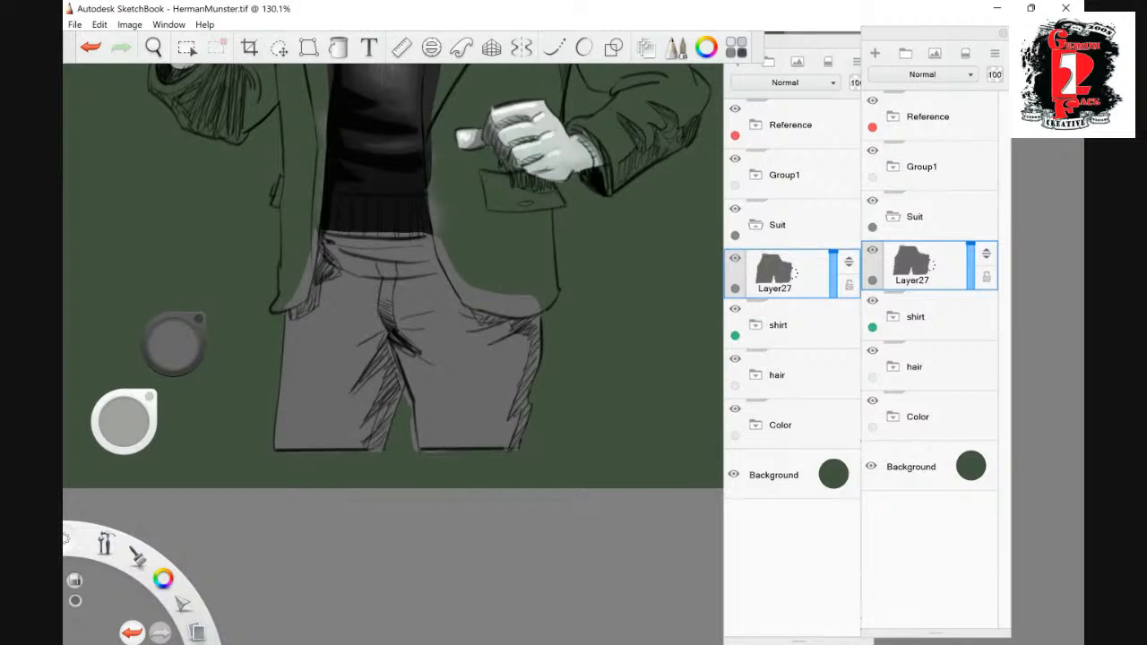
- Clean the grey fill along the inner edge of the trouser leg, its hem corner and the waistline under the sweater
{"action": "left_click_drag", "start_coordinate": [413, 407], "coordinate": [417, 450]}
{"action": "left_click_drag", "start_coordinate": [409, 405], "coordinate": [405, 393]}
{"action": "left_click_drag", "start_coordinate": [418, 451], "coordinate": [441, 451]}
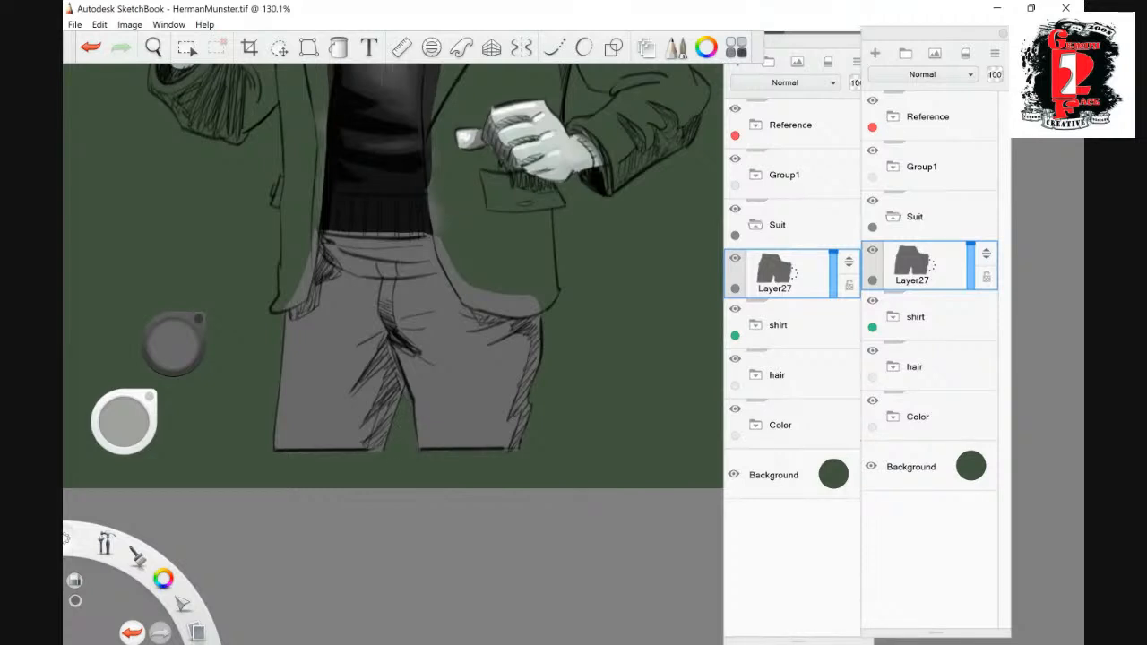
{"action": "left_click_drag", "start_coordinate": [325, 235], "coordinate": [429, 235]}
- Lower the shirt group's opacity to 34 so the jacket's sketch lines show through
{"action": "key", "text": "space"}
{"action": "left_click_drag", "start_coordinate": [529, 291], "coordinate": [489, 242]}
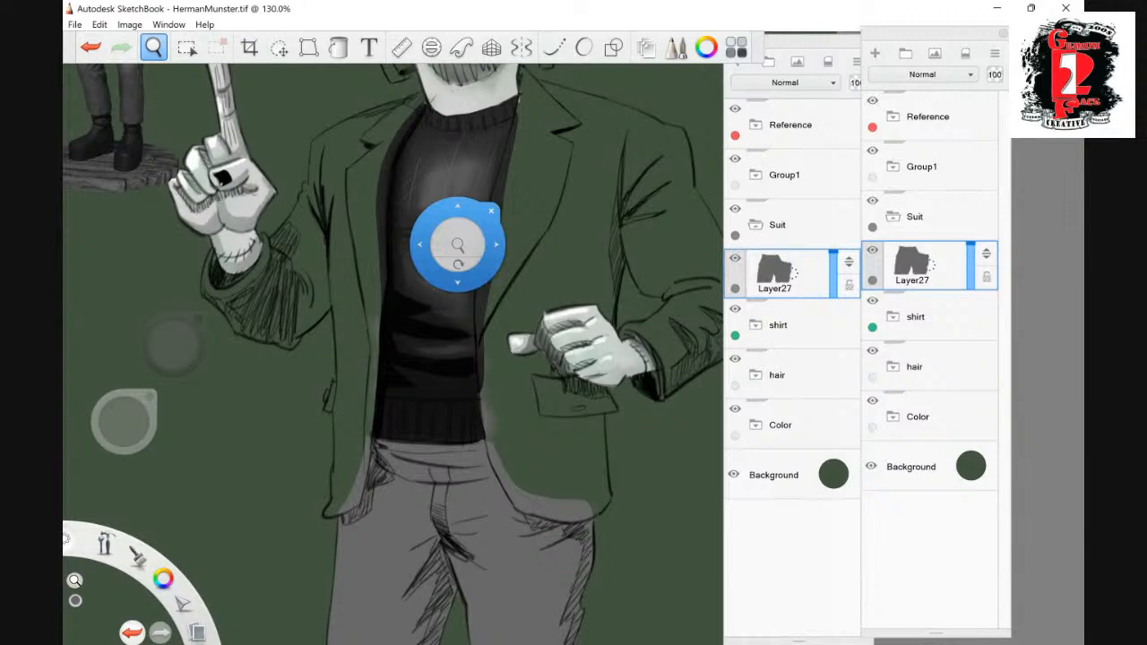
{"action": "left_click", "coordinate": [931, 315]}
{"action": "left_click_drag", "start_coordinate": [971, 297], "coordinate": [971, 323]}
{"action": "left_click_drag", "start_coordinate": [458, 243], "coordinate": [447, 264]}
{"action": "left_click_drag", "start_coordinate": [449, 289], "coordinate": [453, 342]}
- On the trousers layer, lasso the jacket half and sleeve on the raised-hand side, fill them with solid grey, and deselect
{"action": "left_click", "coordinate": [186, 48]}
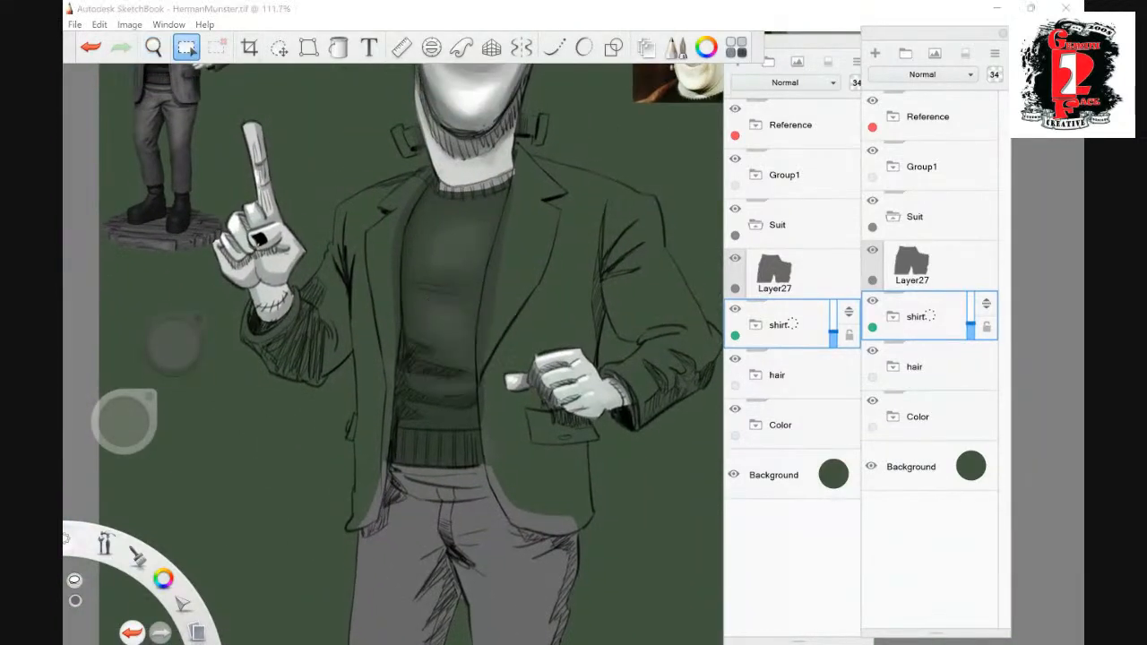
{"action": "left_click", "coordinate": [912, 264]}
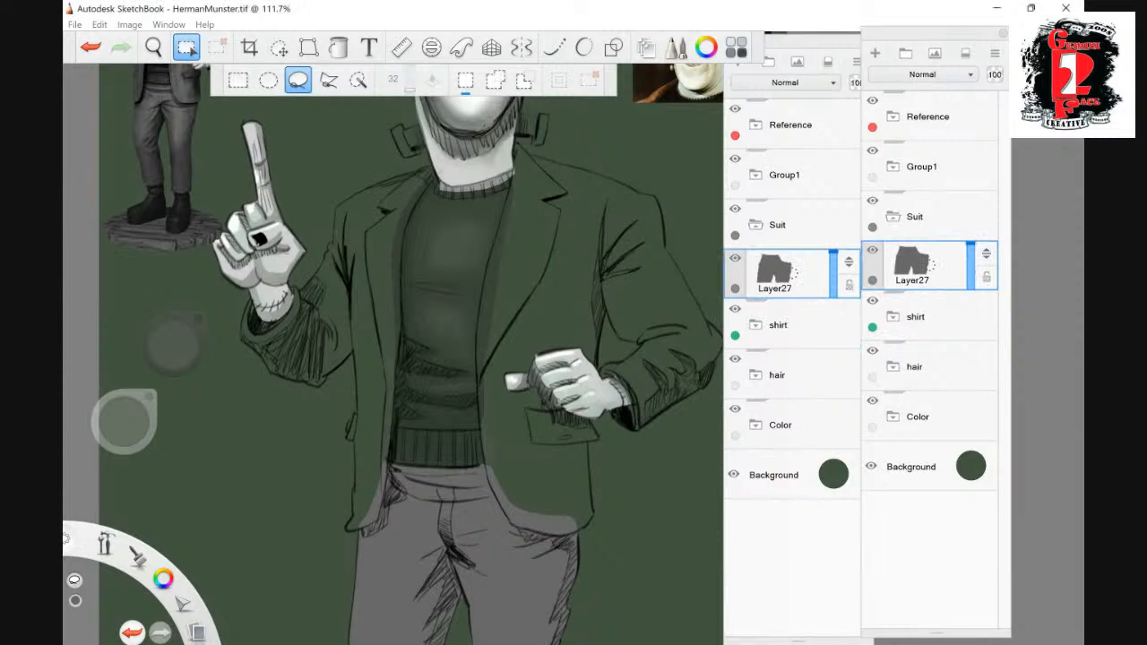
{"action": "mouse_move", "coordinate": [391, 468]}
{"action": "left_mouse_down"}
{"action": "mouse_move", "coordinate": [399, 268]}
{"action": "mouse_move", "coordinate": [434, 173]}
{"action": "left_mouse_up"}
{"action": "mouse_move", "coordinate": [328, 256]}
{"action": "left_mouse_down"}
{"action": "mouse_move", "coordinate": [262, 322]}
{"action": "mouse_move", "coordinate": [250, 305]}
{"action": "left_mouse_up"}
{"action": "mouse_move", "coordinate": [305, 384]}
{"action": "left_mouse_down"}
{"action": "mouse_move", "coordinate": [321, 387]}
{"action": "mouse_move", "coordinate": [350, 439]}
{"action": "left_mouse_up"}
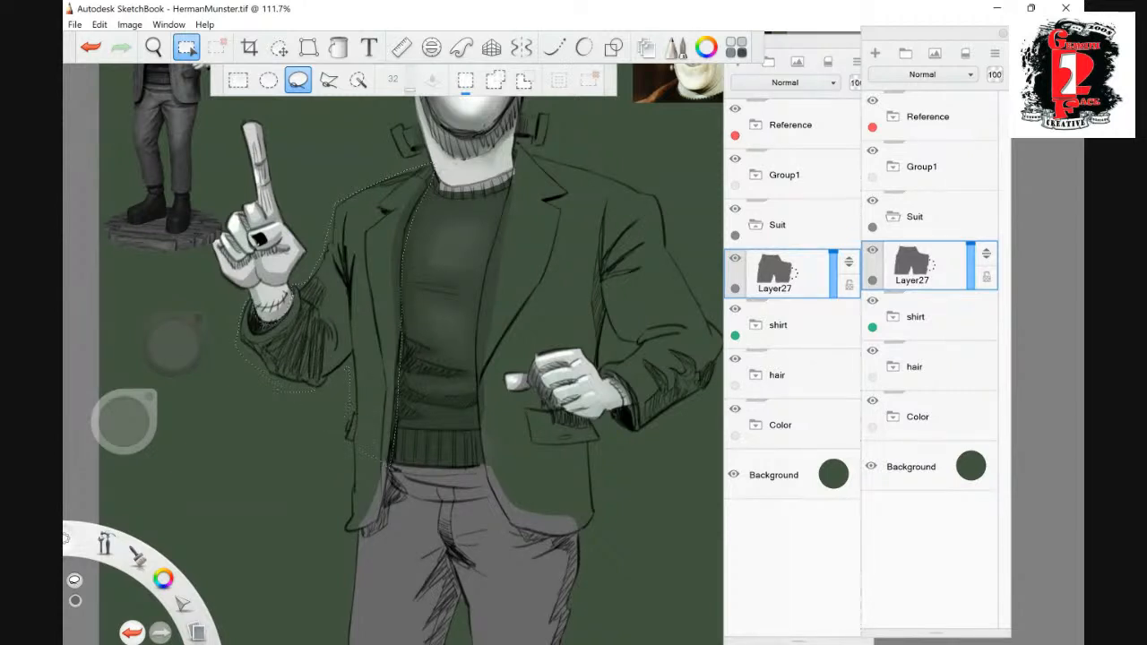
{"action": "left_click_drag", "start_coordinate": [350, 538], "coordinate": [370, 538]}
{"action": "left_click", "coordinate": [339, 48]}
{"action": "left_click", "coordinate": [369, 295]}
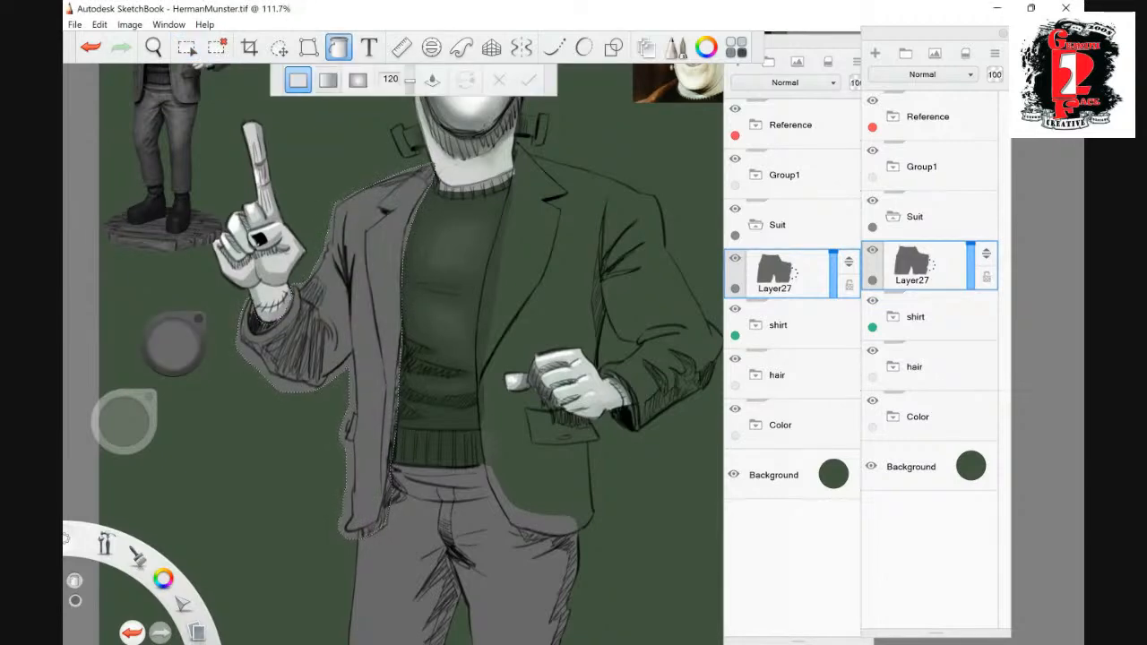
{"action": "key", "text": "ctrl+d"}
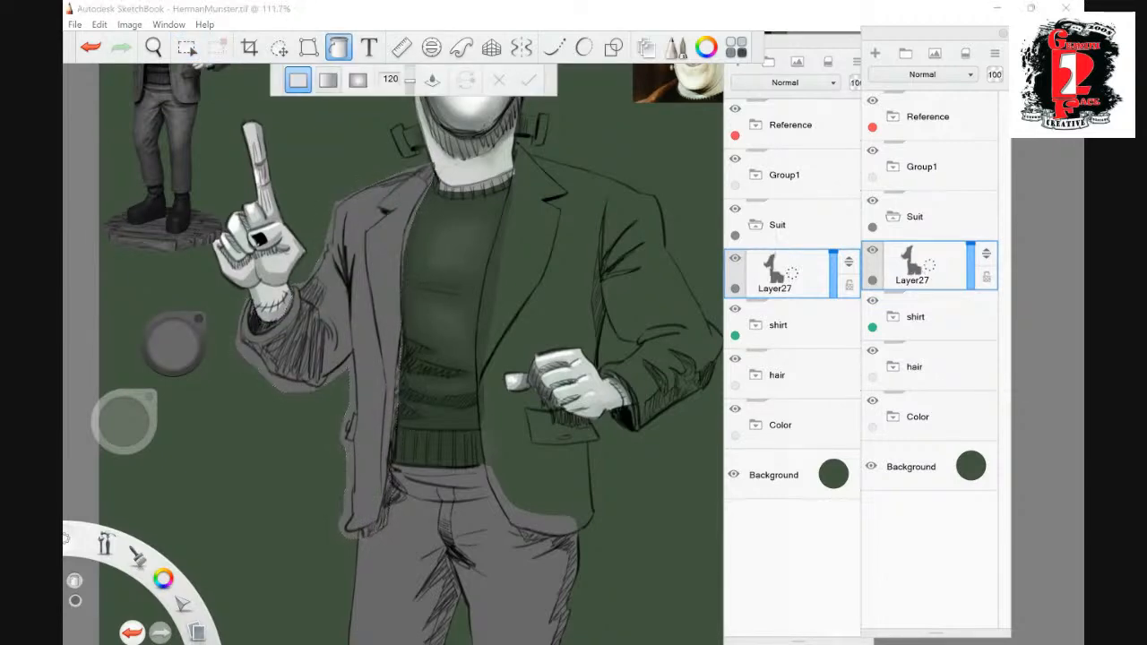
- Erase the grey spilling over the sweater along the front edge of the filled jacket half, from collar to waist
{"action": "left_click", "coordinate": [153, 47]}
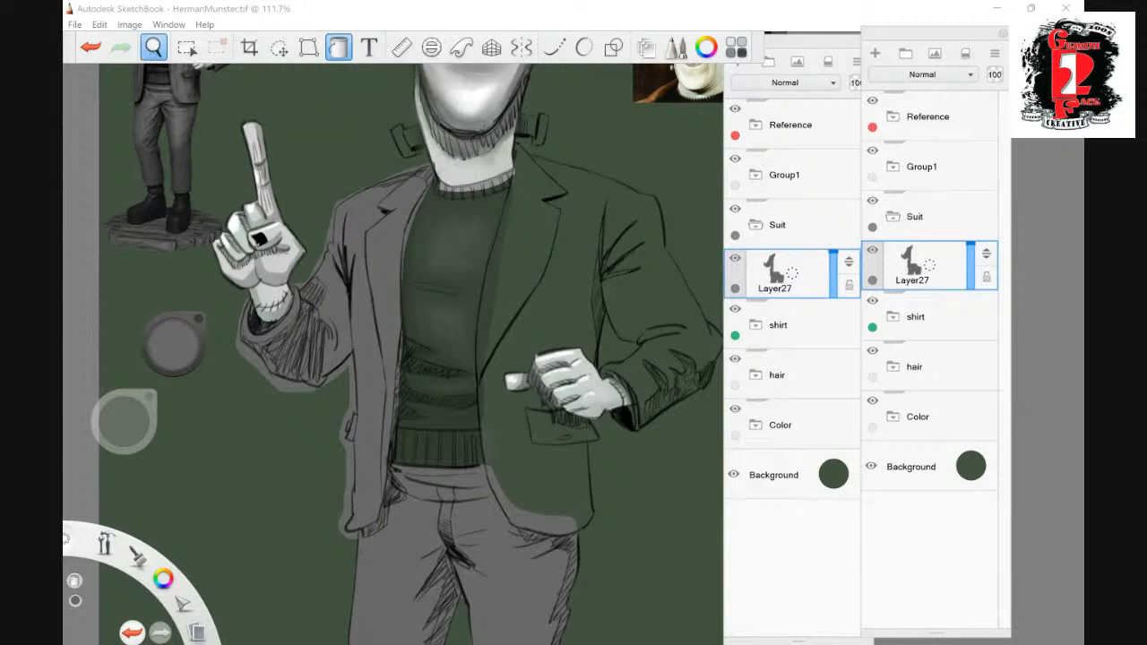
{"action": "left_click_drag", "start_coordinate": [488, 309], "coordinate": [520, 314]}
{"action": "left_click_drag", "start_coordinate": [488, 274], "coordinate": [538, 307]}
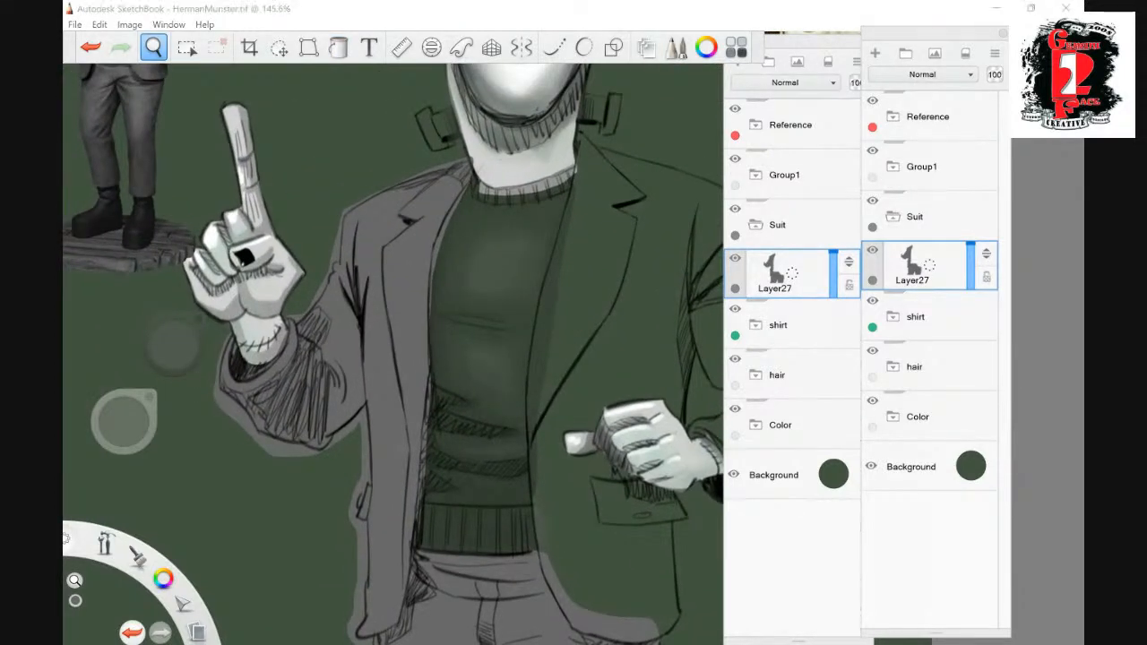
{"action": "left_click", "coordinate": [153, 47]}
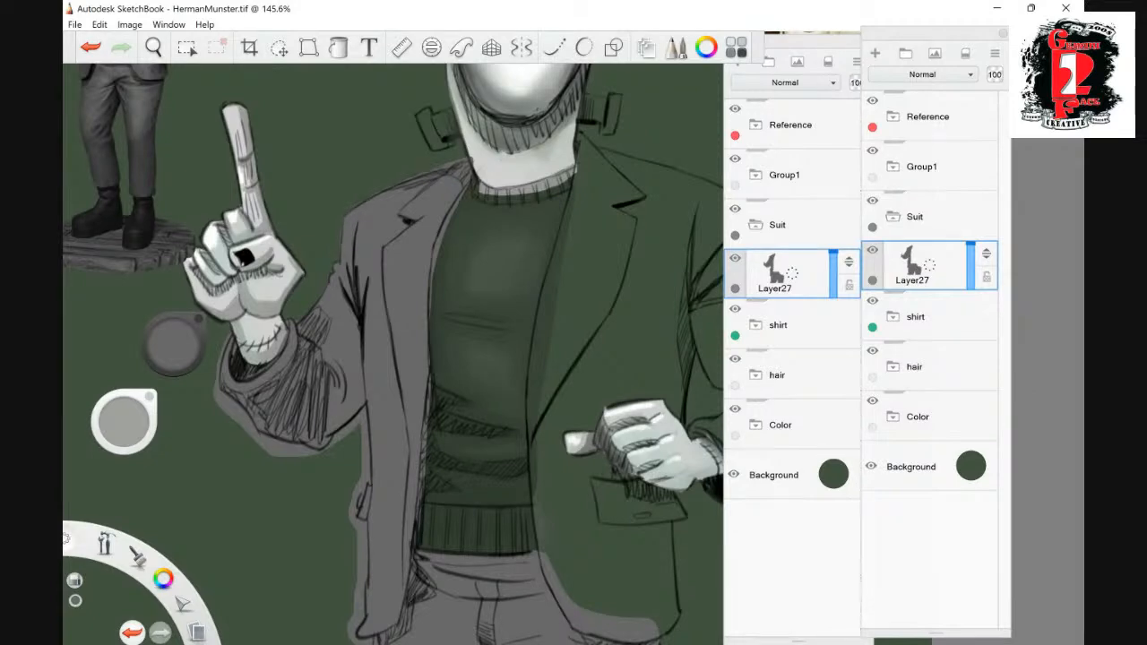
{"action": "left_click_drag", "start_coordinate": [436, 260], "coordinate": [465, 188]}
{"action": "left_click_drag", "start_coordinate": [434, 273], "coordinate": [436, 236]}
{"action": "left_click_drag", "start_coordinate": [430, 313], "coordinate": [431, 288]}
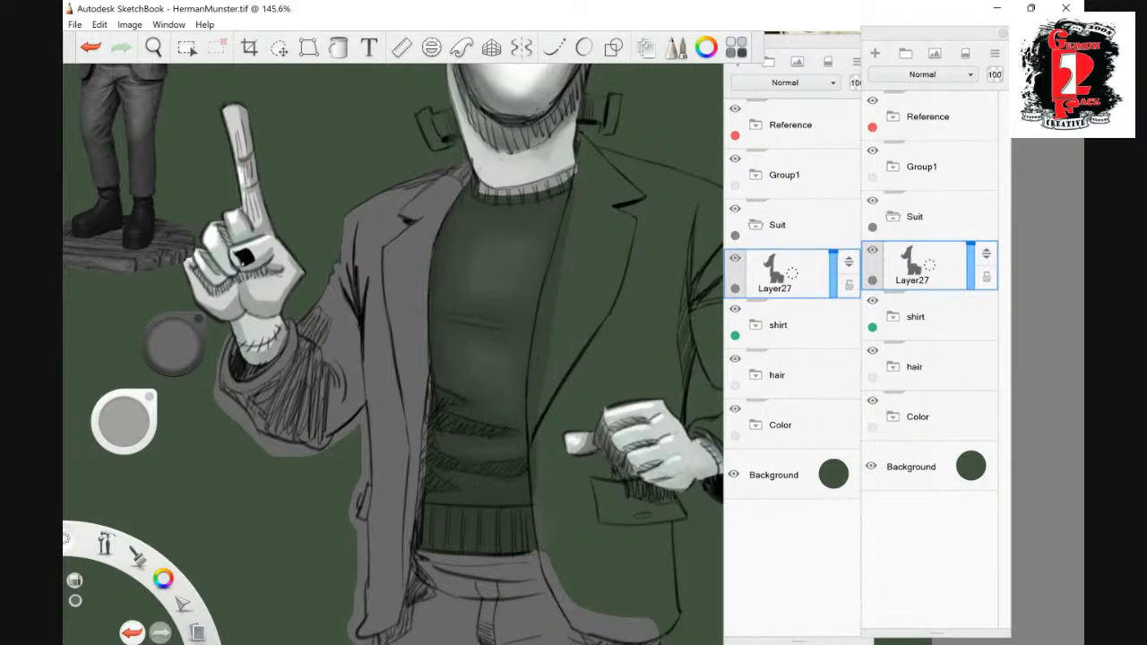
{"action": "left_click_drag", "start_coordinate": [425, 457], "coordinate": [430, 388]}
{"action": "left_click_drag", "start_coordinate": [420, 500], "coordinate": [425, 439]}
{"action": "left_click_drag", "start_coordinate": [429, 391], "coordinate": [431, 375]}
{"action": "left_click_drag", "start_coordinate": [419, 522], "coordinate": [417, 493]}
- Trim the grey overspill around the cuff, elbow and underside of the raised arm's sleeve
{"action": "left_click_drag", "start_coordinate": [244, 430], "coordinate": [231, 400]}
{"action": "left_click_drag", "start_coordinate": [231, 400], "coordinate": [216, 391]}
{"action": "left_click_drag", "start_coordinate": [227, 413], "coordinate": [218, 353]}
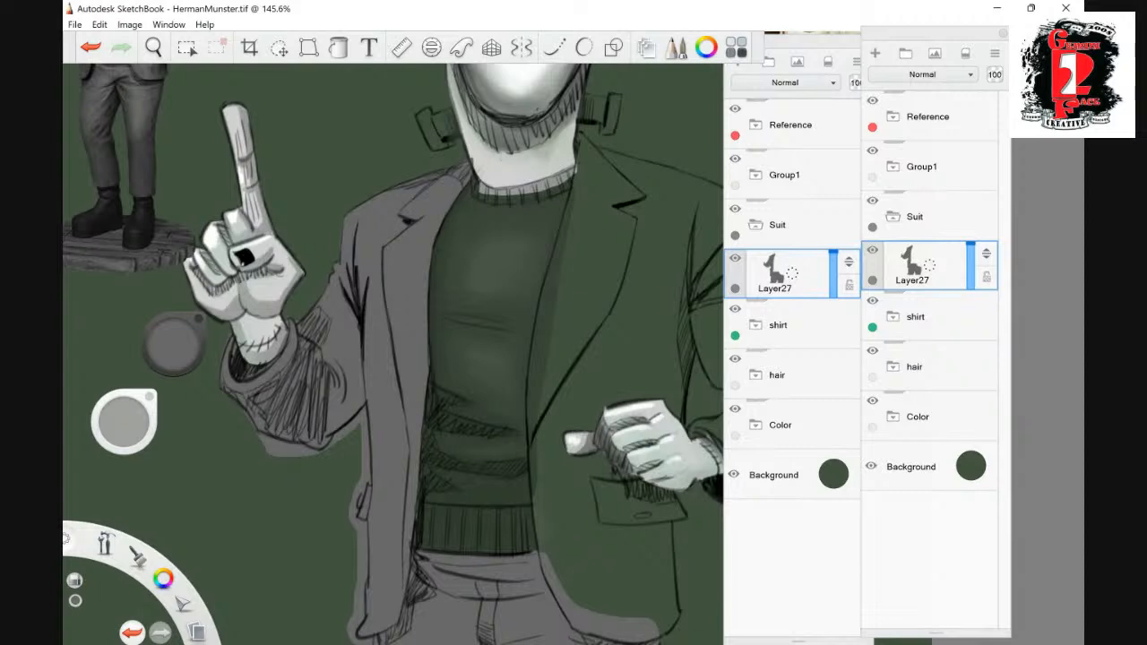
{"action": "mouse_move", "coordinate": [260, 437]}
{"action": "left_mouse_down"}
{"action": "mouse_move", "coordinate": [316, 453]}
{"action": "mouse_move", "coordinate": [362, 415]}
{"action": "mouse_move", "coordinate": [362, 485]}
{"action": "mouse_move", "coordinate": [368, 418]}
{"action": "left_mouse_up"}
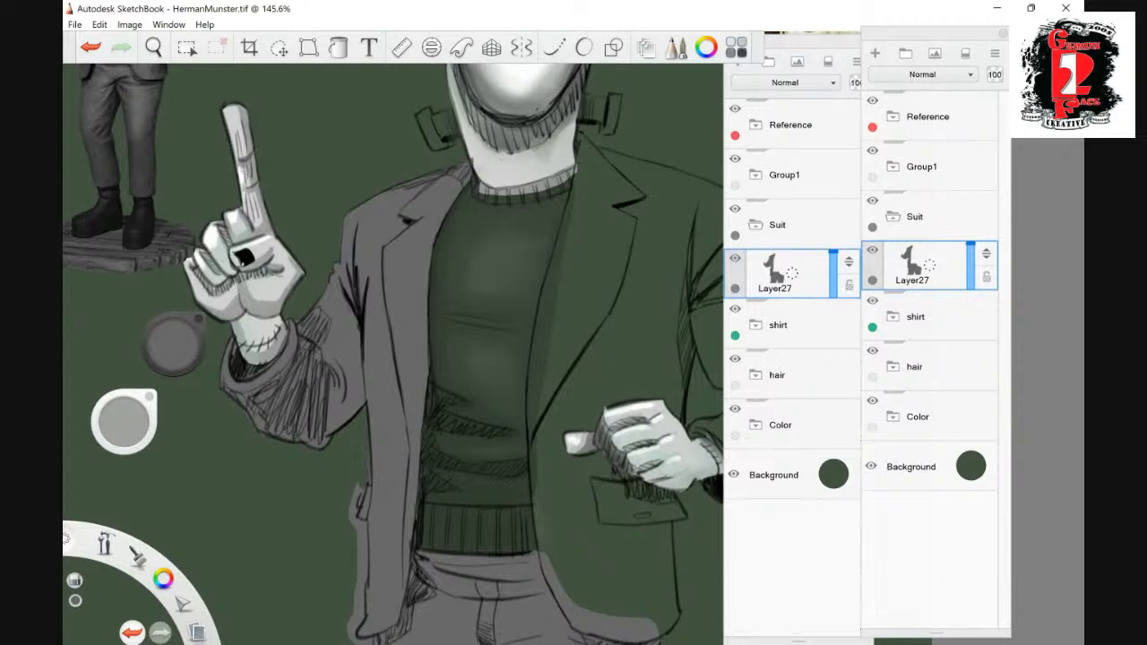
- Erase the excess grey outside the jacket's side edge, around the pocket flap and at the hem corner below the raised arm
{"action": "left_click_drag", "start_coordinate": [359, 484], "coordinate": [352, 523]}
{"action": "left_click", "coordinate": [153, 47]}
{"action": "left_click_drag", "start_coordinate": [538, 387], "coordinate": [439, 138]}
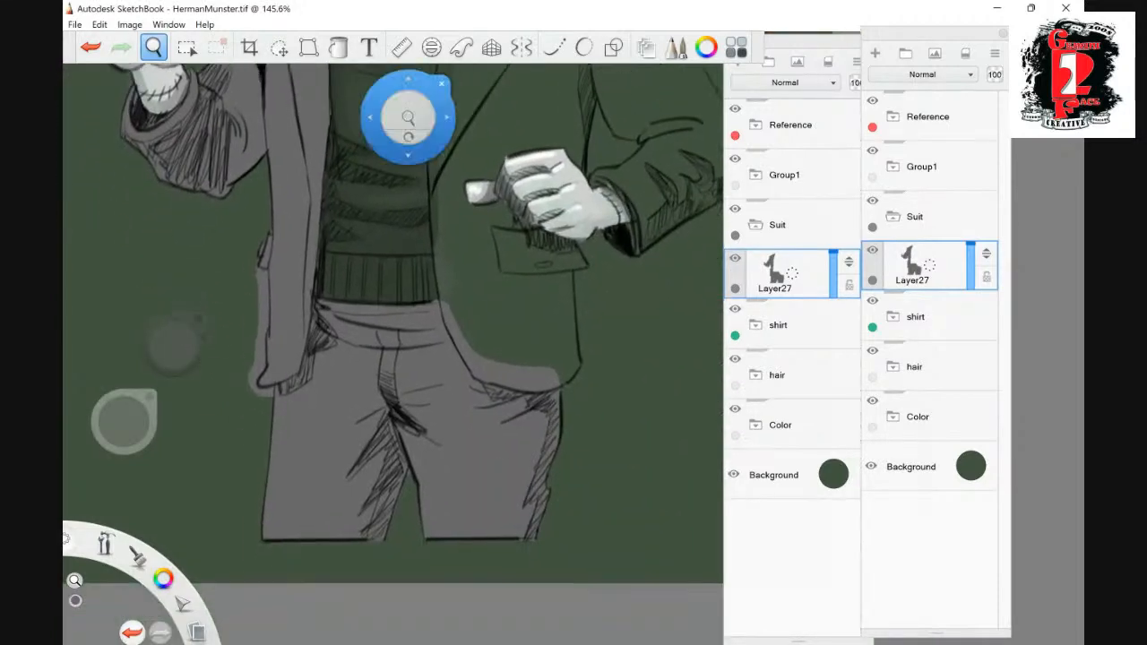
{"action": "left_click", "coordinate": [441, 83]}
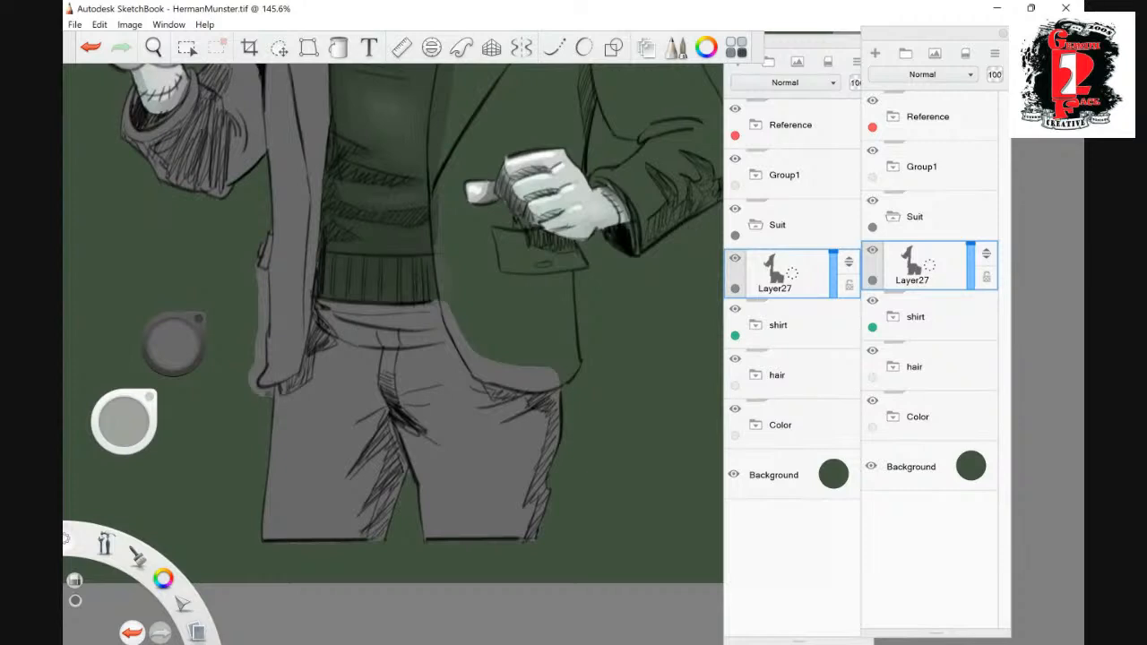
{"action": "mouse_move", "coordinate": [261, 393]}
{"action": "left_mouse_down"}
{"action": "mouse_move", "coordinate": [250, 380]}
{"action": "mouse_move", "coordinate": [263, 278]}
{"action": "mouse_move", "coordinate": [260, 328]}
{"action": "left_mouse_up"}
{"action": "left_click_drag", "start_coordinate": [261, 269], "coordinate": [261, 287]}
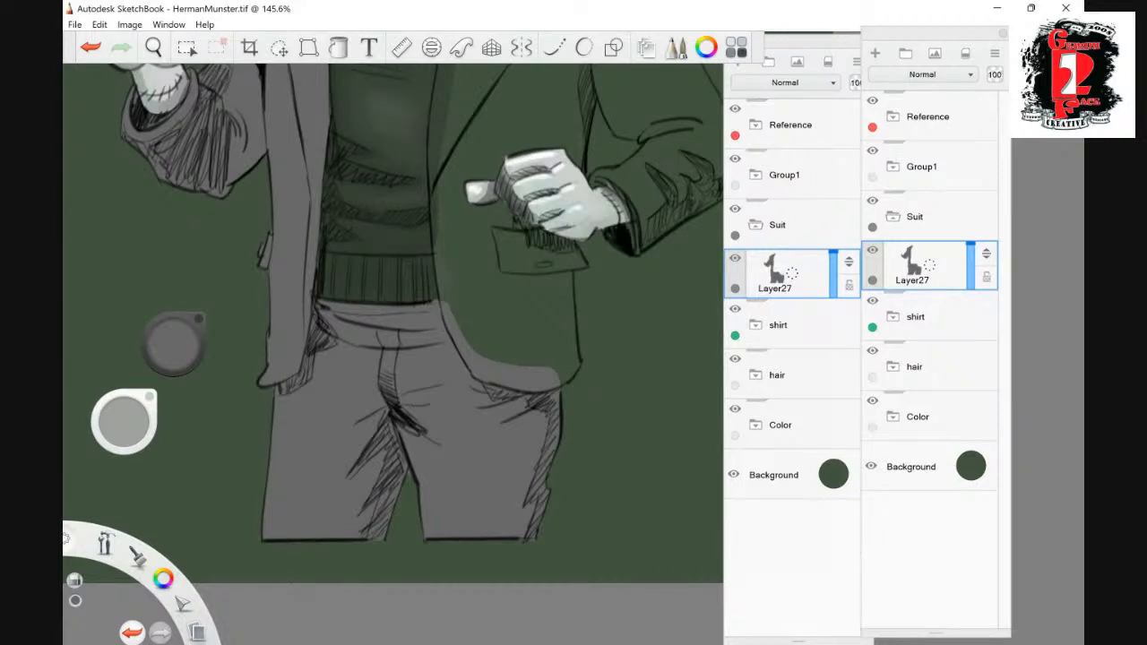
- Lasso the other jacket half with its bent sleeve, fill it with the same solid grey, and deselect
{"action": "left_click", "coordinate": [154, 48]}
{"action": "left_click_drag", "start_coordinate": [577, 349], "coordinate": [447, 242]}
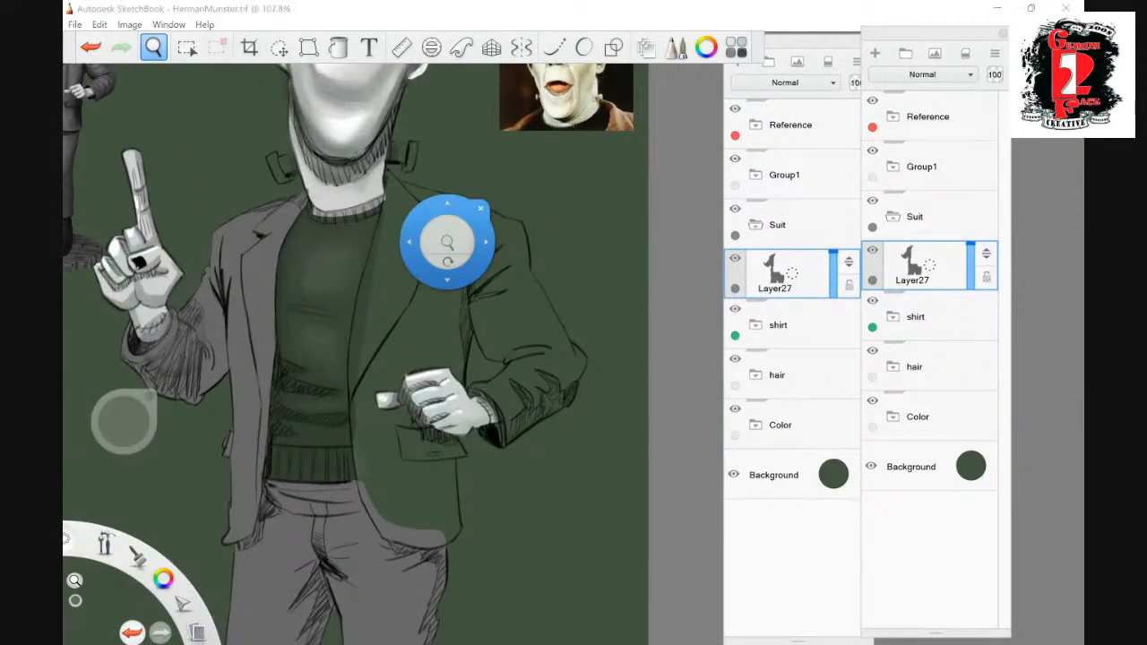
{"action": "left_click", "coordinate": [186, 48]}
{"action": "left_click_drag", "start_coordinate": [388, 167], "coordinate": [484, 188]}
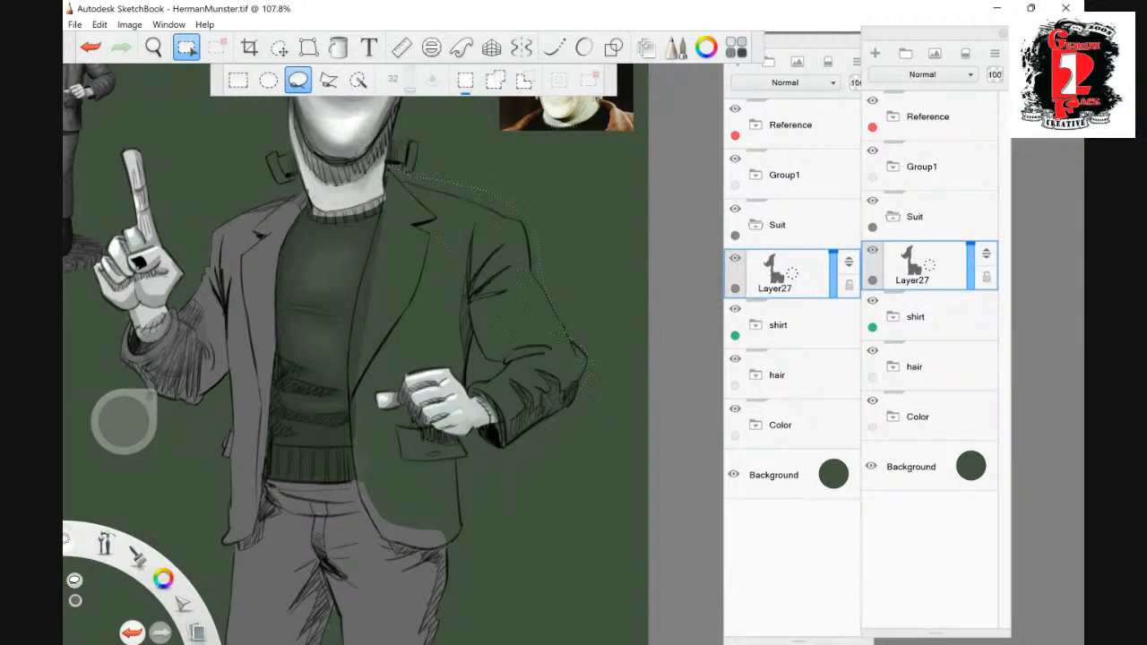
{"action": "left_click_drag", "start_coordinate": [414, 235], "coordinate": [407, 215]}
{"action": "left_click_drag", "start_coordinate": [467, 367], "coordinate": [463, 383]}
{"action": "left_click_drag", "start_coordinate": [390, 538], "coordinate": [367, 542]}
{"action": "left_click_drag", "start_coordinate": [383, 179], "coordinate": [386, 169]}
{"action": "left_click", "coordinate": [339, 48]}
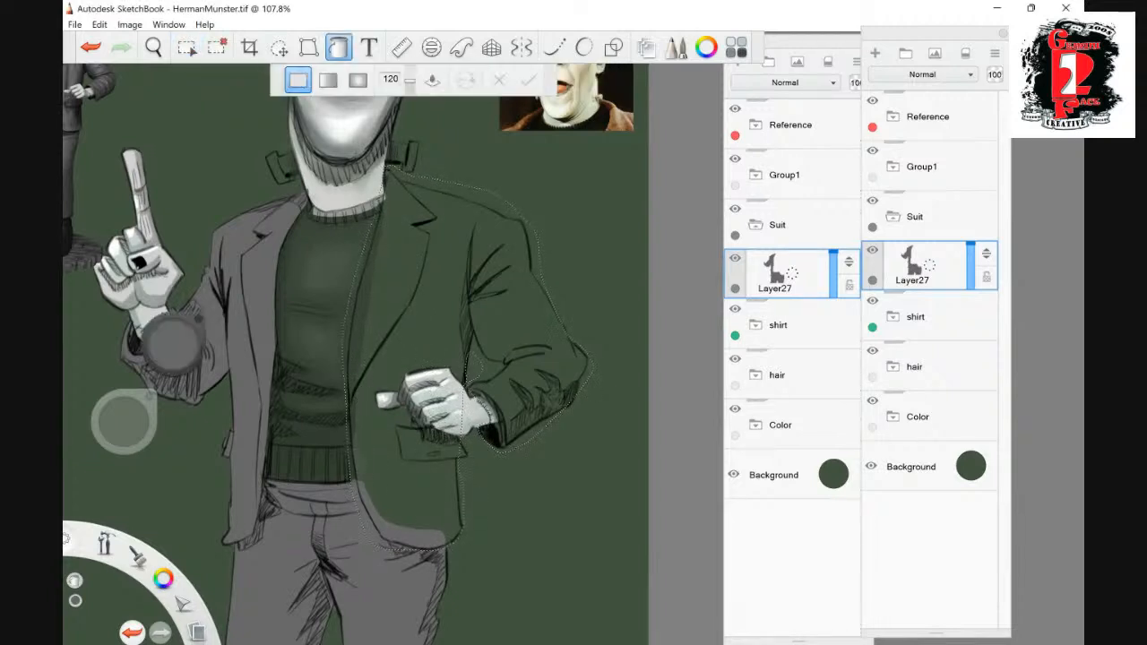
{"action": "left_click", "coordinate": [415, 295]}
{"action": "left_click", "coordinate": [217, 48]}
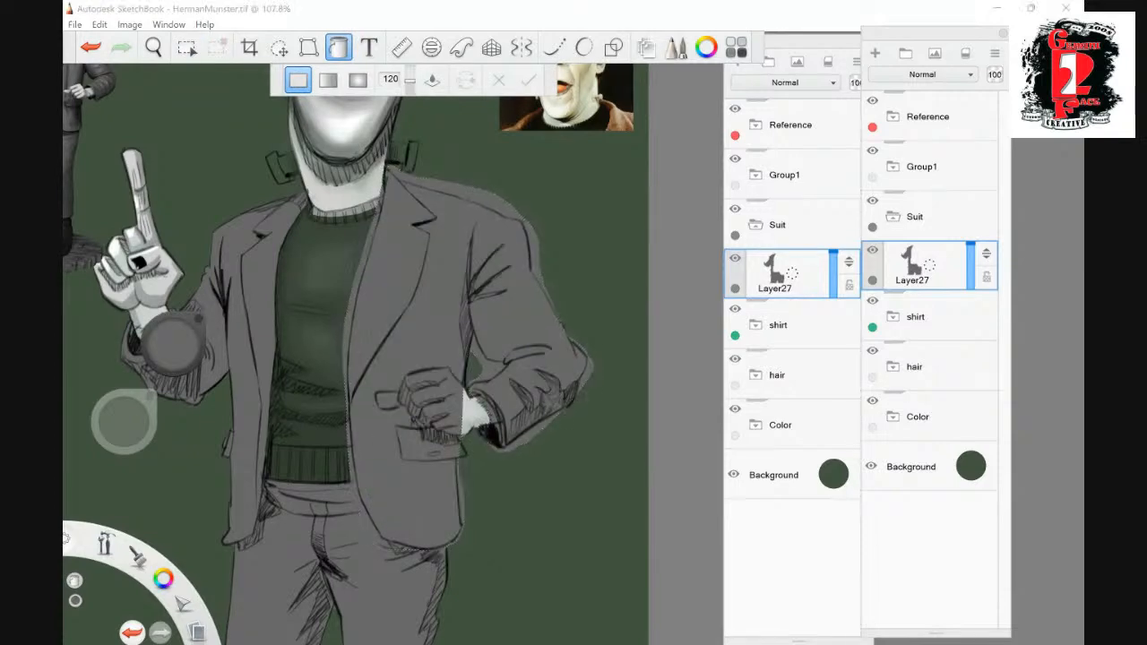
- Erase the grey overspill along the second jacket half's front edge beside the sweater and near its side hem
{"action": "left_click", "coordinate": [339, 48]}
{"action": "mouse_move", "coordinate": [372, 229]}
{"action": "left_mouse_down"}
{"action": "mouse_move", "coordinate": [382, 185]}
{"action": "mouse_move", "coordinate": [347, 327]}
{"action": "mouse_move", "coordinate": [359, 276]}
{"action": "left_mouse_up"}
{"action": "left_click_drag", "start_coordinate": [348, 329], "coordinate": [351, 473]}
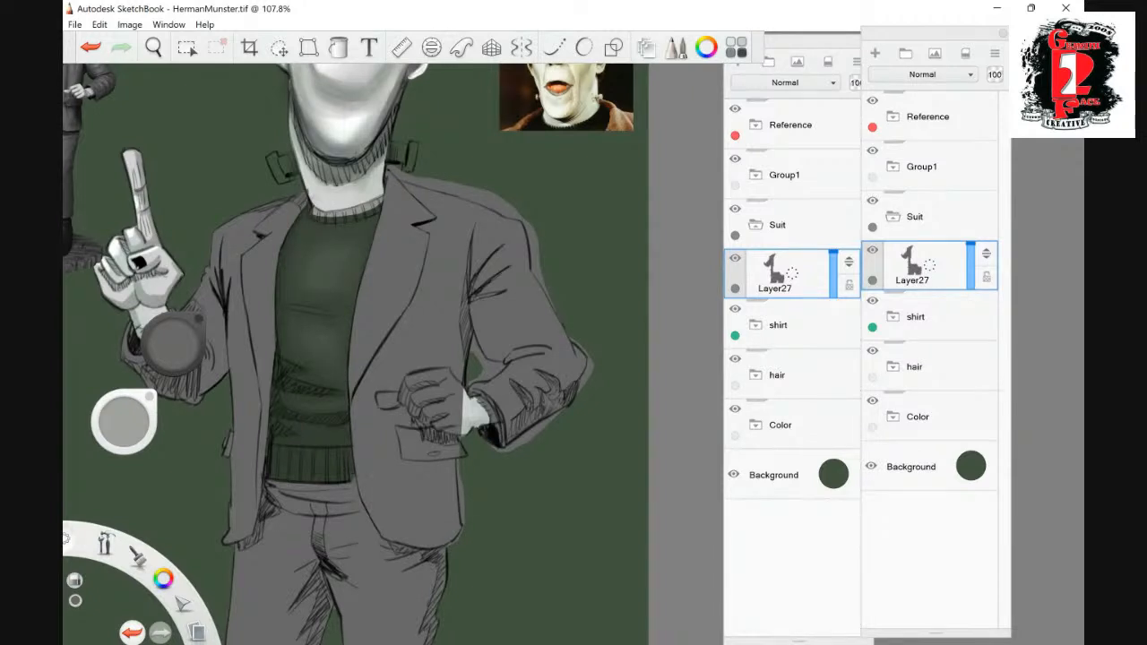
{"action": "mouse_move", "coordinate": [464, 474]}
{"action": "left_mouse_down"}
{"action": "mouse_move", "coordinate": [465, 522]}
{"action": "mouse_move", "coordinate": [461, 469]}
{"action": "left_mouse_up"}
- Erase the grey covering the lowered fist, from the wrist across the fingers to the thumb and lower knuckles
{"action": "mouse_move", "coordinate": [465, 421]}
{"action": "left_mouse_down"}
{"action": "mouse_move", "coordinate": [430, 416]}
{"action": "mouse_move", "coordinate": [408, 391]}
{"action": "mouse_move", "coordinate": [454, 401]}
{"action": "mouse_move", "coordinate": [446, 383]}
{"action": "mouse_move", "coordinate": [495, 420]}
{"action": "left_mouse_up"}
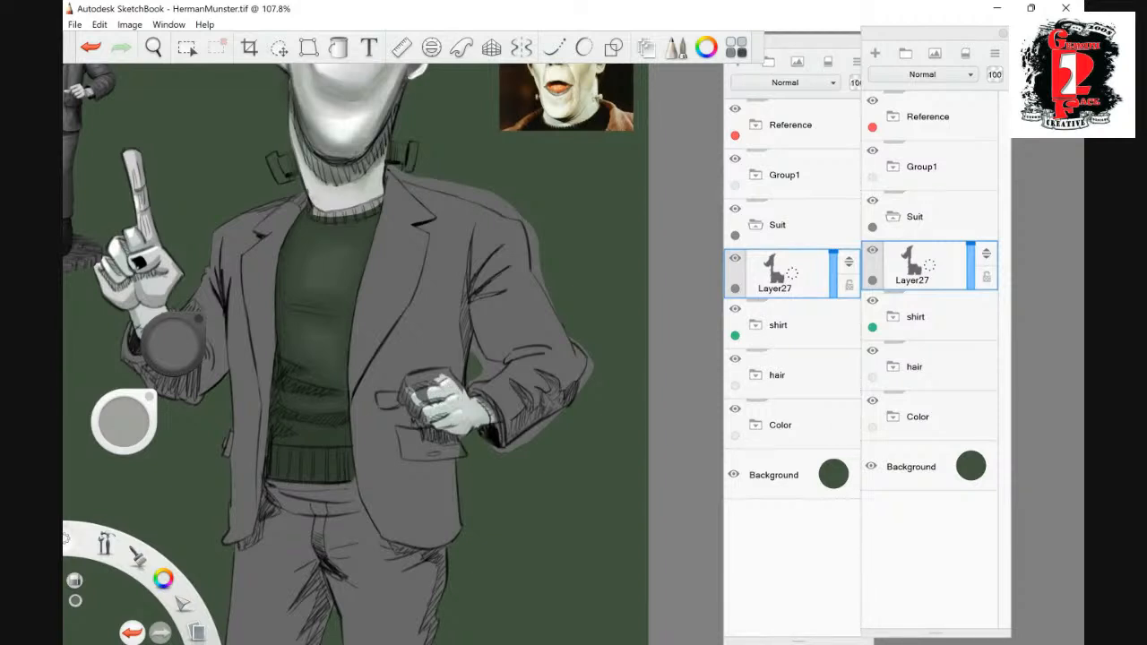
{"action": "mouse_move", "coordinate": [446, 392]}
{"action": "left_mouse_down"}
{"action": "mouse_move", "coordinate": [411, 383]}
{"action": "mouse_move", "coordinate": [432, 375]}
{"action": "mouse_move", "coordinate": [459, 388]}
{"action": "mouse_move", "coordinate": [430, 371]}
{"action": "mouse_move", "coordinate": [379, 397]}
{"action": "left_mouse_up"}
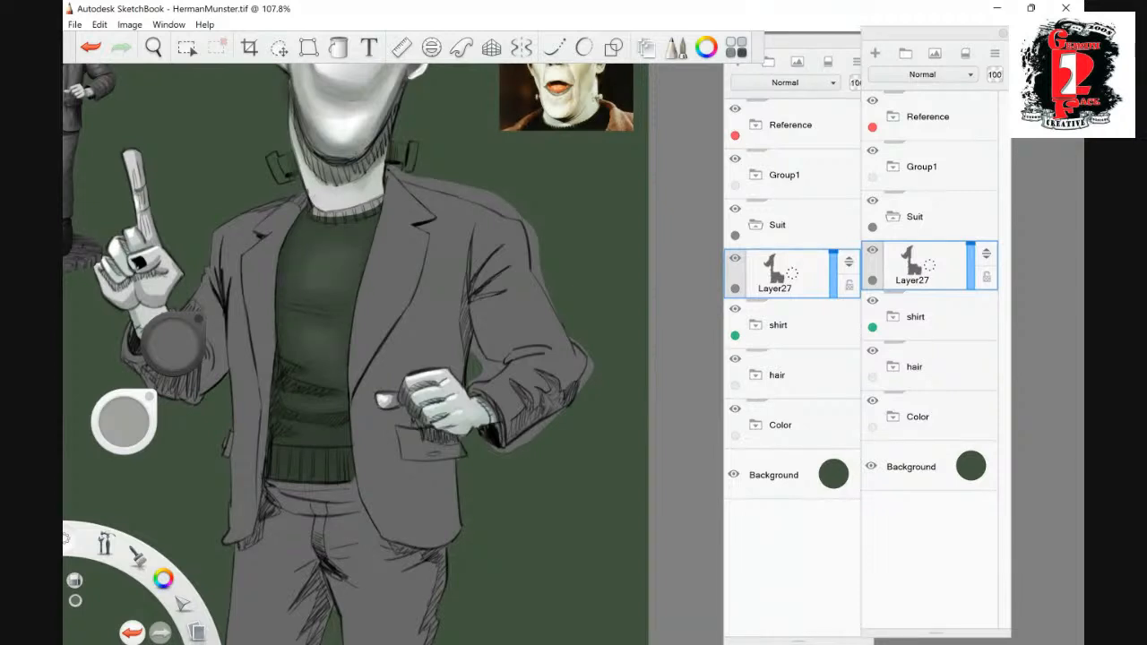
{"action": "left_click_drag", "start_coordinate": [443, 432], "coordinate": [458, 436]}
- Trim the grey overspill around the bent sleeve, from the cuff and elbow up the outer arm to the shoulder
{"action": "left_click_drag", "start_coordinate": [499, 451], "coordinate": [564, 411]}
{"action": "mouse_move", "coordinate": [473, 376]}
{"action": "left_mouse_down"}
{"action": "mouse_move", "coordinate": [488, 377]}
{"action": "mouse_move", "coordinate": [484, 364]}
{"action": "left_mouse_up"}
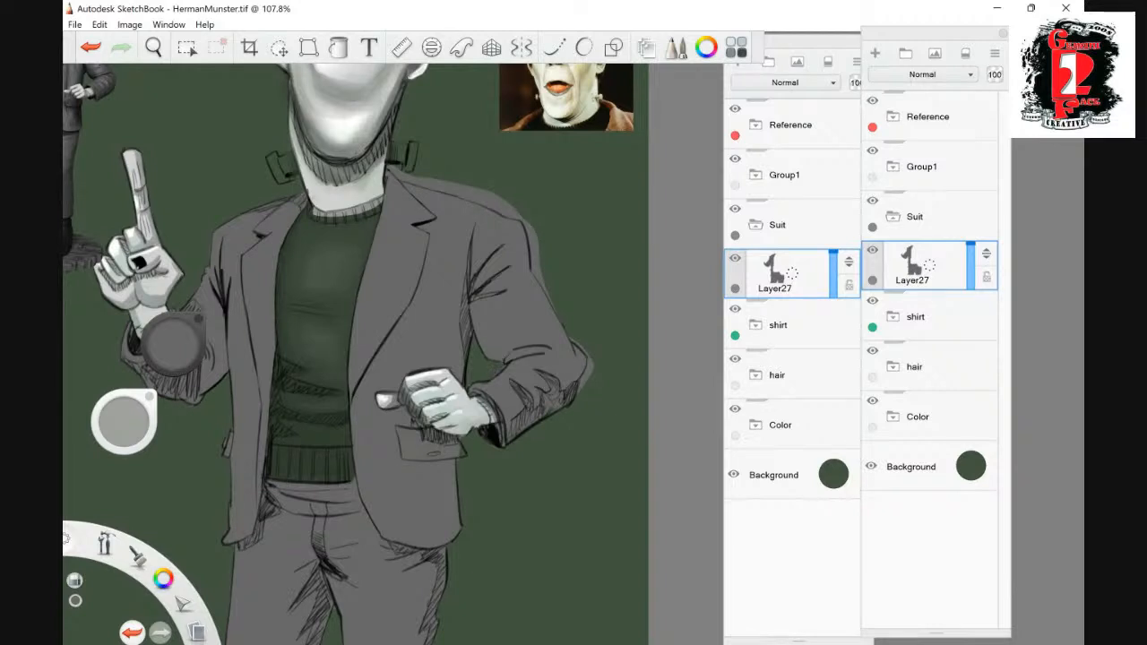
{"action": "mouse_move", "coordinate": [587, 378]}
{"action": "left_mouse_down"}
{"action": "mouse_move", "coordinate": [580, 388]}
{"action": "mouse_move", "coordinate": [591, 375]}
{"action": "left_mouse_up"}
{"action": "left_click_drag", "start_coordinate": [546, 294], "coordinate": [538, 268]}
{"action": "left_click_drag", "start_coordinate": [553, 314], "coordinate": [527, 223]}
{"action": "left_click_drag", "start_coordinate": [540, 267], "coordinate": [535, 232]}
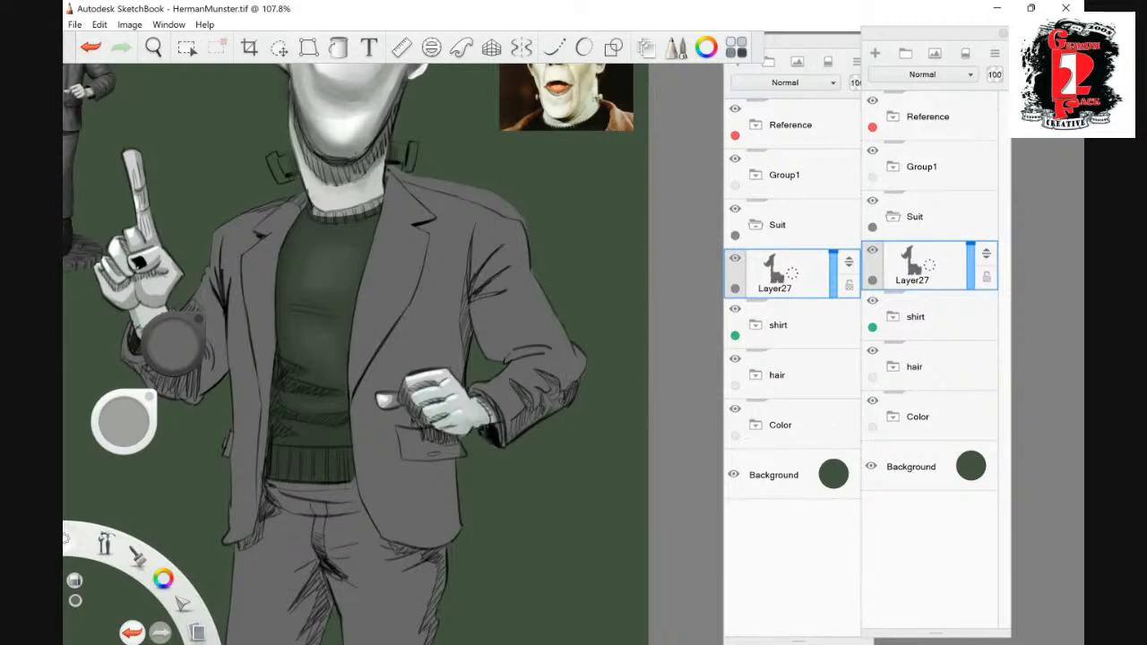
- Erase the remaining grey fringe along the top of the jacket shoulder above the bent arm
{"action": "left_click", "coordinate": [153, 47]}
{"action": "left_click_drag", "start_coordinate": [522, 389], "coordinate": [449, 515]}
{"action": "left_click_drag", "start_coordinate": [169, 269], "coordinate": [162, 275]}
{"action": "key", "text": "space"}
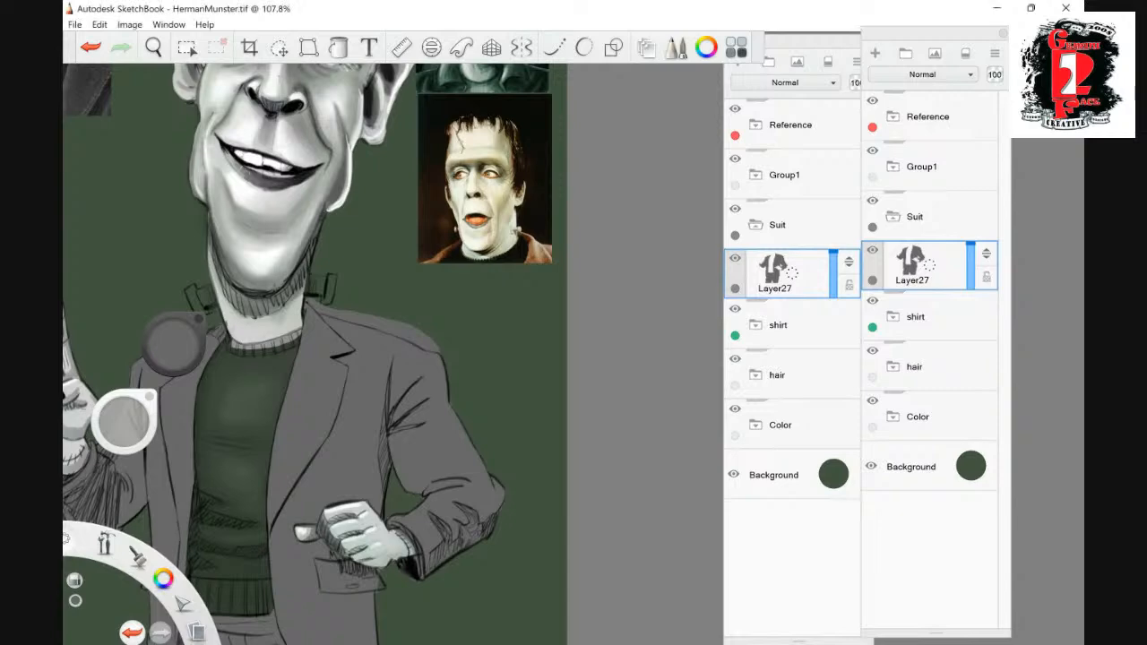
{"action": "key", "text": "space"}
{"action": "left_click_drag", "start_coordinate": [520, 339], "coordinate": [549, 290]}
{"action": "left_click_drag", "start_coordinate": [425, 146], "coordinate": [375, 295]}
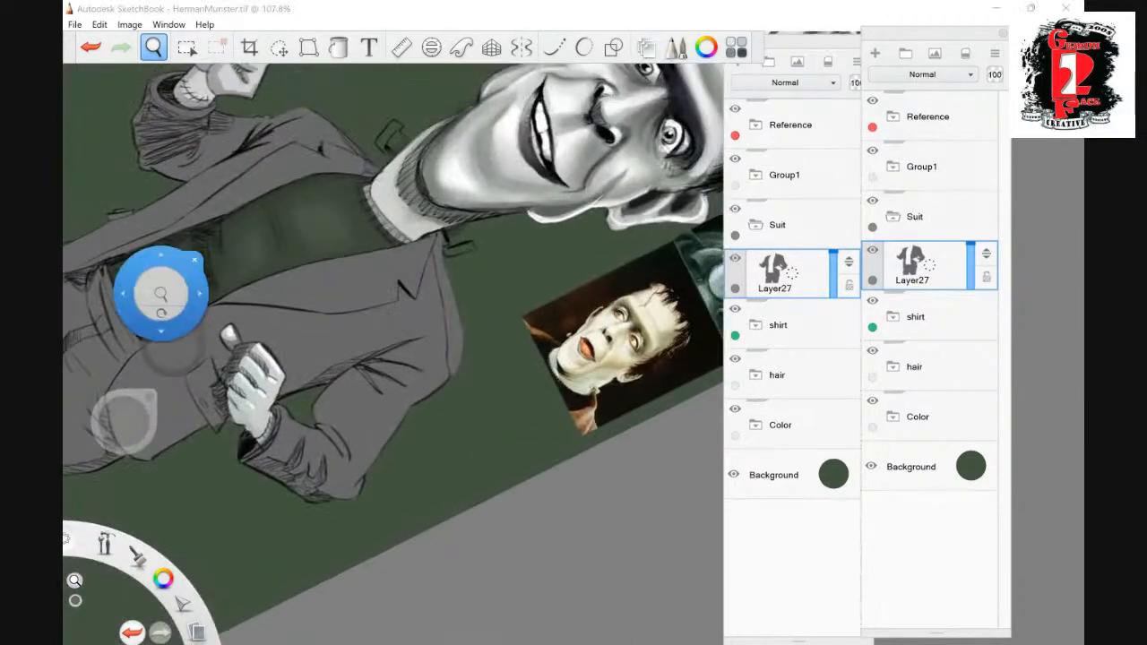
{"action": "mouse_move", "coordinate": [460, 318]}
{"action": "left_mouse_down"}
{"action": "mouse_move", "coordinate": [450, 376]}
{"action": "mouse_move", "coordinate": [437, 252]}
{"action": "mouse_move", "coordinate": [456, 323]}
{"action": "left_mouse_up"}
{"action": "left_click_drag", "start_coordinate": [442, 259], "coordinate": [435, 233]}
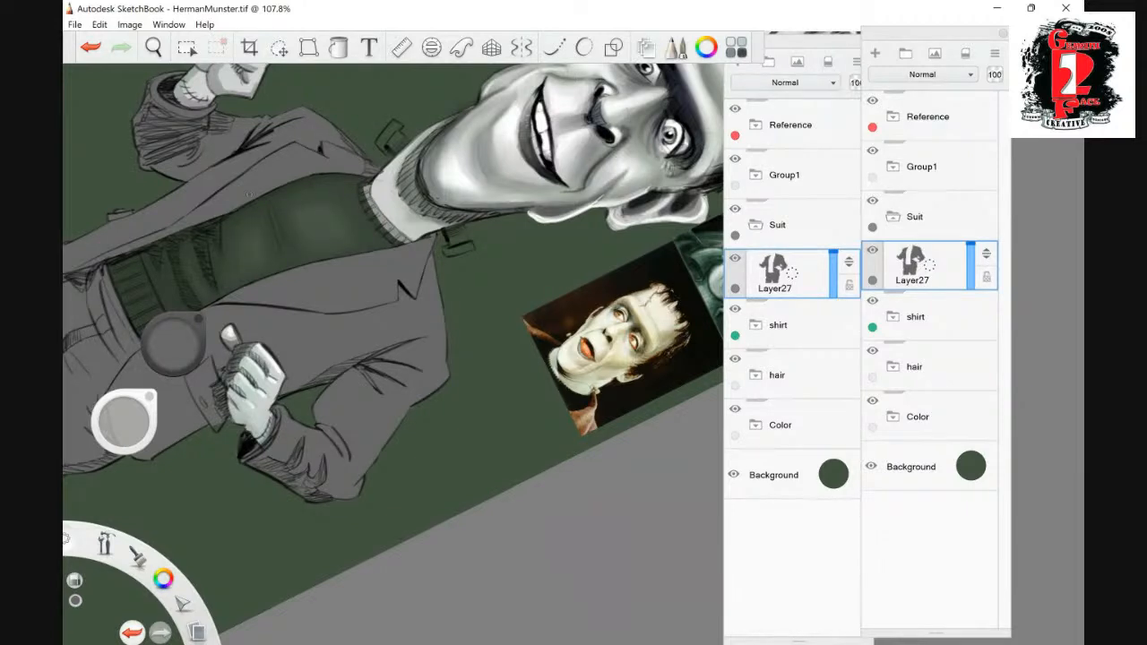
- Raise the shirt group's opacity to full so the sweater is opaque
{"action": "key", "text": "space"}
{"action": "mouse_move", "coordinate": [382, 521]}
{"action": "left_mouse_down"}
{"action": "mouse_move", "coordinate": [498, 591]}
{"action": "mouse_move", "coordinate": [676, 581]}
{"action": "left_mouse_up"}
{"action": "left_click_drag", "start_coordinate": [519, 600], "coordinate": [427, 255]}
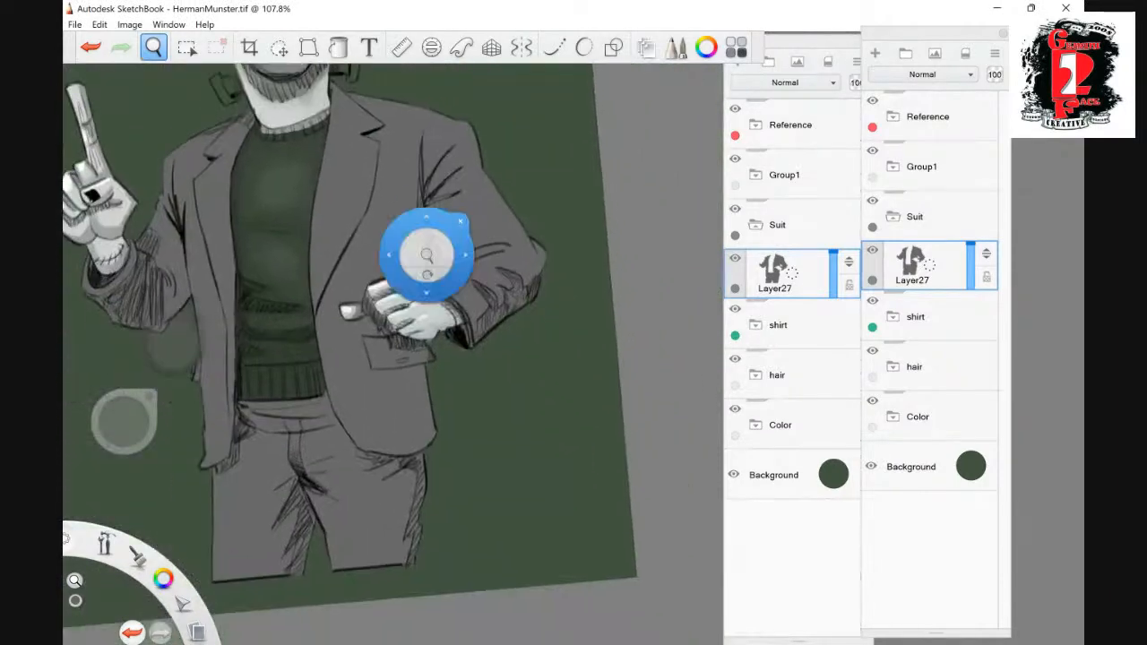
{"action": "left_click", "coordinate": [923, 317]}
{"action": "left_click_drag", "start_coordinate": [971, 326], "coordinate": [971, 297]}
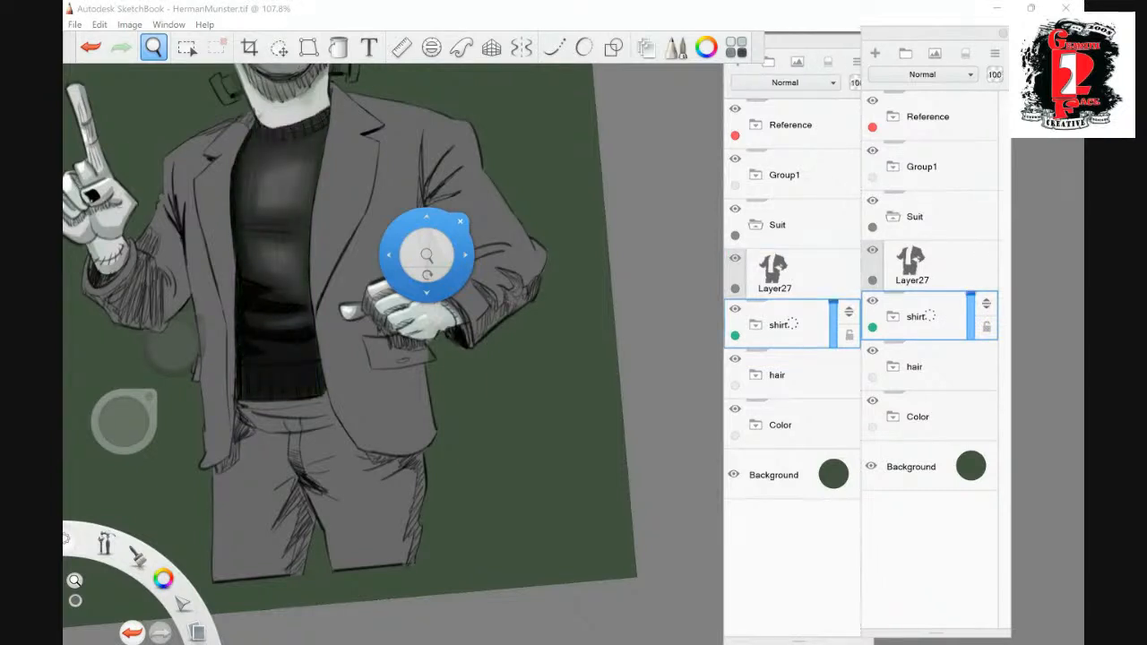
- Select the filled suit shape on Layer27 with the Magic Wand at tolerance 32
{"action": "left_click", "coordinate": [930, 264]}
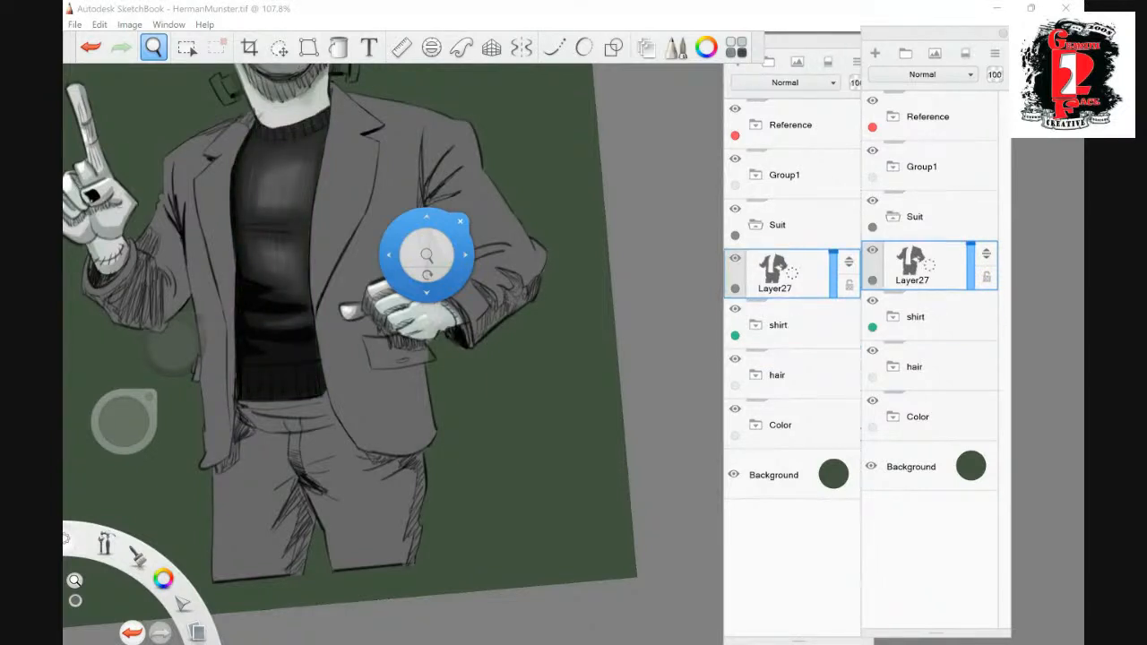
{"action": "left_click", "coordinate": [186, 47]}
{"action": "left_click", "coordinate": [357, 80]}
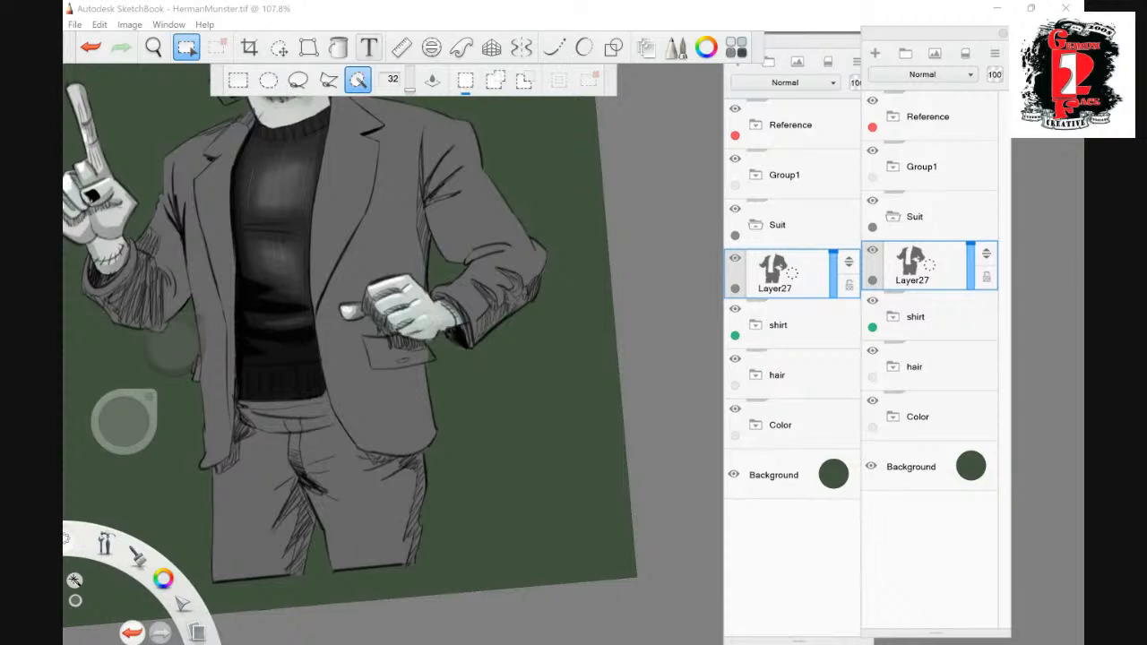
{"action": "left_click", "coordinate": [388, 206]}
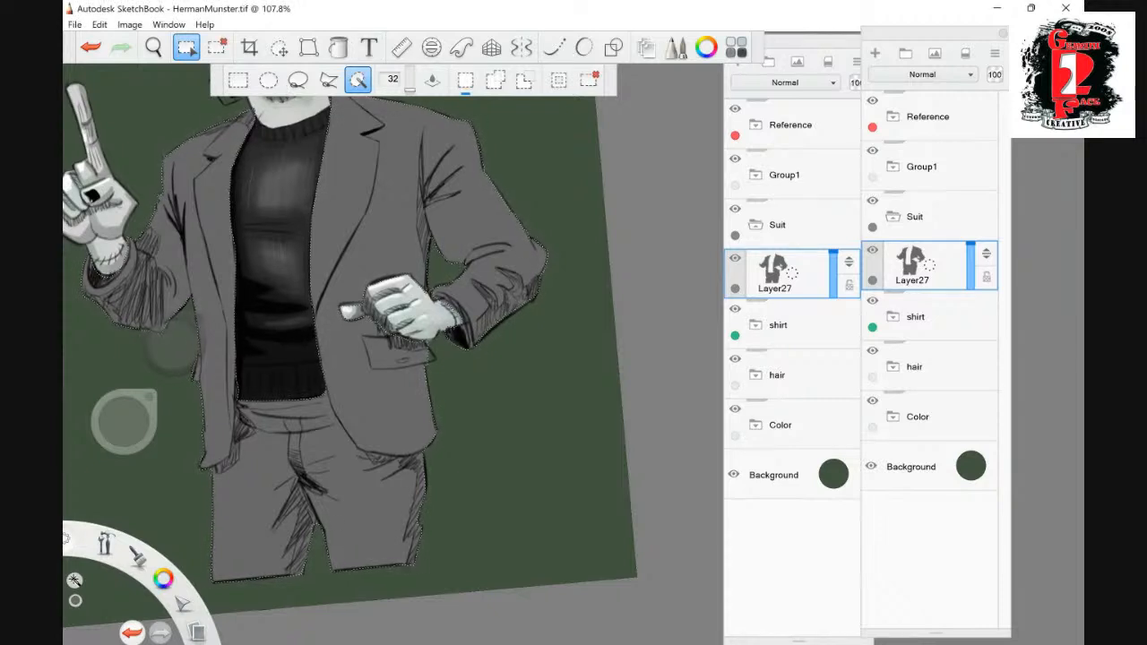
- Add a new layer above the grey suit fill and set its blend mode to Multiply
{"action": "left_click", "coordinate": [875, 54]}
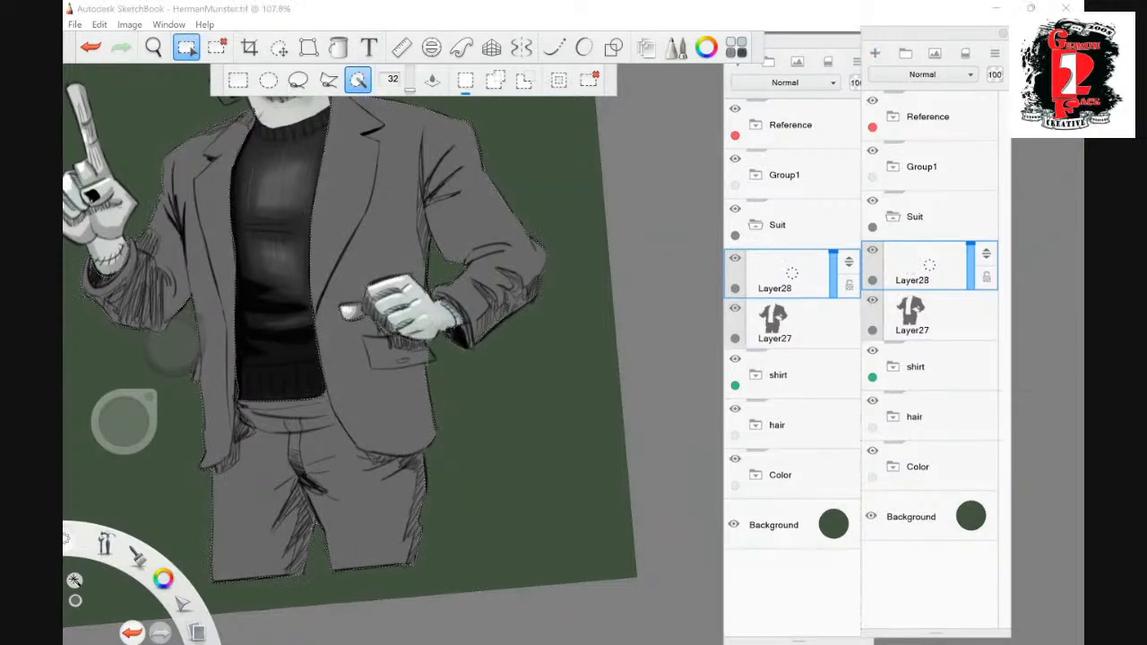
{"action": "left_click", "coordinate": [785, 81]}
{"action": "left_click", "coordinate": [686, 144]}
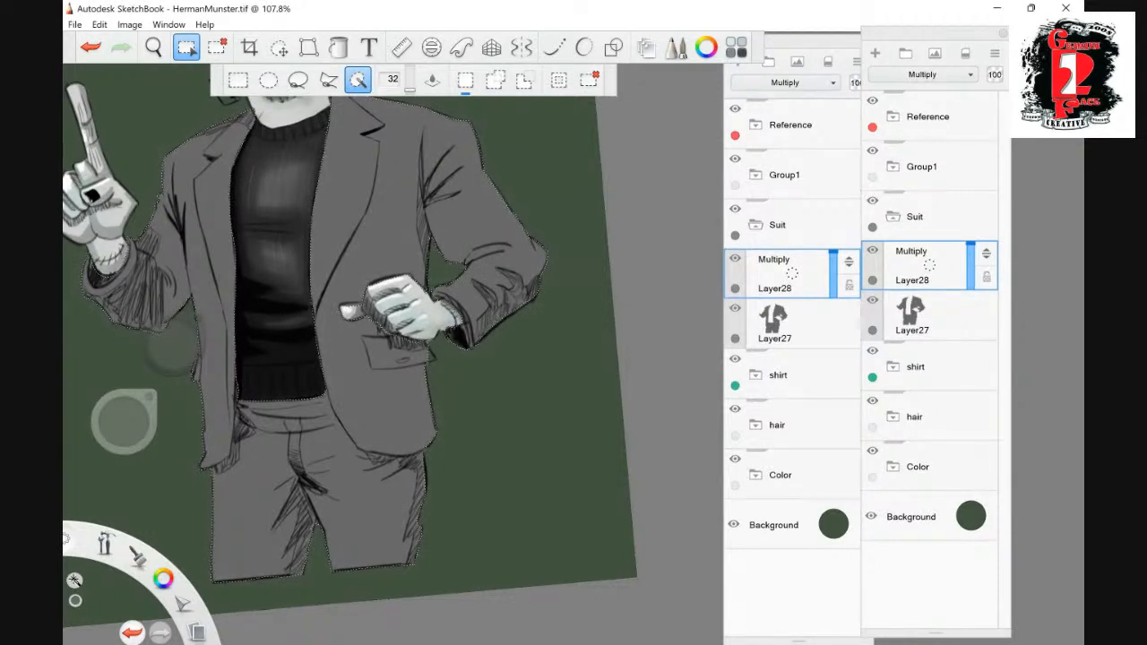
- Paint dark folds and shadows on the sleeves, waist and trousers within the selection, and taper the trouser creases with the eraser
{"action": "left_click", "coordinate": [126, 418]}
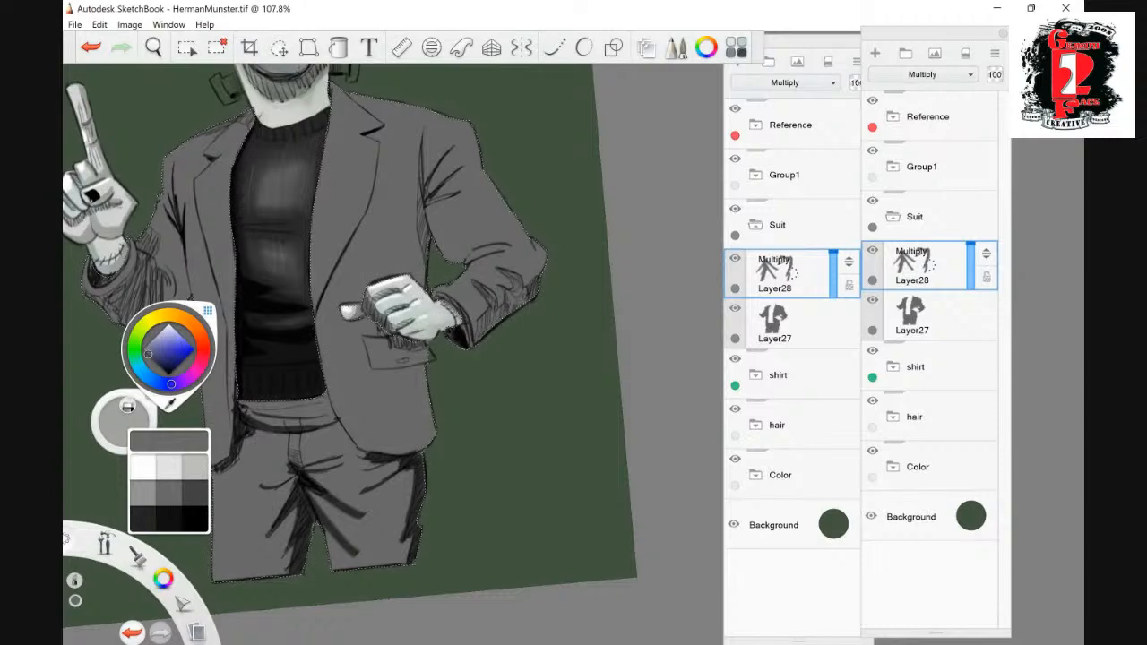
{"action": "left_click_drag", "start_coordinate": [448, 310], "coordinate": [336, 375]}
{"action": "left_click_drag", "start_coordinate": [337, 375], "coordinate": [468, 249]}
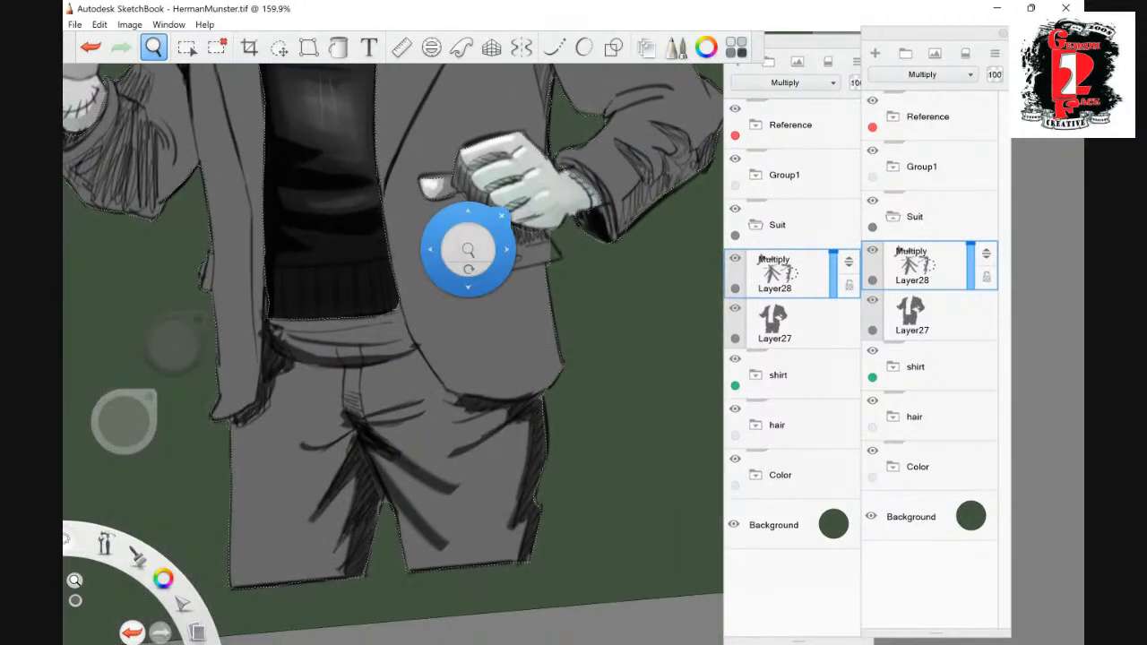
{"action": "key", "text": "space"}
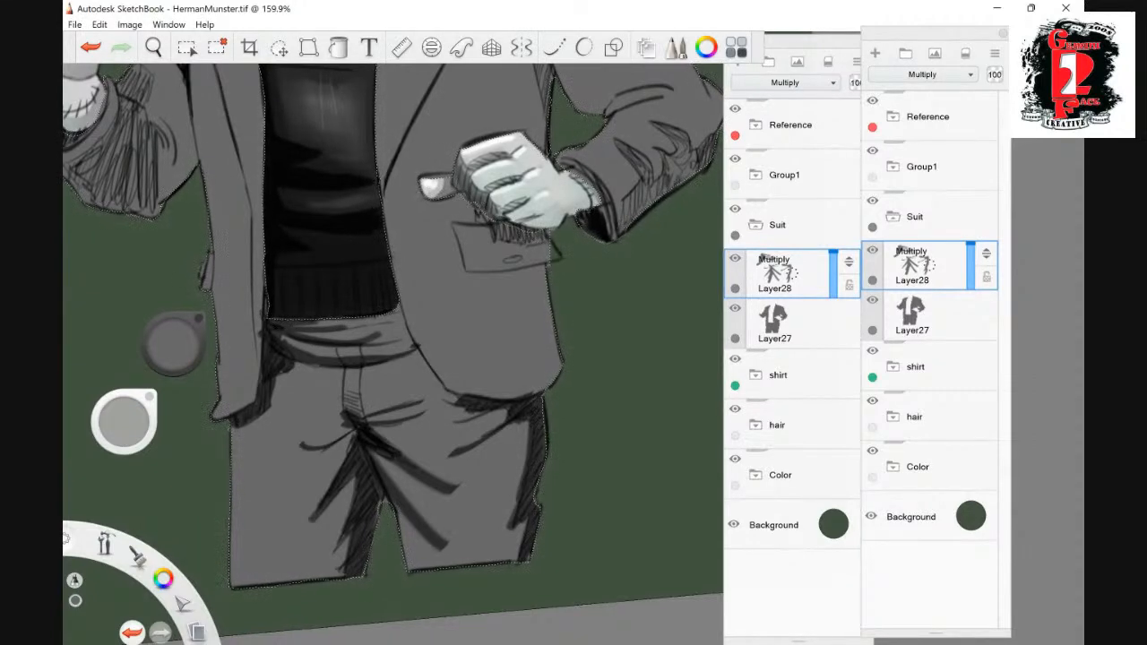
{"action": "left_click_drag", "start_coordinate": [433, 527], "coordinate": [441, 518]}
{"action": "left_click_drag", "start_coordinate": [394, 465], "coordinate": [446, 547]}
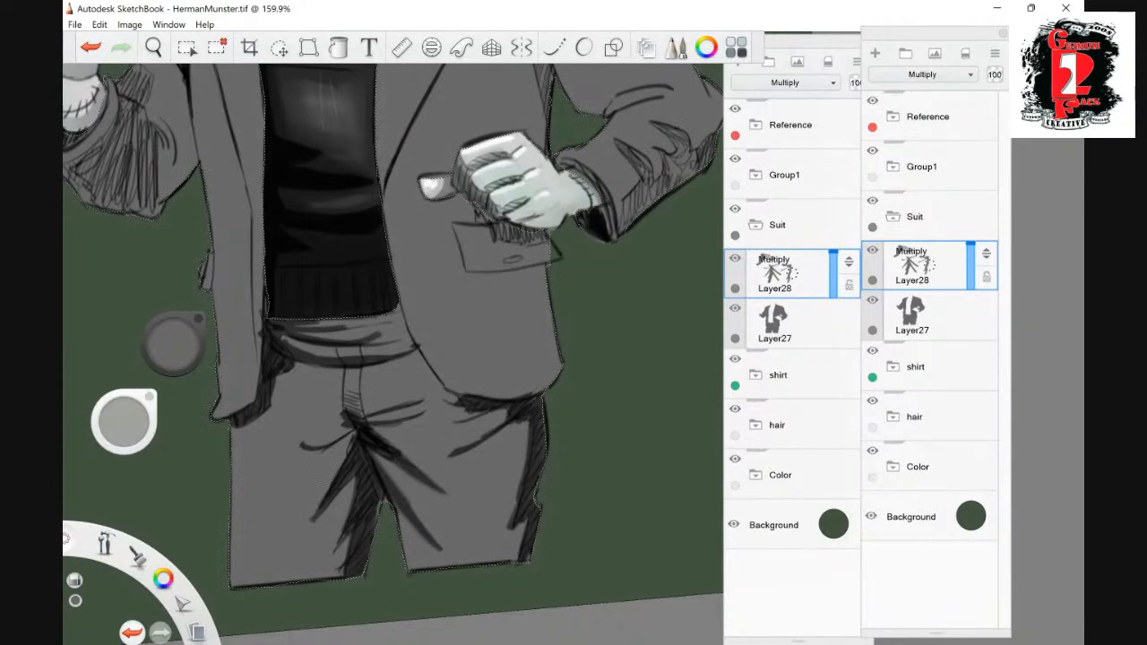
- Expand the Color group and Group1 and look through the face and line-art layers they contain
{"action": "key", "text": "space"}
{"action": "left_click_drag", "start_coordinate": [546, 262], "coordinate": [514, 157]}
{"action": "mouse_move", "coordinate": [514, 157]}
{"action": "left_mouse_down"}
{"action": "mouse_move", "coordinate": [474, 404]}
{"action": "mouse_move", "coordinate": [476, 222]}
{"action": "mouse_move", "coordinate": [490, 410]}
{"action": "mouse_move", "coordinate": [493, 383]}
{"action": "mouse_move", "coordinate": [455, 336]}
{"action": "left_mouse_up"}
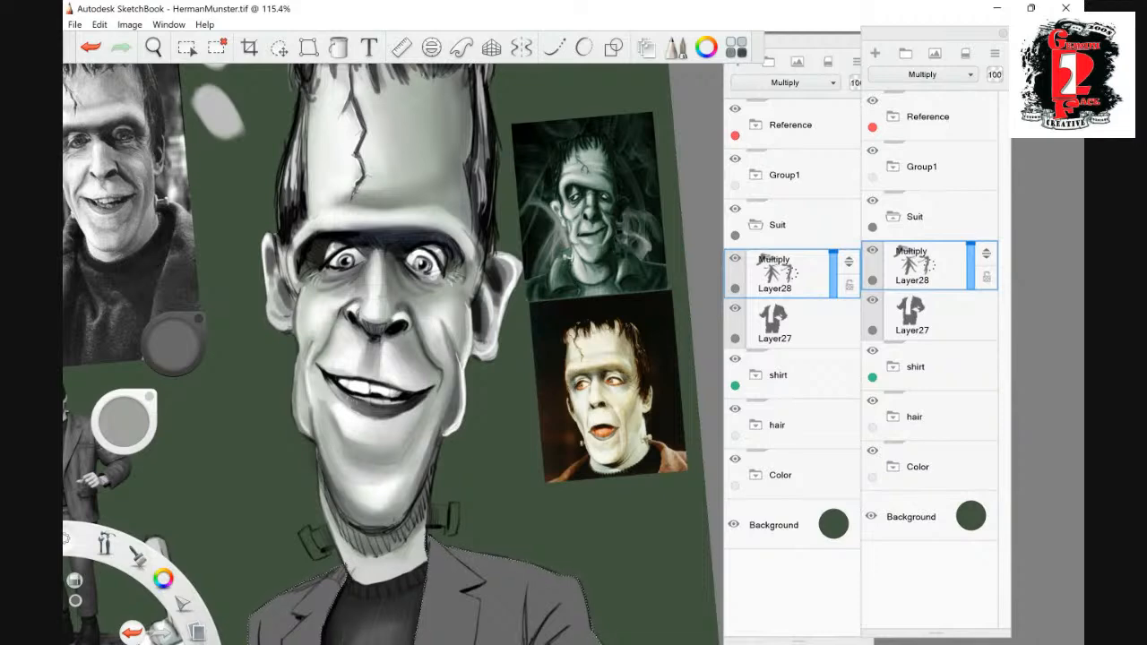
{"action": "left_click", "coordinate": [893, 467]}
{"action": "scroll", "coordinate": [933, 359], "scroll_direction": "down", "scroll_amount": 3}
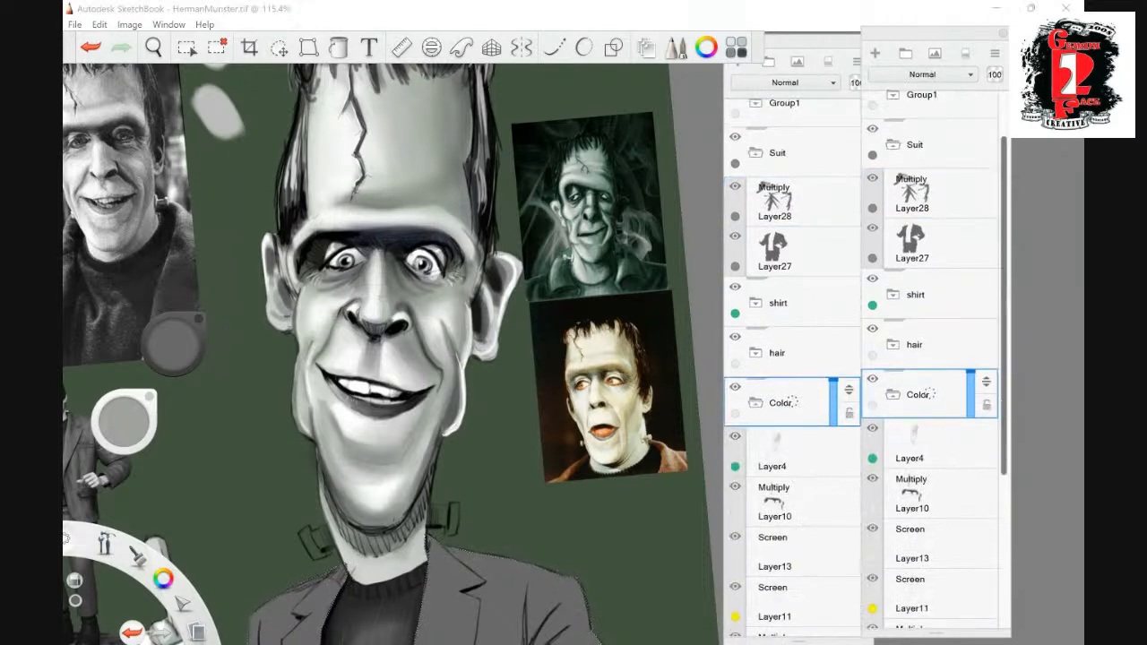
{"action": "scroll", "coordinate": [932, 358], "scroll_direction": "down", "scroll_amount": 3}
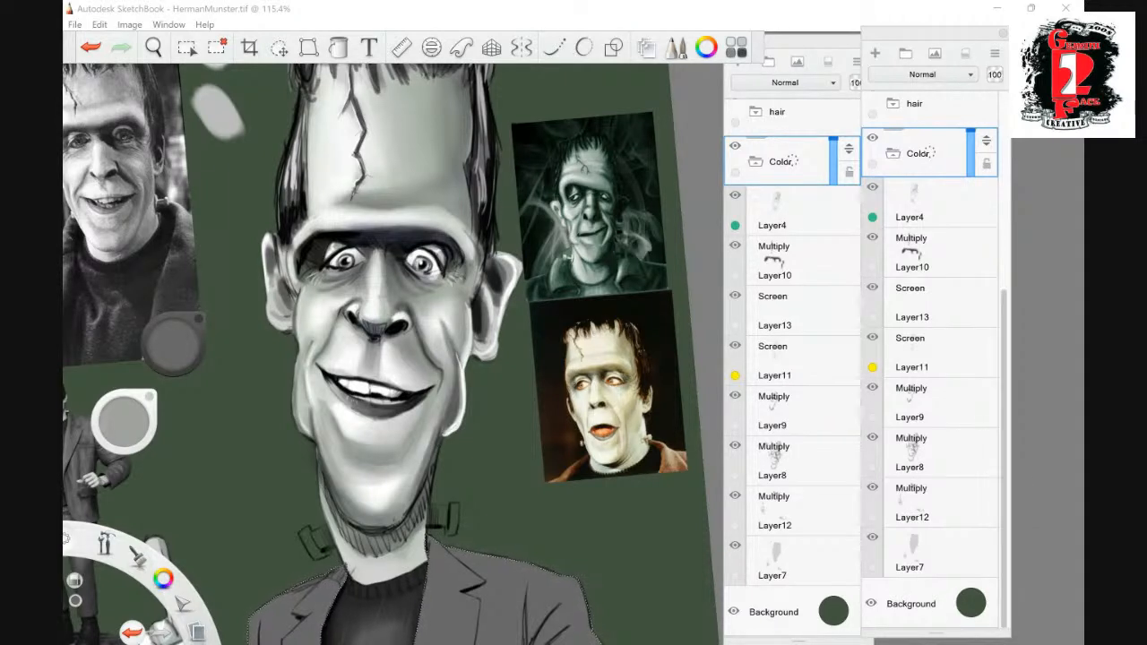
{"action": "scroll", "coordinate": [861, 359], "scroll_direction": "up", "scroll_amount": 5}
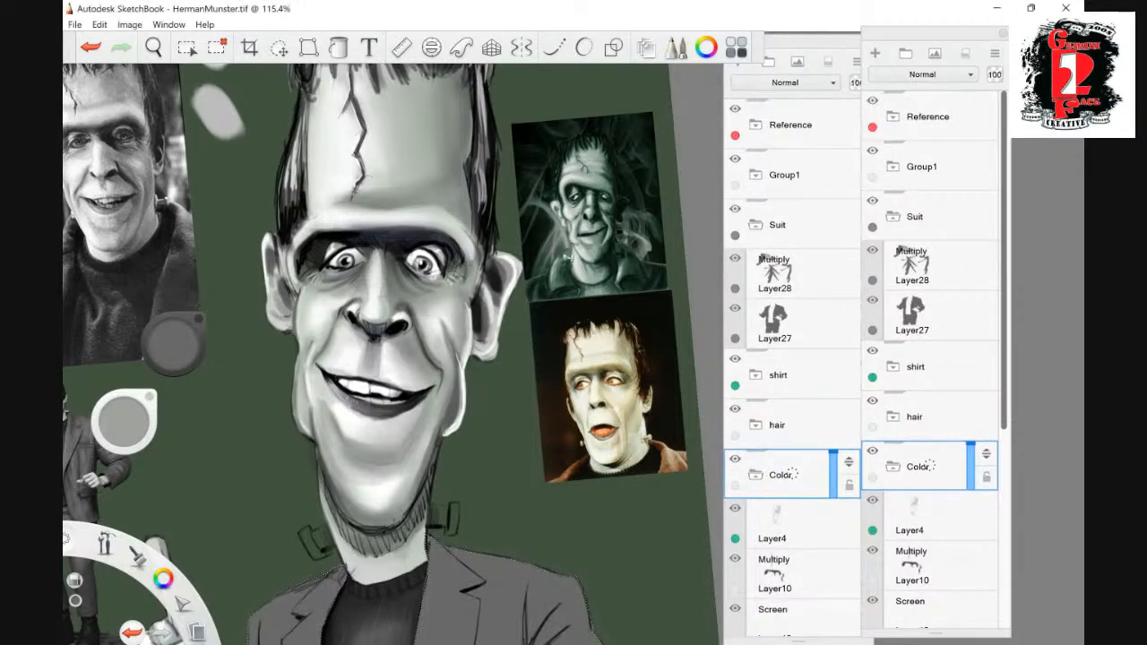
{"action": "left_click", "coordinate": [755, 175]}
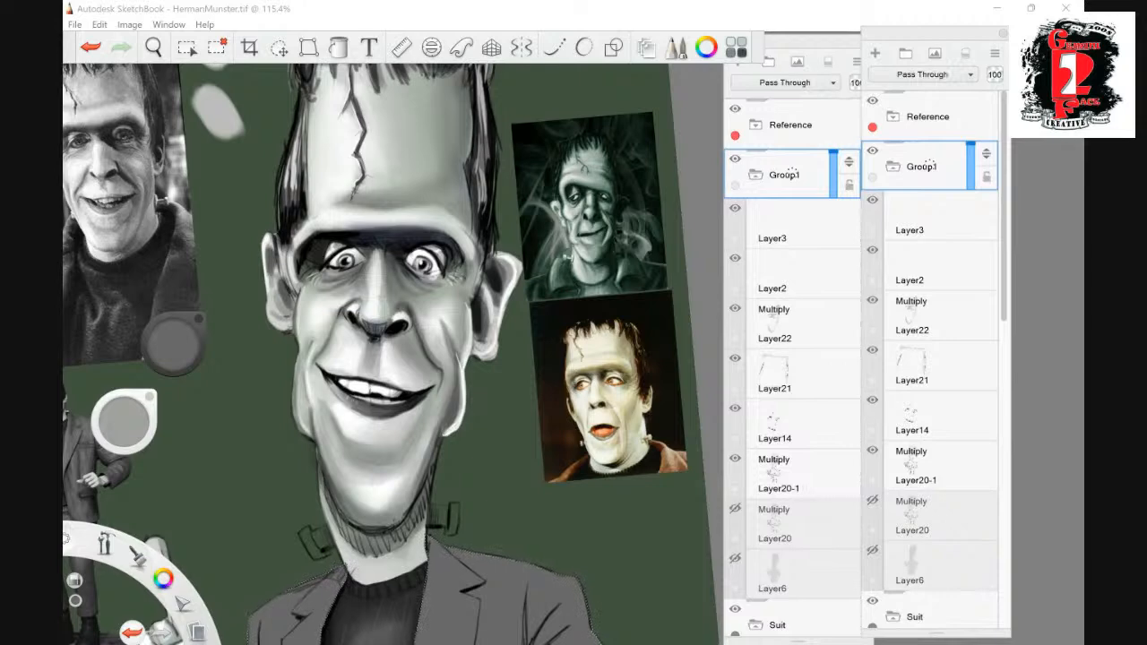
{"action": "scroll", "coordinate": [866, 364], "scroll_direction": "down", "scroll_amount": 3}
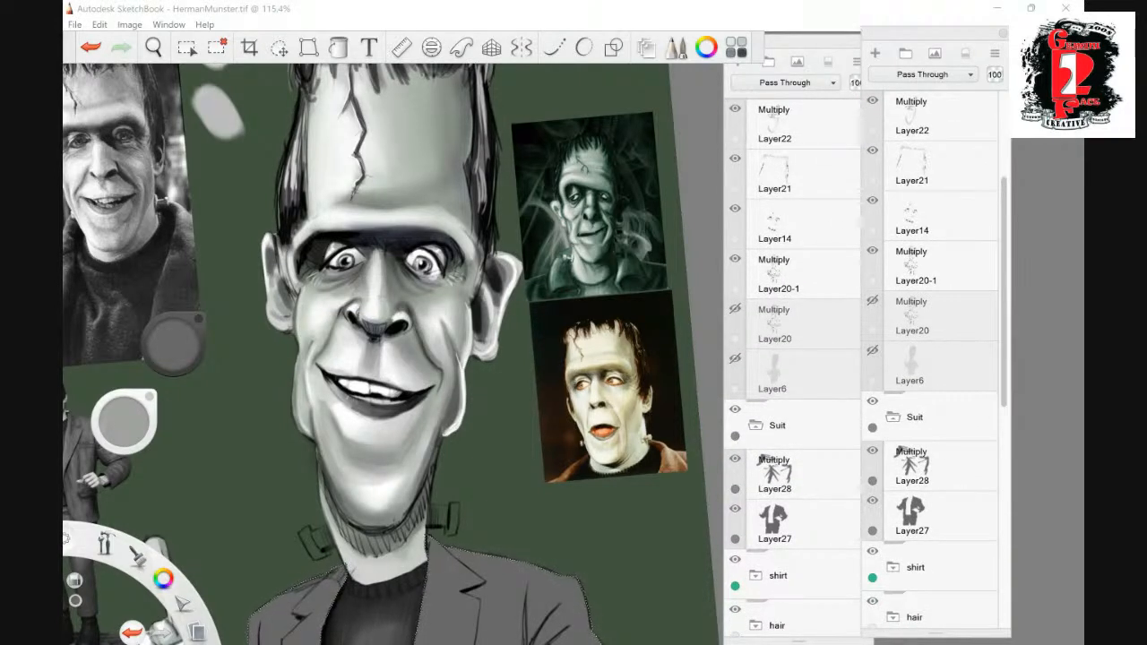
- Toggle the Layer20 line sketch on and off to compare the face with and without its outlines
{"action": "left_click", "coordinate": [735, 309]}
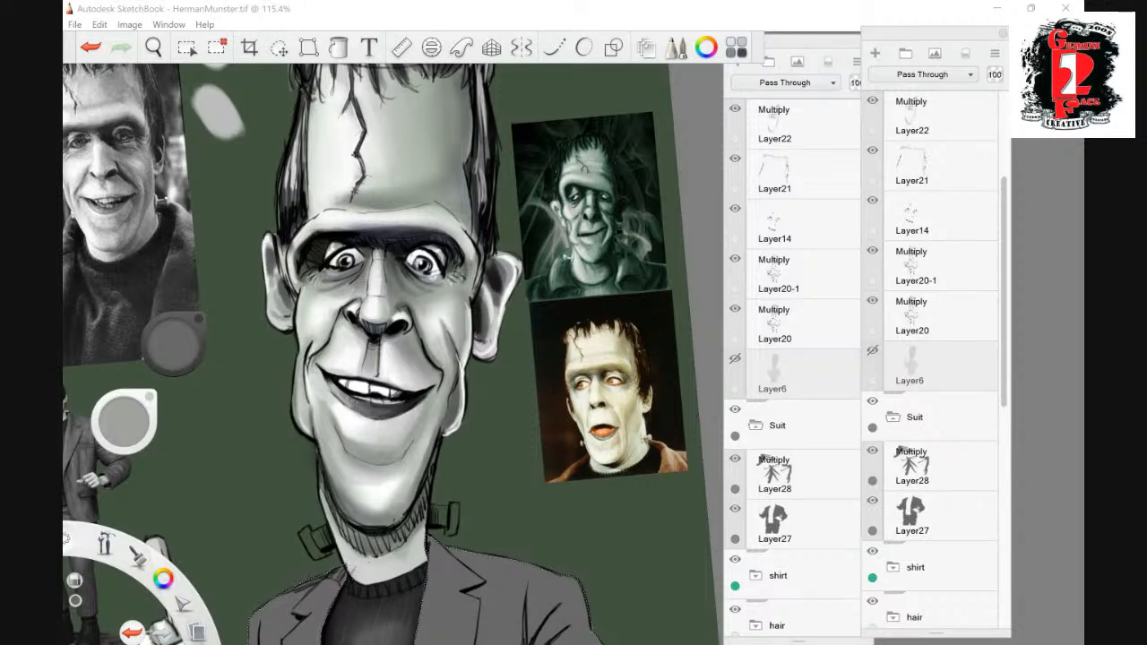
{"action": "left_click", "coordinate": [872, 301]}
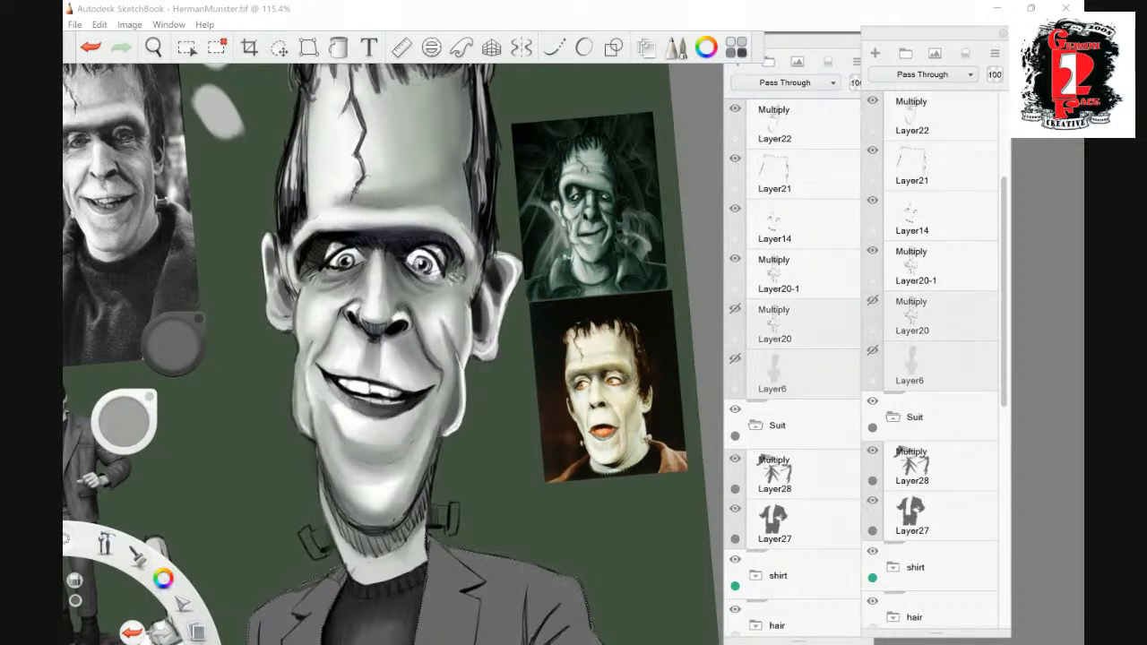
{"action": "left_click", "coordinate": [872, 301]}
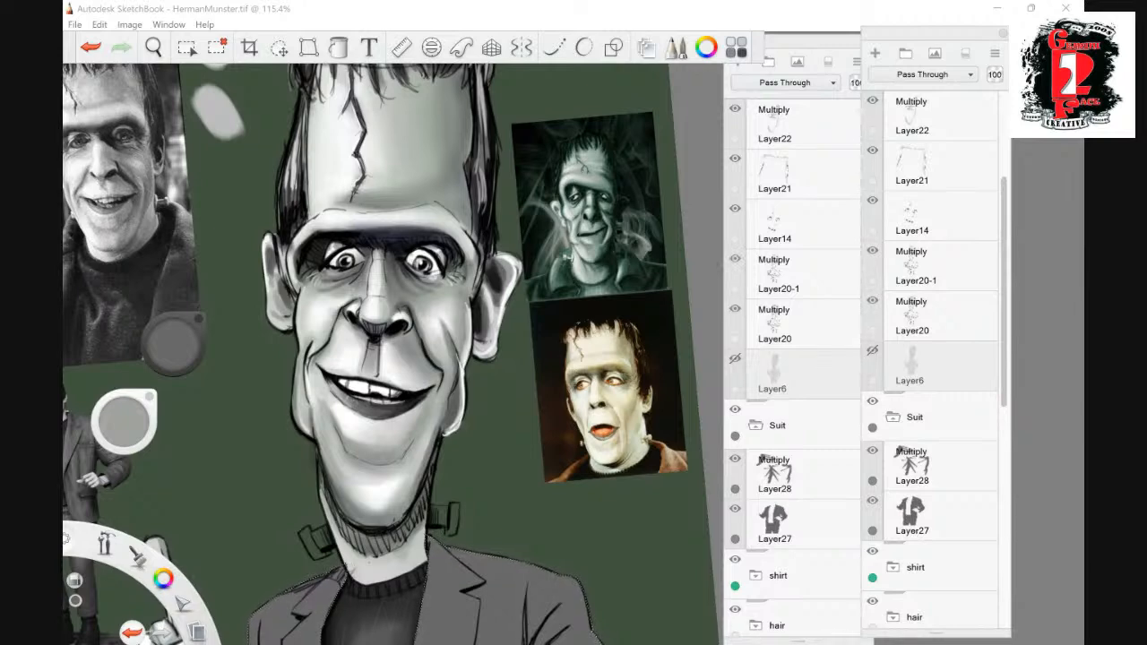
{"action": "left_click", "coordinate": [872, 301]}
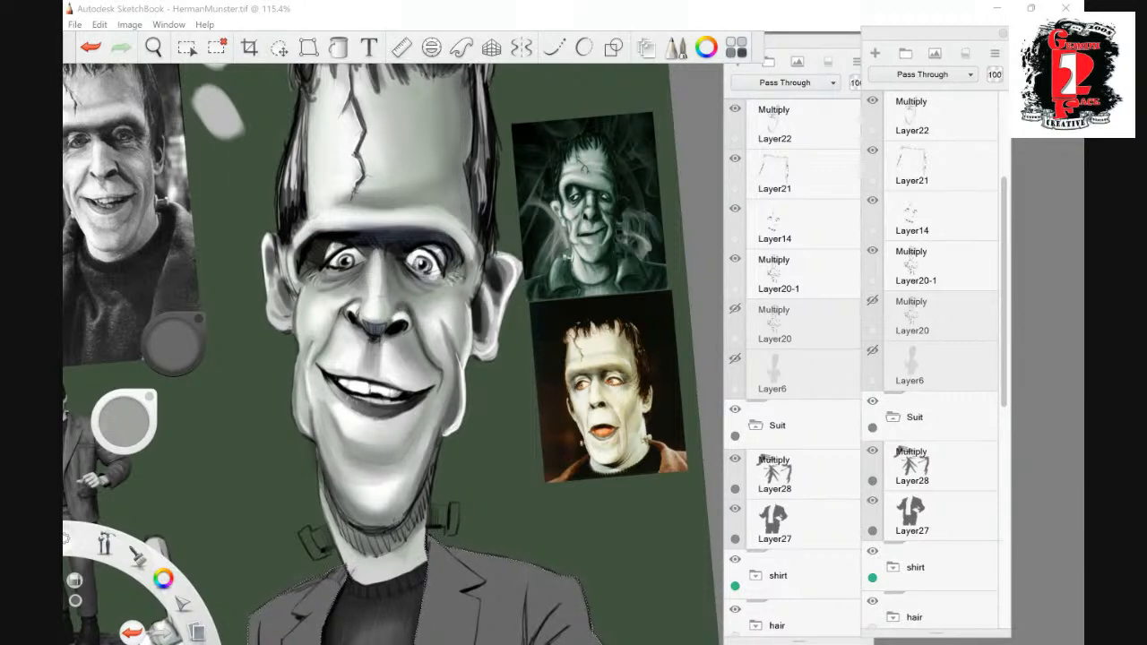
- Examine the whole figure from head to trousers against the reference photos and statue
{"action": "left_click", "coordinate": [153, 47]}
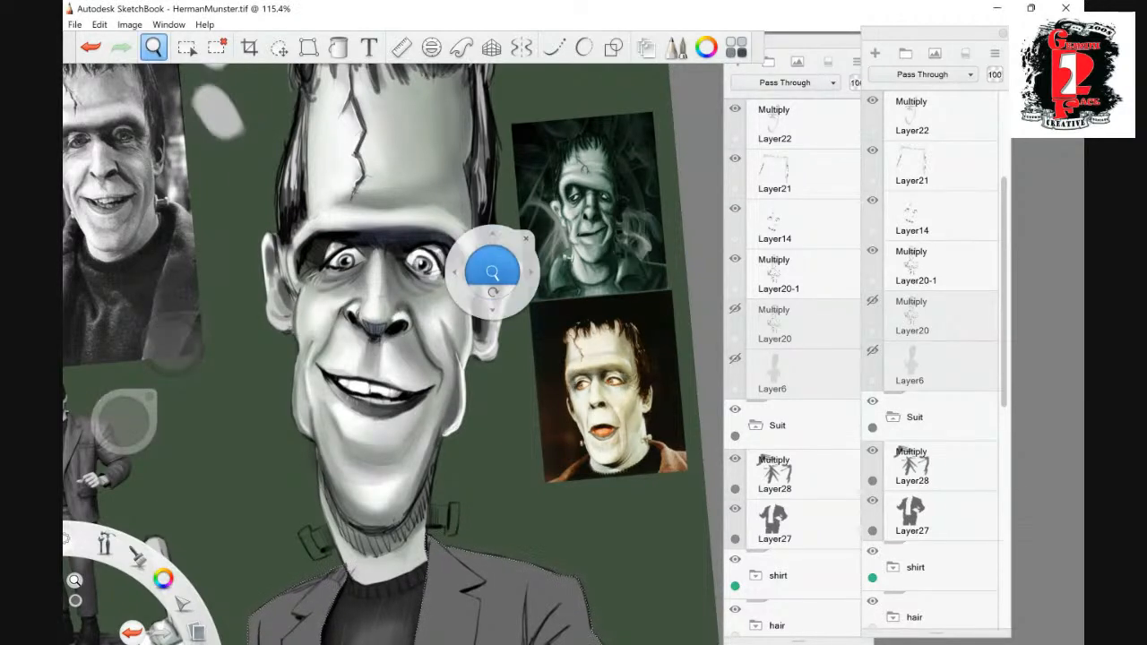
{"action": "left_click_drag", "start_coordinate": [475, 292], "coordinate": [475, 449]}
{"action": "left_click_drag", "start_coordinate": [476, 489], "coordinate": [453, 303]}
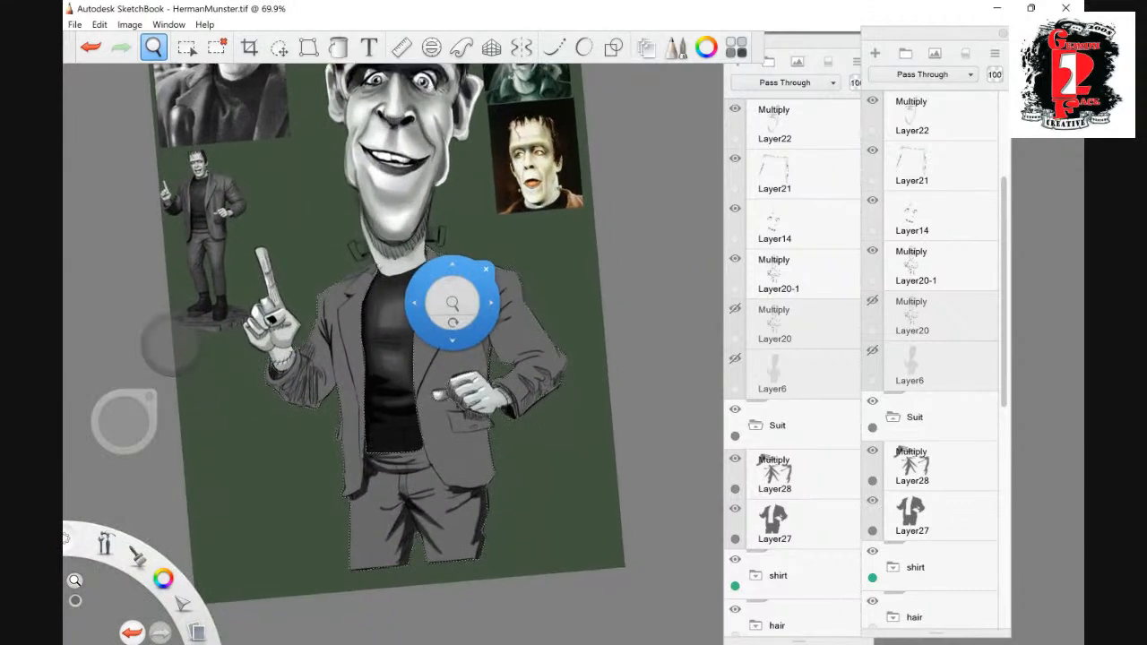
{"action": "left_click_drag", "start_coordinate": [528, 247], "coordinate": [517, 311]}
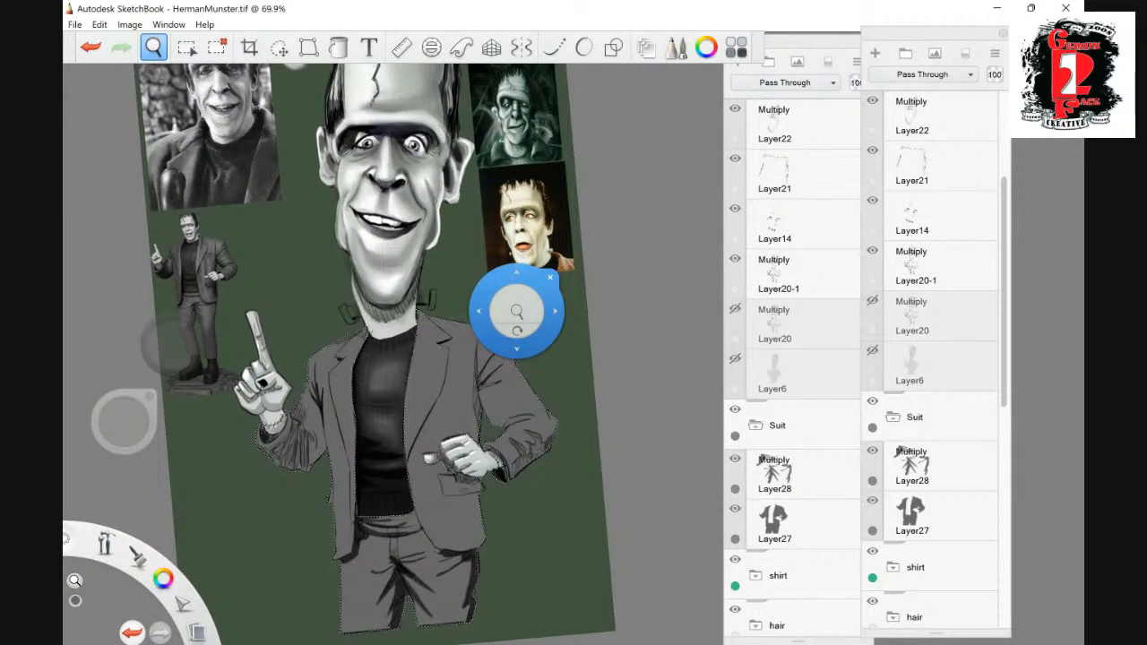
{"action": "left_click_drag", "start_coordinate": [517, 311], "coordinate": [517, 226]}
{"action": "left_click_drag", "start_coordinate": [519, 267], "coordinate": [517, 224]}
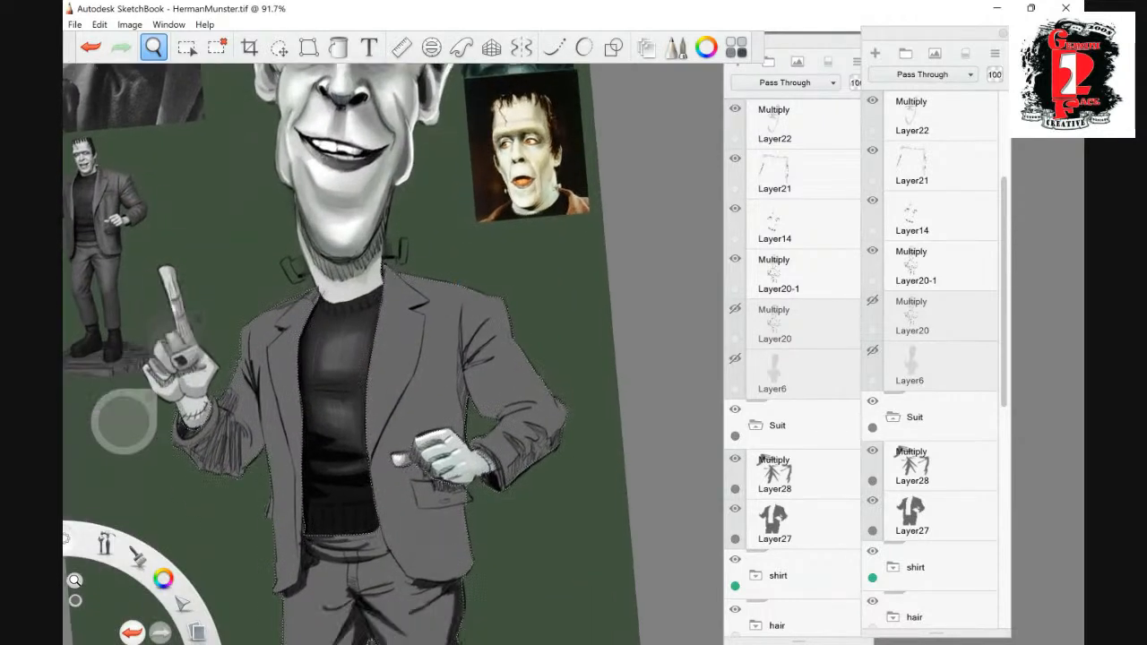
{"action": "left_click_drag", "start_coordinate": [478, 360], "coordinate": [488, 306]}
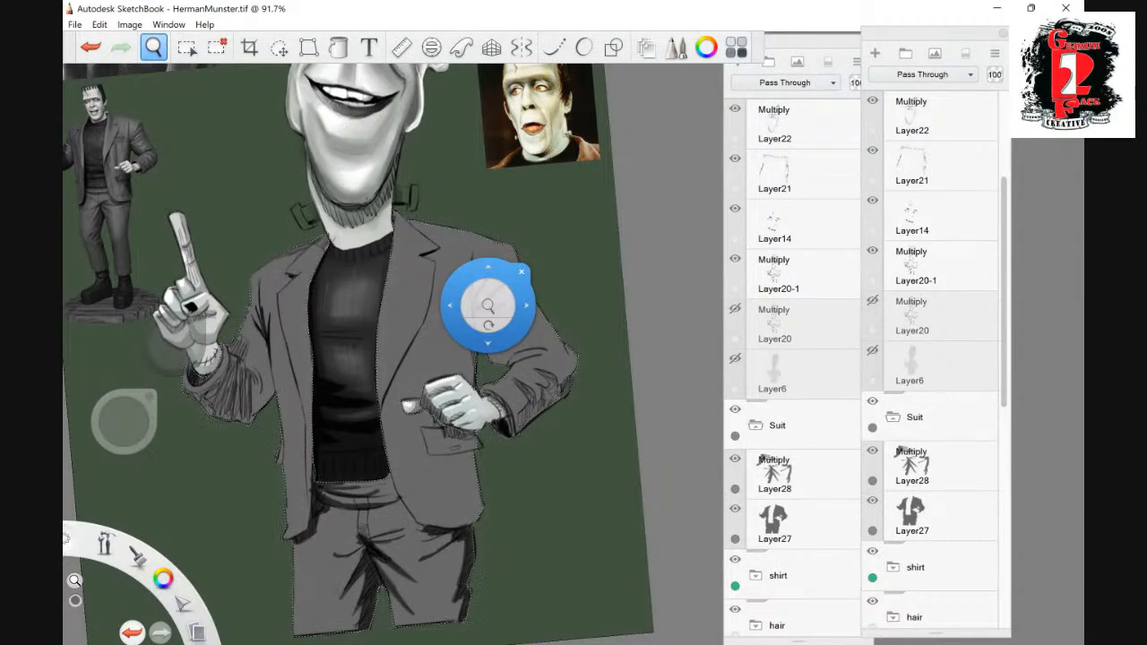
{"action": "left_click_drag", "start_coordinate": [487, 306], "coordinate": [488, 413]}
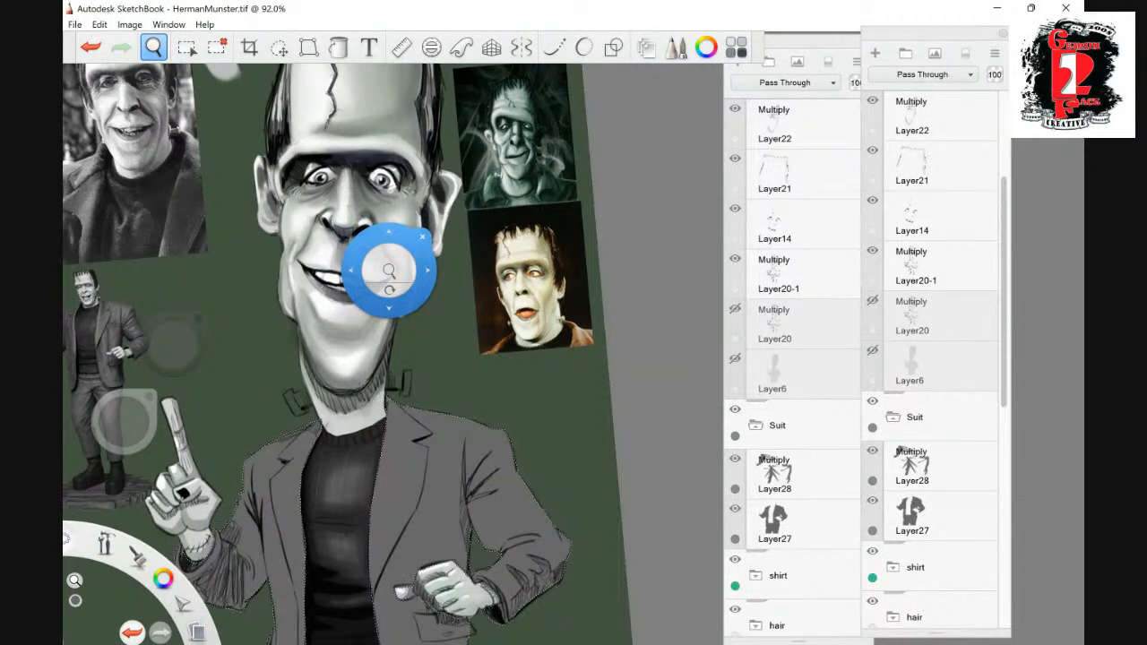
- Examine the face, neck and torso up close, comparing them with the Layer20 sketch lines shown and hidden
{"action": "left_click", "coordinate": [389, 417]}
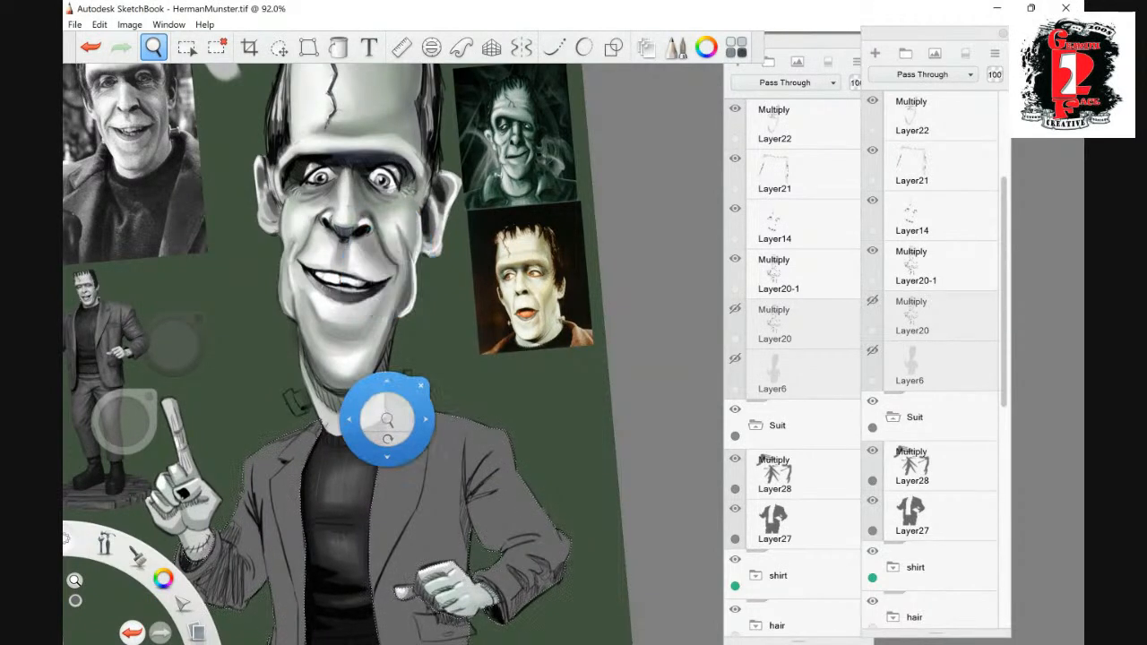
{"action": "left_click_drag", "start_coordinate": [388, 418], "coordinate": [412, 354]}
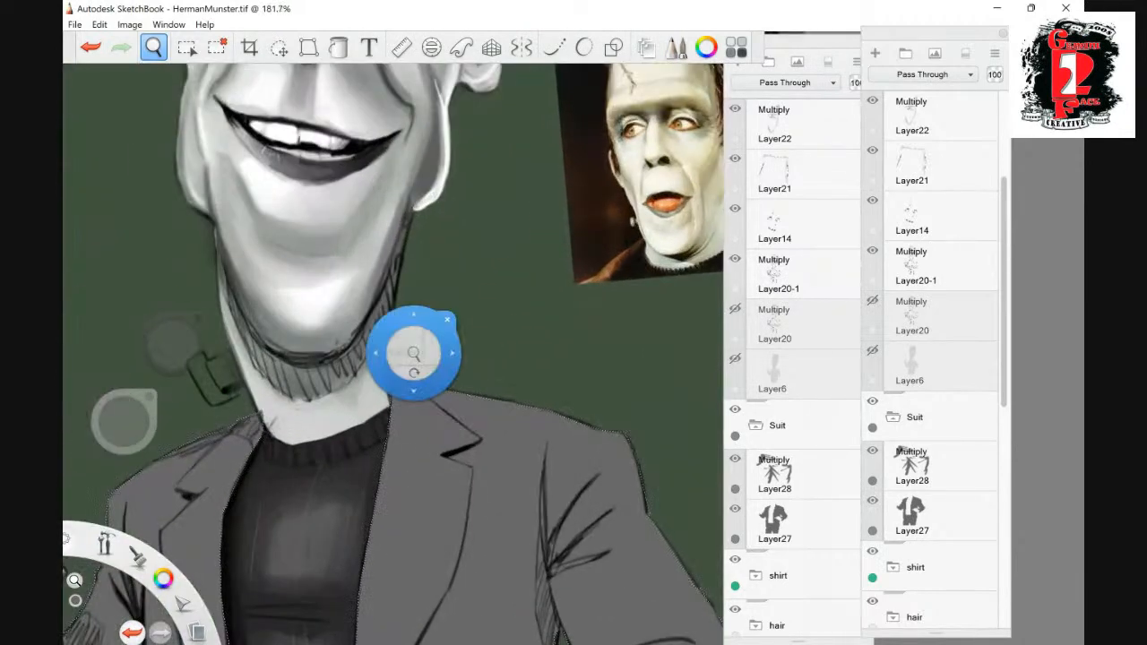
{"action": "key", "text": "space"}
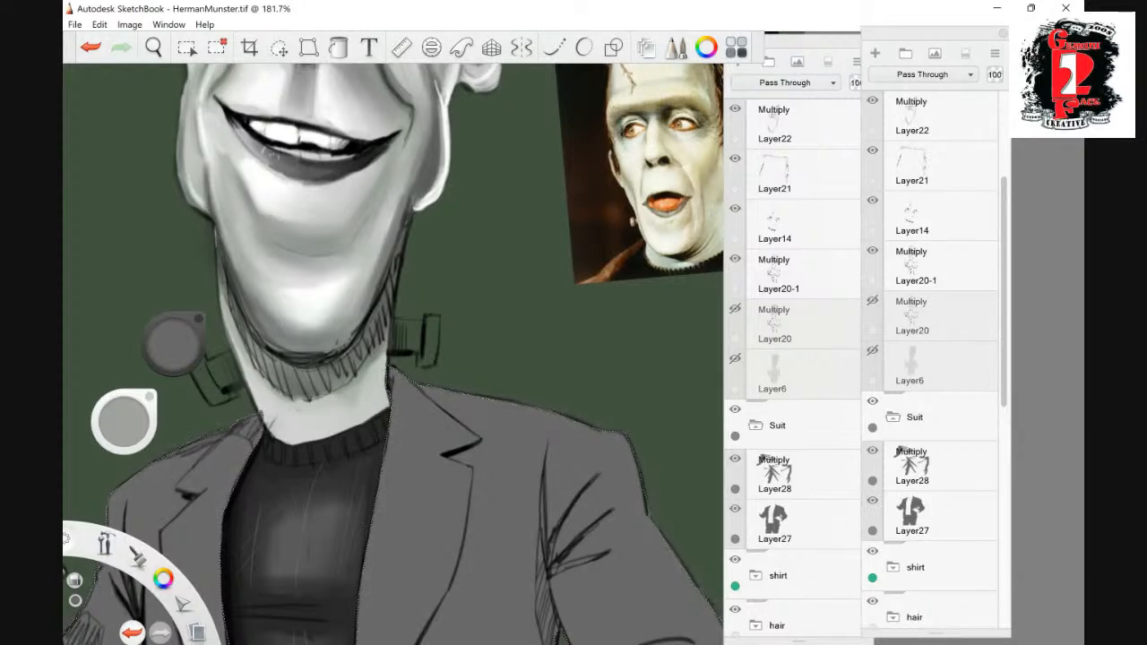
{"action": "key", "text": "space"}
{"action": "mouse_move", "coordinate": [529, 303]}
{"action": "left_mouse_down"}
{"action": "mouse_move", "coordinate": [480, 385]}
{"action": "mouse_move", "coordinate": [511, 310]}
{"action": "left_mouse_up"}
{"action": "left_click_drag", "start_coordinate": [534, 199], "coordinate": [528, 362]}
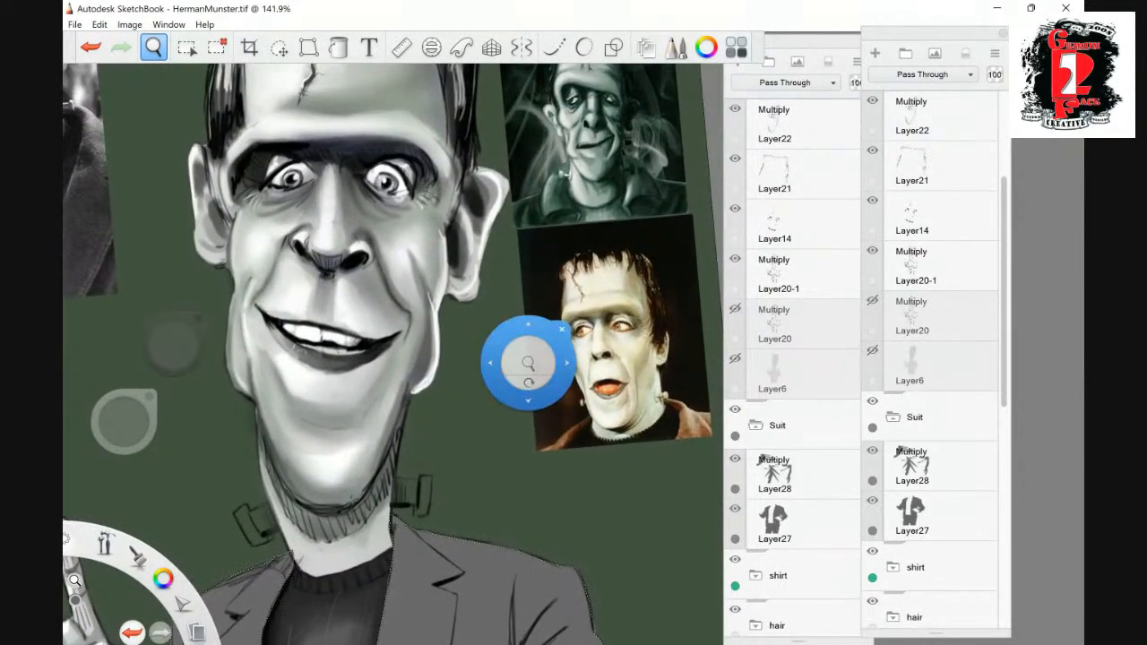
{"action": "left_click", "coordinate": [735, 309]}
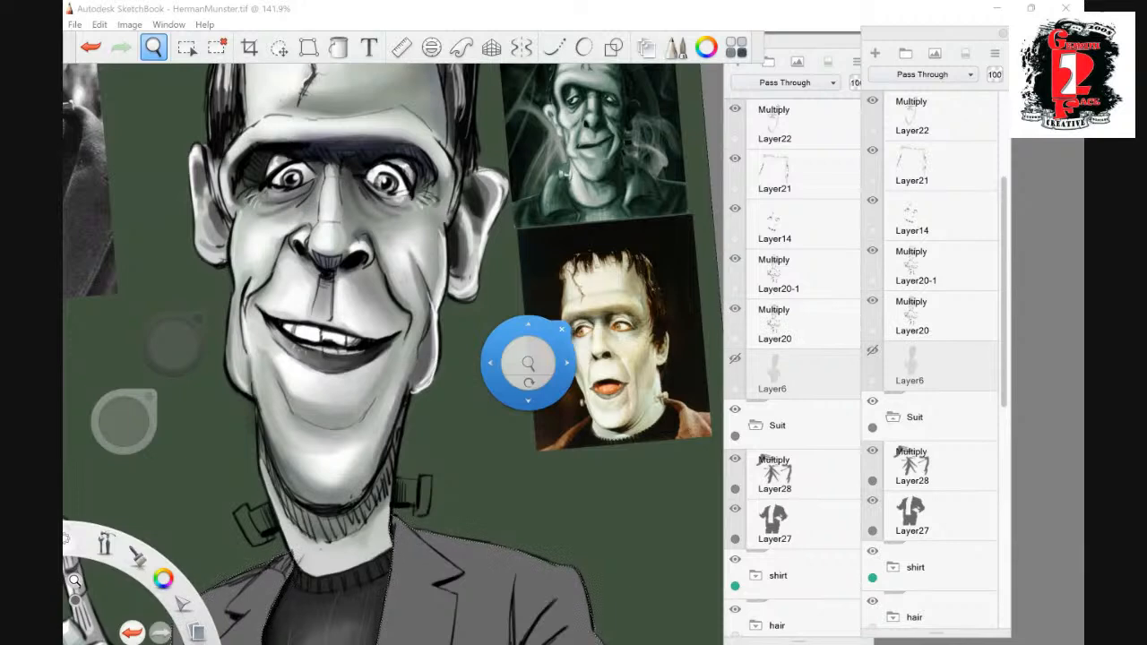
{"action": "left_click", "coordinate": [735, 309]}
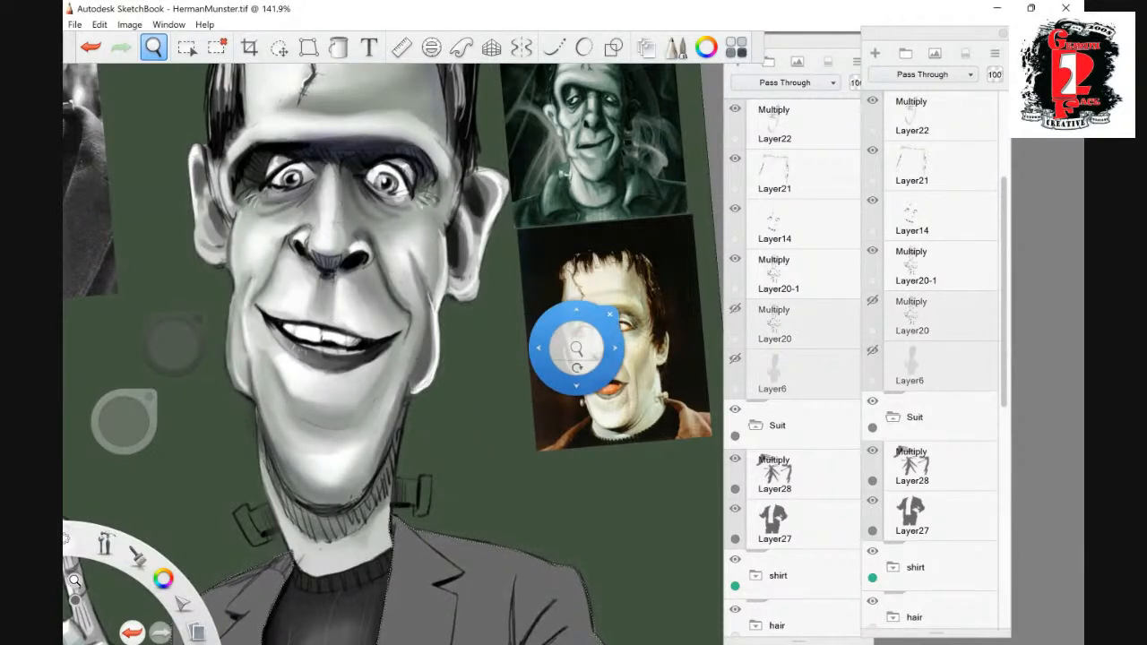
{"action": "left_click_drag", "start_coordinate": [576, 341], "coordinate": [543, 378]}
{"action": "left_click_drag", "start_coordinate": [549, 380], "coordinate": [439, 98]}
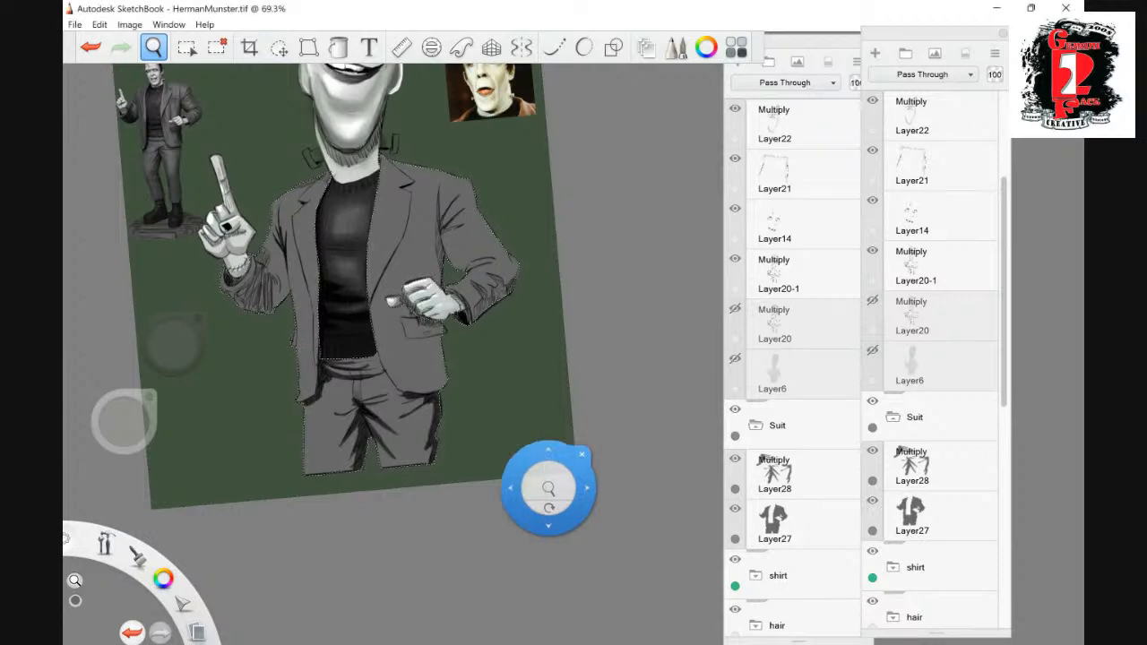
- Make the Multiply layer Layer28 in the Suit group the active layer
{"action": "left_click_drag", "start_coordinate": [547, 475], "coordinate": [597, 464]}
{"action": "left_click_drag", "start_coordinate": [437, 289], "coordinate": [538, 482]}
{"action": "left_click_drag", "start_coordinate": [540, 434], "coordinate": [535, 375]}
{"action": "left_click_drag", "start_coordinate": [1004, 295], "coordinate": [1004, 328]}
{"action": "left_click", "coordinate": [914, 395]}
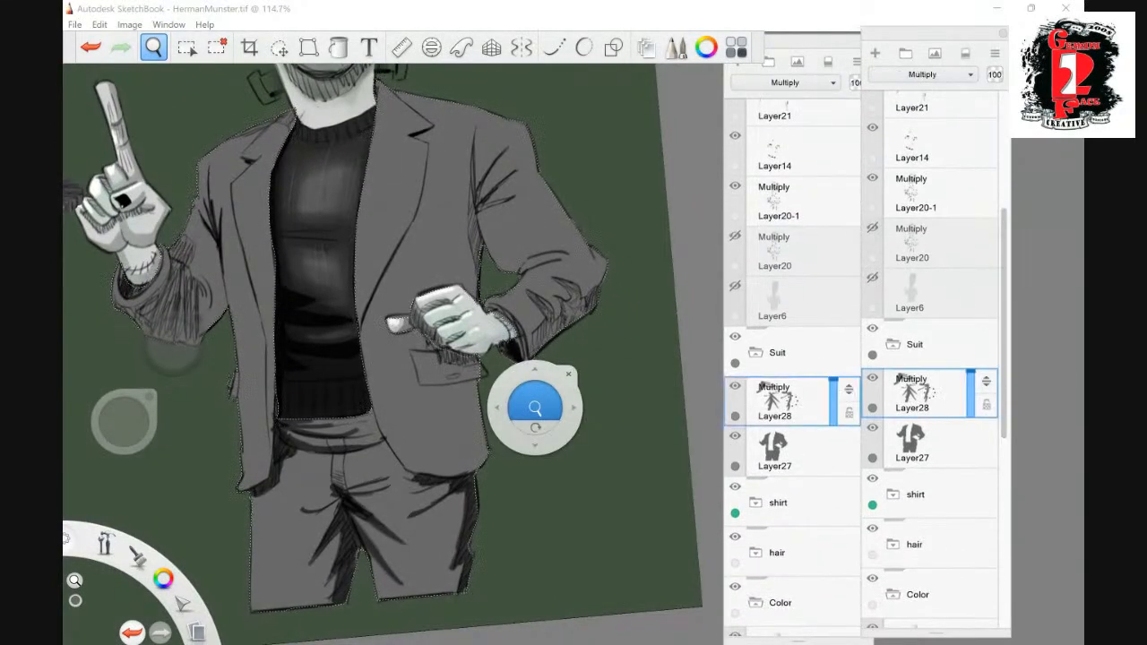
{"action": "left_click", "coordinate": [569, 374]}
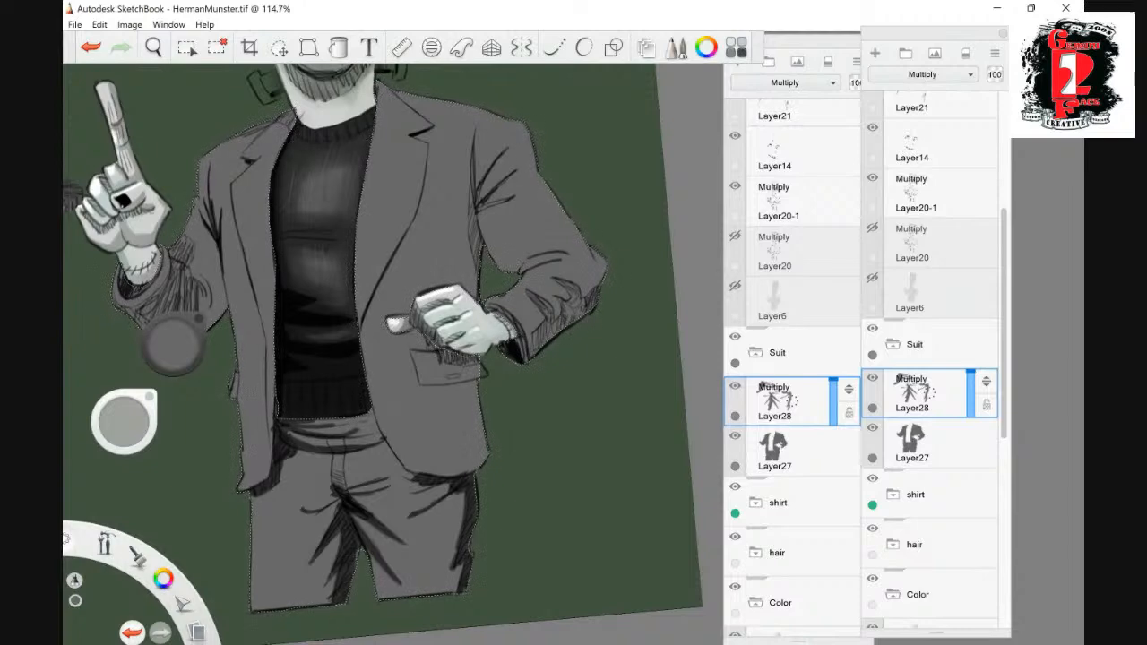
- Inspect the hand, cuff and pocket up close, clear the suit selection and open the color choices
{"action": "left_click", "coordinate": [153, 48]}
{"action": "mouse_move", "coordinate": [520, 336]}
{"action": "left_mouse_down"}
{"action": "mouse_move", "coordinate": [529, 416]}
{"action": "mouse_move", "coordinate": [526, 353]}
{"action": "left_mouse_up"}
{"action": "left_click", "coordinate": [560, 290]}
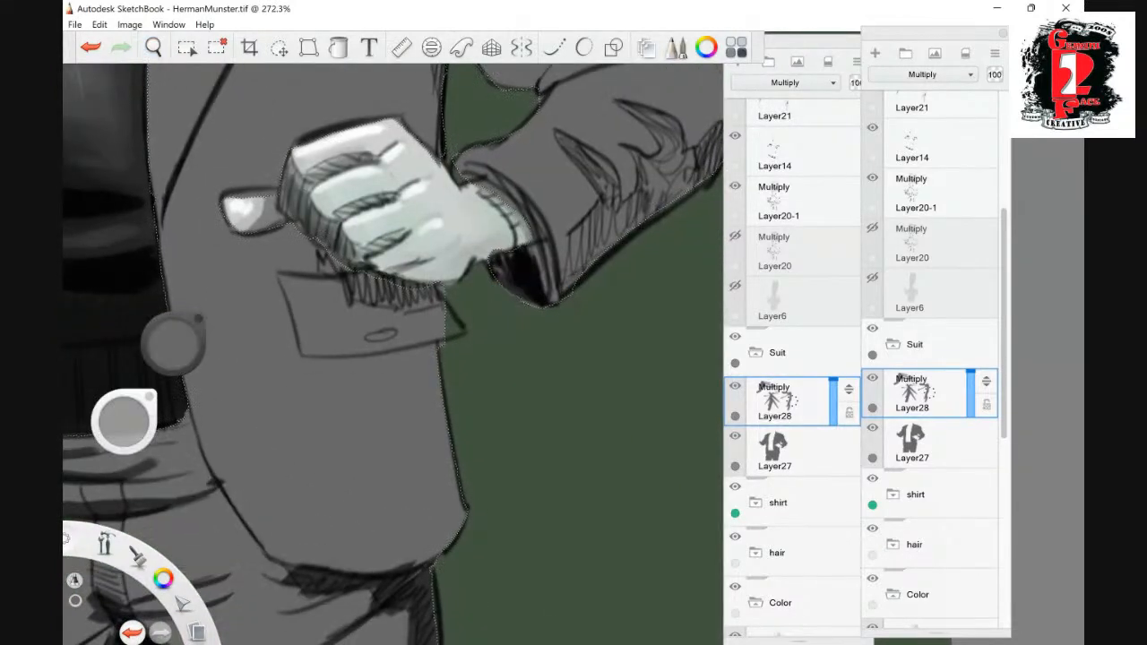
{"action": "left_click", "coordinate": [153, 48]}
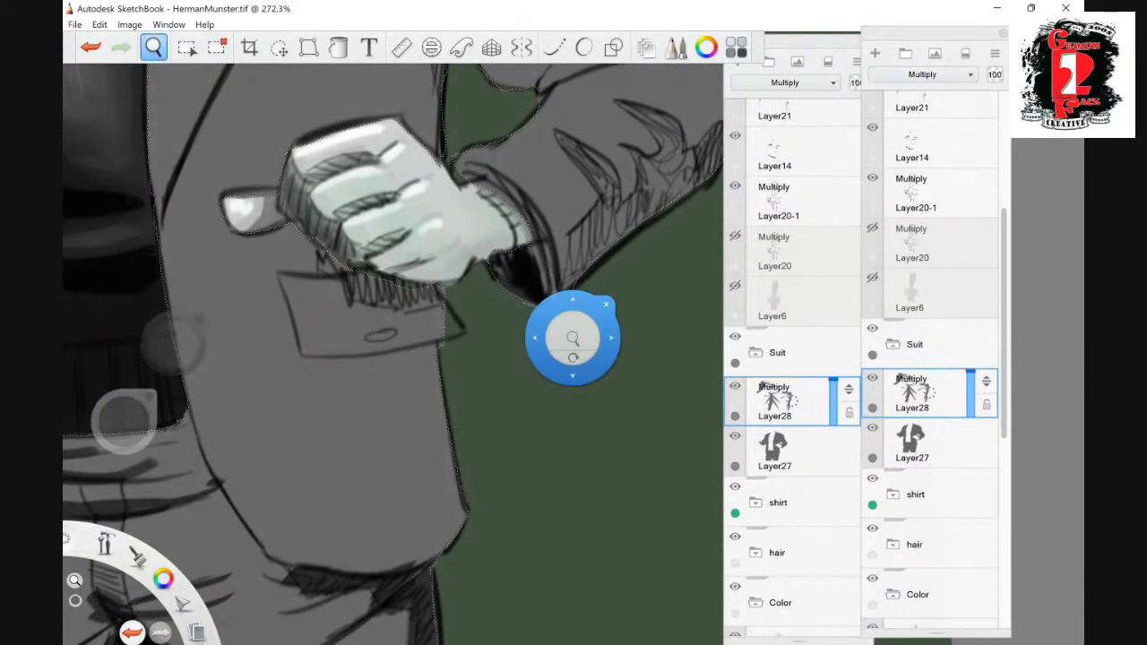
{"action": "left_click", "coordinate": [607, 305]}
{"action": "left_click", "coordinate": [218, 47]}
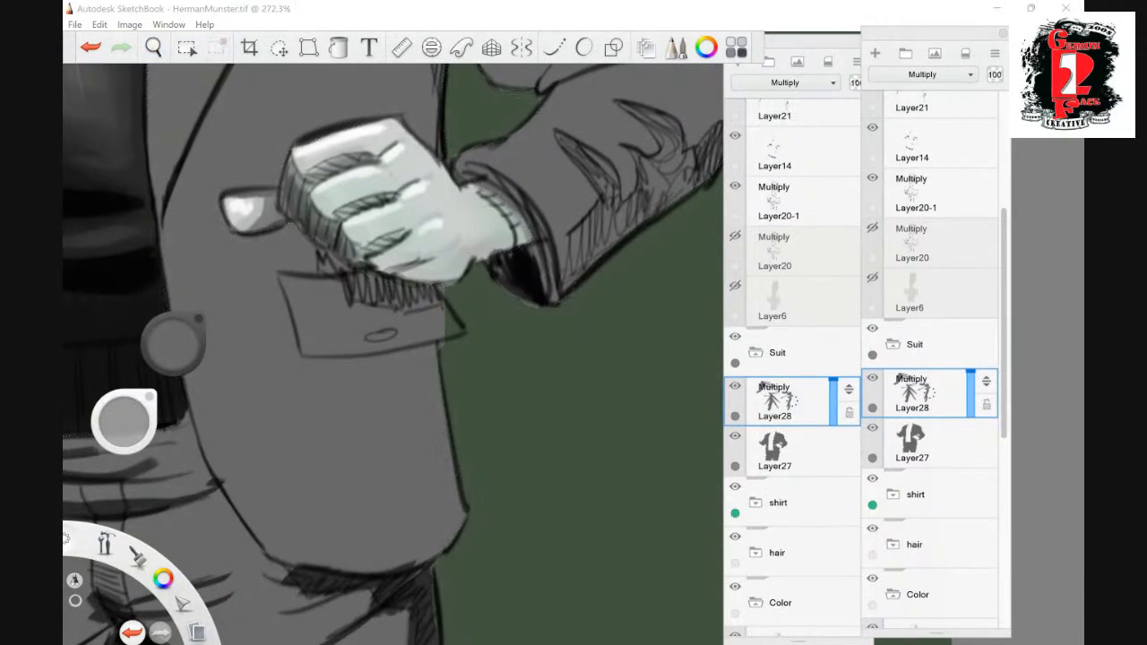
{"action": "left_click", "coordinate": [173, 345]}
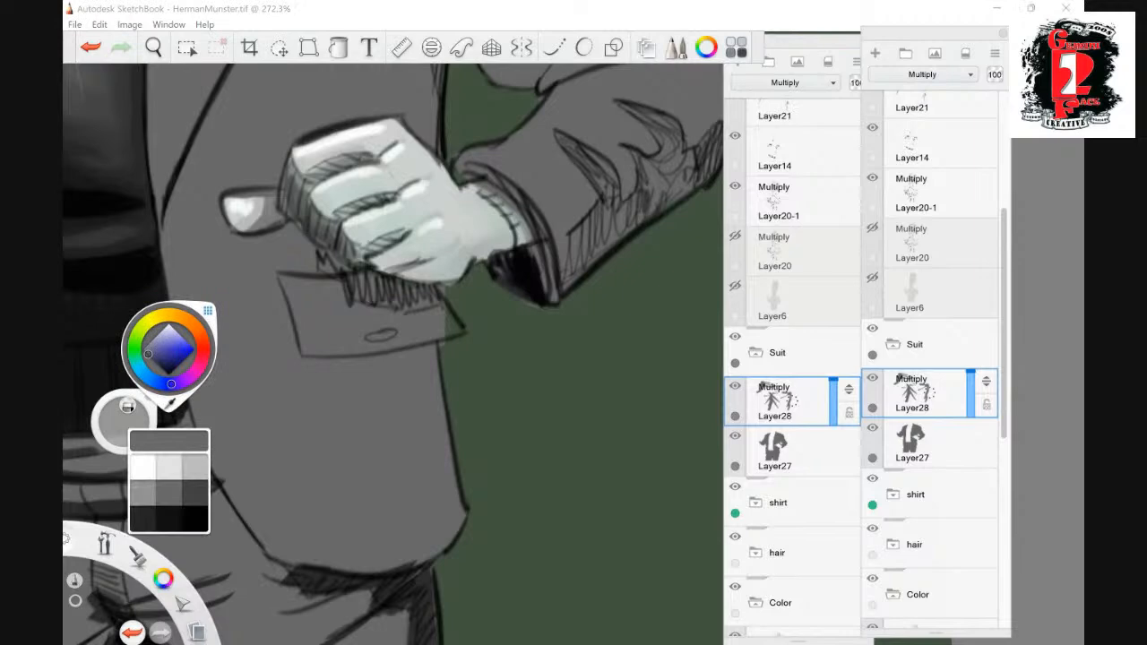
- Select the grey suit area from Layer27 with the Magic Wand at tolerance 32, and make Layer28 active again
{"action": "left_click", "coordinate": [928, 443]}
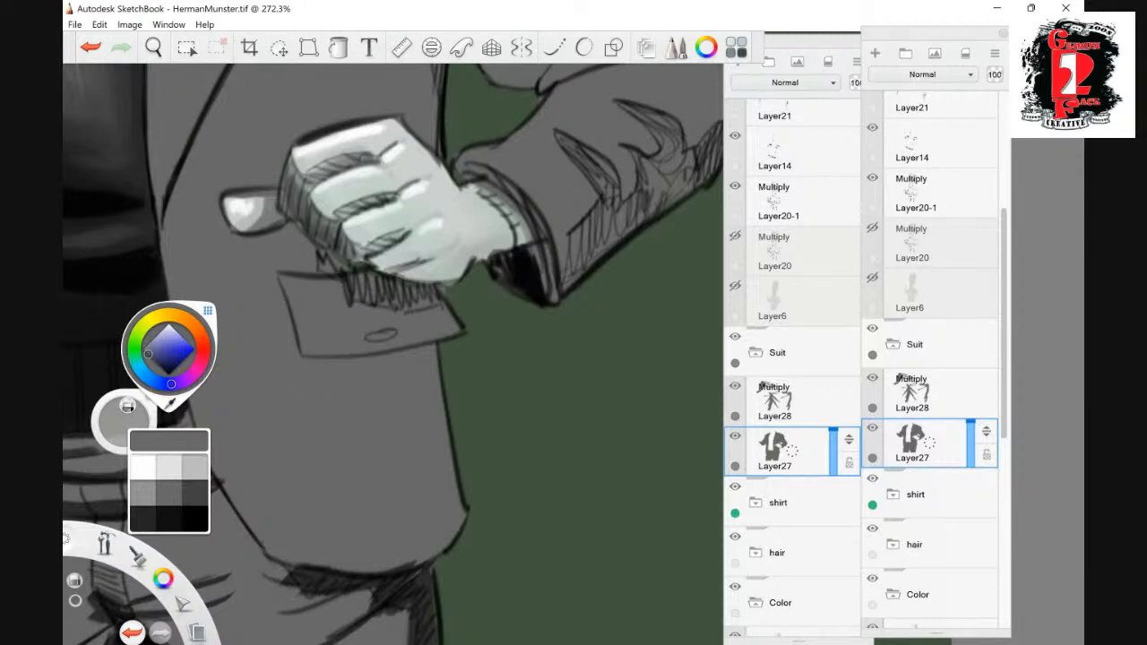
{"action": "key", "text": "space"}
{"action": "left_click_drag", "start_coordinate": [502, 266], "coordinate": [418, 345]}
{"action": "left_click_drag", "start_coordinate": [434, 206], "coordinate": [437, 371]}
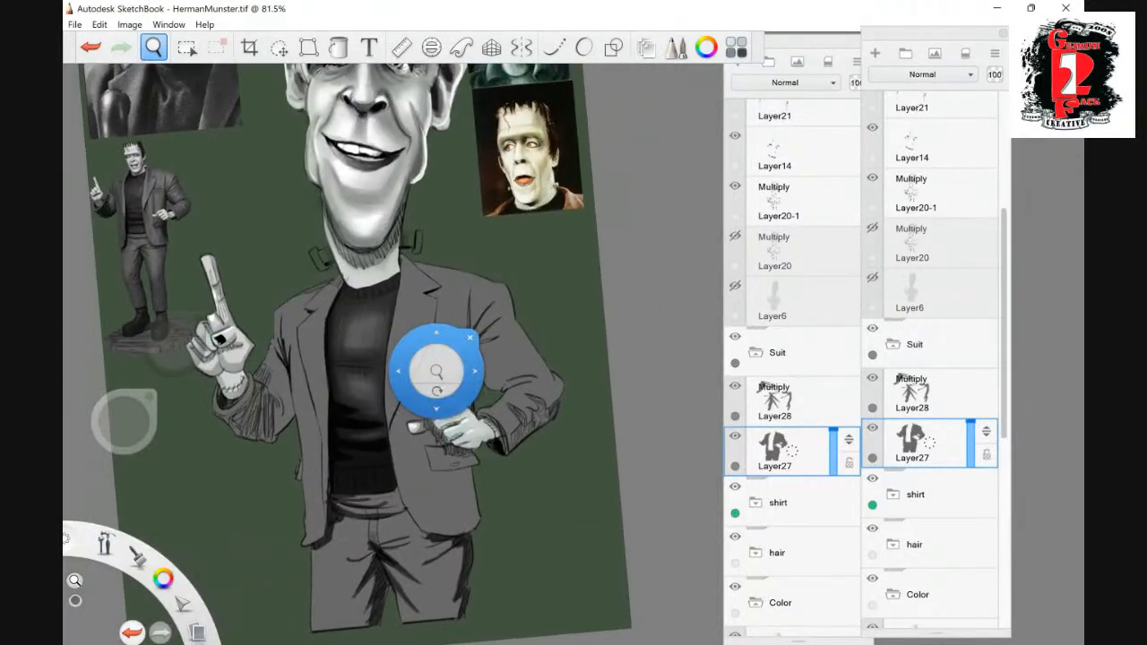
{"action": "left_click", "coordinate": [187, 48]}
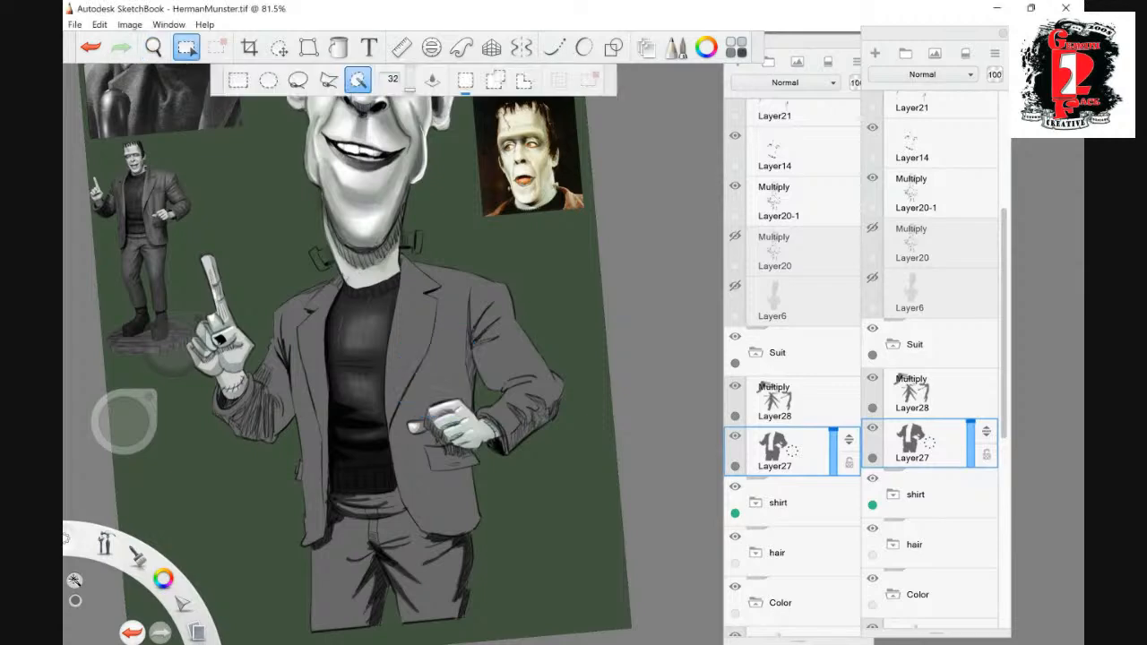
{"action": "left_click", "coordinate": [441, 351]}
{"action": "left_click", "coordinate": [921, 392]}
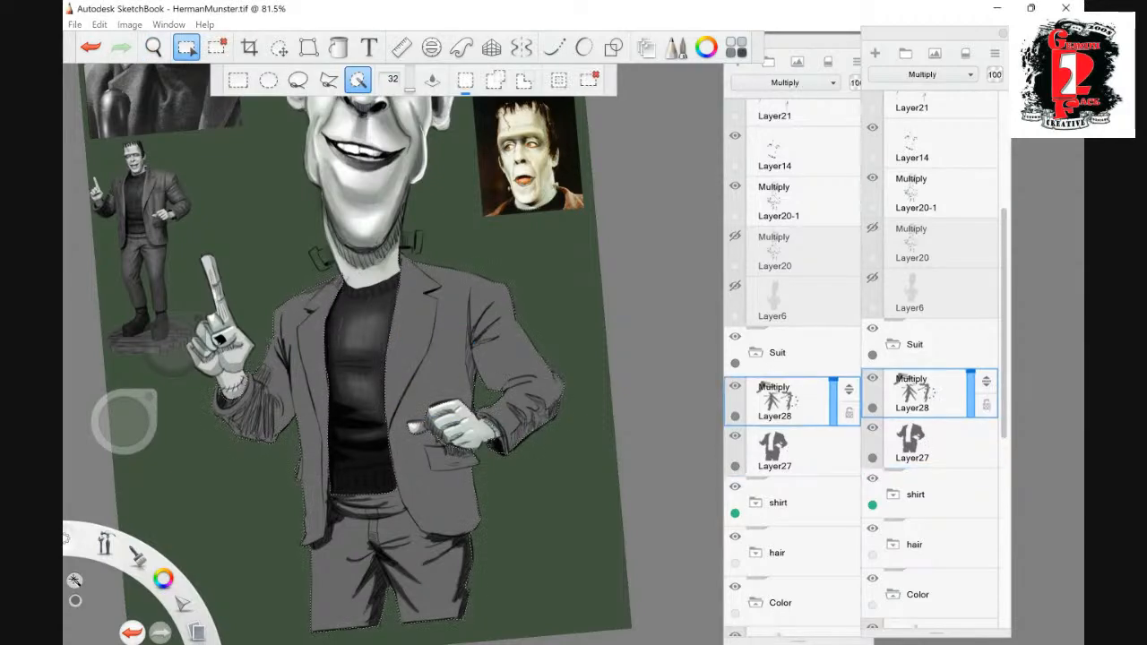
- Paint shadows below the bent arm's hand and pocket flap, along the jacket's side and in the forearm folds, and save the file
{"action": "key", "text": "space"}
{"action": "left_click_drag", "start_coordinate": [527, 343], "coordinate": [557, 334]}
{"action": "left_click_drag", "start_coordinate": [535, 386], "coordinate": [474, 183]}
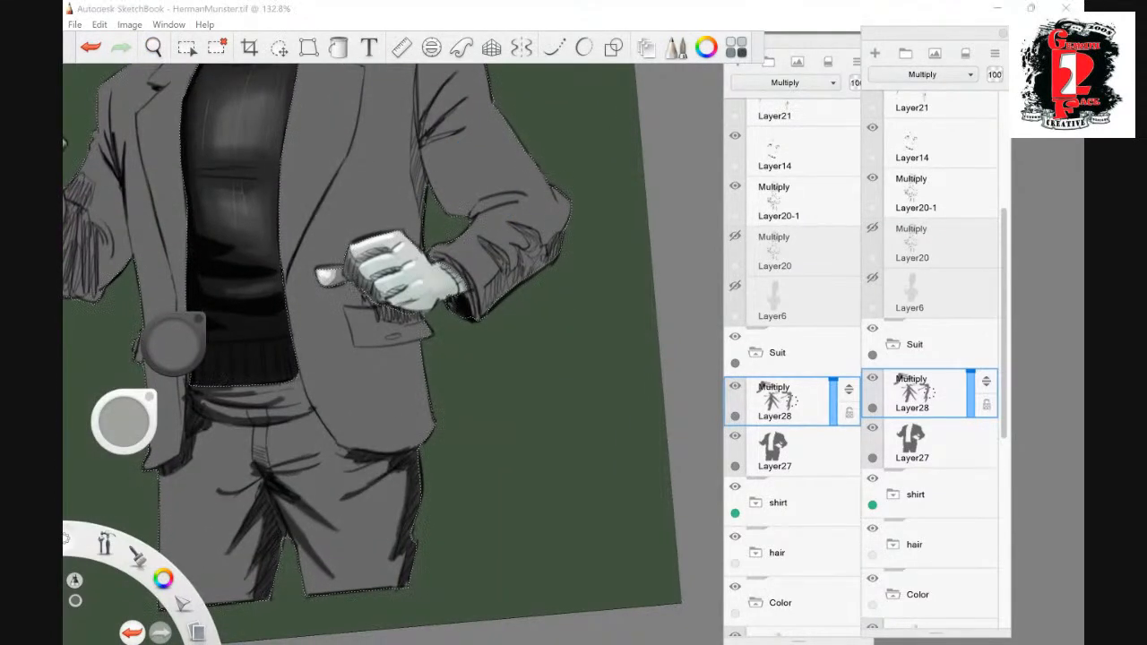
{"action": "left_click_drag", "start_coordinate": [353, 287], "coordinate": [380, 310]}
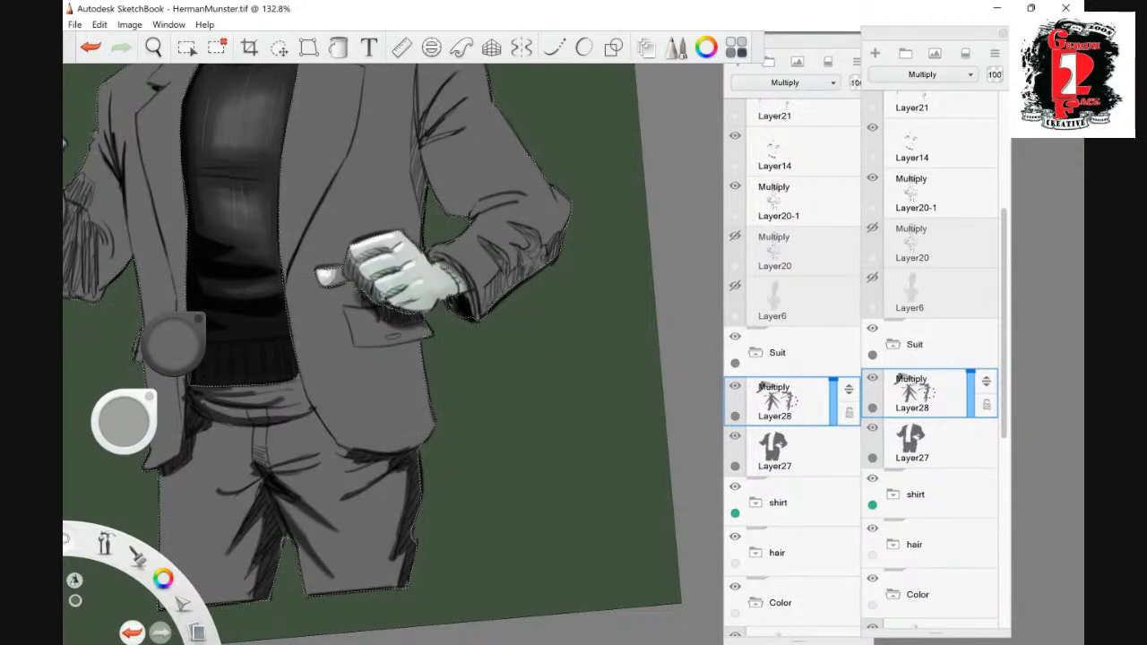
{"action": "mouse_move", "coordinate": [366, 352]}
{"action": "left_mouse_down"}
{"action": "mouse_move", "coordinate": [423, 352]}
{"action": "mouse_move", "coordinate": [410, 377]}
{"action": "left_mouse_up"}
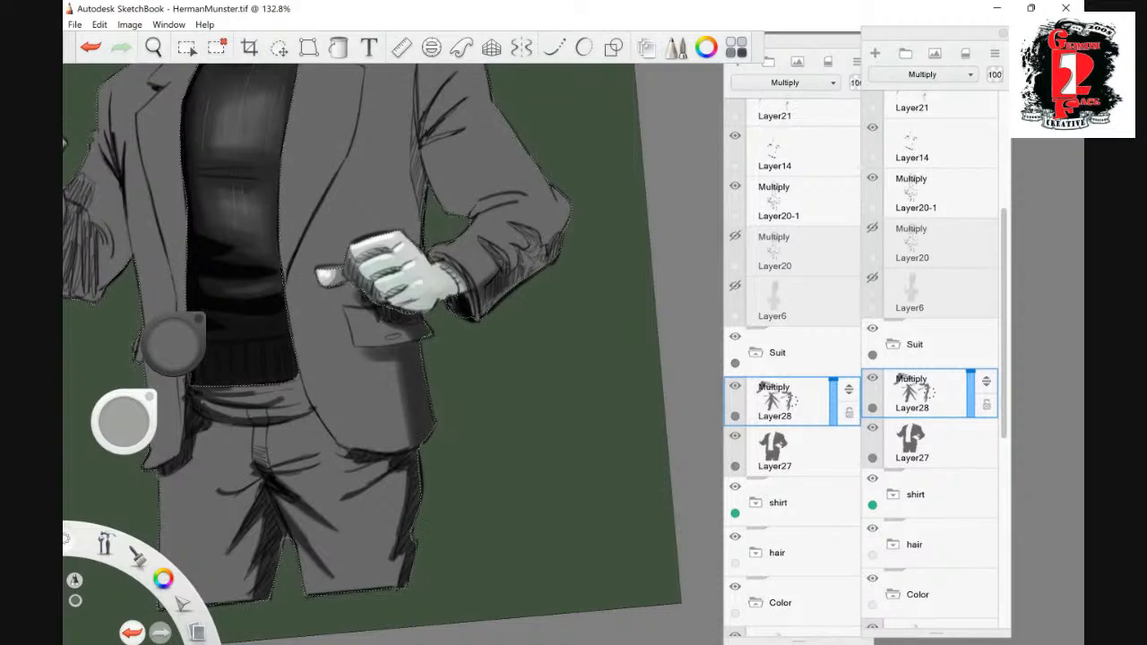
{"action": "key", "text": "ctrl+s"}
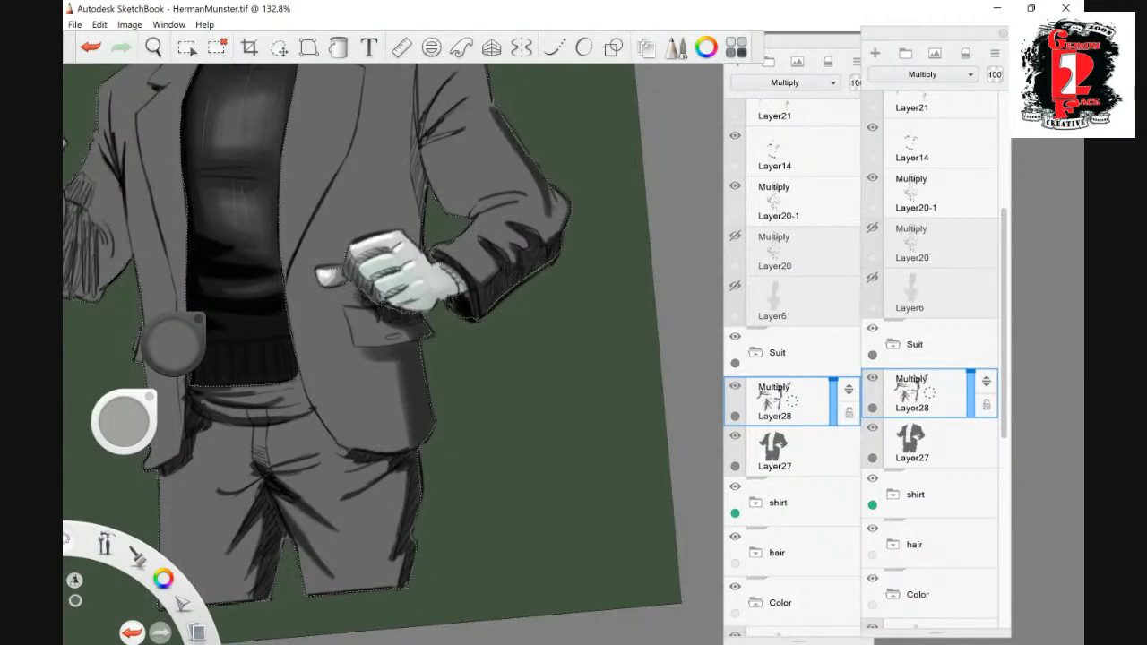
- Rotate the canvas and paint shadows along the bent arm's outer edge, elbow folds, armpit creases and the adjoining jacket side
{"action": "key", "text": "space"}
{"action": "mouse_move", "coordinate": [538, 269]}
{"action": "left_mouse_down"}
{"action": "mouse_move", "coordinate": [446, 439]}
{"action": "mouse_move", "coordinate": [451, 416]}
{"action": "mouse_move", "coordinate": [425, 390]}
{"action": "mouse_move", "coordinate": [417, 344]}
{"action": "left_mouse_up"}
{"action": "left_click_drag", "start_coordinate": [398, 223], "coordinate": [379, 325]}
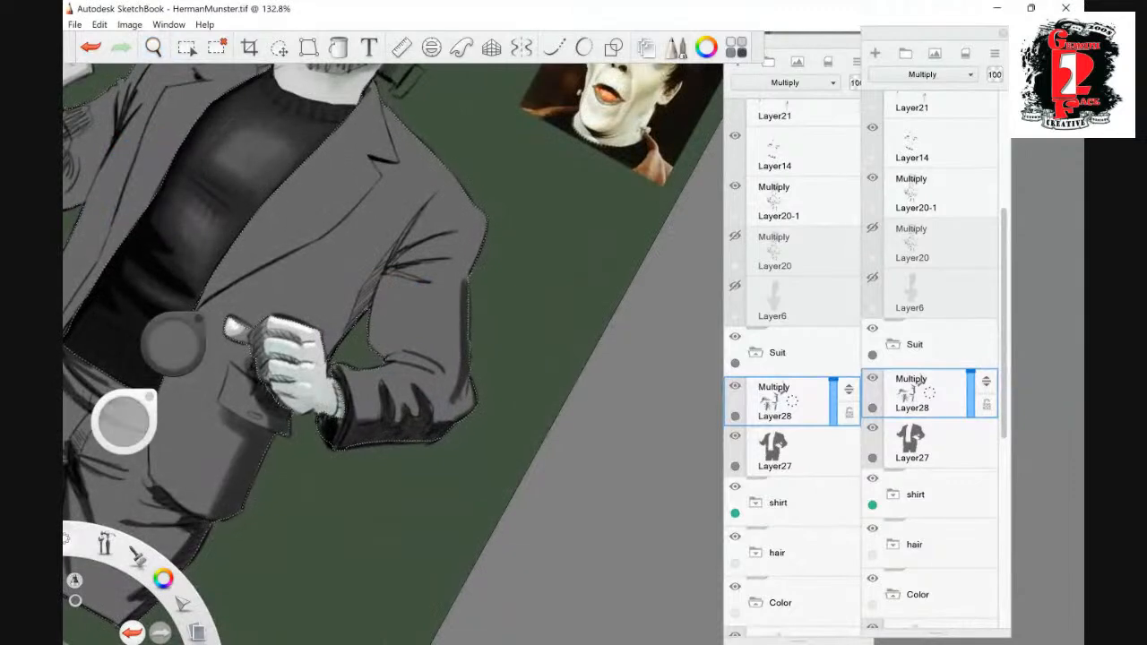
{"action": "left_click_drag", "start_coordinate": [457, 285], "coordinate": [453, 395]}
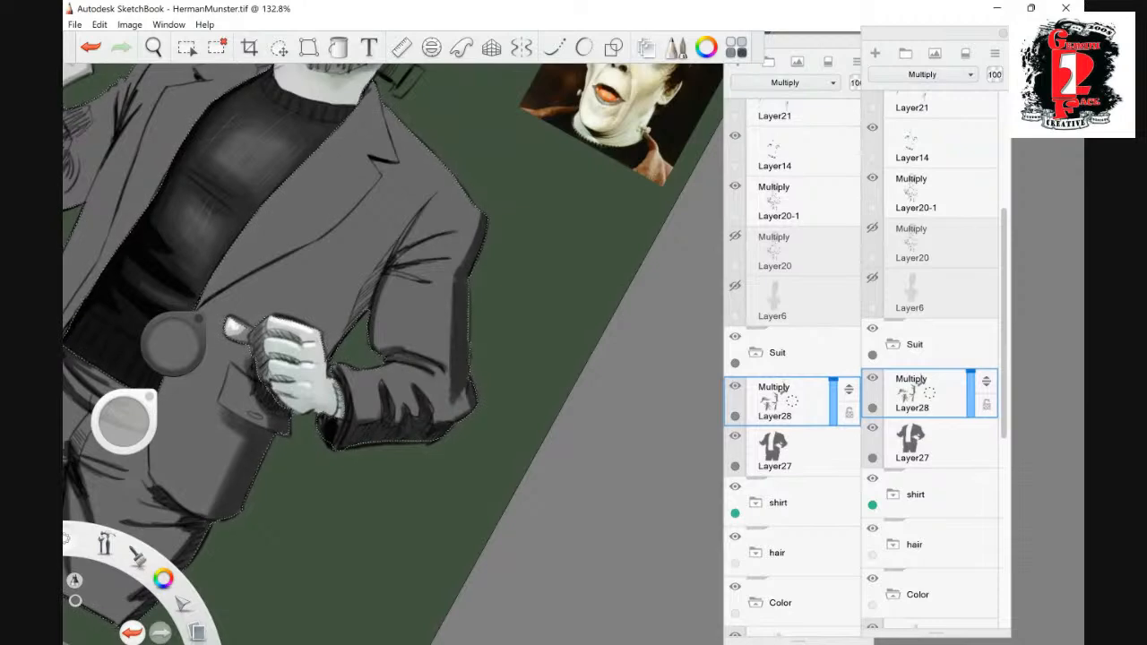
{"action": "left_click_drag", "start_coordinate": [391, 269], "coordinate": [450, 258]}
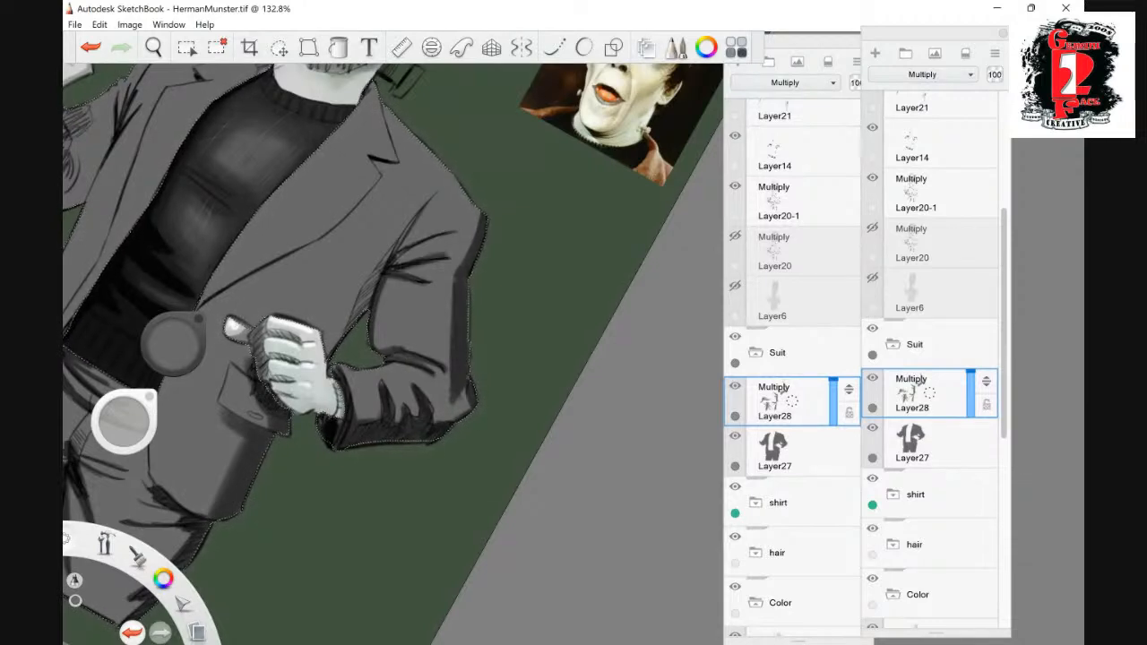
{"action": "left_click_drag", "start_coordinate": [384, 268], "coordinate": [363, 307]}
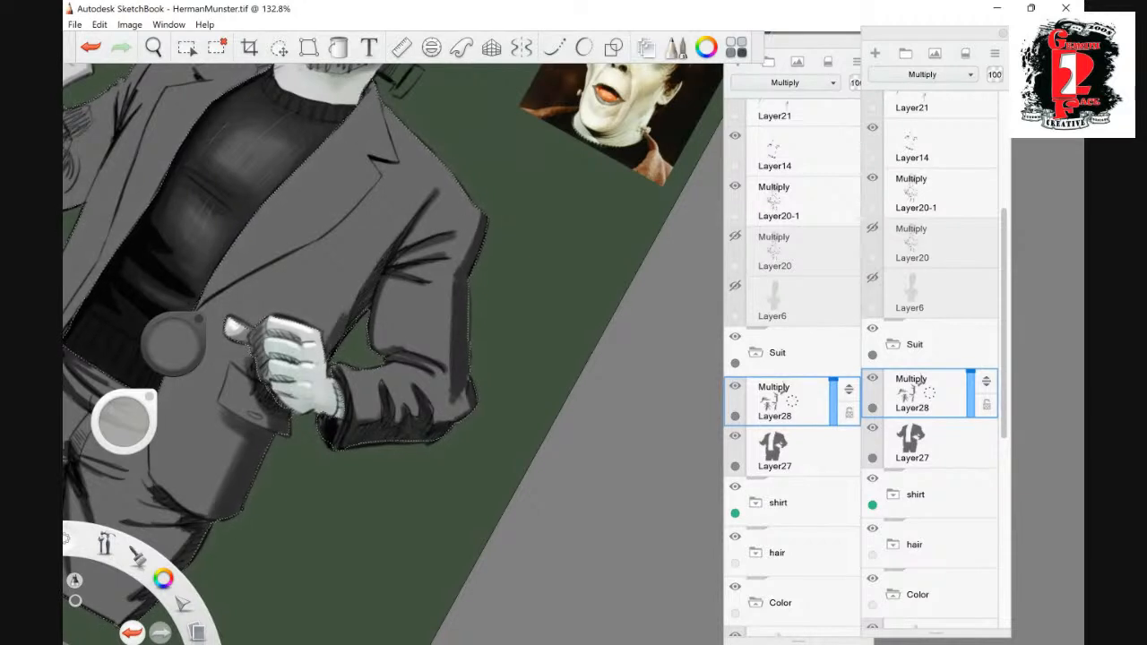
{"action": "left_click_drag", "start_coordinate": [372, 269], "coordinate": [350, 299]}
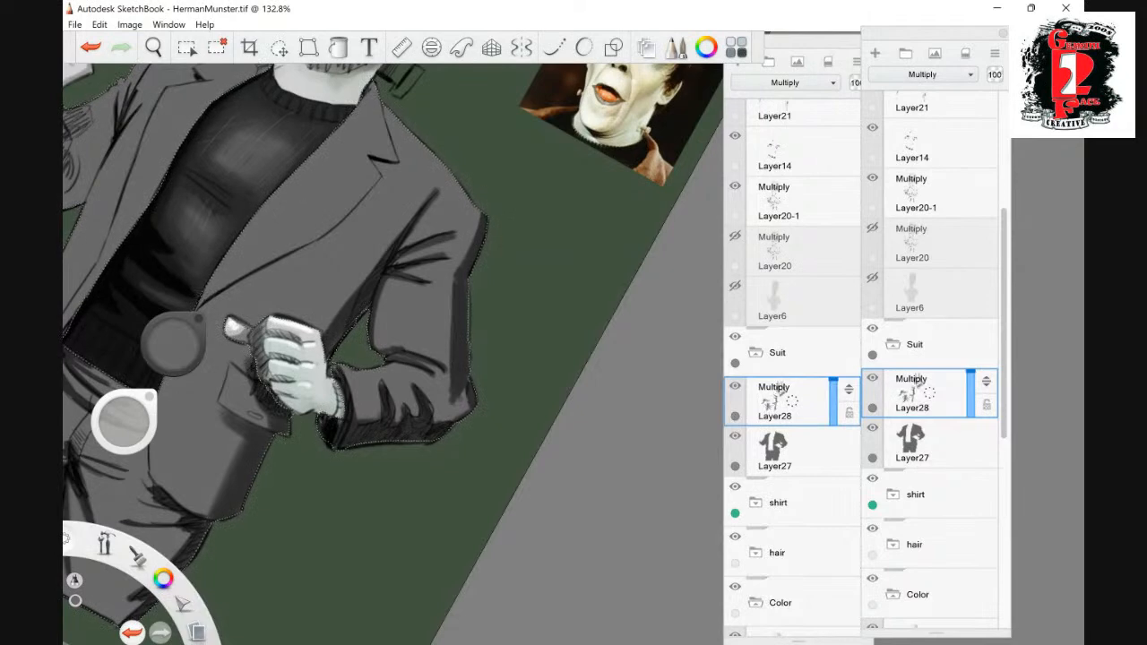
- Turn the canvas back upright and softly shade the lapel and jacket front on the bent arm's side
{"action": "left_click", "coordinate": [153, 46]}
{"action": "mouse_move", "coordinate": [422, 385]}
{"action": "left_mouse_down"}
{"action": "mouse_move", "coordinate": [574, 338]}
{"action": "mouse_move", "coordinate": [447, 432]}
{"action": "mouse_move", "coordinate": [460, 448]}
{"action": "mouse_move", "coordinate": [537, 328]}
{"action": "left_mouse_up"}
{"action": "left_click_drag", "start_coordinate": [501, 396], "coordinate": [512, 353]}
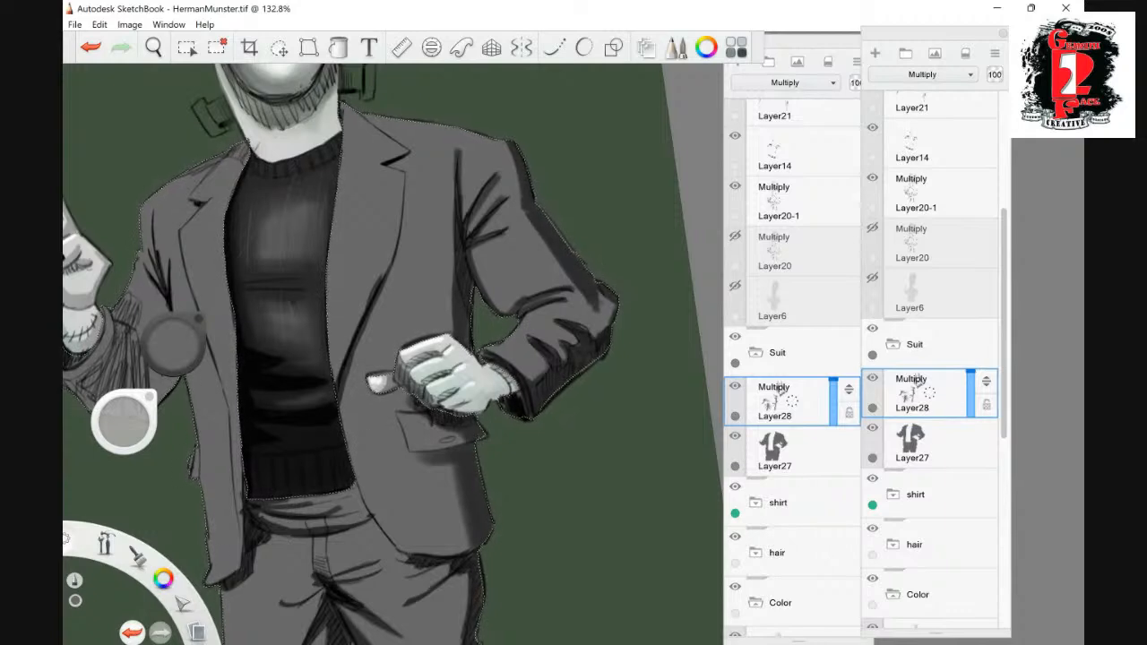
{"action": "key", "text": "s"}
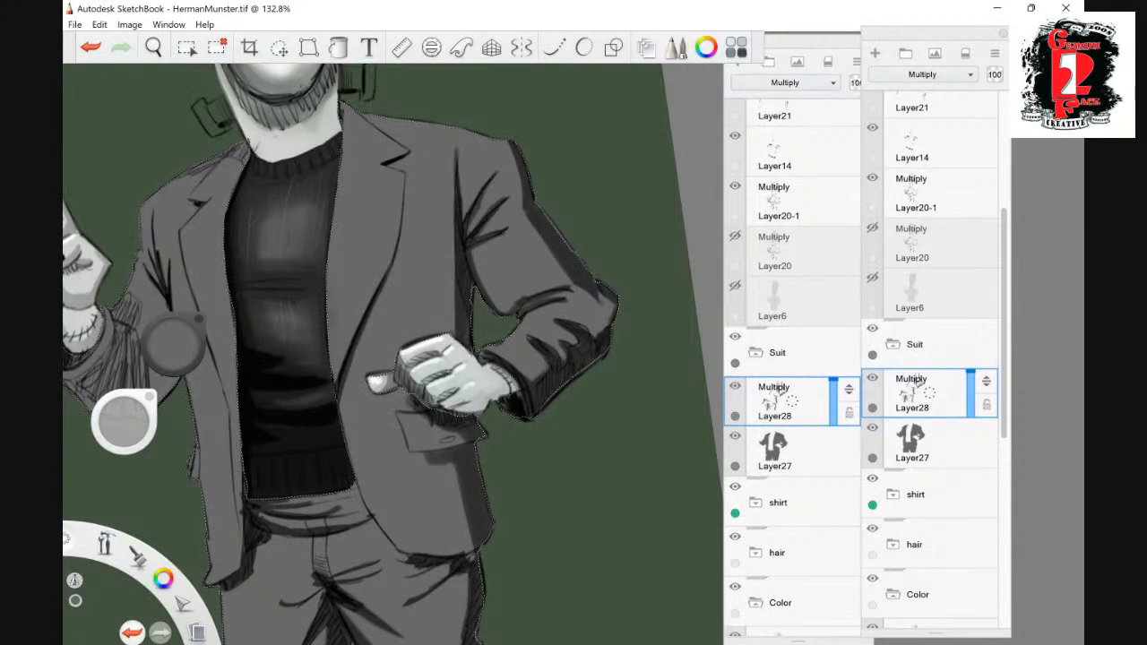
{"action": "left_click_drag", "start_coordinate": [368, 237], "coordinate": [365, 256]}
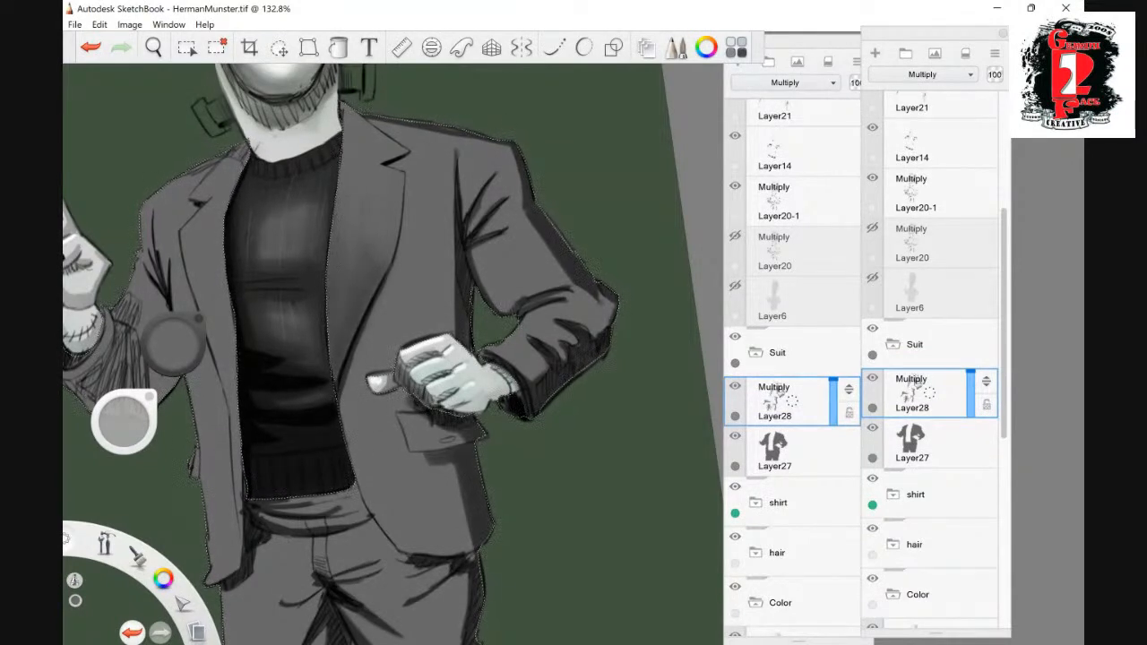
- Deepen the soft shading across both jacket fronts, the lapels and the bent arm's sleeve
{"action": "left_click", "coordinate": [153, 47]}
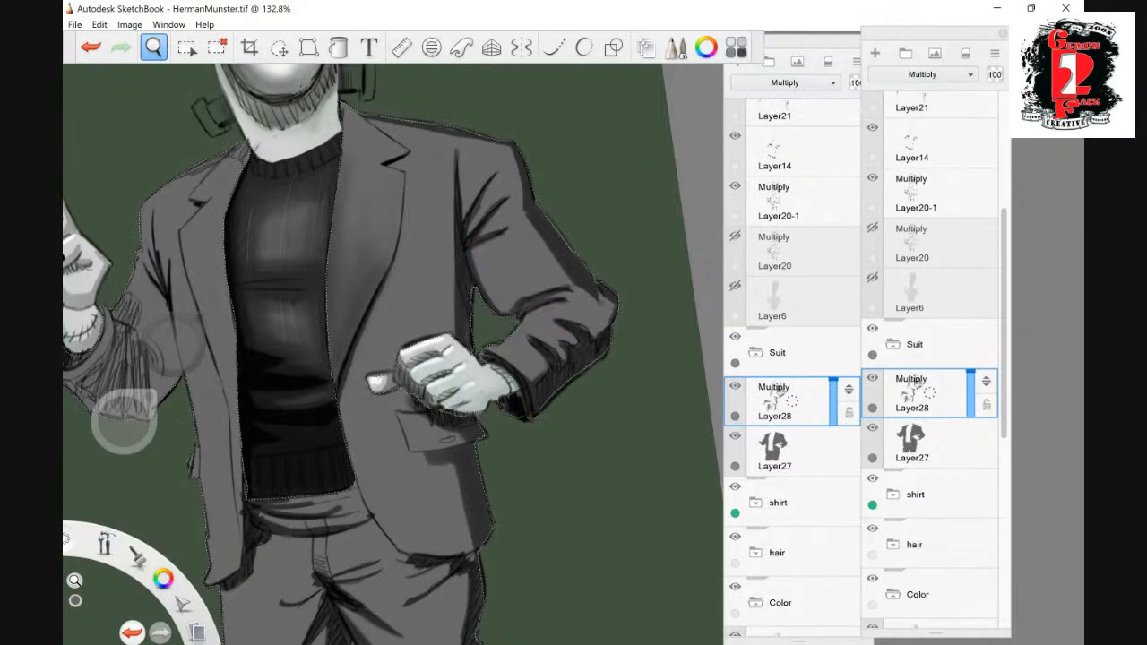
{"action": "left_click_drag", "start_coordinate": [502, 280], "coordinate": [487, 258]}
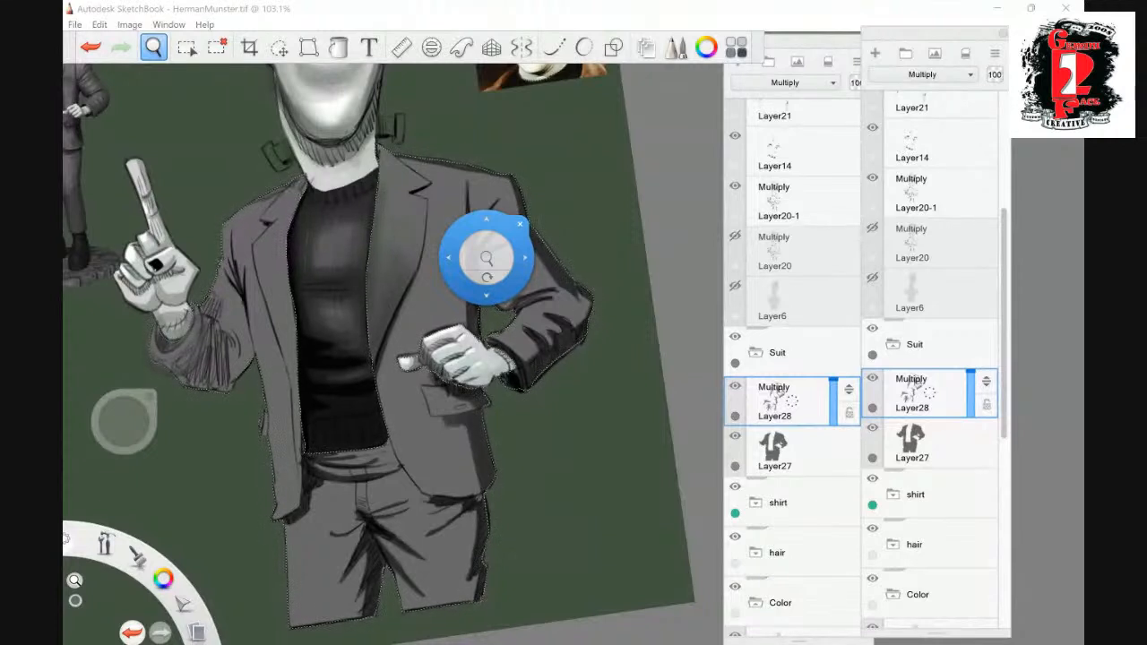
{"action": "left_click_drag", "start_coordinate": [487, 258], "coordinate": [439, 423]}
{"action": "key", "text": "space"}
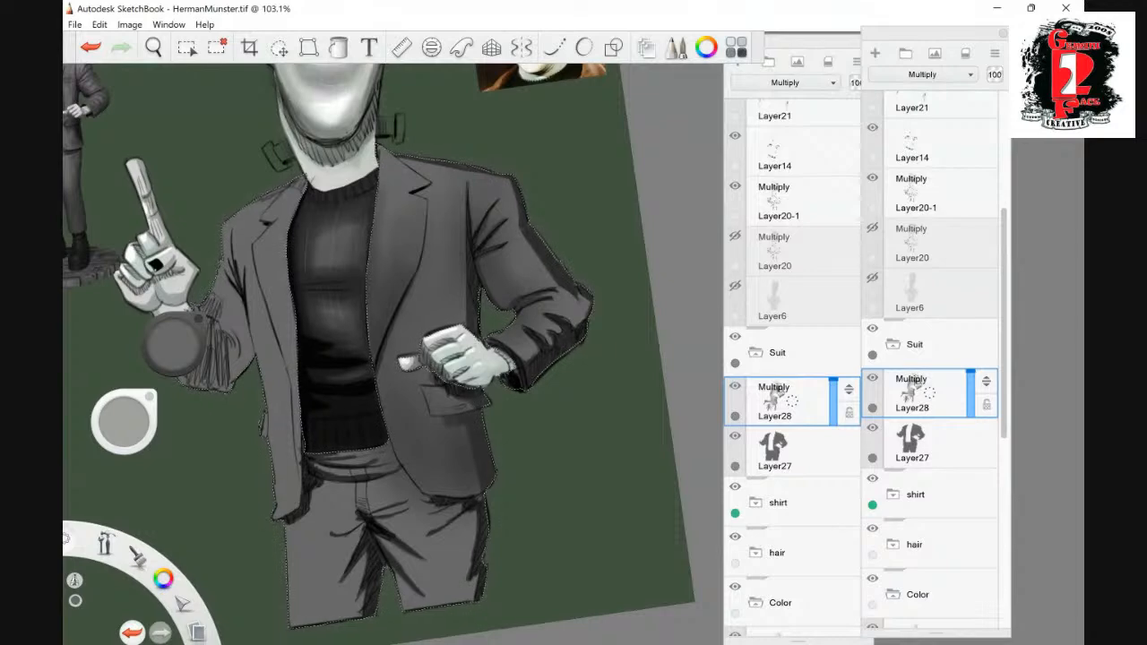
- Shade the trouser legs with soft dark tones along their edges and around the crotch folds
{"action": "left_click", "coordinate": [154, 47]}
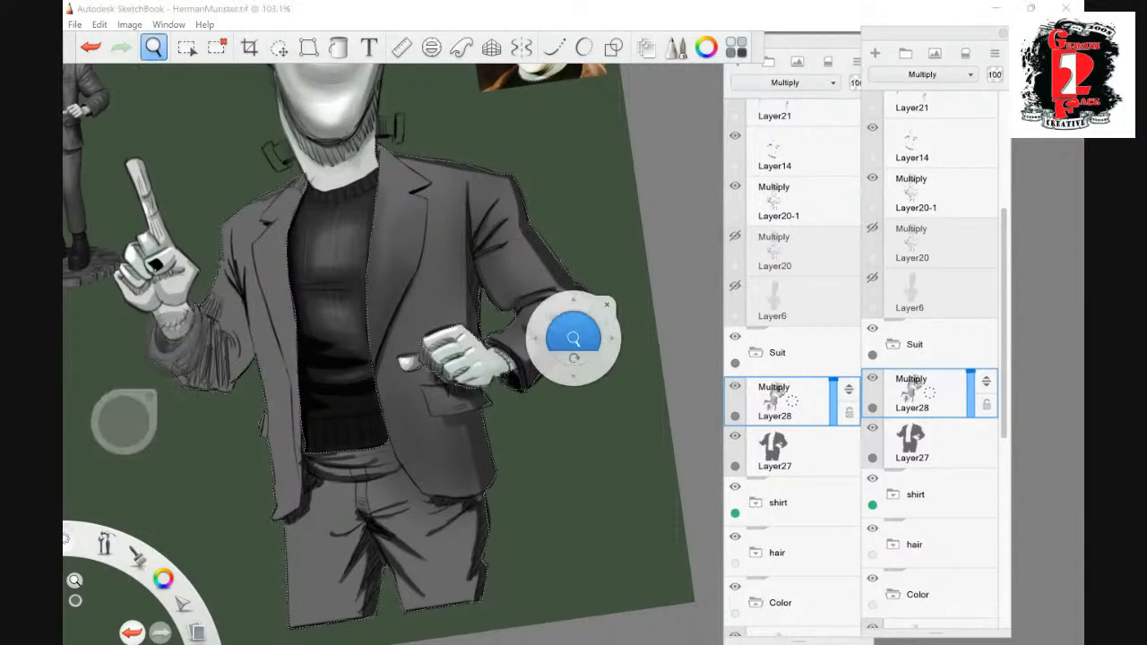
{"action": "left_click_drag", "start_coordinate": [151, 357], "coordinate": [132, 188]}
{"action": "key", "text": "space"}
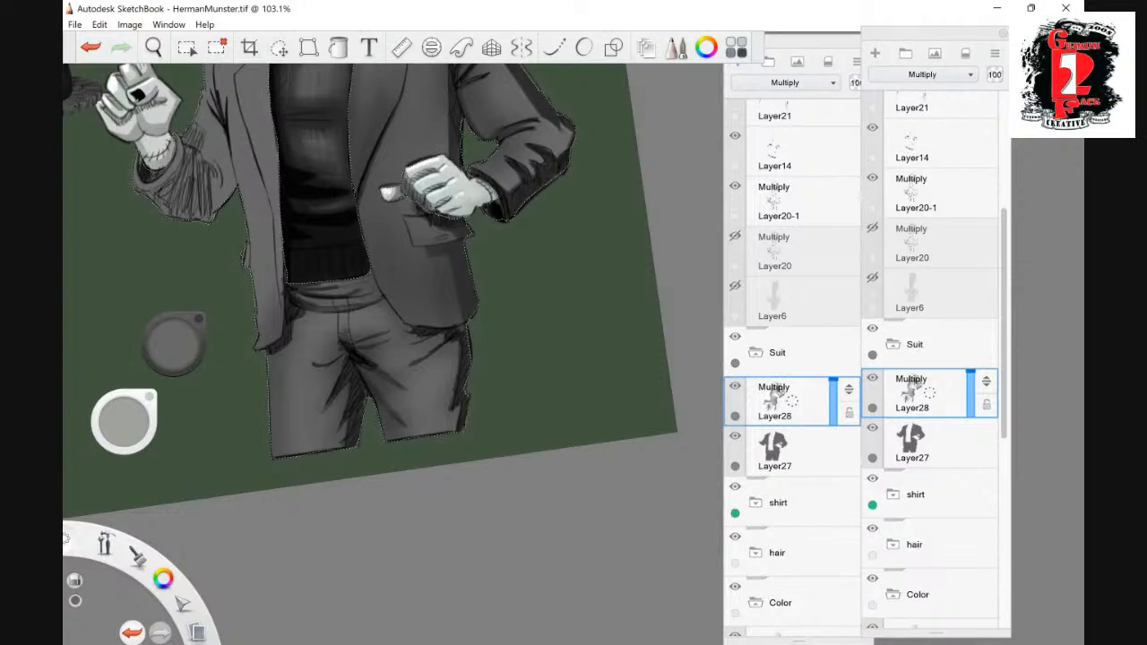
{"action": "key", "text": "space"}
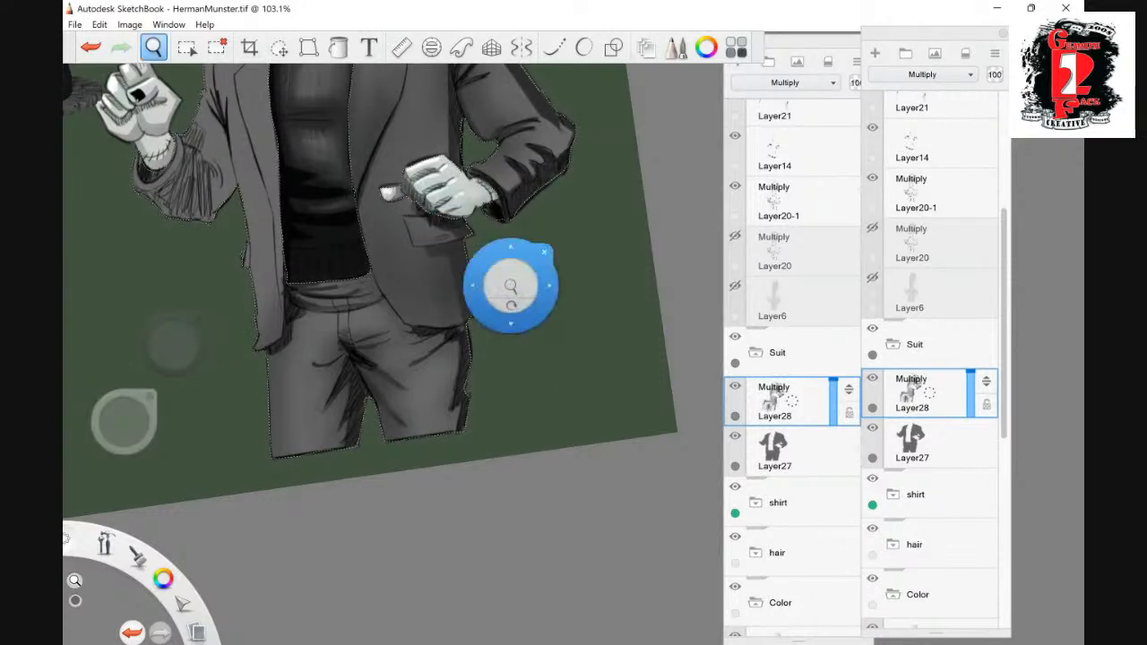
- Paint the raised arm's forearm sleeve and cuff solid black up to the elbow on Layer28
{"action": "left_click_drag", "start_coordinate": [513, 287], "coordinate": [475, 345]}
{"action": "mouse_move", "coordinate": [484, 165]}
{"action": "left_mouse_down"}
{"action": "mouse_move", "coordinate": [452, 221]}
{"action": "mouse_move", "coordinate": [413, 225]}
{"action": "mouse_move", "coordinate": [489, 148]}
{"action": "left_mouse_up"}
{"action": "left_click_drag", "start_coordinate": [444, 202], "coordinate": [469, 301]}
{"action": "left_click", "coordinate": [939, 444]}
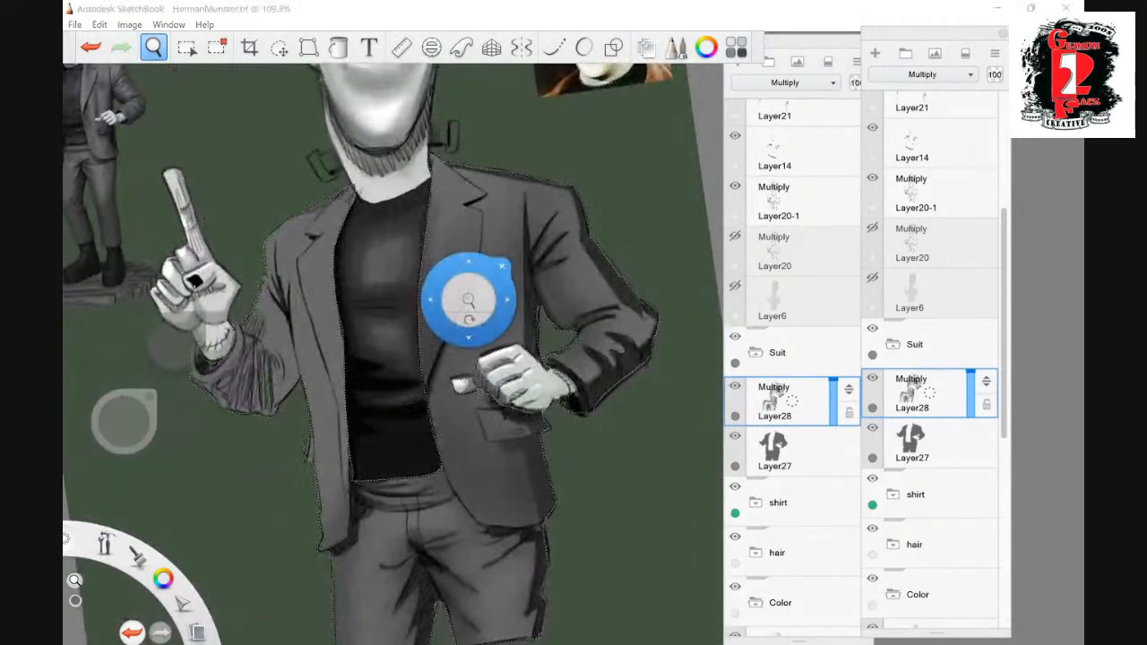
{"action": "left_click", "coordinate": [938, 395]}
{"action": "key", "text": "space"}
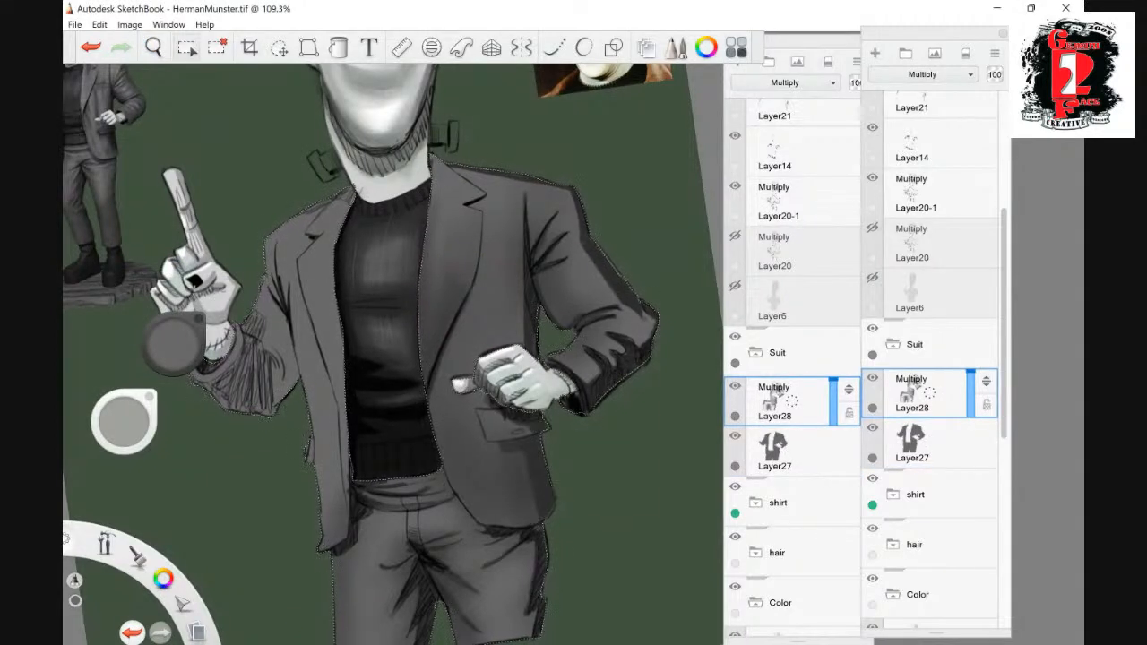
{"action": "left_click", "coordinate": [153, 48]}
{"action": "left_click_drag", "start_coordinate": [369, 269], "coordinate": [385, 255]}
{"action": "left_click_drag", "start_coordinate": [274, 307], "coordinate": [352, 245]}
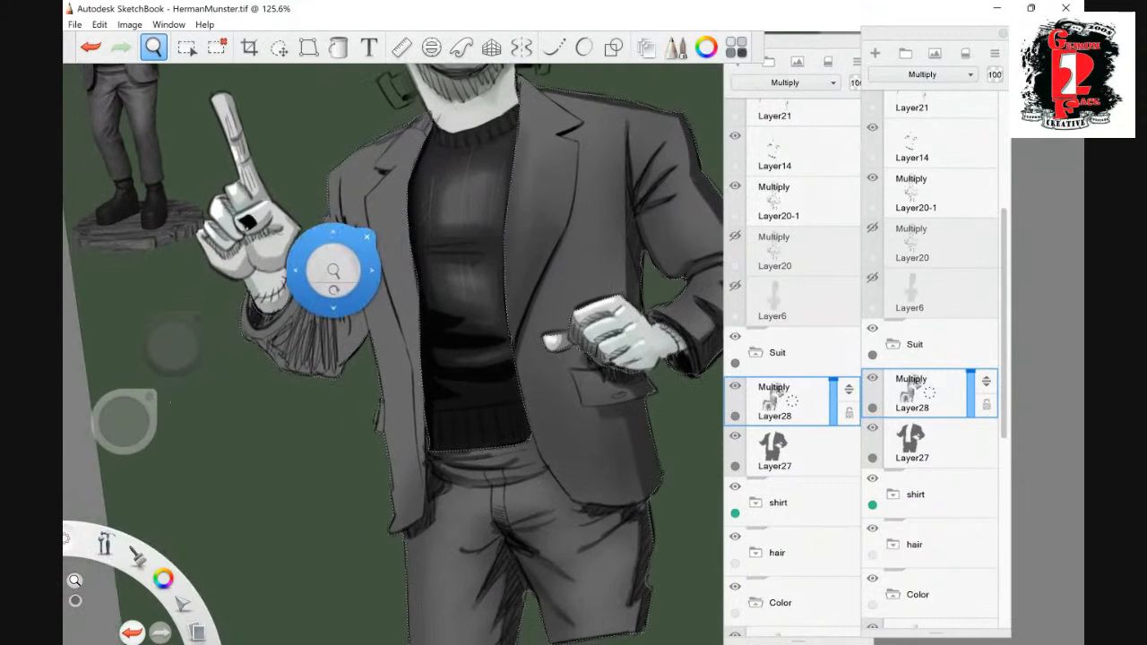
{"action": "left_click", "coordinate": [170, 346]}
{"action": "left_click", "coordinate": [166, 372]}
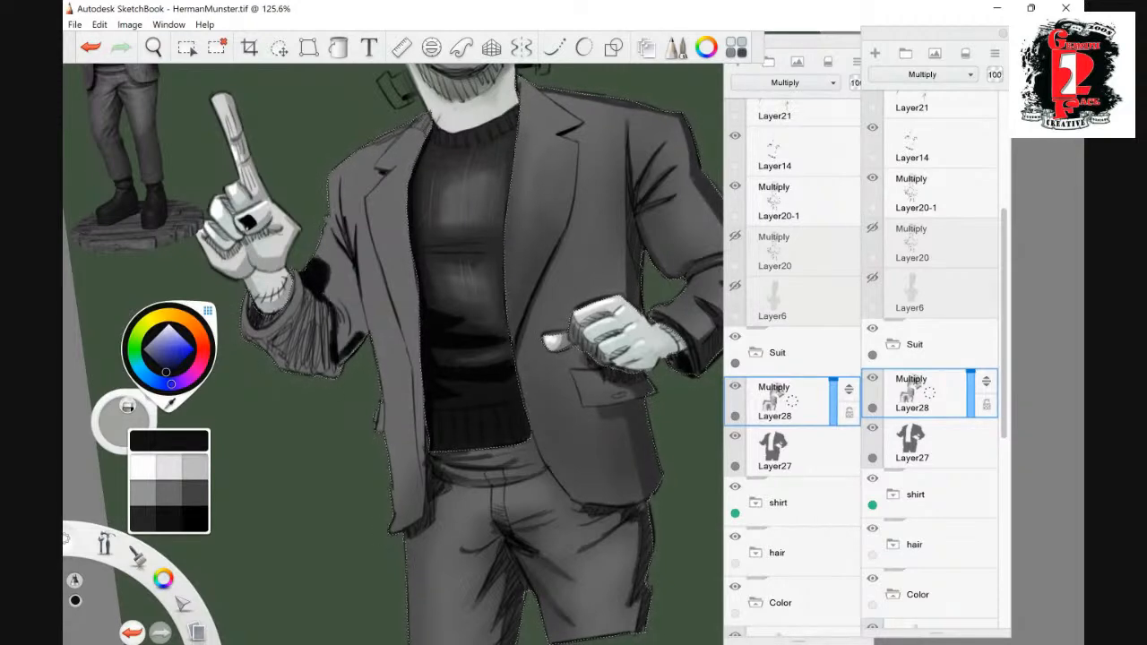
{"action": "left_click_drag", "start_coordinate": [319, 294], "coordinate": [325, 369]}
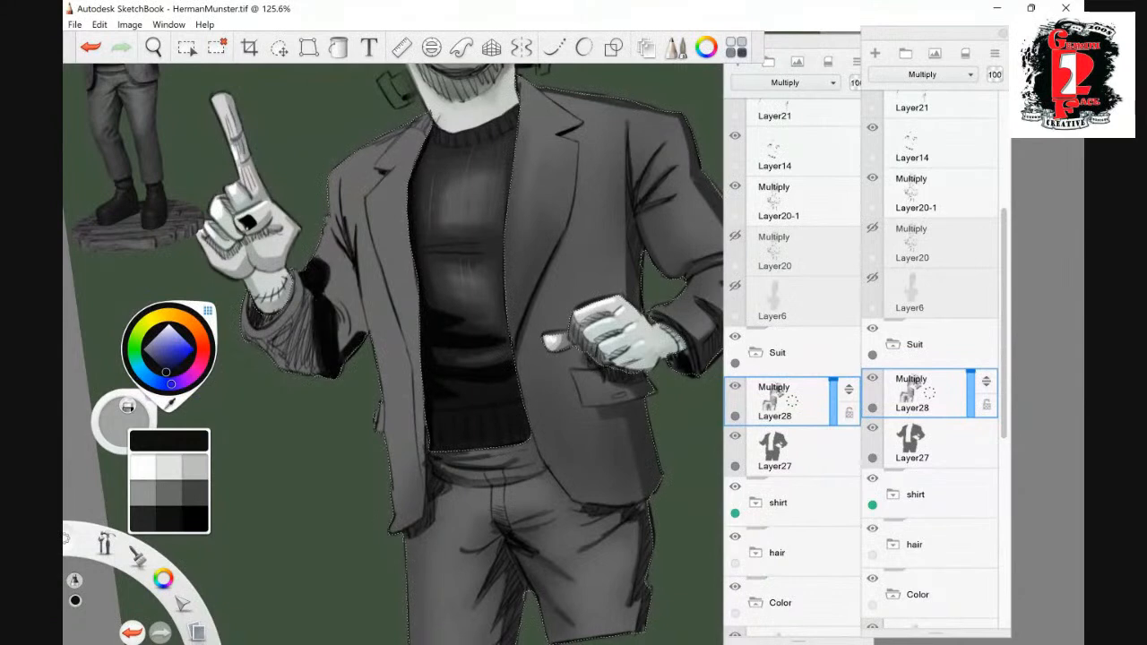
{"action": "left_click_drag", "start_coordinate": [298, 301], "coordinate": [293, 368]}
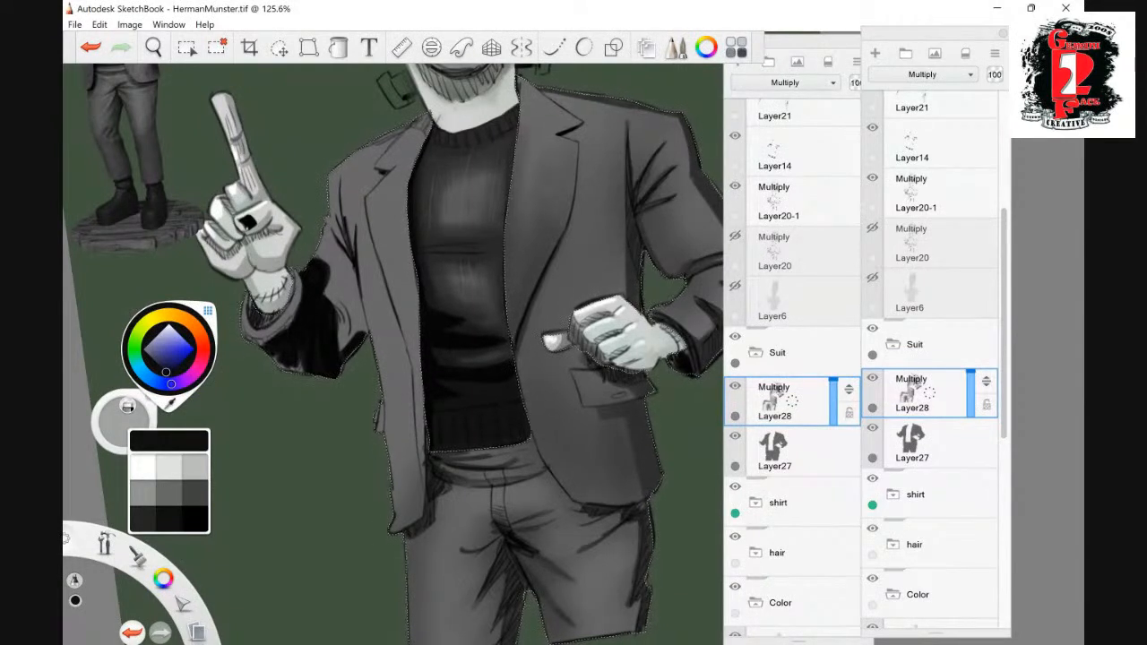
{"action": "left_click_drag", "start_coordinate": [246, 338], "coordinate": [263, 347]}
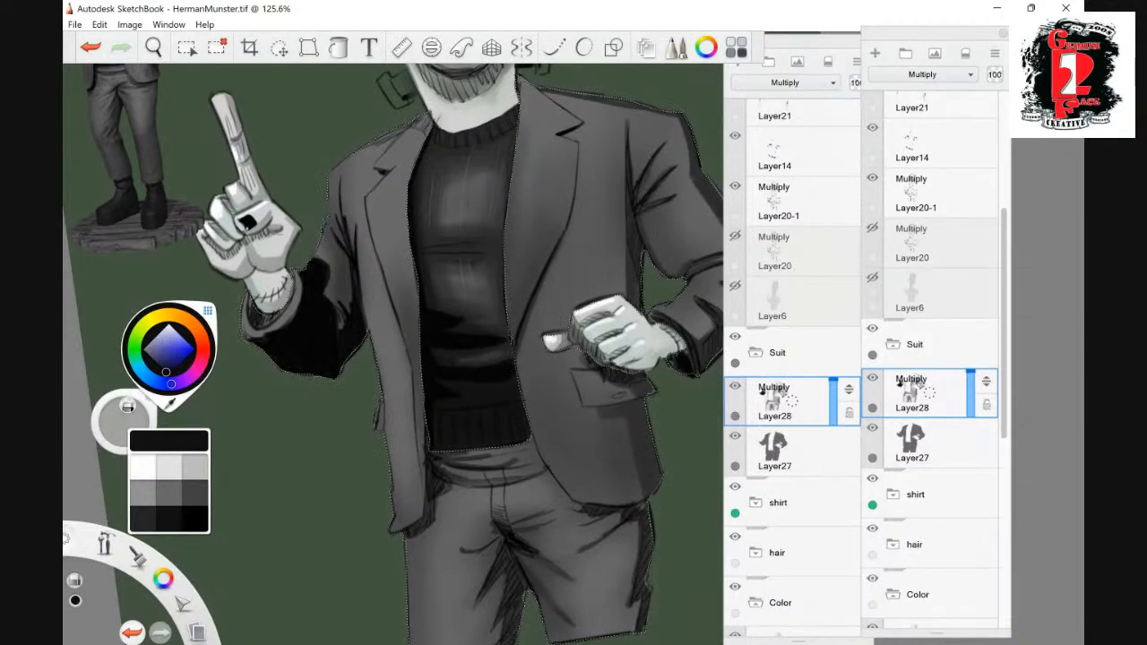
- Add a new layer above Layer28 in the Suit group and set its blending mode to Screen
{"action": "left_click", "coordinate": [153, 46]}
{"action": "left_click_drag", "start_coordinate": [576, 248], "coordinate": [165, 190]}
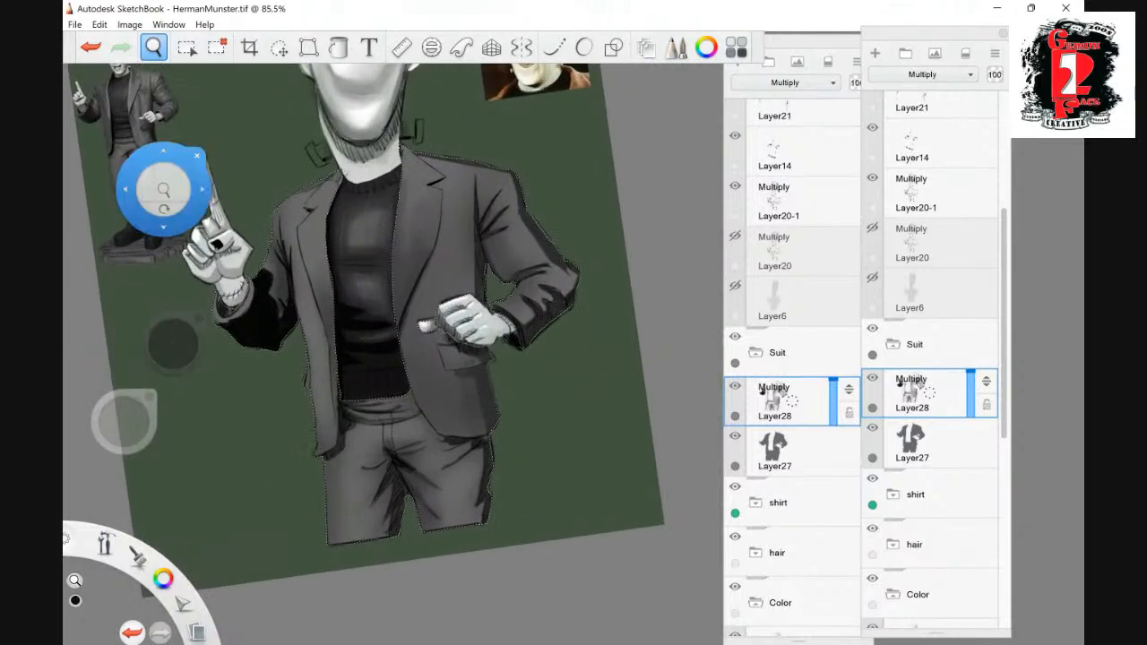
{"action": "left_click", "coordinate": [198, 156]}
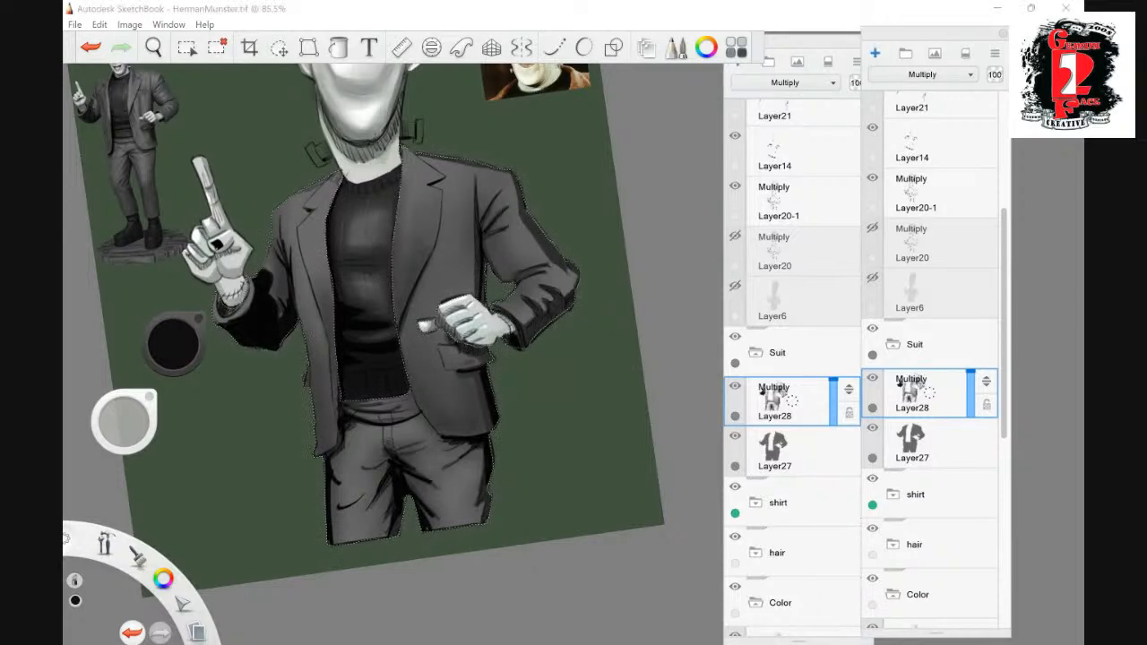
{"action": "left_click", "coordinate": [876, 54]}
{"action": "left_click", "coordinate": [785, 81]}
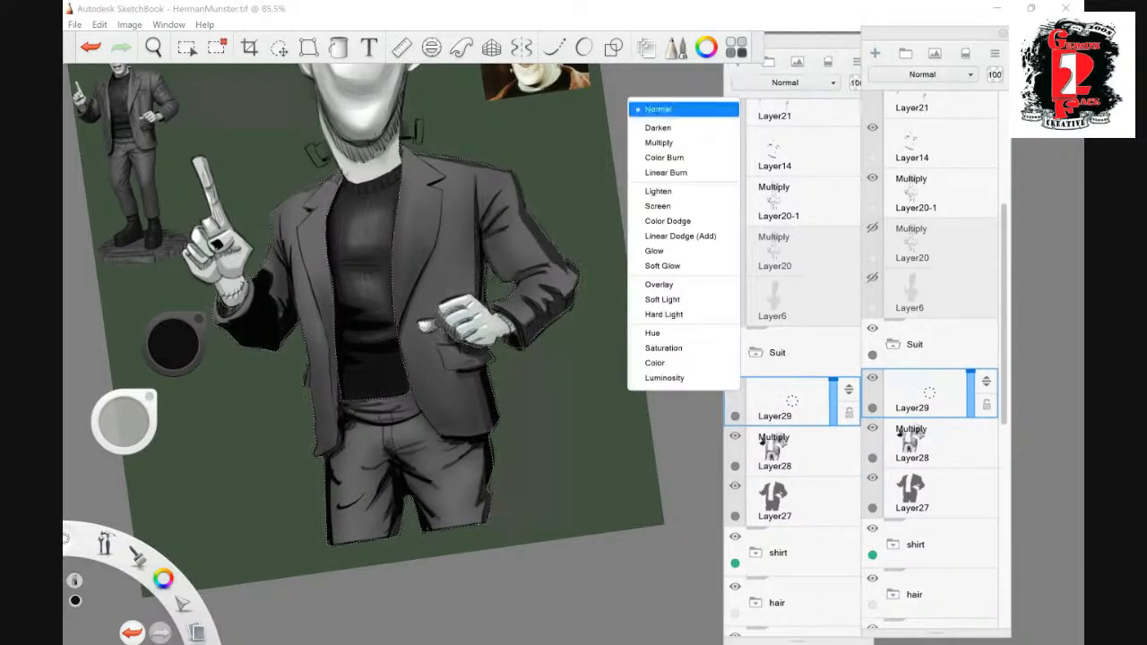
{"action": "left_click", "coordinate": [663, 207]}
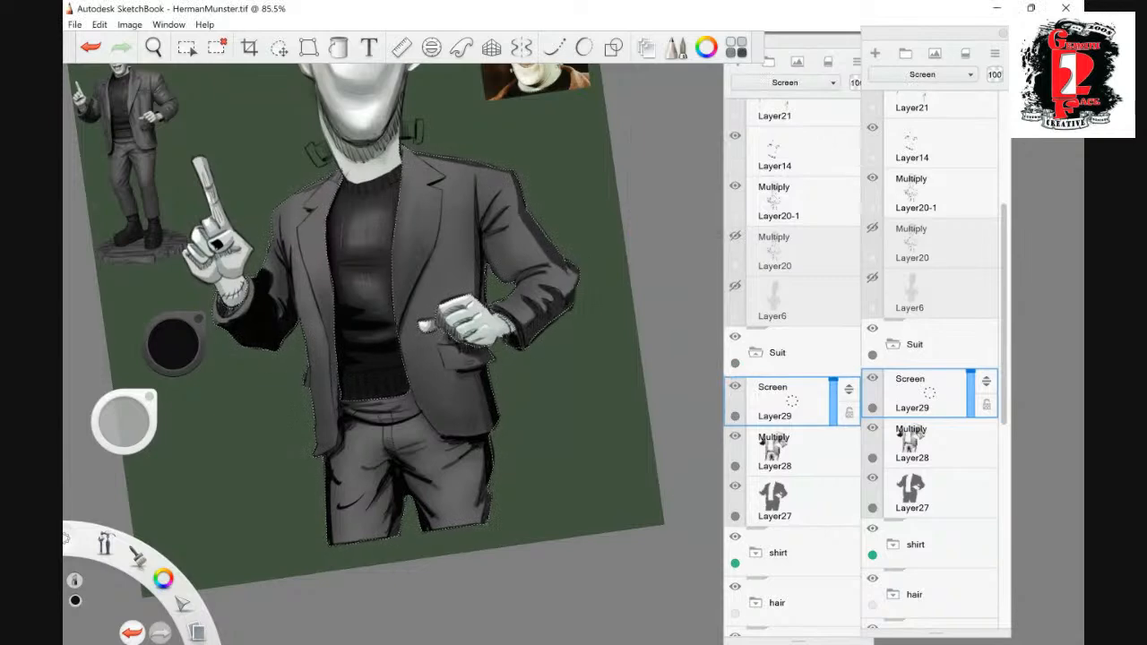
- Try highlight strokes in progressively darker greys on the trouser leg below the bent arm
{"action": "left_click", "coordinate": [173, 340]}
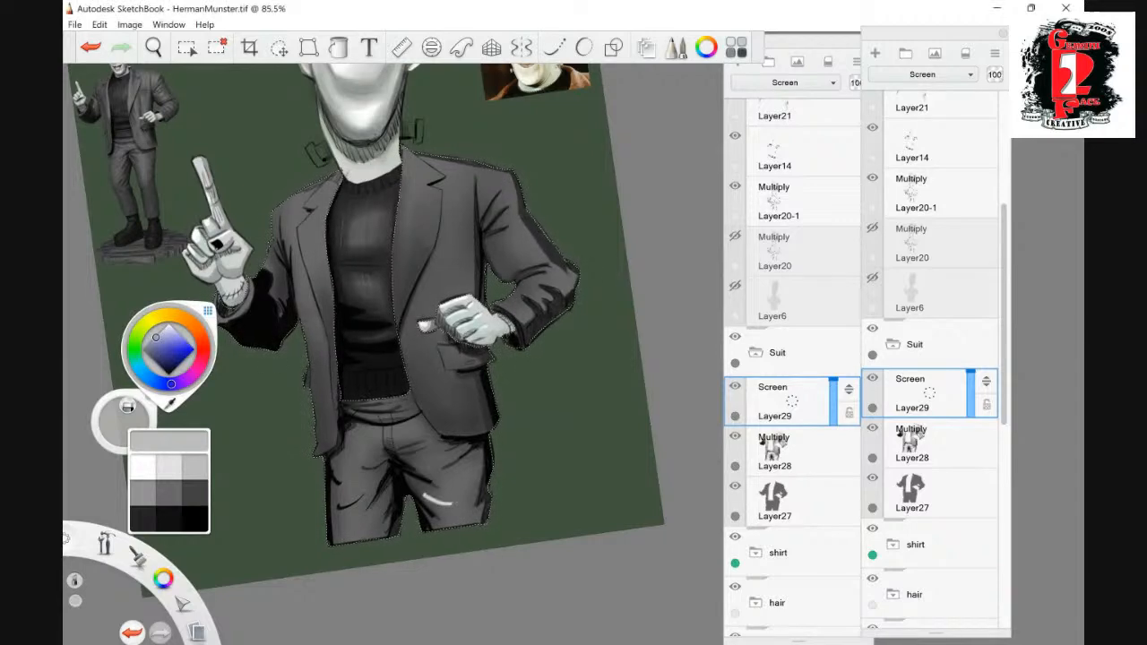
{"action": "key", "text": "ctrl+z"}
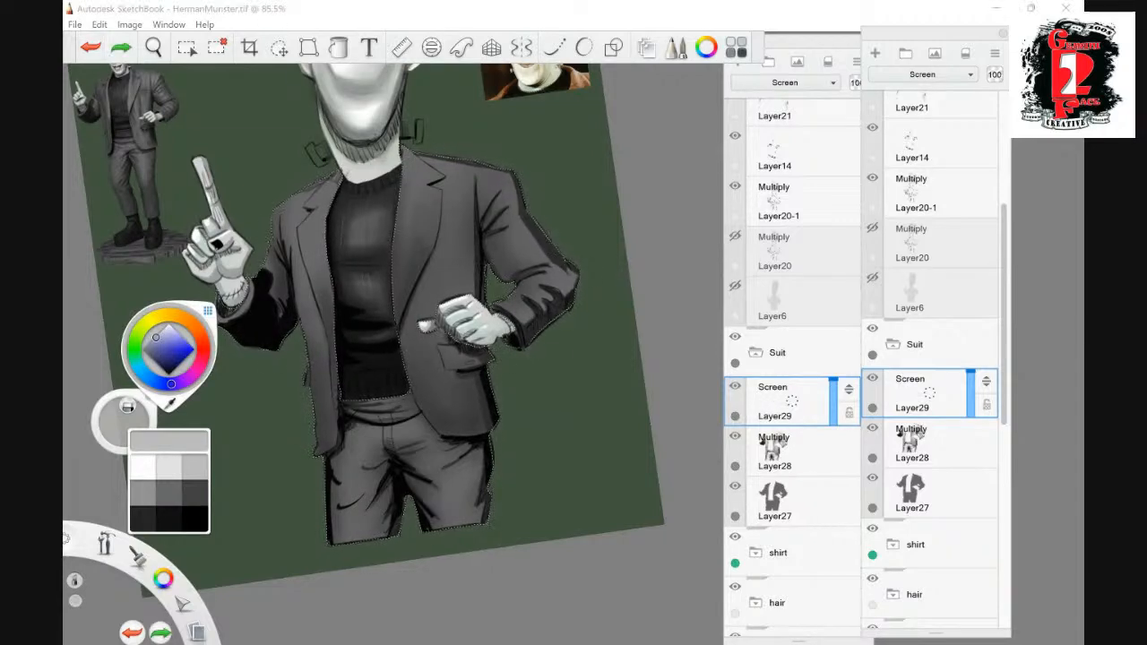
{"action": "left_click", "coordinate": [169, 494]}
{"action": "key", "text": "ctrl+y"}
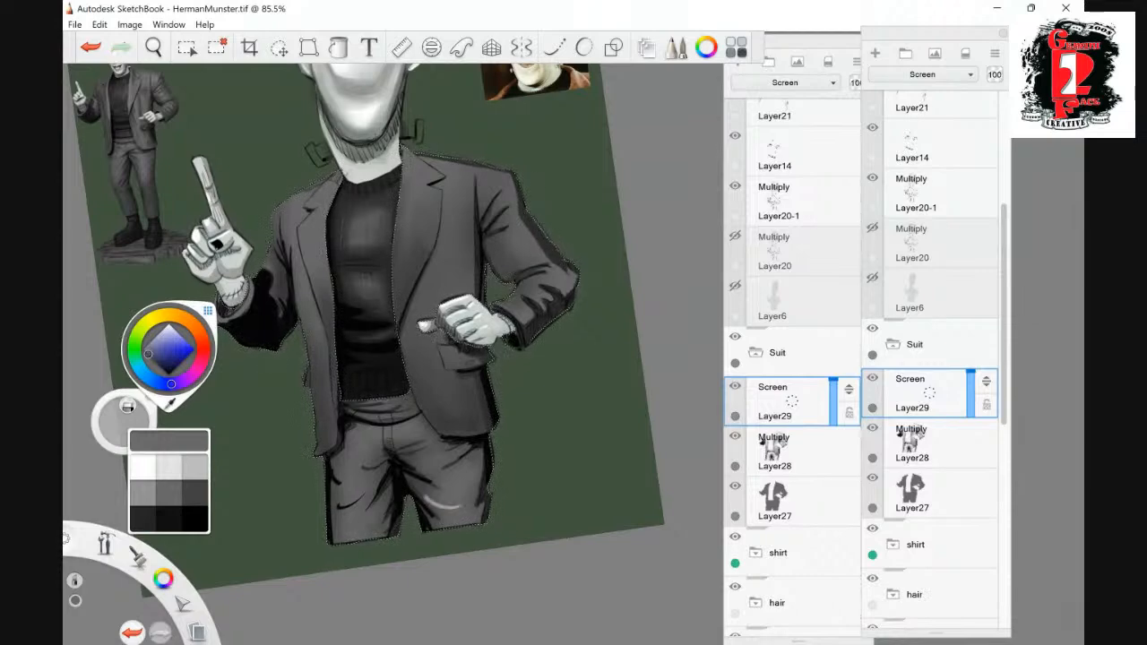
{"action": "key", "text": "ctrl+z"}
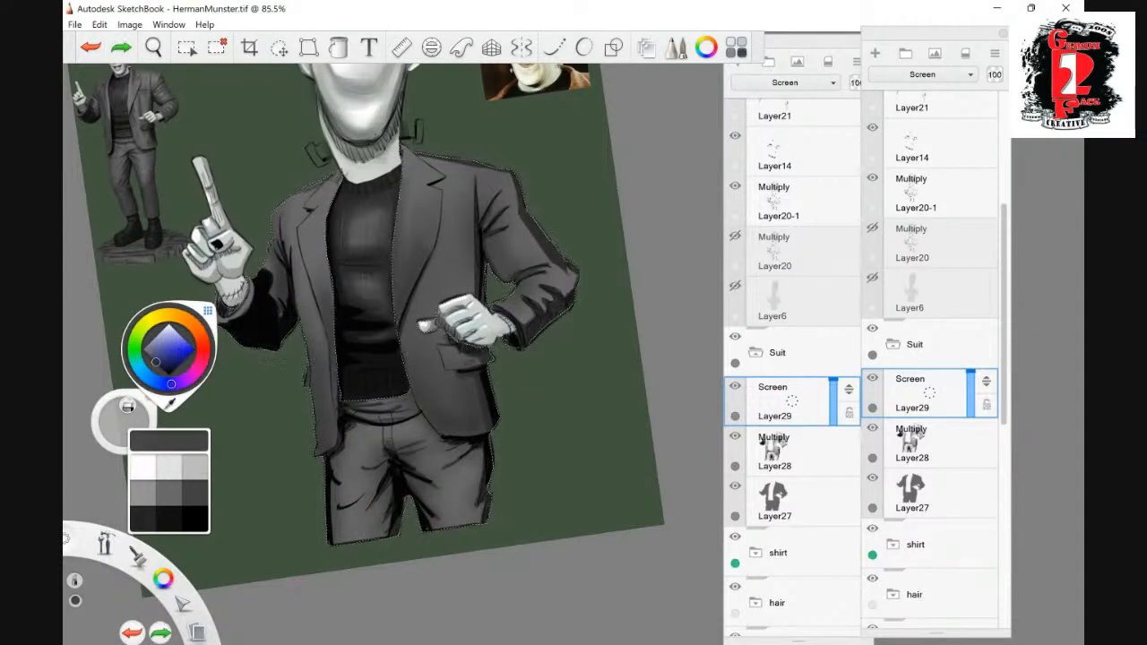
{"action": "key", "text": "ctrl+y"}
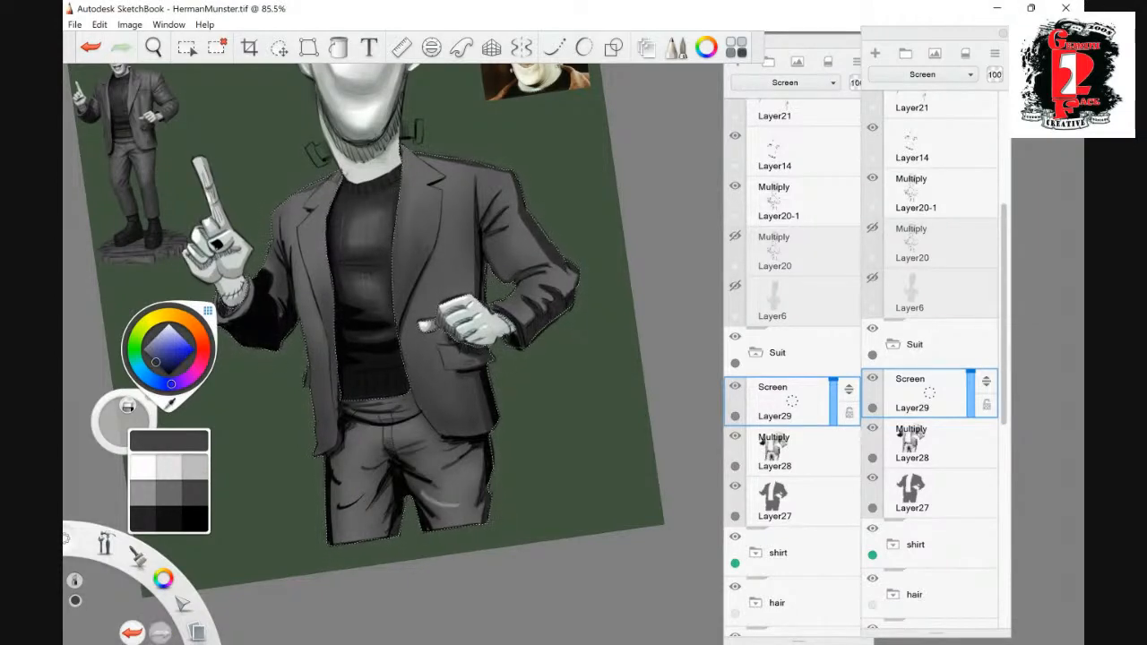
{"action": "key", "text": "ctrl+z"}
- Paint highlights in a very dark grey across the trouser legs, shoulders and sleeves on the Screen layer
{"action": "left_click", "coordinate": [163, 368]}
{"action": "mouse_move", "coordinate": [423, 492]}
{"action": "left_mouse_down"}
{"action": "mouse_move", "coordinate": [458, 507]}
{"action": "mouse_move", "coordinate": [458, 495]}
{"action": "left_mouse_up"}
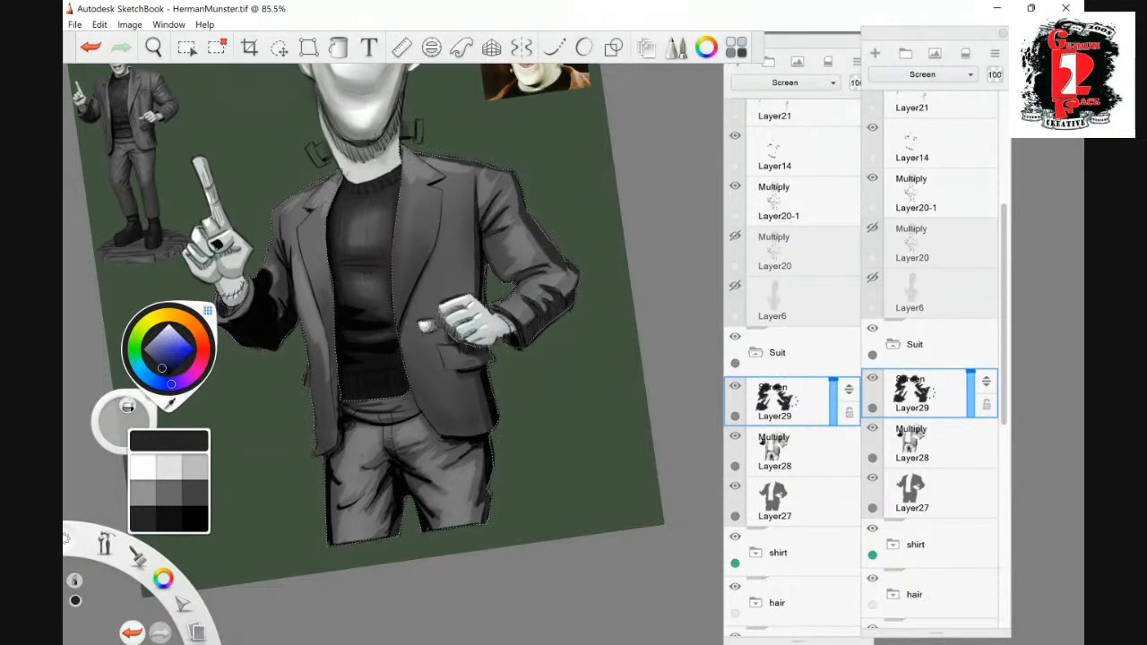
{"action": "key", "text": "ctrl+z"}
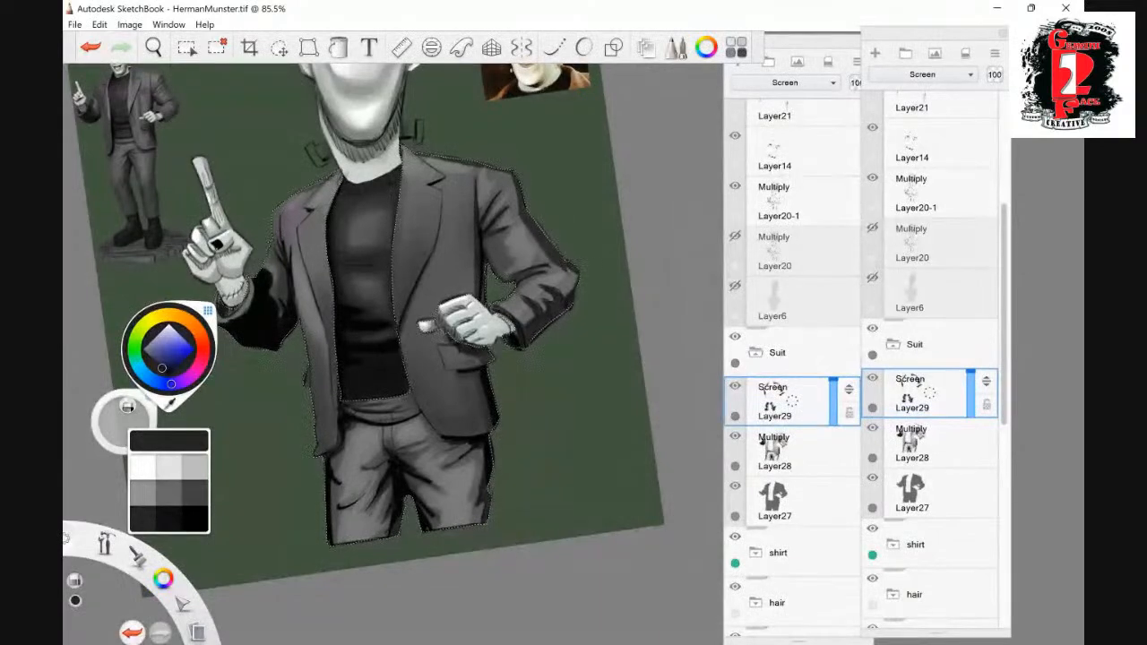
- Draw a thin mid-grey highlight along the notch and upper outer edge of the lapel on the bent arm's side
{"action": "left_click", "coordinate": [153, 47]}
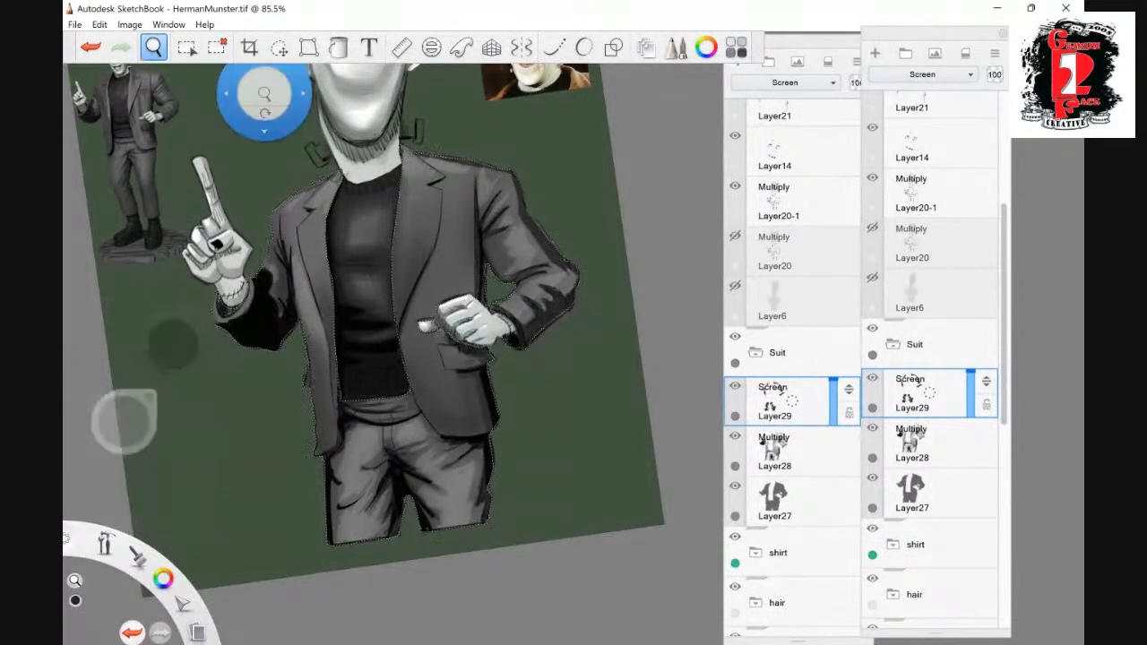
{"action": "left_click_drag", "start_coordinate": [515, 351], "coordinate": [592, 351]}
{"action": "left_click_drag", "start_coordinate": [498, 305], "coordinate": [577, 513]}
{"action": "left_click_drag", "start_coordinate": [499, 339], "coordinate": [543, 339]}
{"action": "left_click_drag", "start_coordinate": [493, 292], "coordinate": [530, 390]}
{"action": "left_click", "coordinate": [528, 294]}
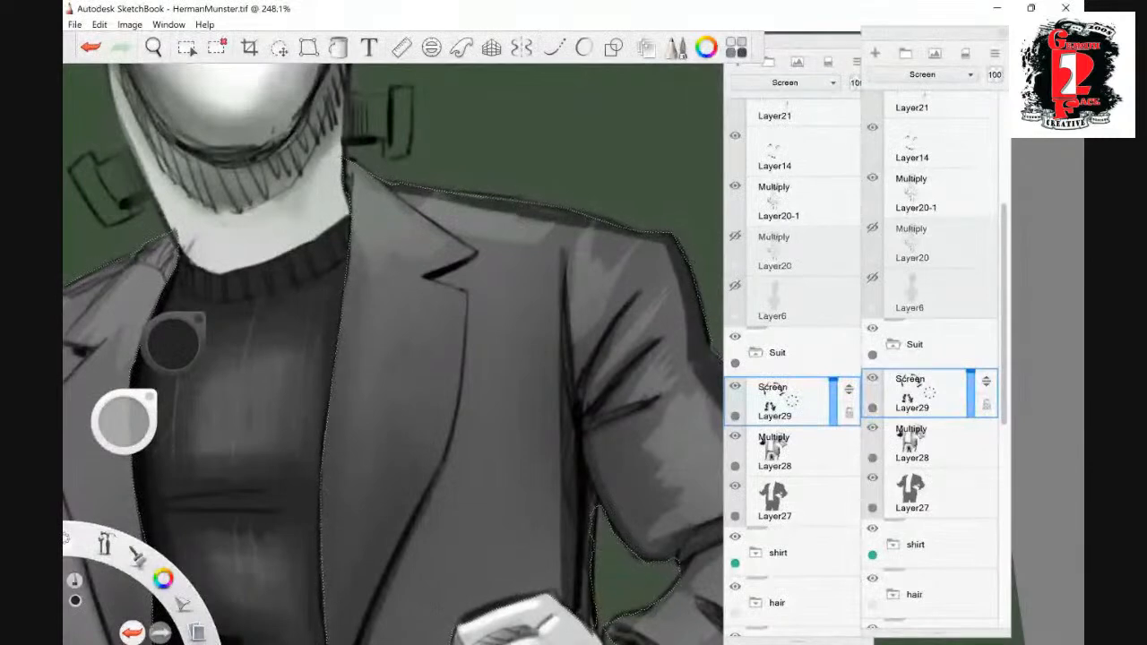
{"action": "key", "text": "ctrl+z"}
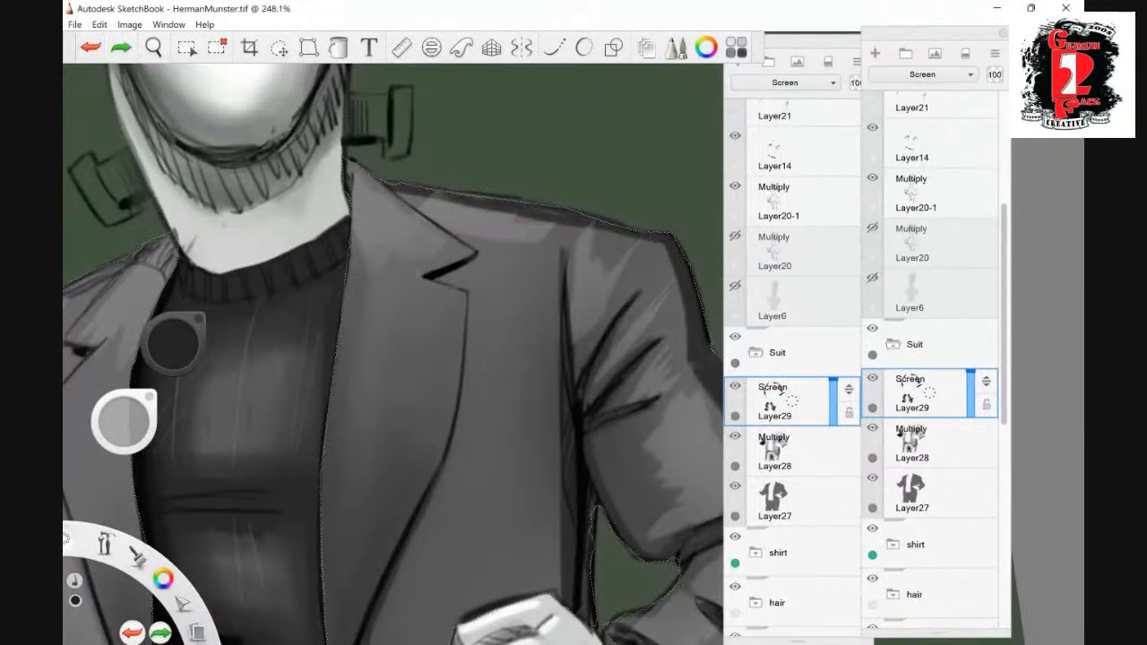
{"action": "left_click", "coordinate": [124, 421]}
{"action": "left_click_drag", "start_coordinate": [465, 294], "coordinate": [402, 266]}
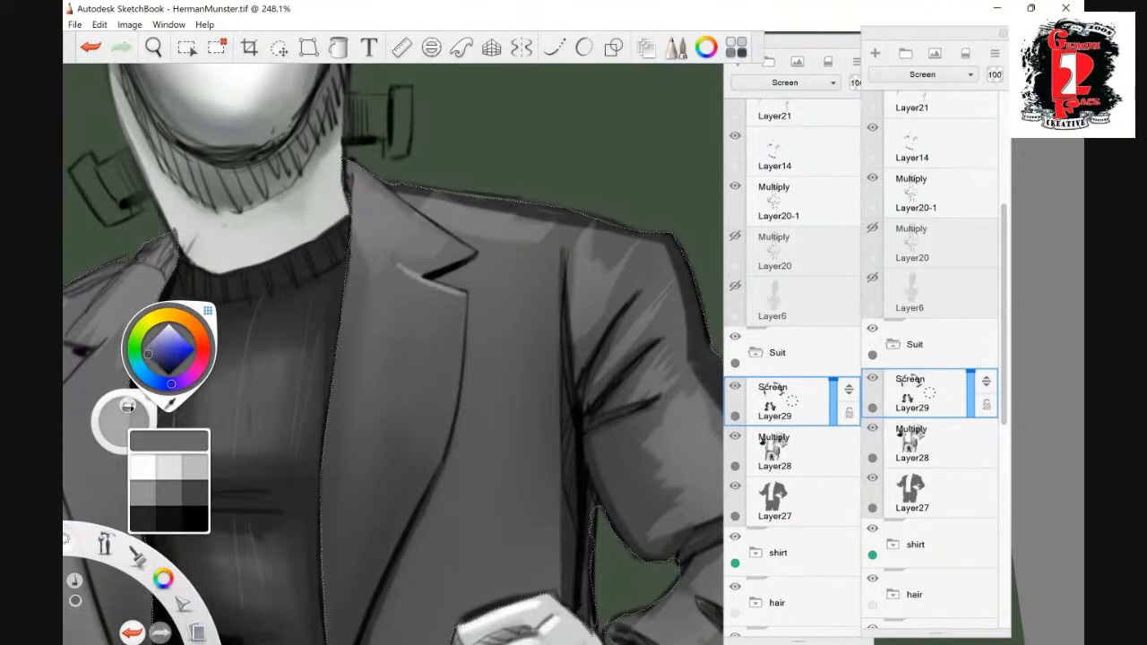
{"action": "left_click_drag", "start_coordinate": [451, 423], "coordinate": [466, 299]}
- Continue the thin highlight down that lapel's lower edge and along the collar edge above its notch
{"action": "key", "text": "space"}
{"action": "left_click_drag", "start_coordinate": [428, 413], "coordinate": [423, 205]}
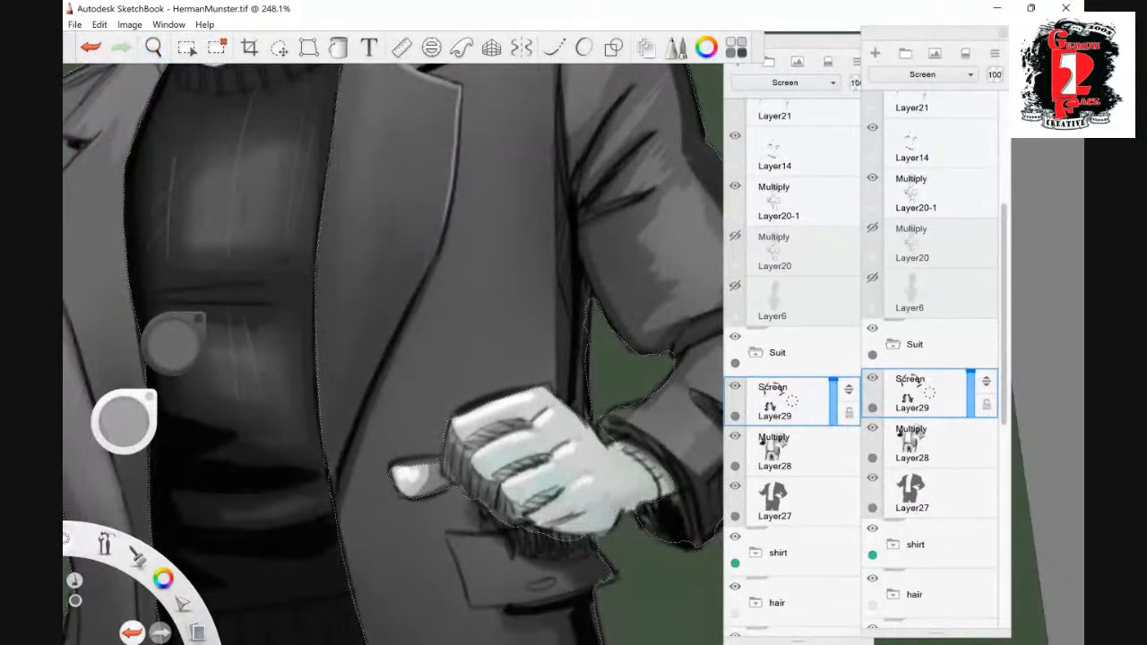
{"action": "mouse_move", "coordinate": [435, 258]}
{"action": "left_mouse_down"}
{"action": "mouse_move", "coordinate": [447, 210]}
{"action": "mouse_move", "coordinate": [357, 420]}
{"action": "left_mouse_up"}
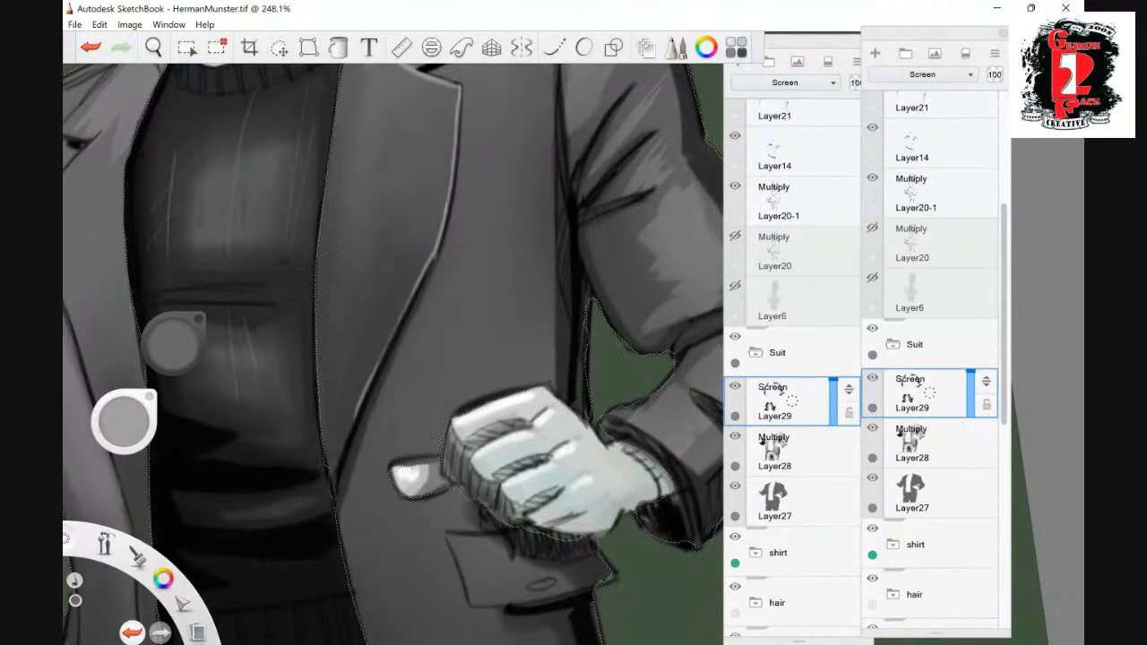
{"action": "left_click", "coordinate": [154, 47]}
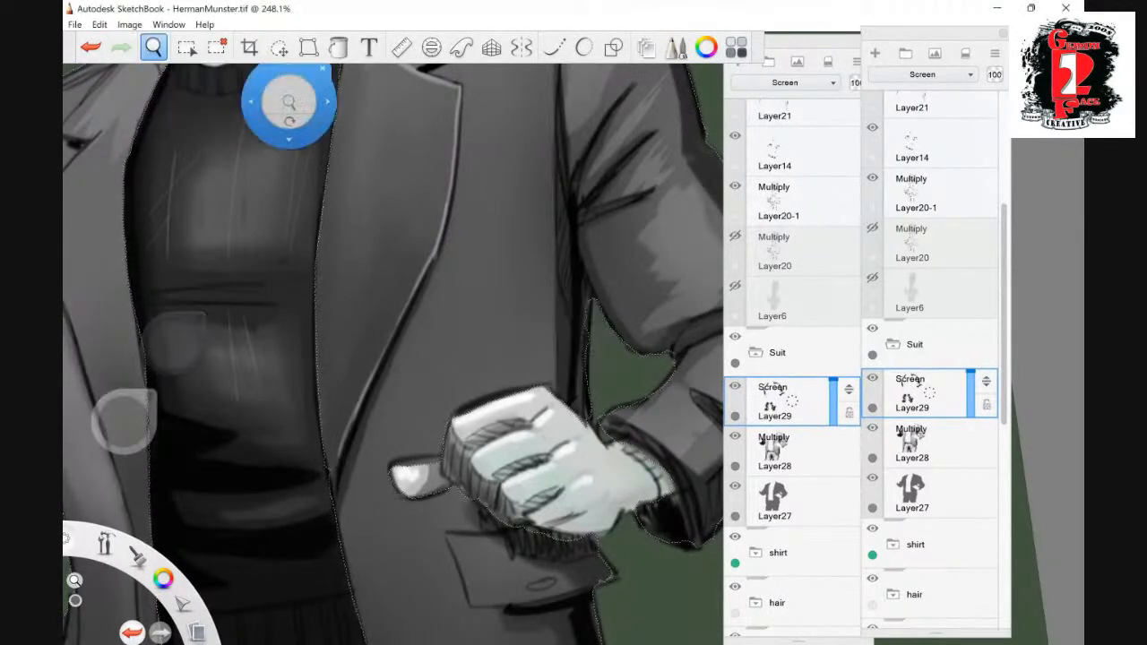
{"action": "left_click_drag", "start_coordinate": [289, 103], "coordinate": [324, 355]}
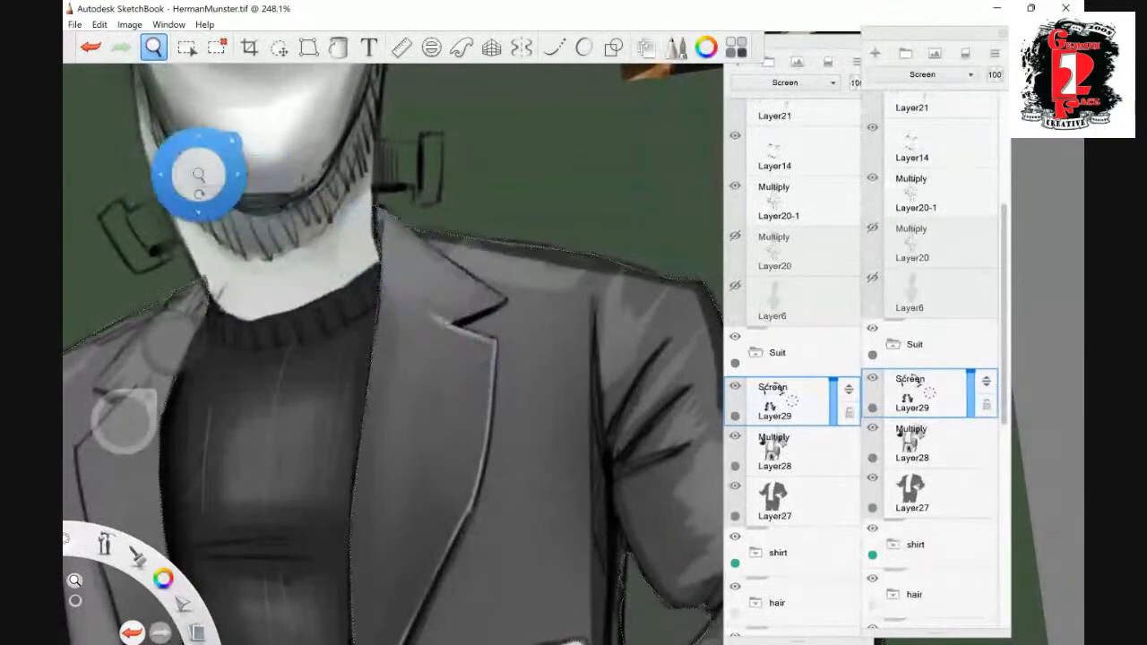
{"action": "left_click_drag", "start_coordinate": [503, 299], "coordinate": [409, 226]}
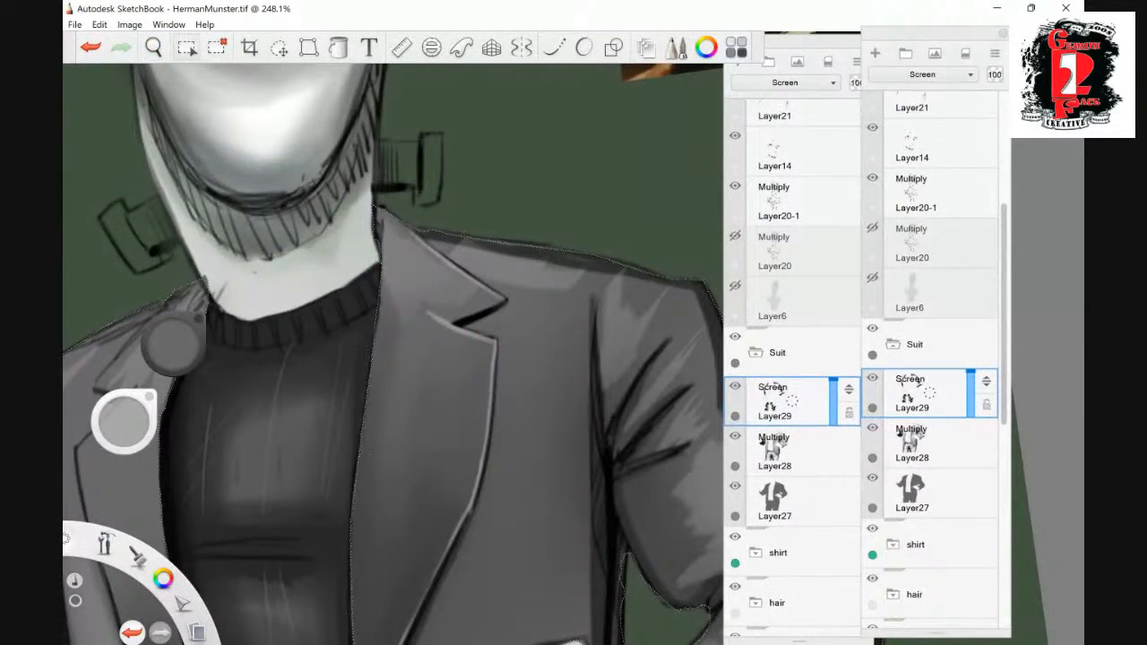
- Draw a thin highlight along the collar, notch and outer edge of the lapel on the raised arm's side
{"action": "left_click", "coordinate": [153, 47]}
{"action": "left_click_drag", "start_coordinate": [287, 327], "coordinate": [479, 171]}
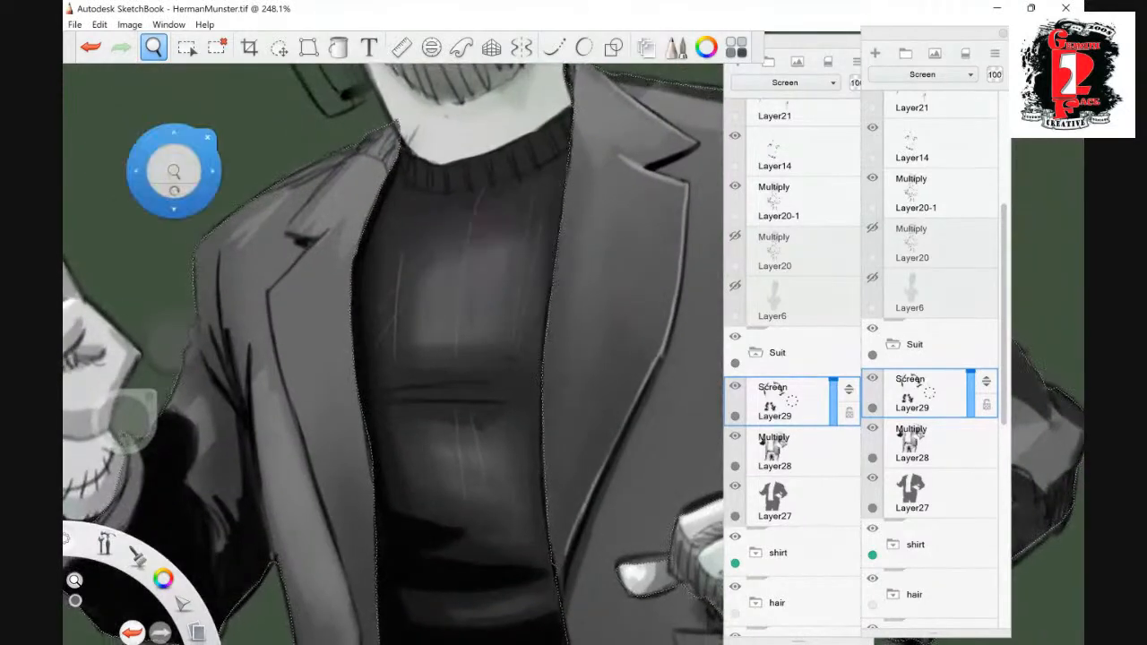
{"action": "left_click", "coordinate": [153, 47]}
{"action": "mouse_move", "coordinate": [360, 161]}
{"action": "left_mouse_down"}
{"action": "mouse_move", "coordinate": [290, 230]}
{"action": "mouse_move", "coordinate": [270, 297]}
{"action": "mouse_move", "coordinate": [293, 404]}
{"action": "left_mouse_up"}
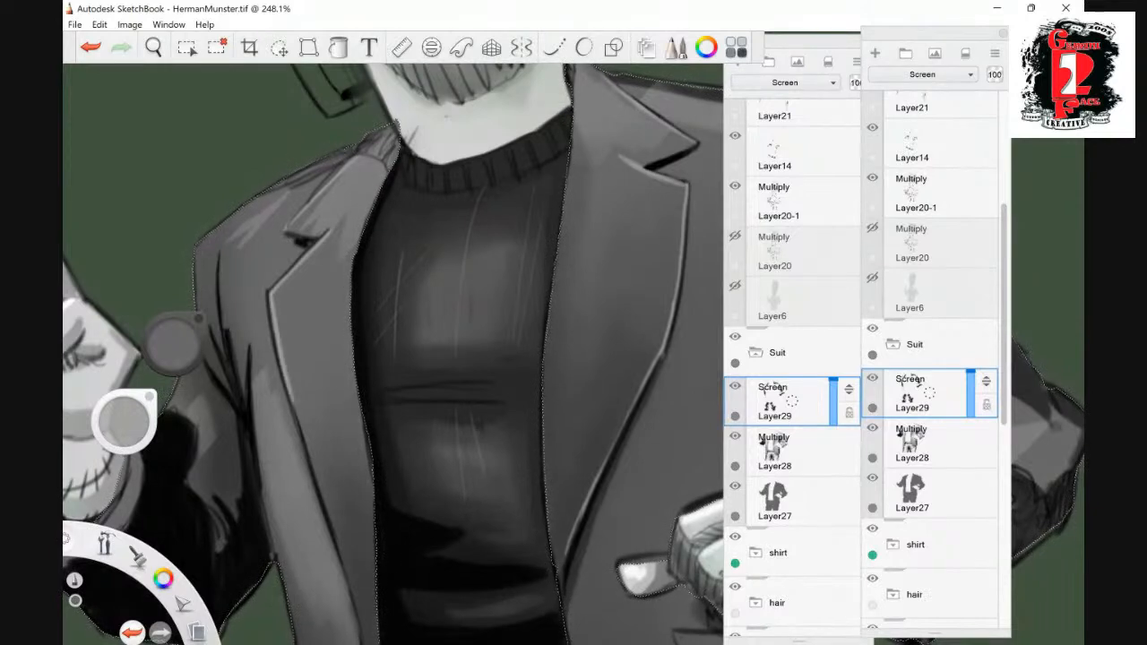
- Add fine highlight strokes to the shoulder, upper sleeve and elbow folds of the raised arm
{"action": "left_click_drag", "start_coordinate": [236, 318], "coordinate": [242, 376]}
{"action": "mouse_move", "coordinate": [226, 289]}
{"action": "left_mouse_down"}
{"action": "mouse_move", "coordinate": [224, 373]}
{"action": "mouse_move", "coordinate": [209, 298]}
{"action": "left_mouse_up"}
{"action": "left_click_drag", "start_coordinate": [207, 351], "coordinate": [230, 388]}
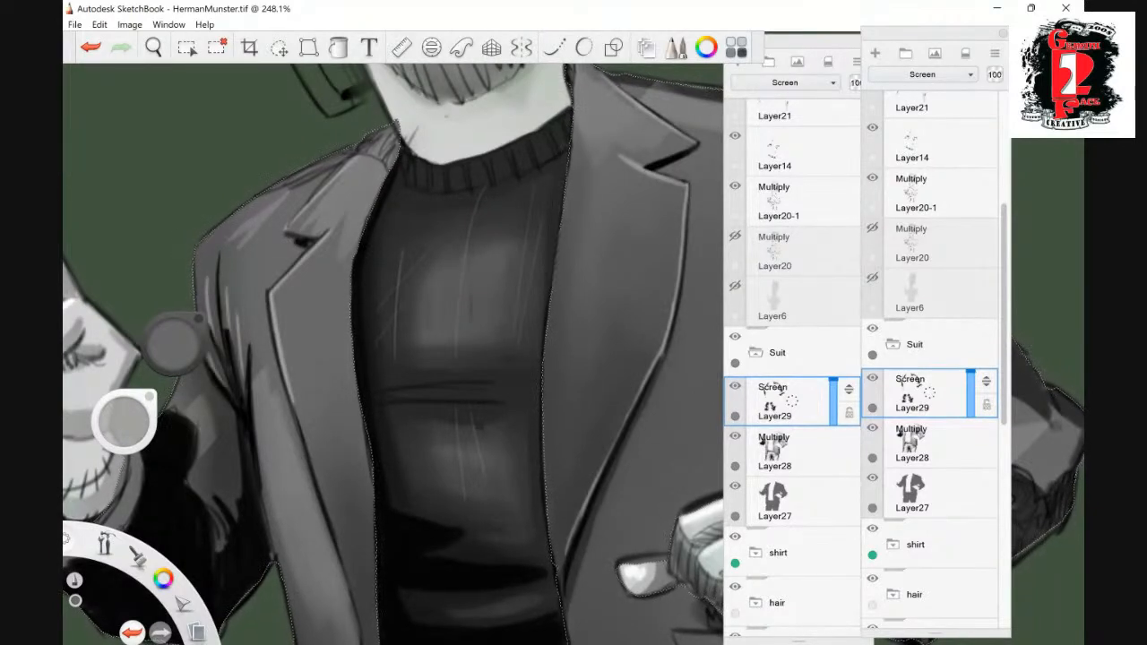
{"action": "left_click_drag", "start_coordinate": [201, 489], "coordinate": [217, 517]}
{"action": "mouse_move", "coordinate": [216, 484]}
{"action": "left_mouse_down"}
{"action": "mouse_move", "coordinate": [233, 512]}
{"action": "mouse_move", "coordinate": [219, 490]}
{"action": "left_mouse_up"}
{"action": "mouse_move", "coordinate": [212, 473]}
{"action": "left_mouse_down"}
{"action": "mouse_move", "coordinate": [237, 499]}
{"action": "mouse_move", "coordinate": [231, 473]}
{"action": "left_mouse_up"}
- Zoom out to the whole figure and turn the canvas back upright
{"action": "key", "text": "space"}
{"action": "mouse_move", "coordinate": [553, 282]}
{"action": "left_mouse_down"}
{"action": "mouse_move", "coordinate": [455, 296]}
{"action": "mouse_move", "coordinate": [352, 334]}
{"action": "left_mouse_up"}
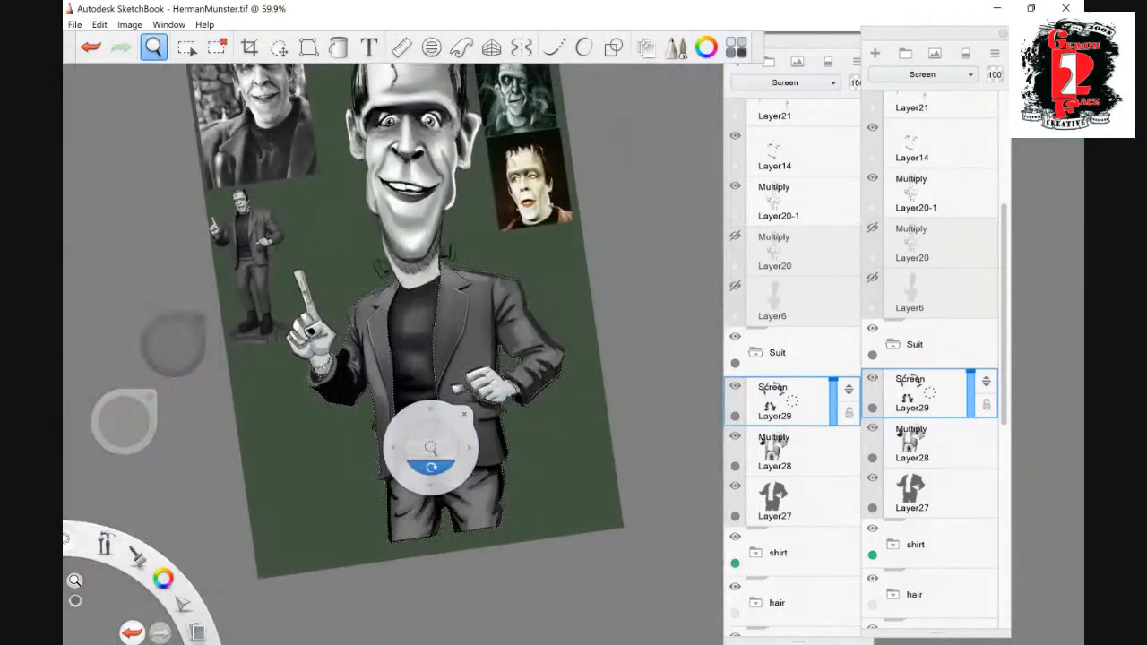
{"action": "left_click_drag", "start_coordinate": [431, 463], "coordinate": [414, 442]}
{"action": "left_click_drag", "start_coordinate": [488, 408], "coordinate": [471, 406]}
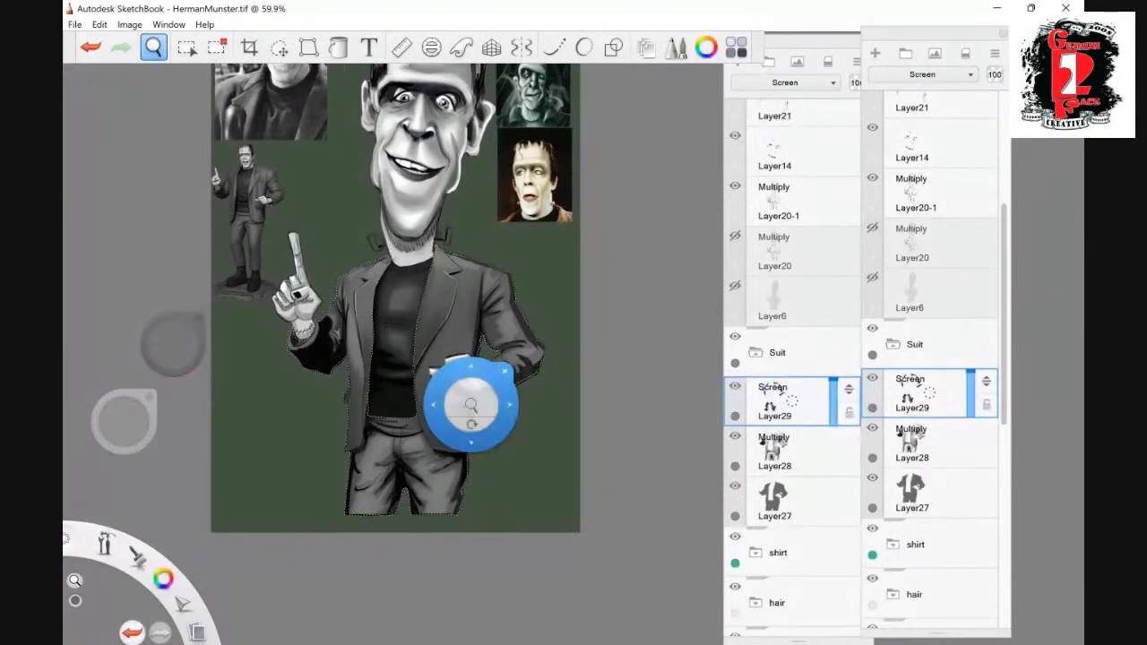
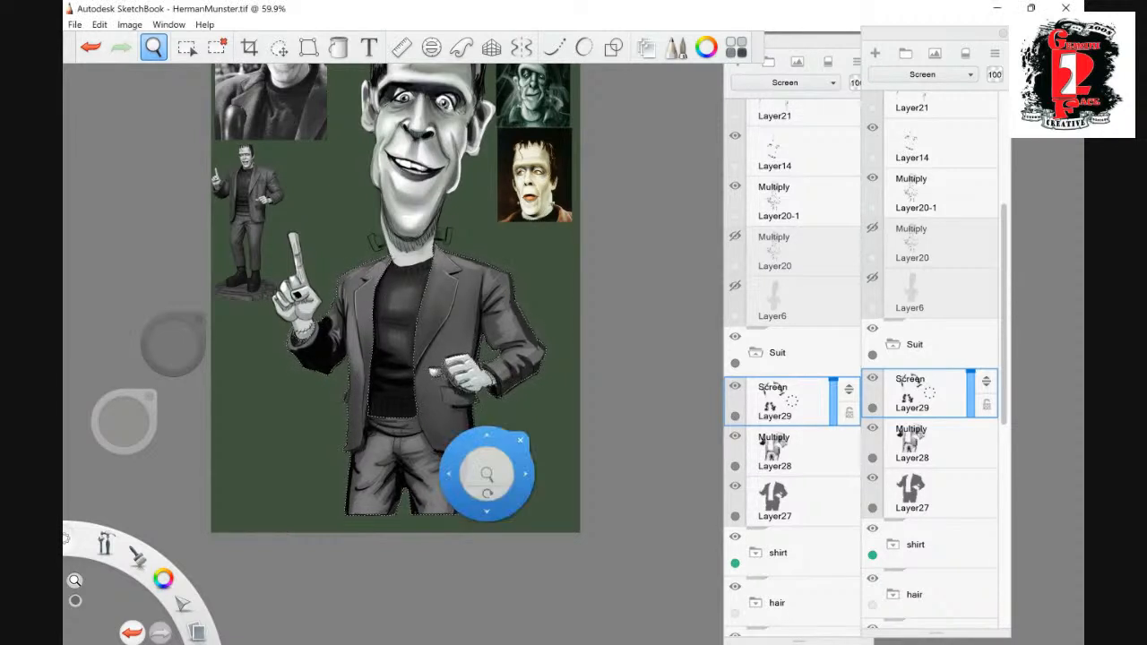
- Clear the suit selection and zoom in on the neck and shoulders
{"action": "key", "text": "ctrl+d"}
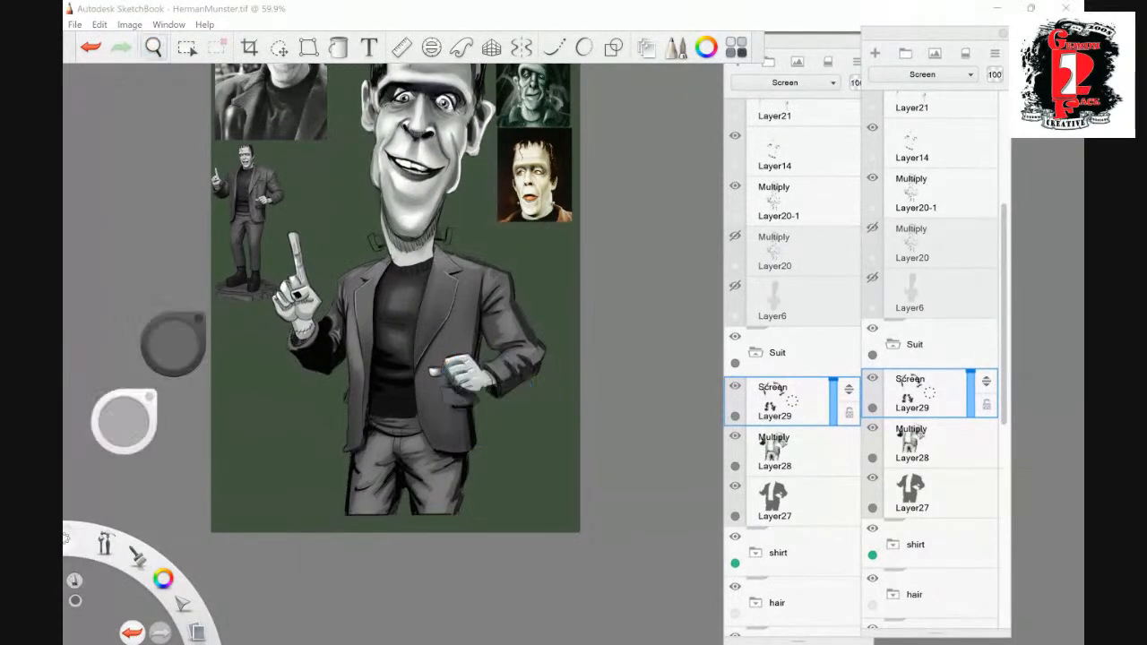
{"action": "left_click", "coordinate": [154, 48]}
{"action": "left_click_drag", "start_coordinate": [460, 233], "coordinate": [581, 230]}
{"action": "left_click", "coordinate": [437, 225]}
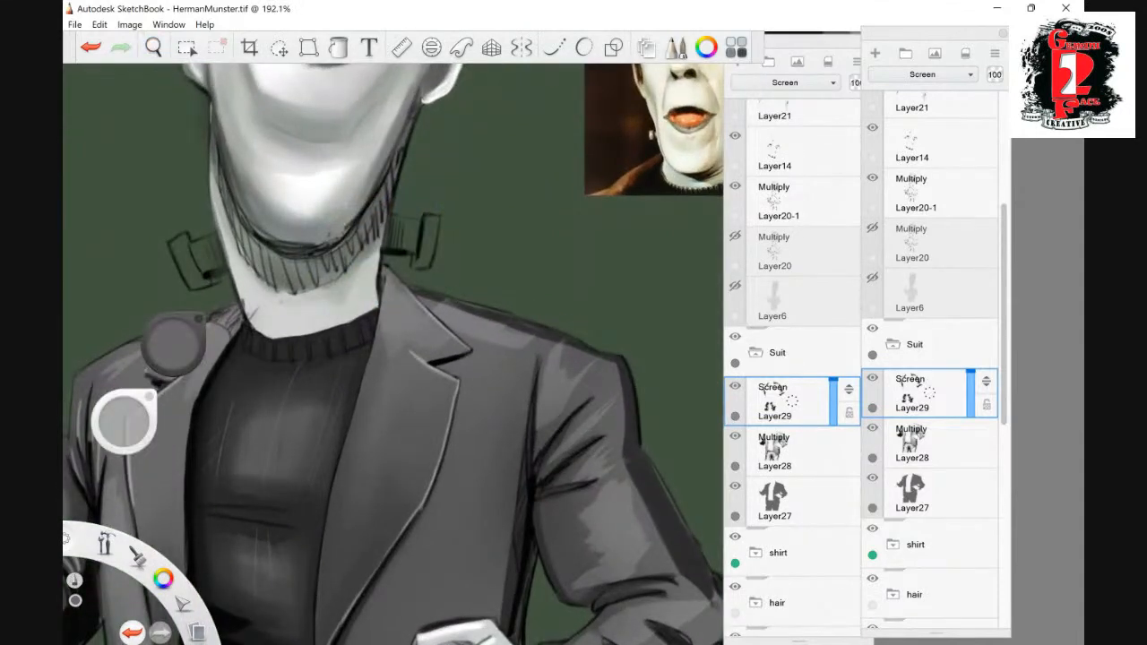
- Collapse the Suit, Color and Group1 layer groups to shorten the layer list
{"action": "left_click", "coordinate": [773, 352]}
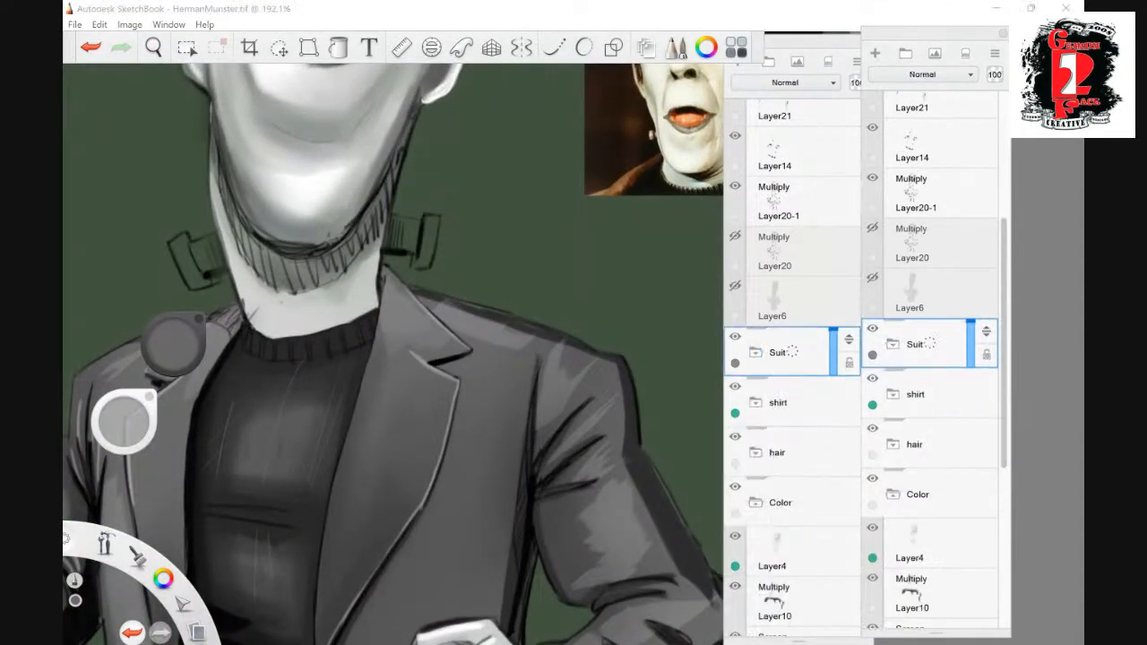
{"action": "left_click", "coordinate": [757, 503]}
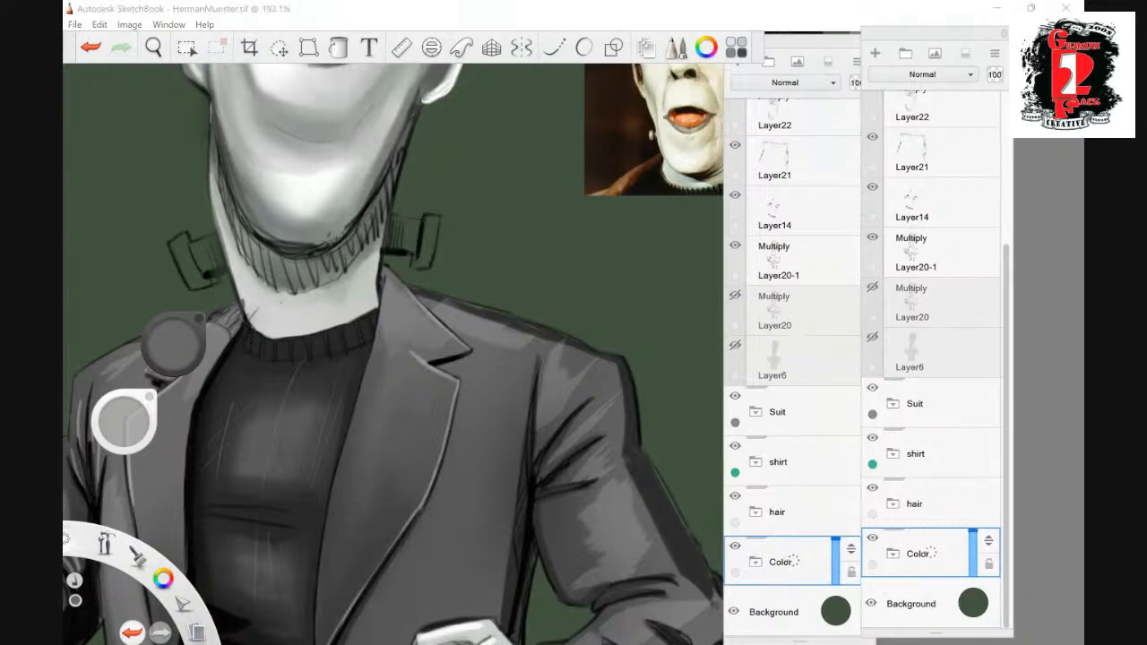
{"action": "left_click_drag", "start_coordinate": [937, 34], "coordinate": [762, 45]}
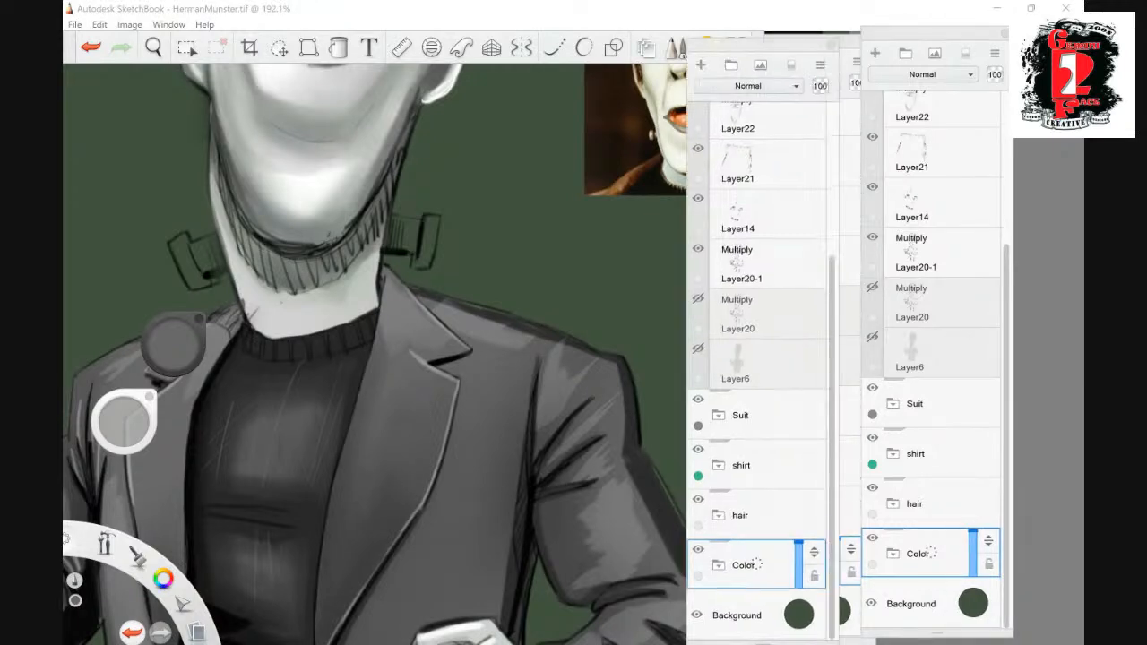
{"action": "left_click", "coordinate": [756, 414]}
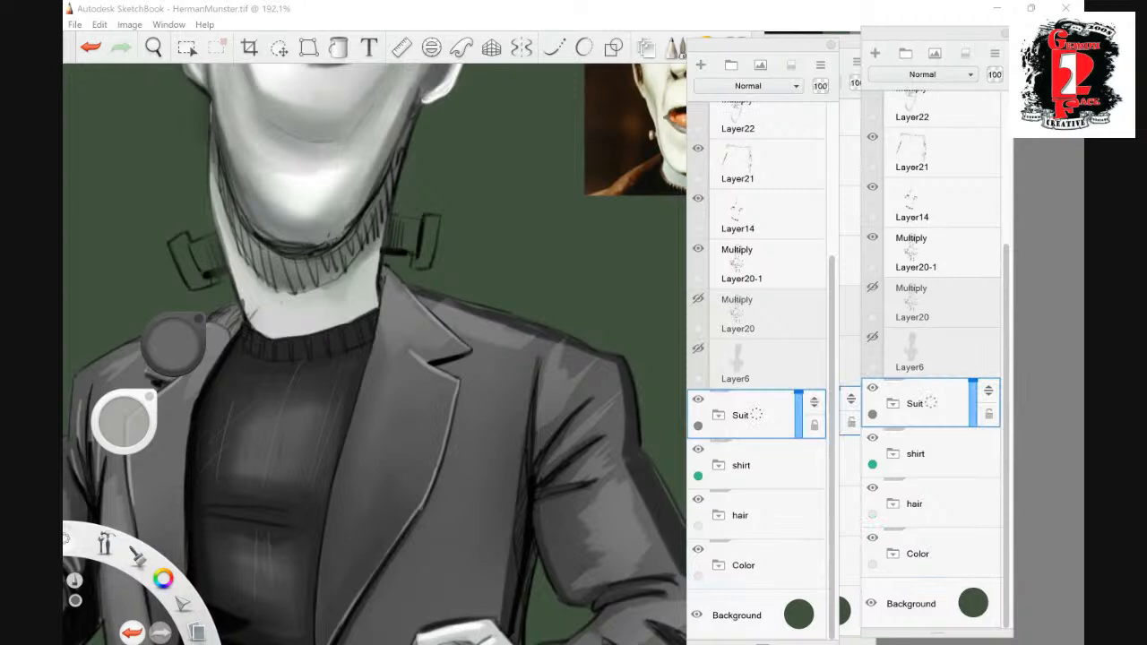
{"action": "scroll", "coordinate": [756, 359], "scroll_direction": "up", "scroll_amount": 4}
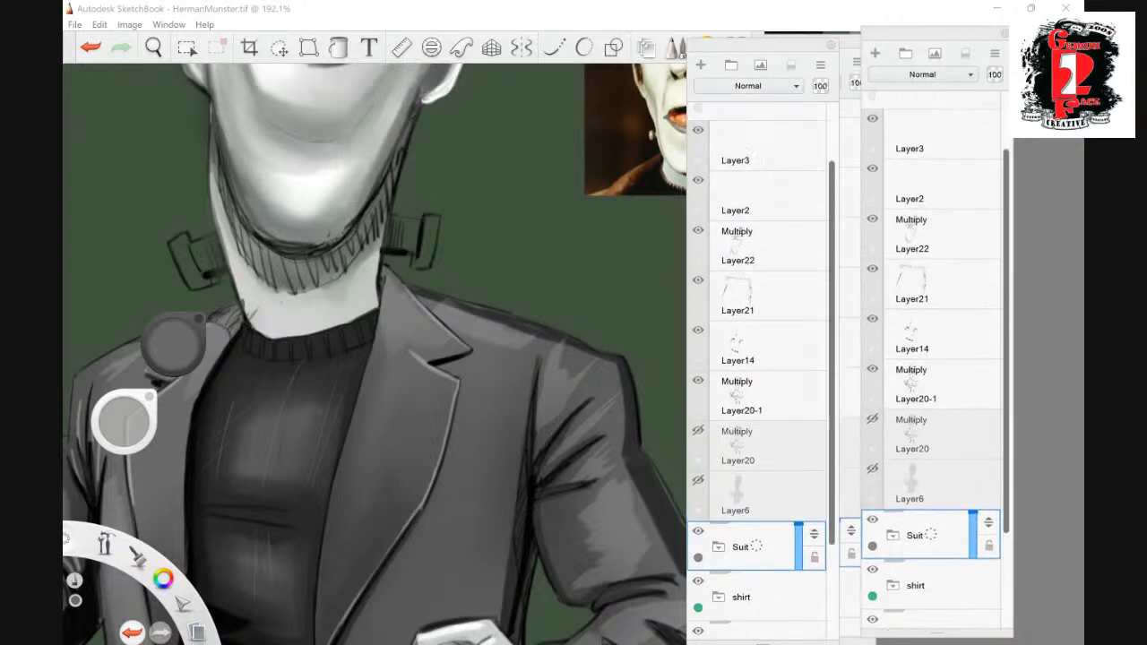
{"action": "left_click", "coordinate": [719, 179]}
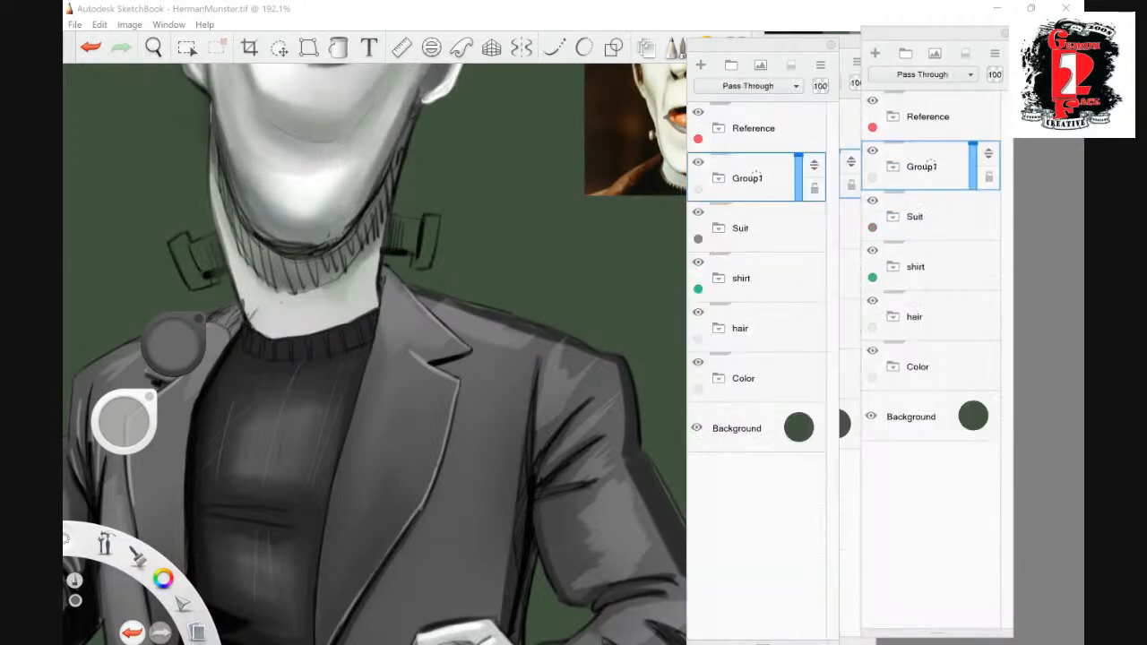
- Create a layer group named Neck plugs above Group1, give it an orange label and add an empty layer inside it
{"action": "left_click", "coordinate": [731, 65]}
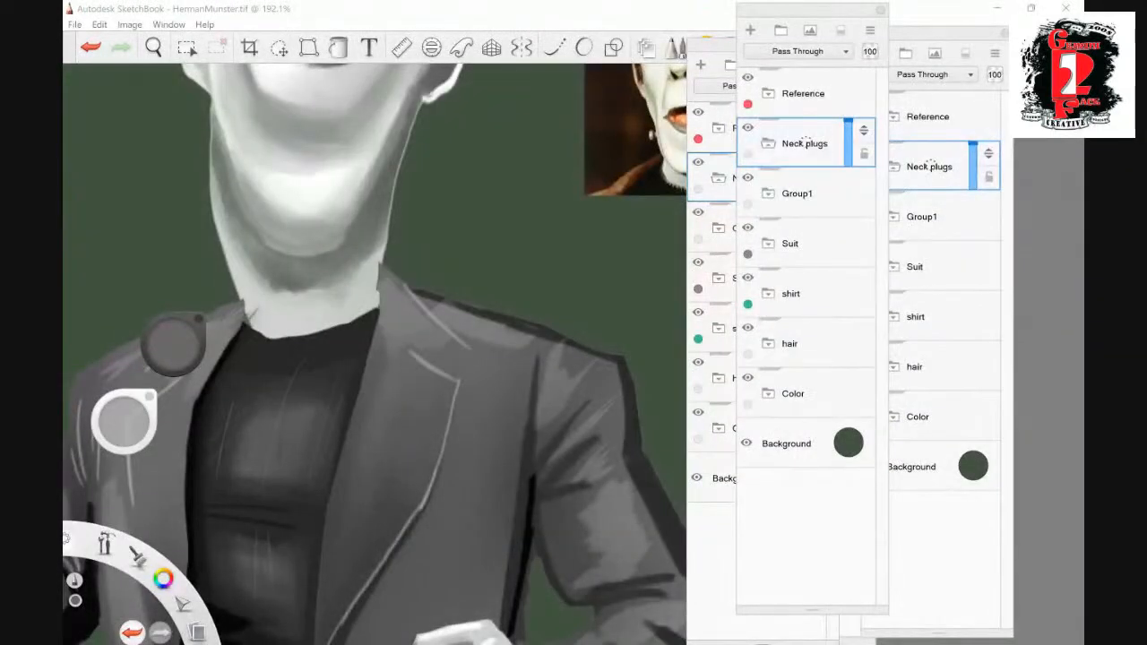
{"action": "left_click", "coordinate": [747, 154]}
{"action": "left_click", "coordinate": [751, 30]}
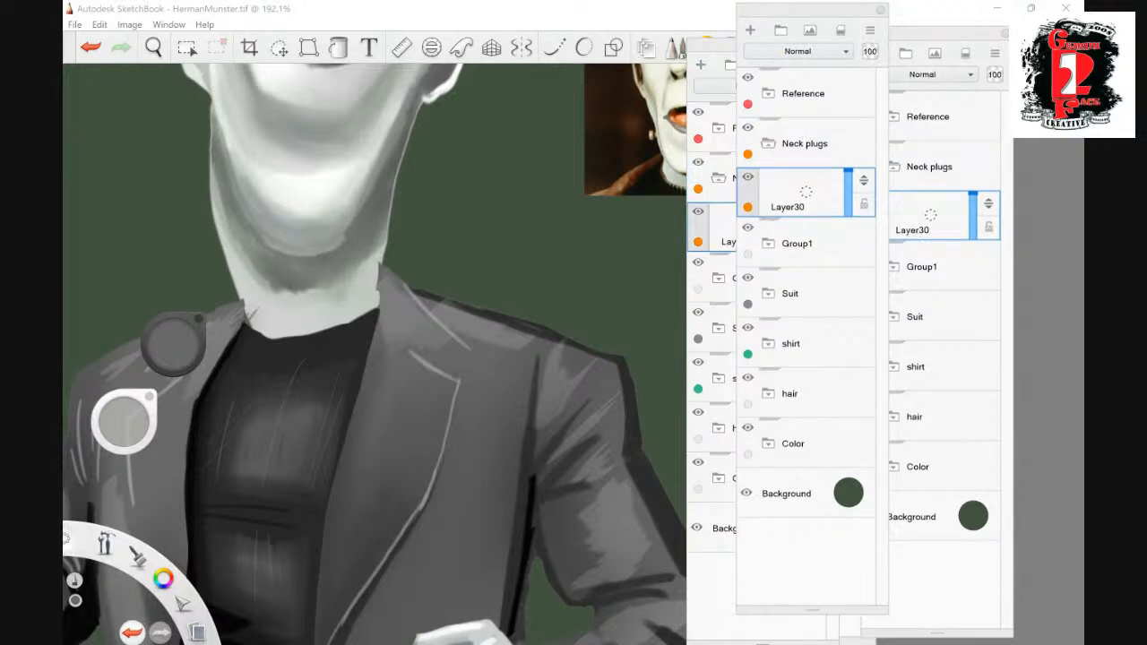
- Collapse the Neck plugs group and reorder the groups so it sits directly beneath the Color group
{"action": "left_click", "coordinate": [153, 46]}
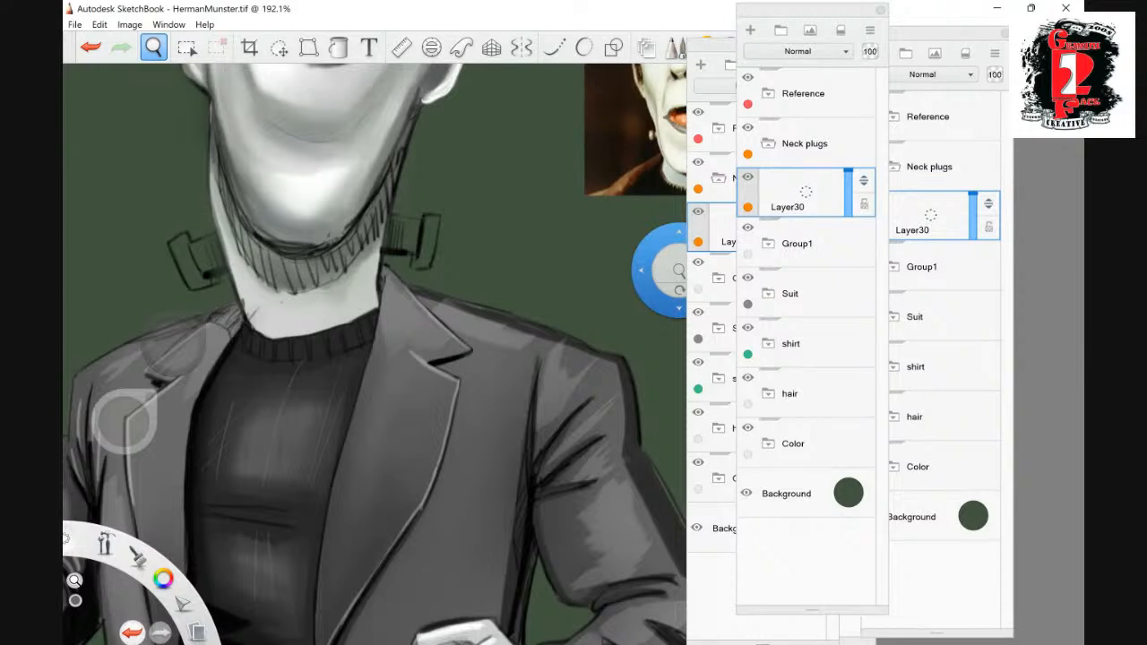
{"action": "left_click_drag", "start_coordinate": [806, 192], "coordinate": [805, 142]}
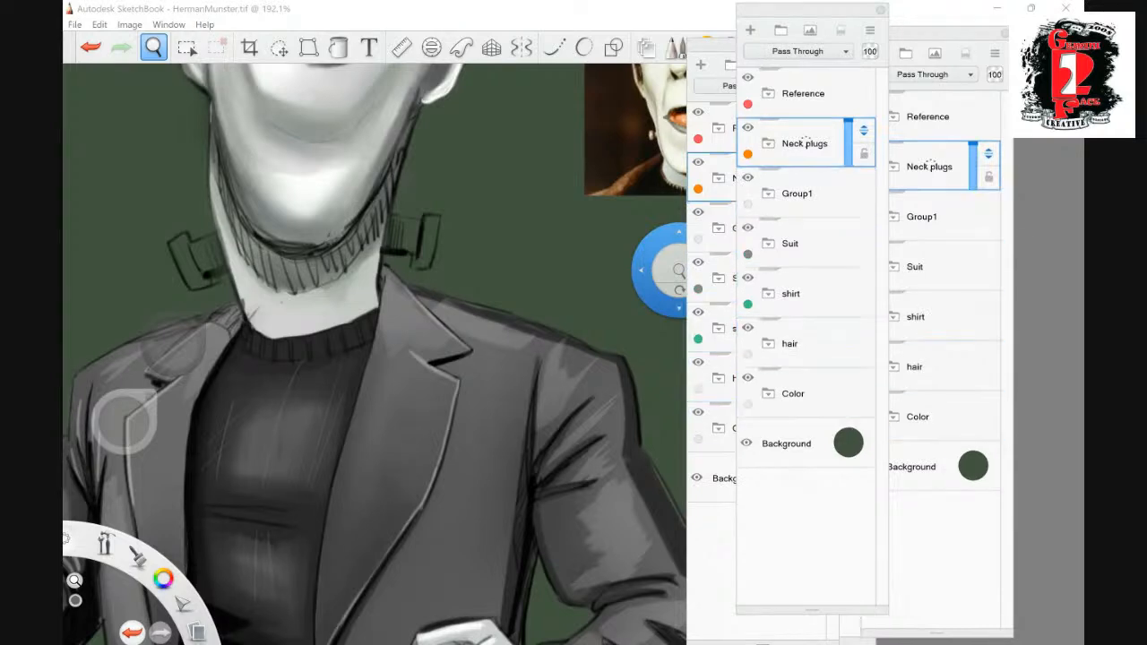
{"action": "left_click_drag", "start_coordinate": [806, 141], "coordinate": [805, 341]}
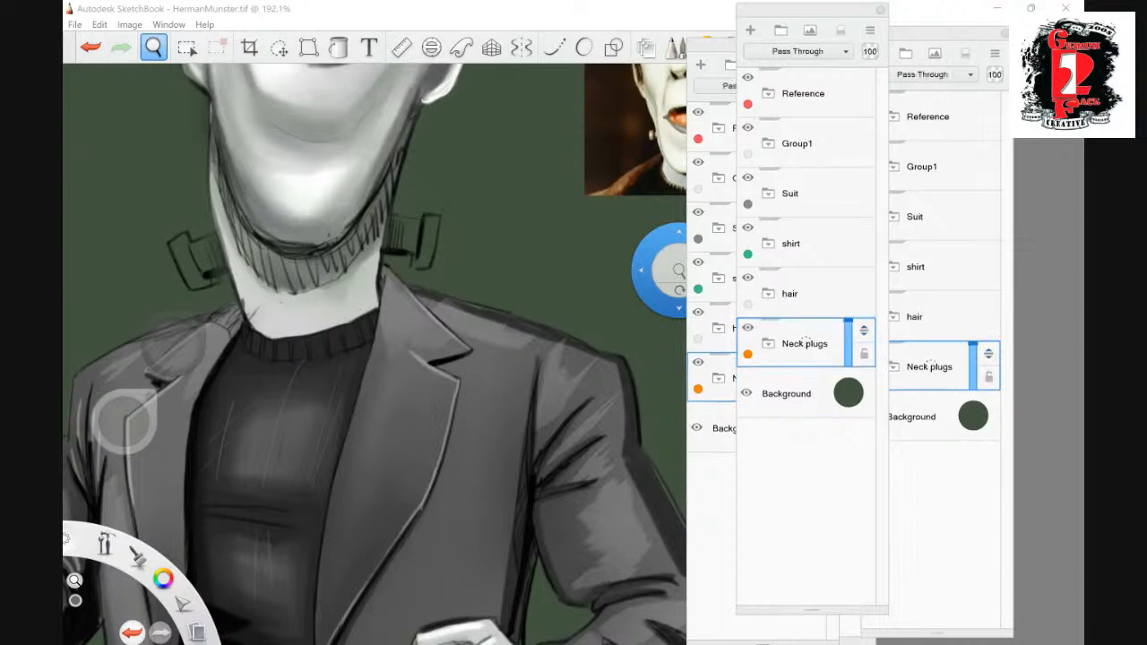
{"action": "key", "text": "ctrl+z"}
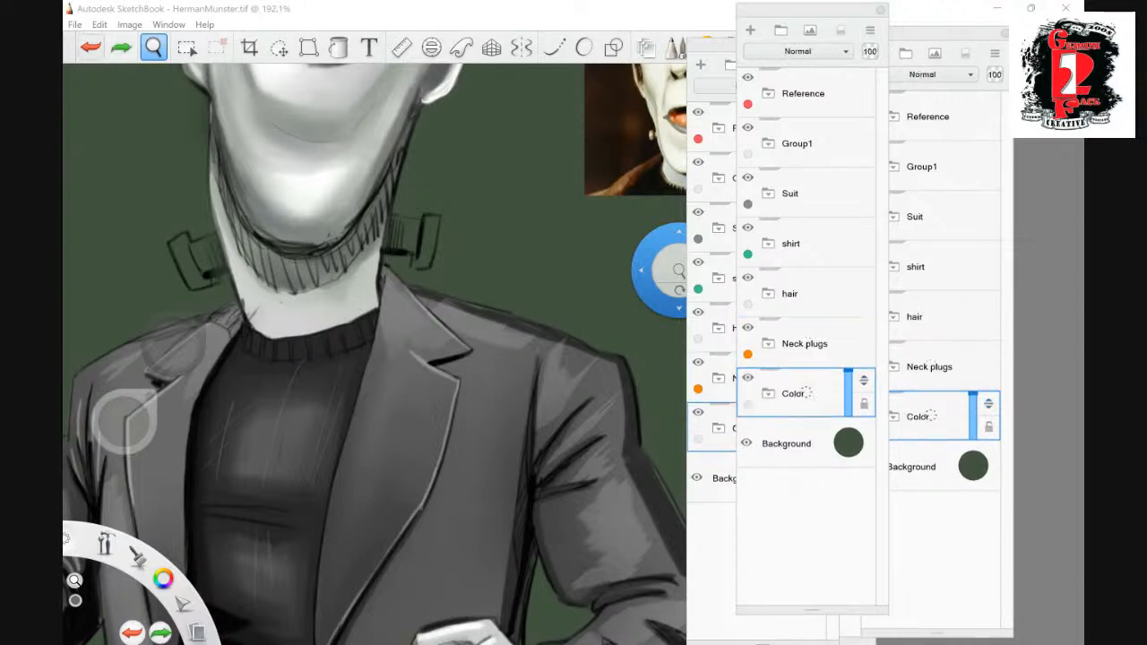
{"action": "left_click_drag", "start_coordinate": [864, 381], "coordinate": [864, 322]}
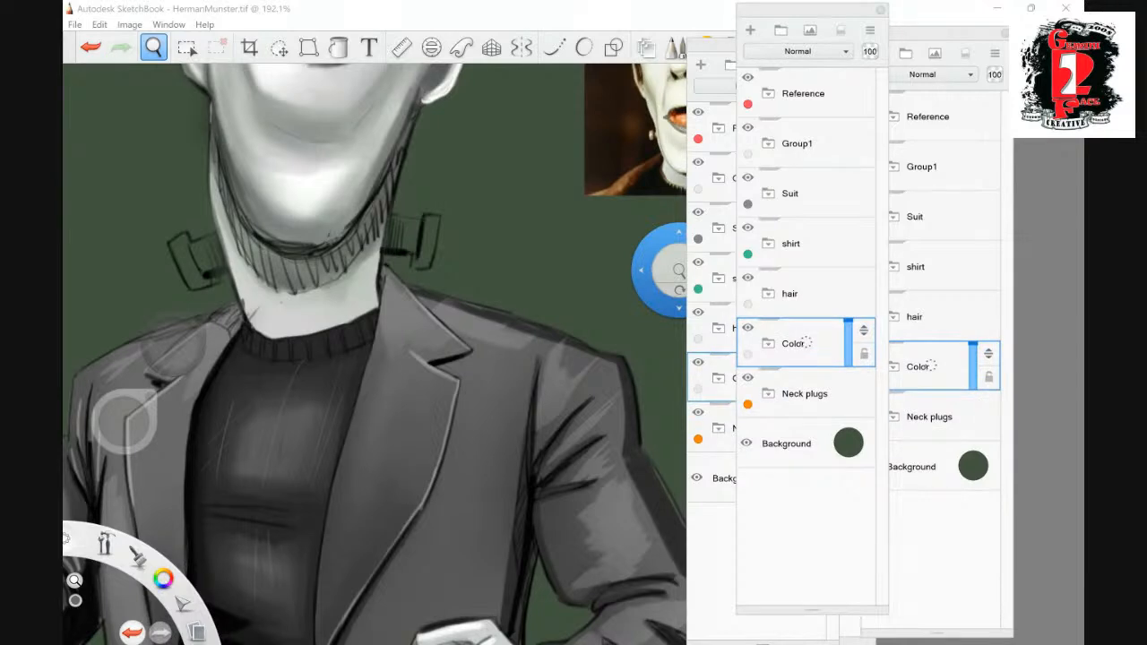
- Add a new layer above the Neck plugs group and paint both neck bolts with a light grey base
{"action": "left_click", "coordinate": [804, 393]}
{"action": "left_click", "coordinate": [750, 30]}
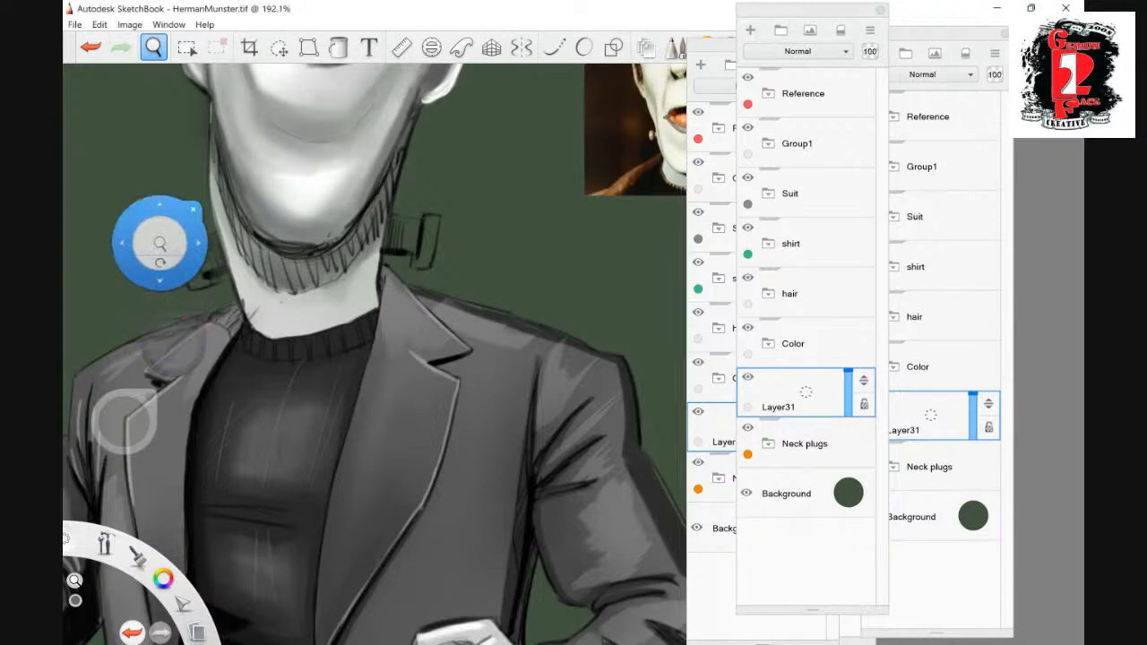
{"action": "key", "text": "space"}
{"action": "left_click", "coordinate": [126, 412]}
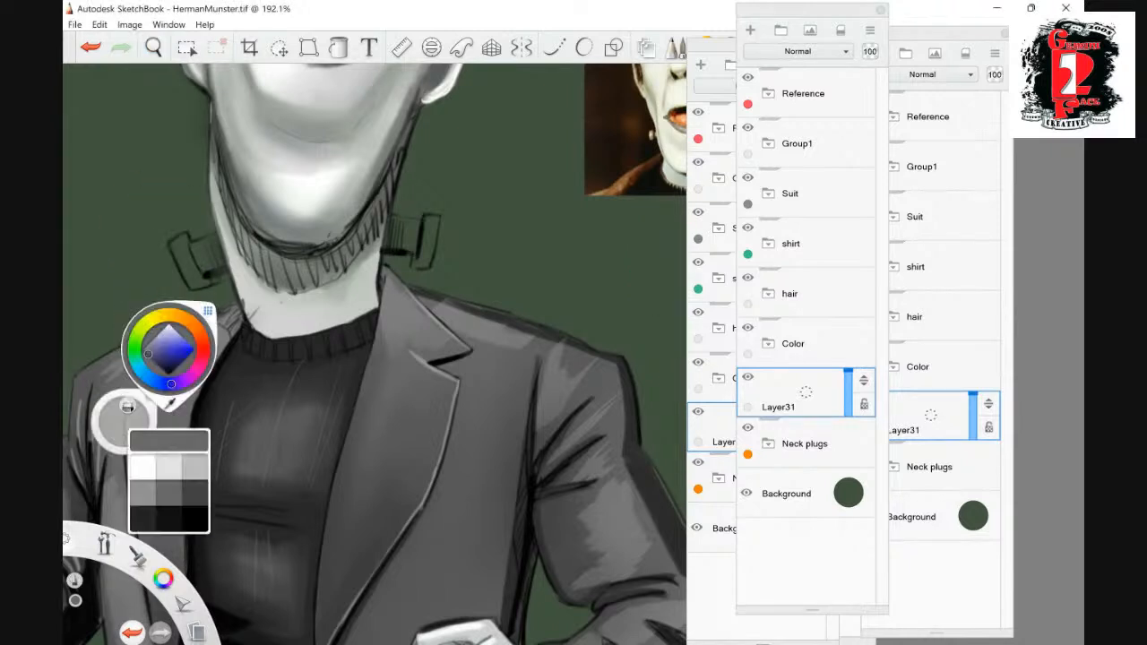
{"action": "left_click", "coordinate": [208, 311]}
{"action": "left_click", "coordinate": [208, 311]}
{"action": "left_click", "coordinate": [196, 467]}
{"action": "mouse_move", "coordinate": [426, 232]}
{"action": "left_mouse_down"}
{"action": "mouse_move", "coordinate": [422, 266]}
{"action": "mouse_move", "coordinate": [436, 221]}
{"action": "mouse_move", "coordinate": [418, 267]}
{"action": "mouse_move", "coordinate": [405, 224]}
{"action": "mouse_move", "coordinate": [399, 249]}
{"action": "mouse_move", "coordinate": [392, 226]}
{"action": "mouse_move", "coordinate": [391, 249]}
{"action": "mouse_move", "coordinate": [415, 222]}
{"action": "mouse_move", "coordinate": [391, 221]}
{"action": "left_mouse_up"}
{"action": "mouse_move", "coordinate": [224, 244]}
{"action": "left_mouse_down"}
{"action": "mouse_move", "coordinate": [215, 267]}
{"action": "mouse_move", "coordinate": [212, 239]}
{"action": "mouse_move", "coordinate": [205, 271]}
{"action": "mouse_move", "coordinate": [195, 244]}
{"action": "mouse_move", "coordinate": [204, 284]}
{"action": "mouse_move", "coordinate": [194, 265]}
{"action": "mouse_move", "coordinate": [190, 285]}
{"action": "mouse_move", "coordinate": [186, 244]}
{"action": "mouse_move", "coordinate": [170, 244]}
{"action": "mouse_move", "coordinate": [217, 239]}
{"action": "mouse_move", "coordinate": [175, 240]}
{"action": "left_mouse_up"}
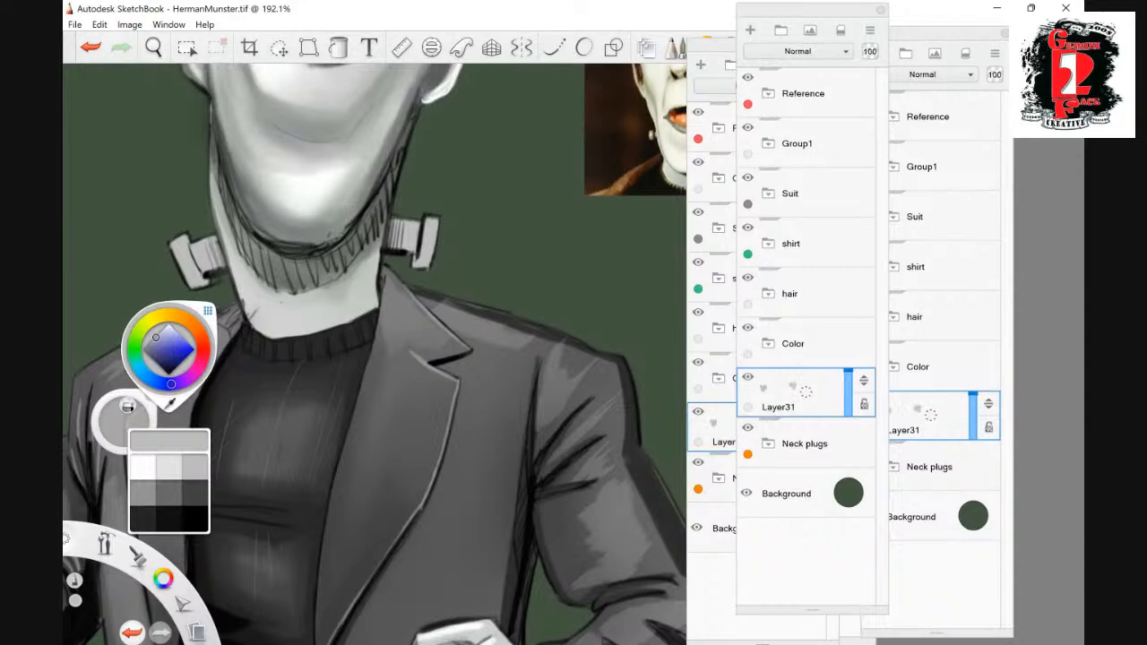
- Add a layer in Multiply mode above the bolts' base and paint dark grey shadows on both neck bolts
{"action": "left_click", "coordinate": [751, 31]}
{"action": "left_click", "coordinate": [798, 52]}
{"action": "left_click", "coordinate": [775, 89]}
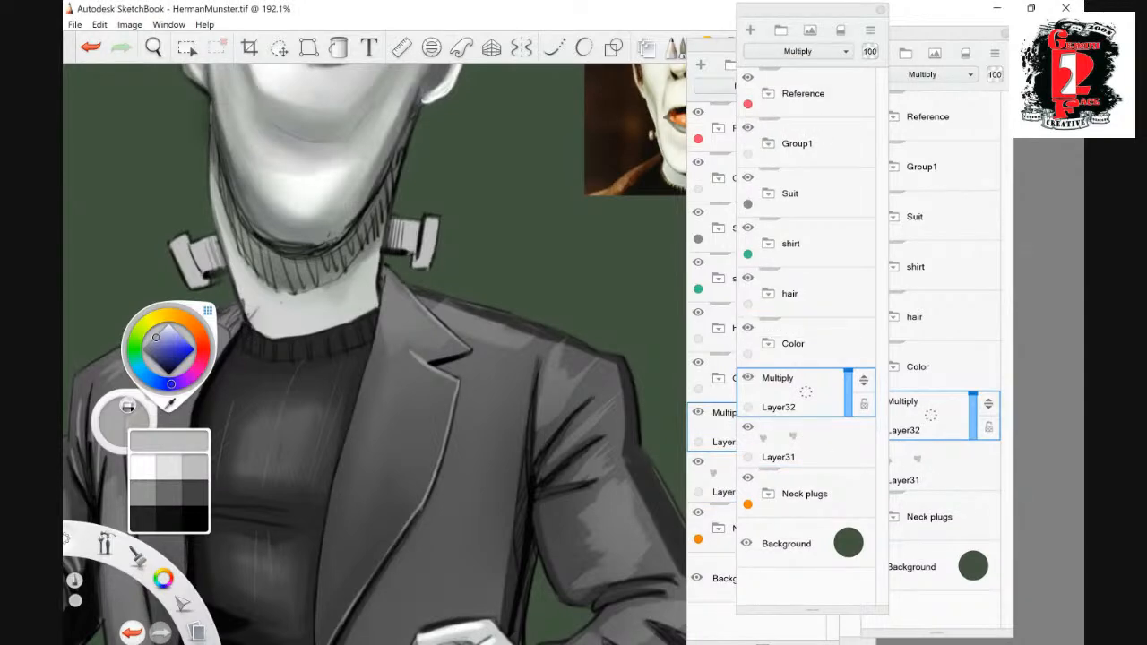
{"action": "left_click", "coordinate": [195, 493]}
{"action": "mouse_move", "coordinate": [416, 250]}
{"action": "left_mouse_down"}
{"action": "mouse_move", "coordinate": [396, 245]}
{"action": "mouse_move", "coordinate": [397, 228]}
{"action": "mouse_move", "coordinate": [391, 246]}
{"action": "mouse_move", "coordinate": [392, 218]}
{"action": "left_mouse_up"}
{"action": "mouse_move", "coordinate": [208, 269]}
{"action": "left_mouse_down"}
{"action": "mouse_move", "coordinate": [210, 242]}
{"action": "mouse_move", "coordinate": [219, 260]}
{"action": "mouse_move", "coordinate": [210, 240]}
{"action": "mouse_move", "coordinate": [226, 271]}
{"action": "mouse_move", "coordinate": [202, 285]}
{"action": "mouse_move", "coordinate": [186, 274]}
{"action": "left_mouse_up"}
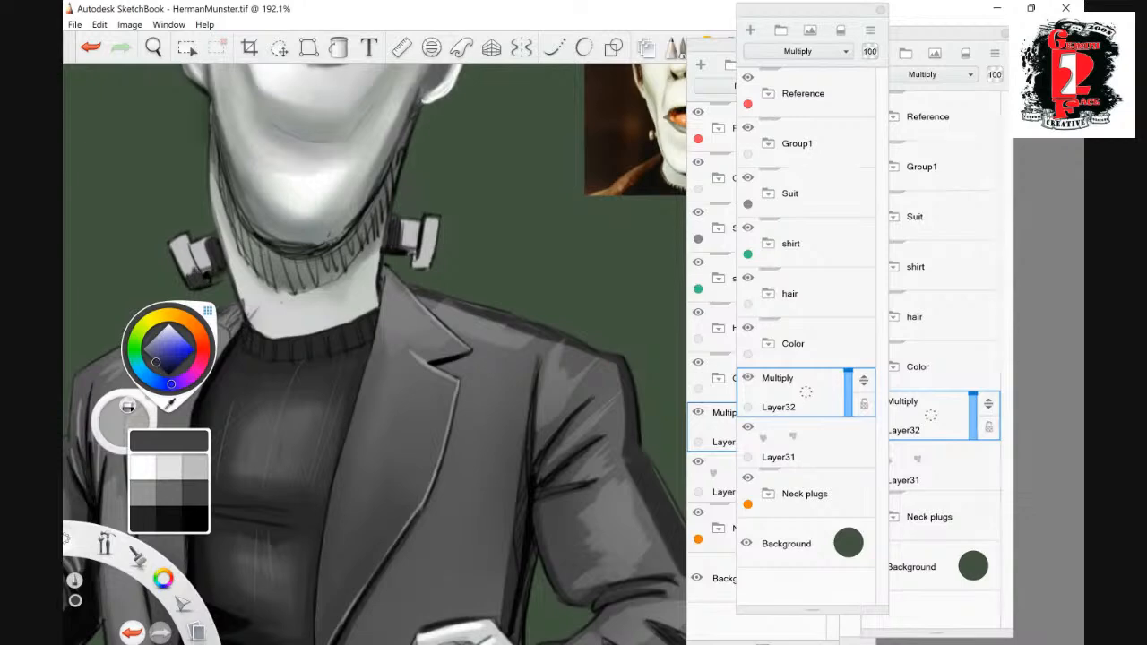
{"action": "mouse_move", "coordinate": [421, 245]}
{"action": "left_mouse_down"}
{"action": "mouse_move", "coordinate": [420, 267]}
{"action": "mouse_move", "coordinate": [430, 267]}
{"action": "mouse_move", "coordinate": [415, 271]}
{"action": "mouse_move", "coordinate": [414, 257]}
{"action": "left_mouse_up"}
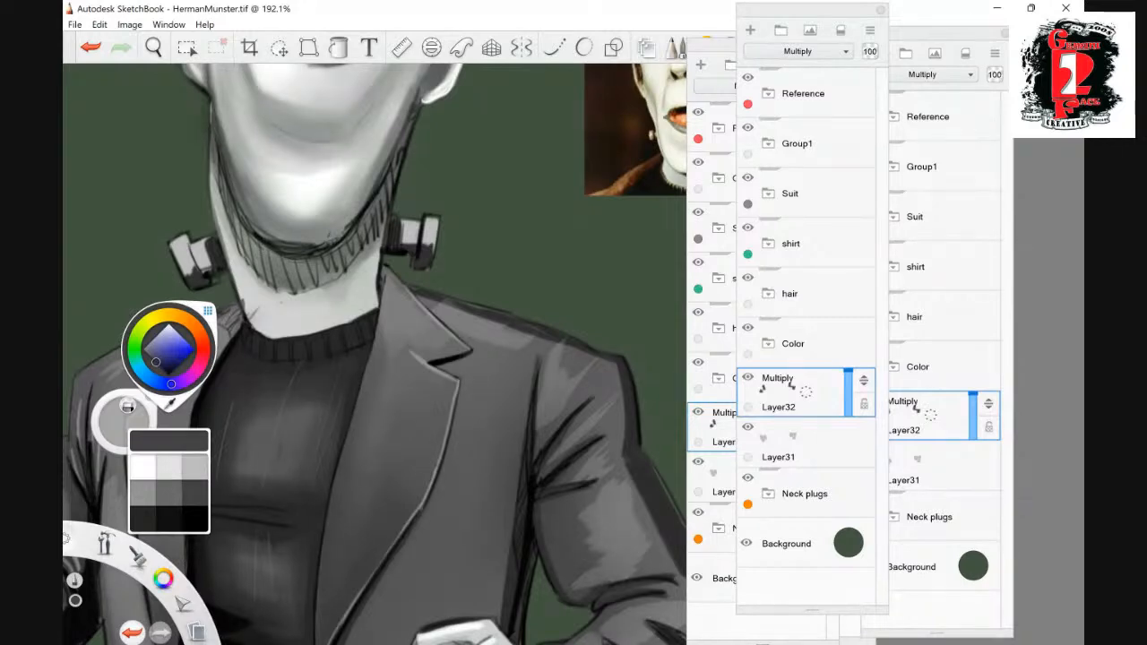
- Add a layer in Screen mode above the bolt shadows and paint light grey highlights on both neck bolts
{"action": "left_click", "coordinate": [751, 30]}
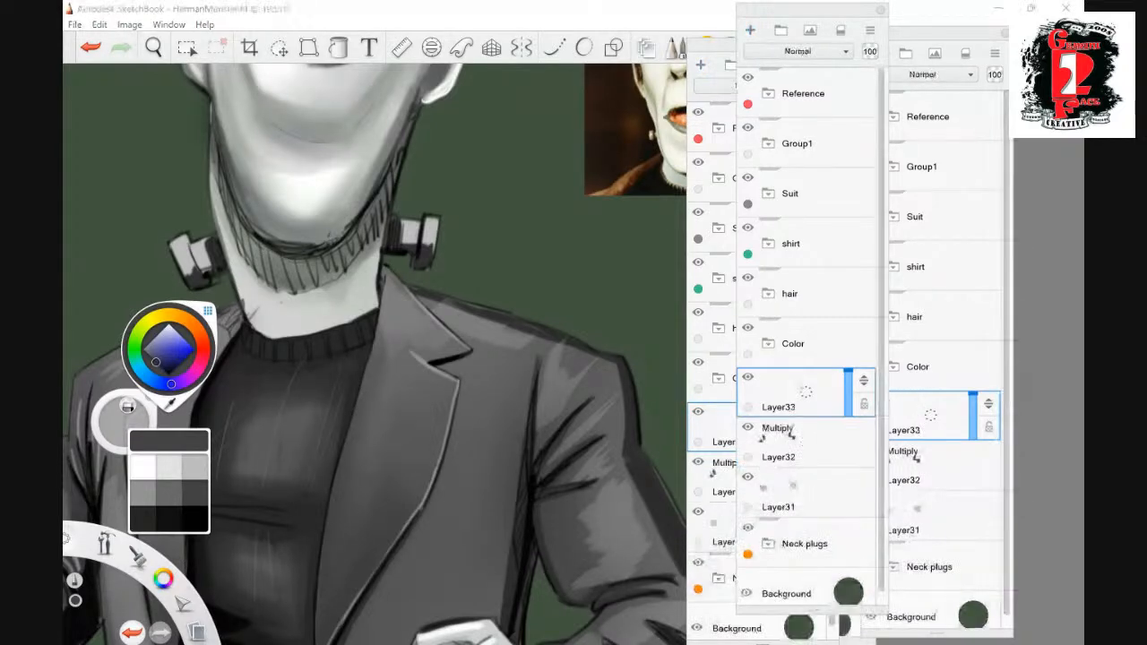
{"action": "left_click", "coordinate": [797, 51]}
{"action": "left_click", "coordinate": [778, 152]}
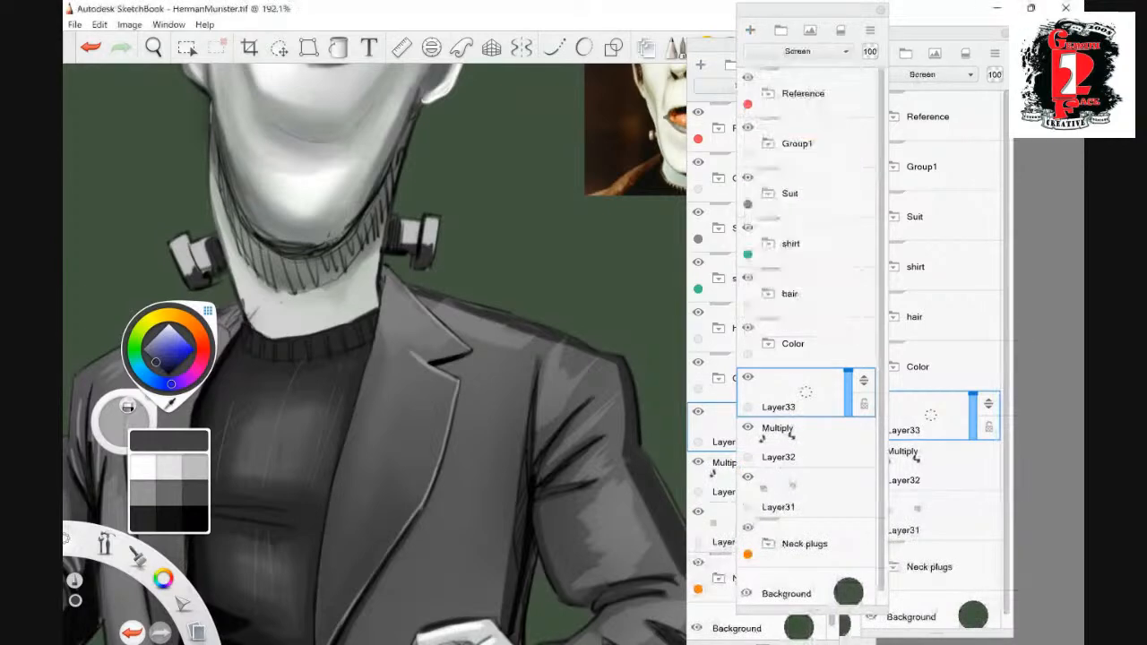
{"action": "left_click", "coordinate": [195, 467]}
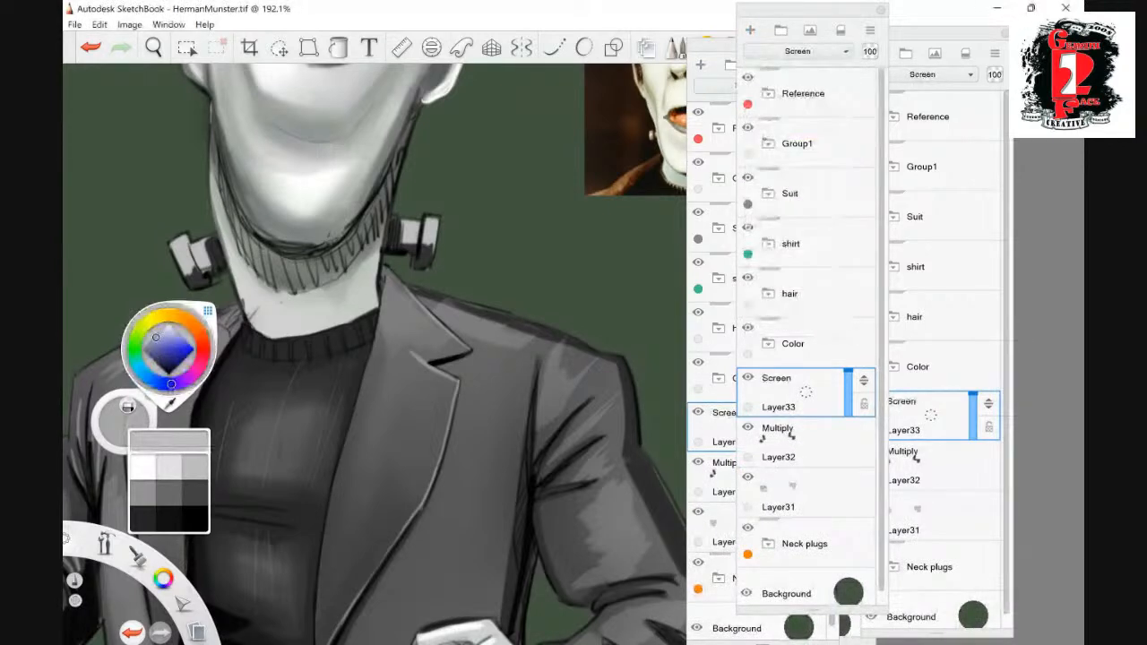
{"action": "left_click", "coordinate": [168, 467]}
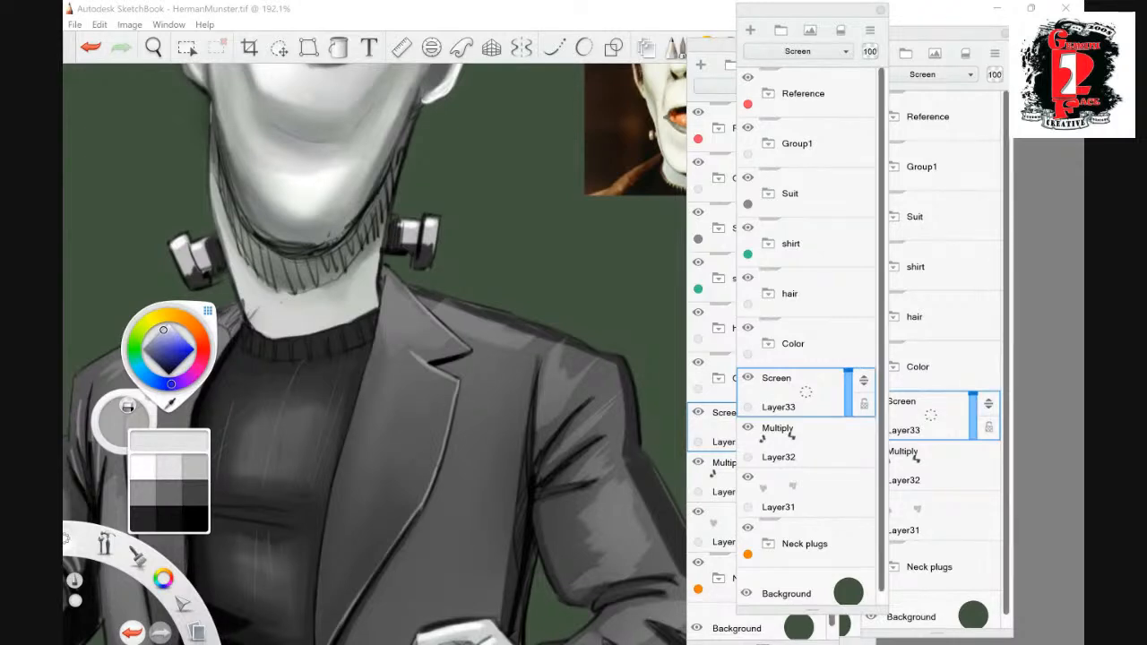
- Create a layer group named Efx above Group1, give it a yellow label and add an empty layer inside it
{"action": "left_click", "coordinate": [797, 143]}
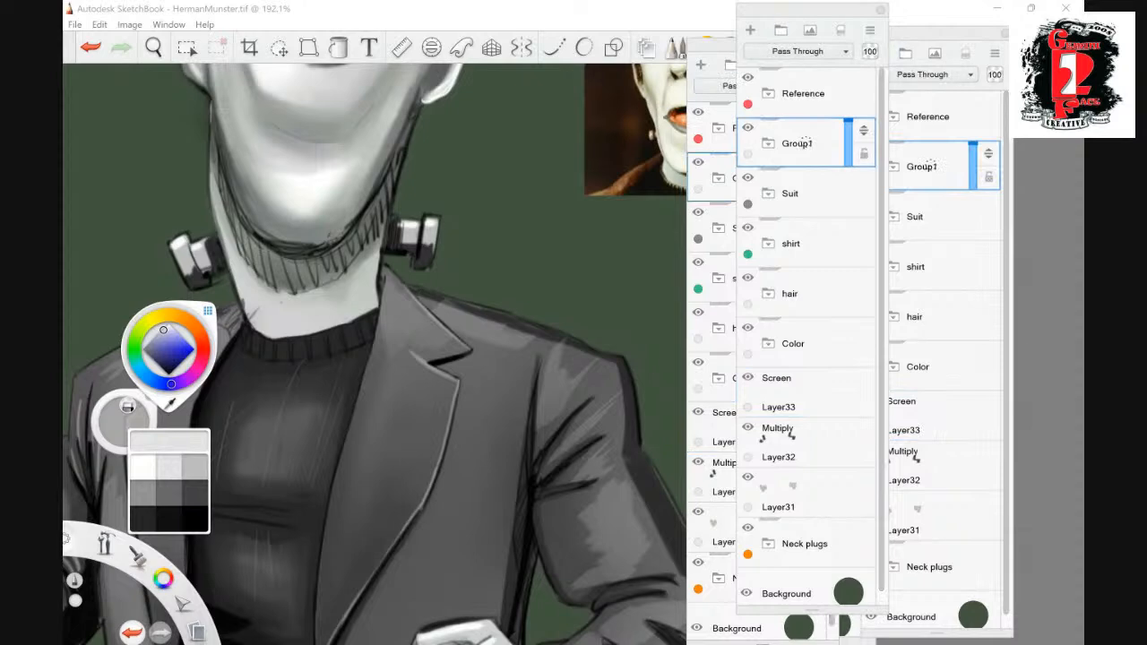
{"action": "left_click", "coordinate": [781, 29]}
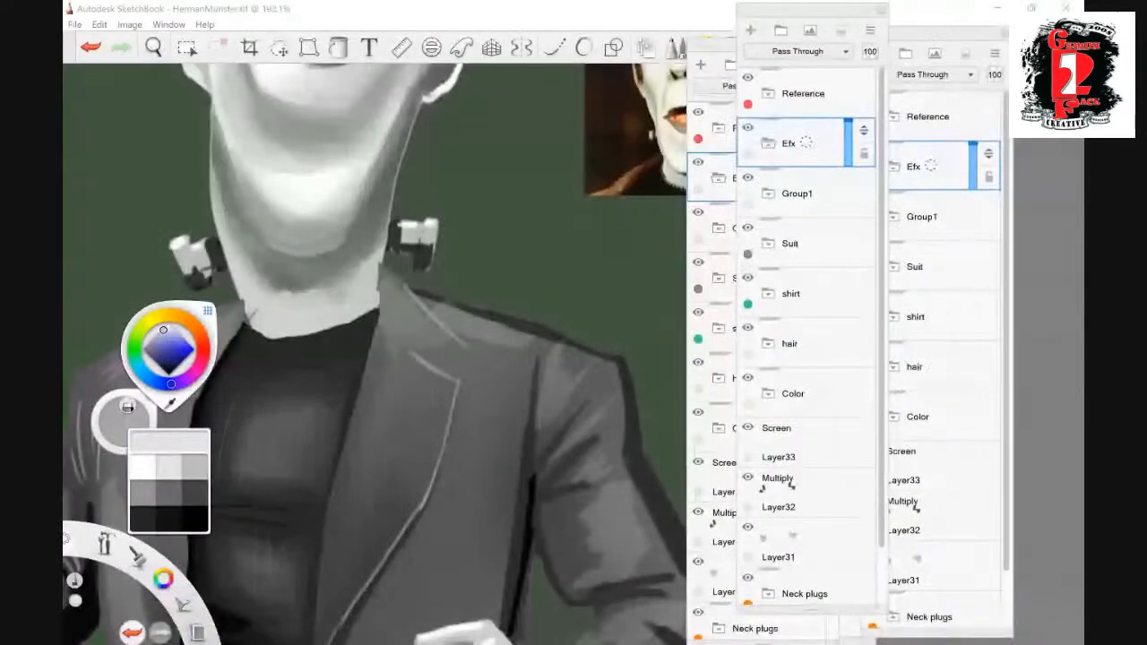
{"action": "left_click", "coordinate": [749, 154]}
{"action": "left_click", "coordinate": [751, 31]}
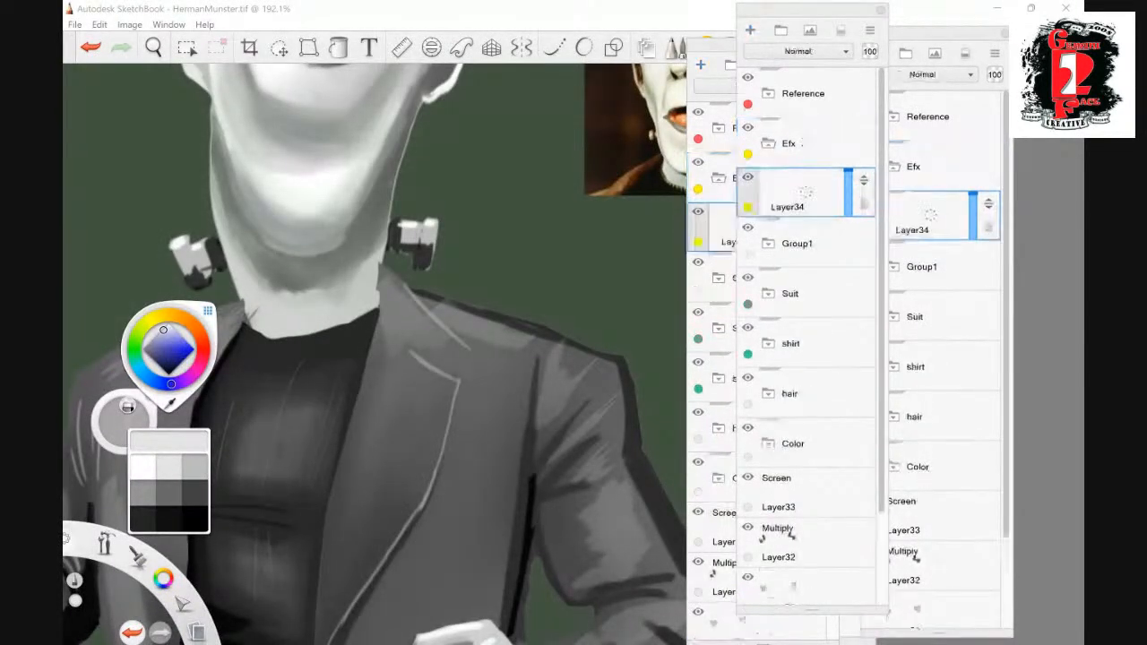
- Paint a soft light blue glow over the upper edges of both neck bolts on the new Efx layer
{"action": "left_click", "coordinate": [154, 47]}
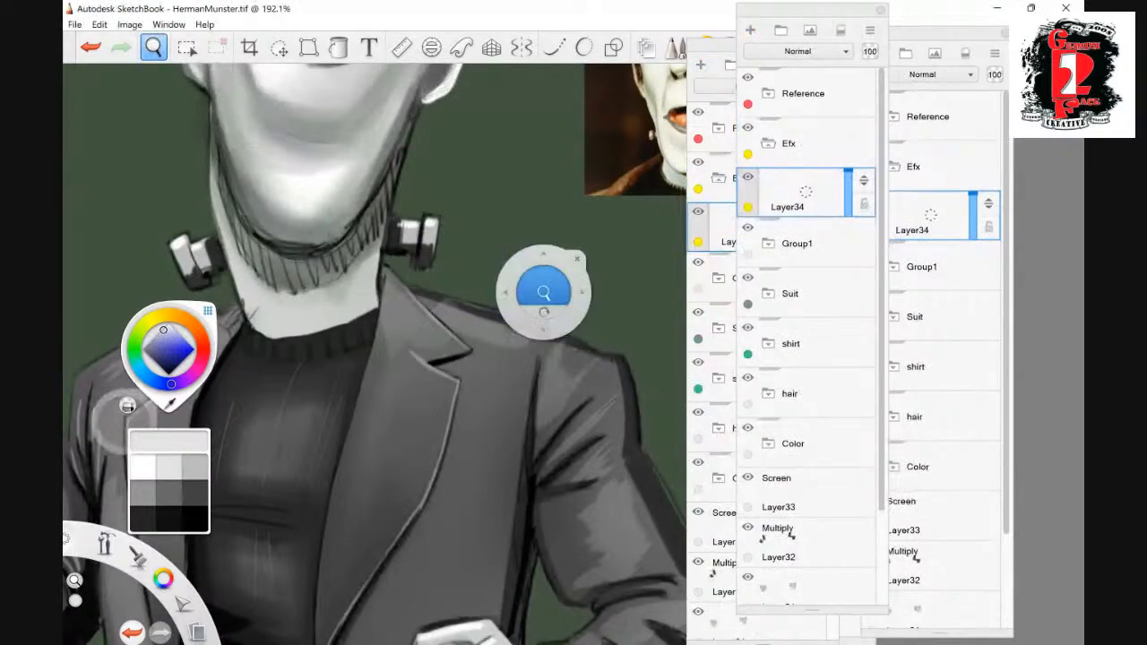
{"action": "mouse_move", "coordinate": [543, 290]}
{"action": "left_mouse_down"}
{"action": "mouse_move", "coordinate": [484, 370]}
{"action": "mouse_move", "coordinate": [551, 278]}
{"action": "left_mouse_up"}
{"action": "left_click_drag", "start_coordinate": [452, 294], "coordinate": [516, 323]}
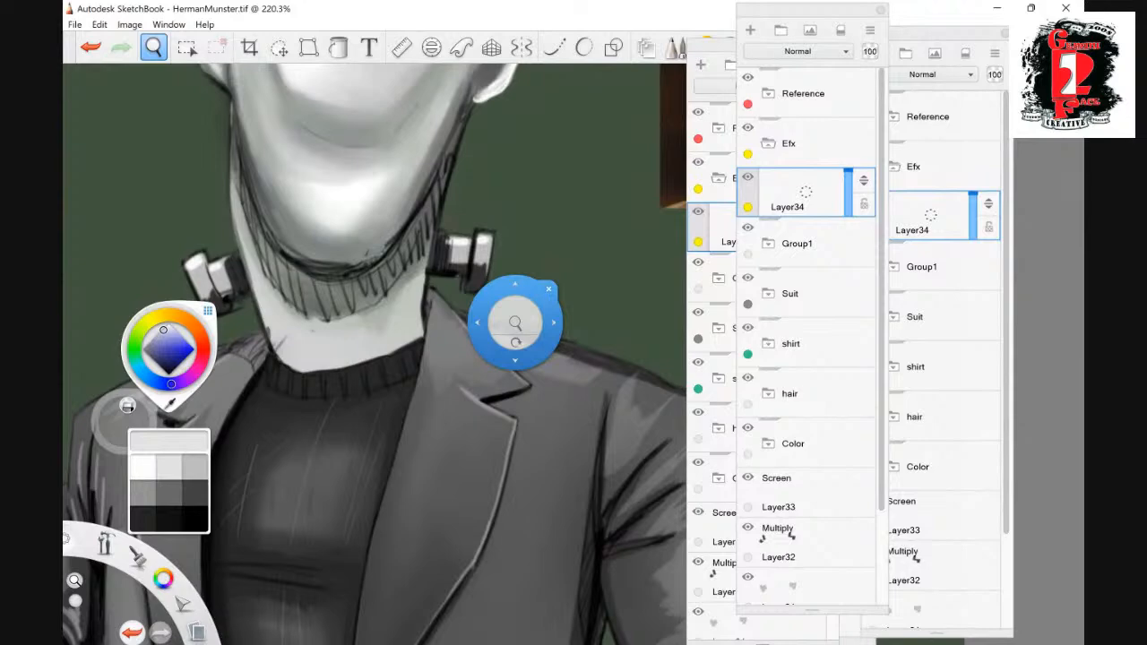
{"action": "key", "text": "Escape"}
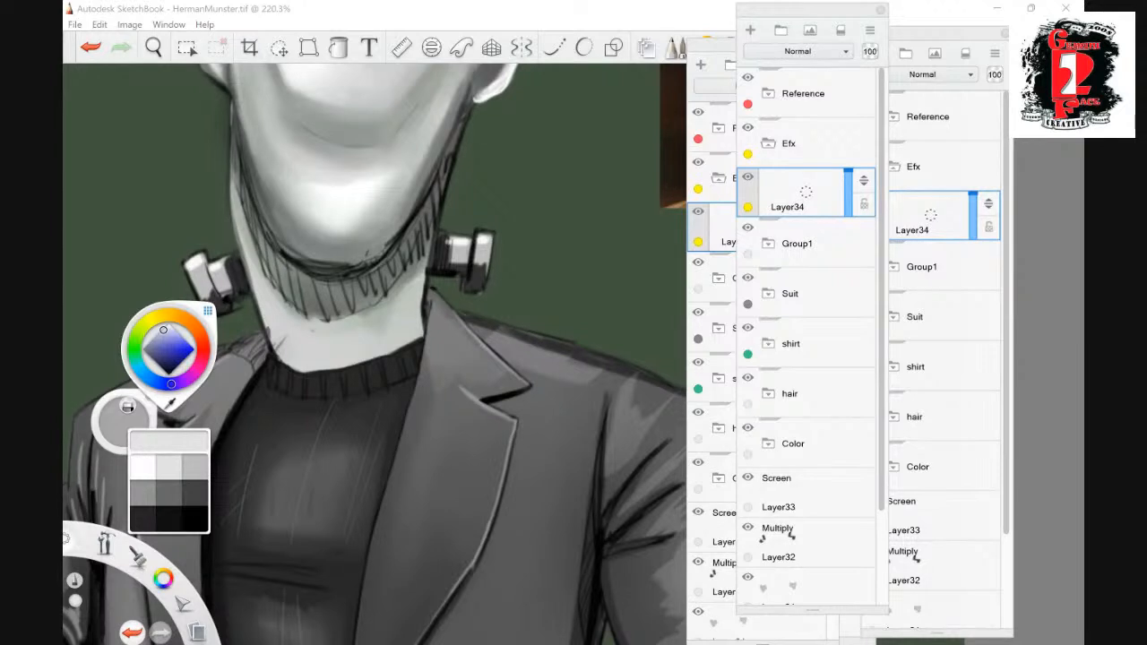
{"action": "left_click", "coordinate": [139, 368]}
{"action": "left_click", "coordinate": [175, 337]}
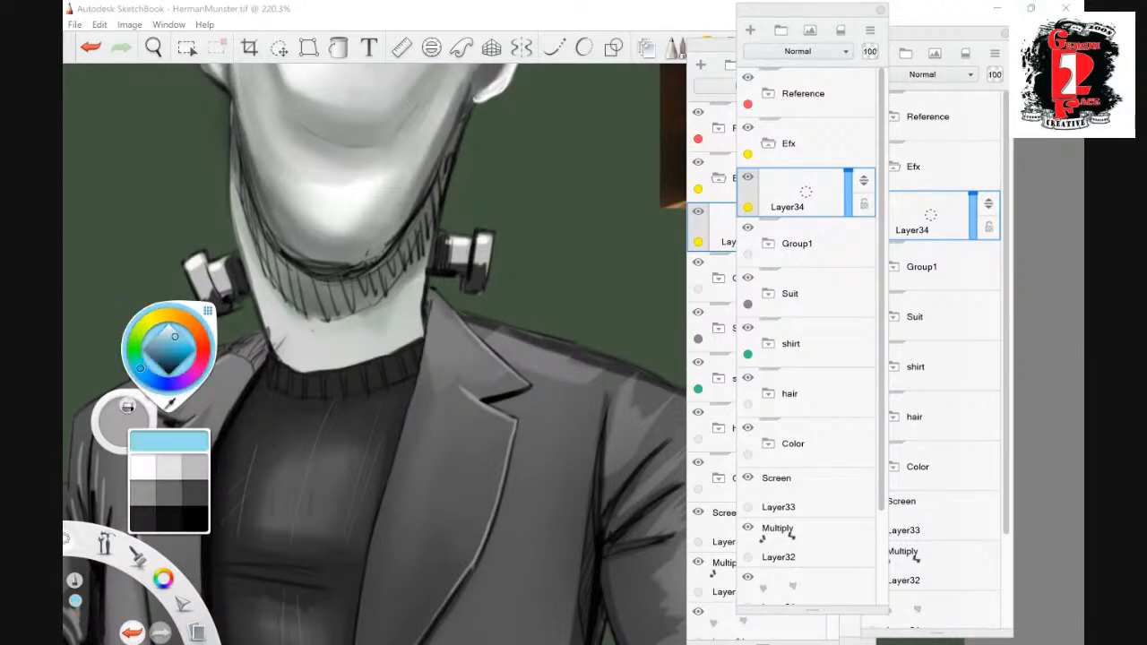
{"action": "left_click", "coordinate": [147, 377]}
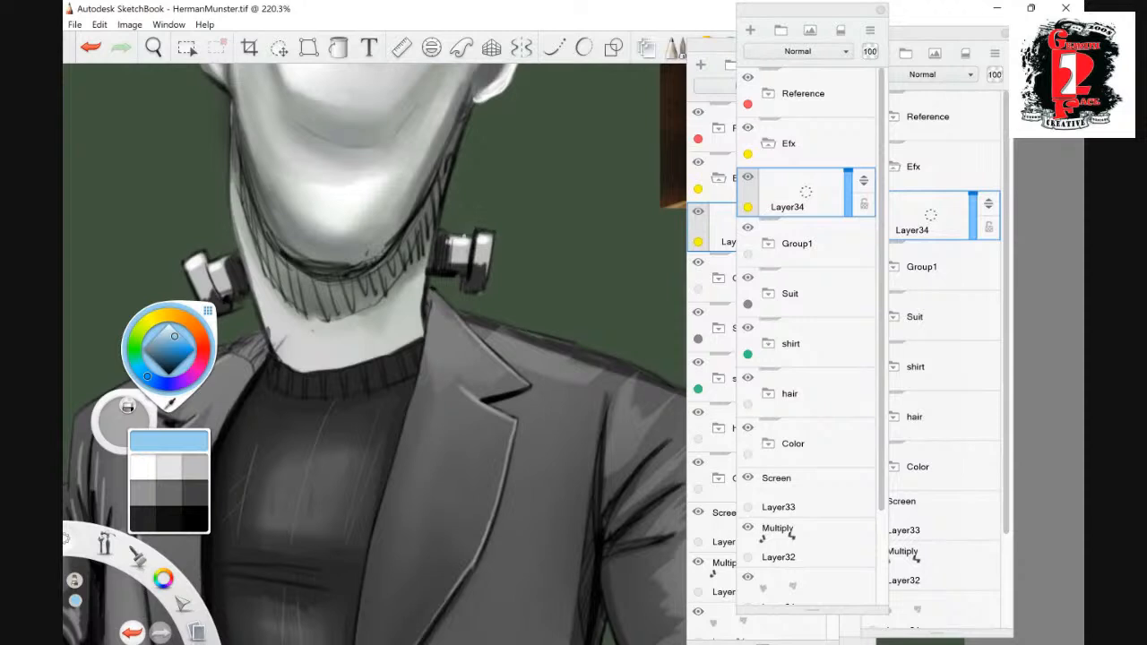
{"action": "left_click_drag", "start_coordinate": [466, 239], "coordinate": [455, 235]}
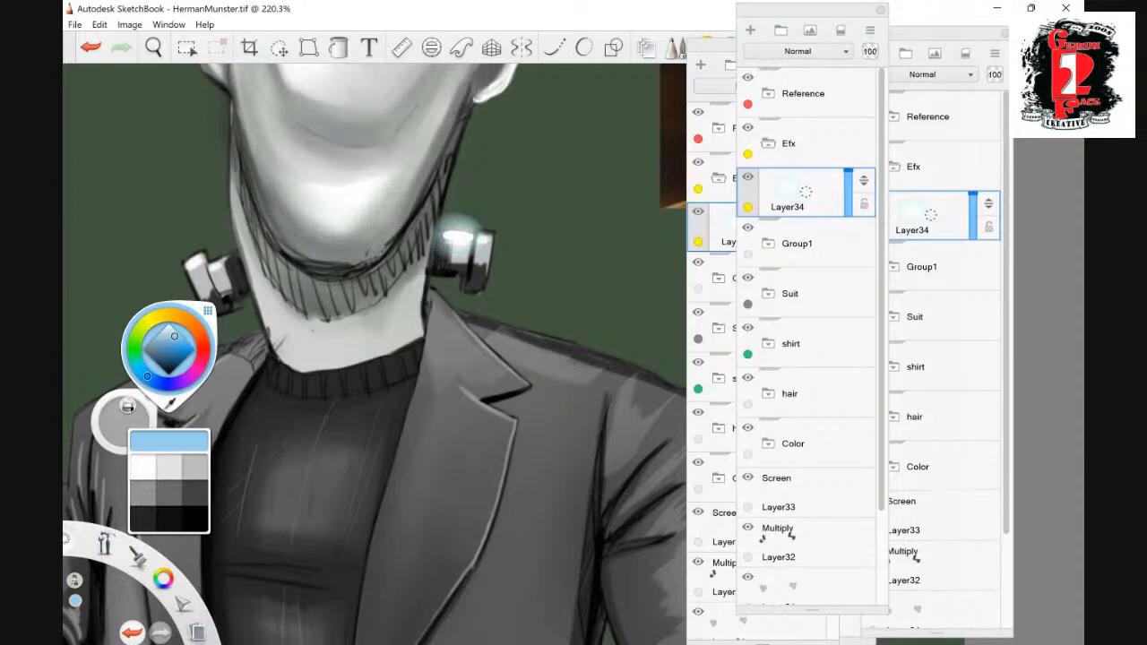
{"action": "left_click_drag", "start_coordinate": [231, 255], "coordinate": [179, 264]}
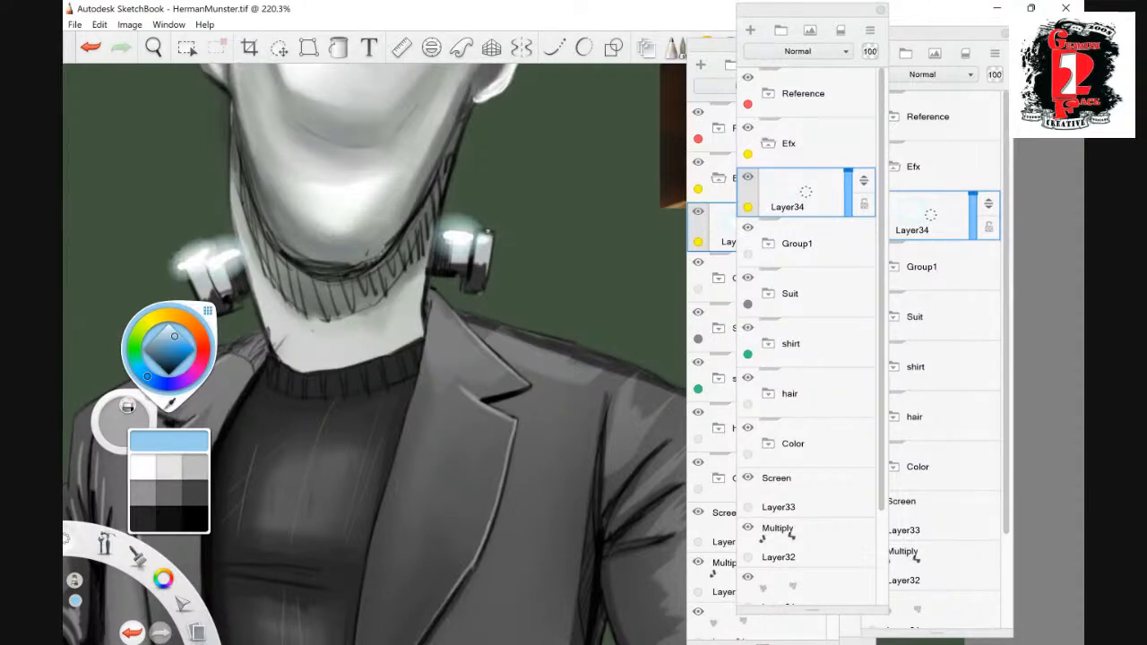
{"action": "left_click_drag", "start_coordinate": [448, 234], "coordinate": [497, 235]}
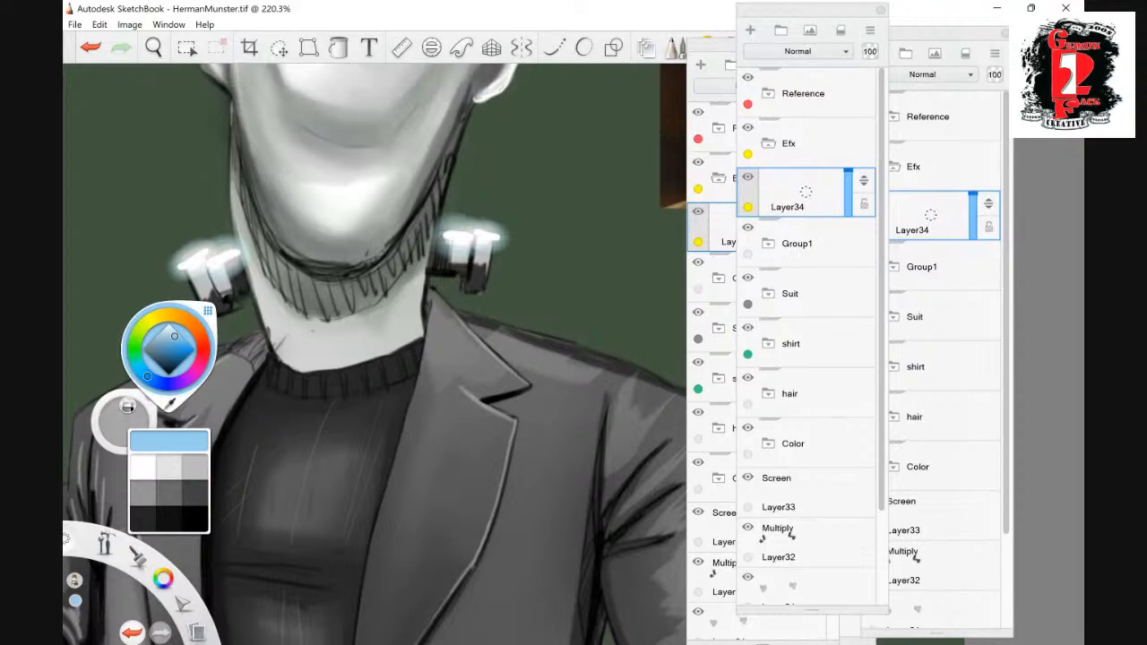
- Add a layer above the bolt glow in the Efx group and paint light rim highlights along both sides of the neck
{"action": "key", "text": "space"}
{"action": "mouse_move", "coordinate": [538, 351]}
{"action": "left_mouse_down"}
{"action": "mouse_move", "coordinate": [512, 399]}
{"action": "mouse_move", "coordinate": [541, 356]}
{"action": "left_mouse_up"}
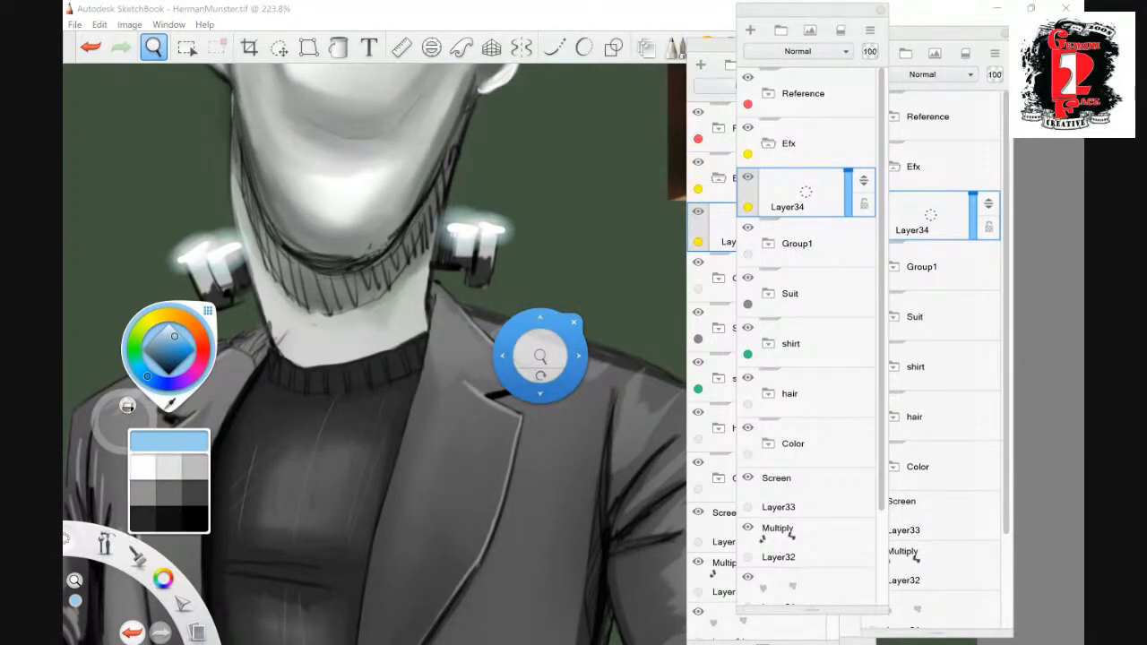
{"action": "left_click", "coordinate": [750, 29]}
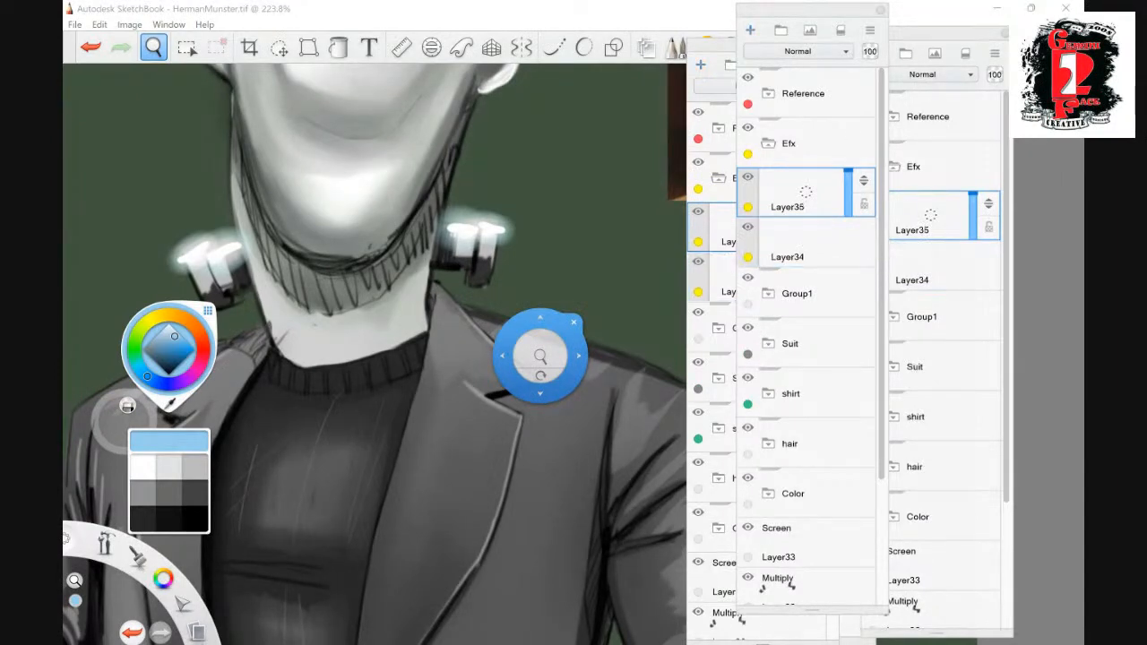
{"action": "key", "text": "space"}
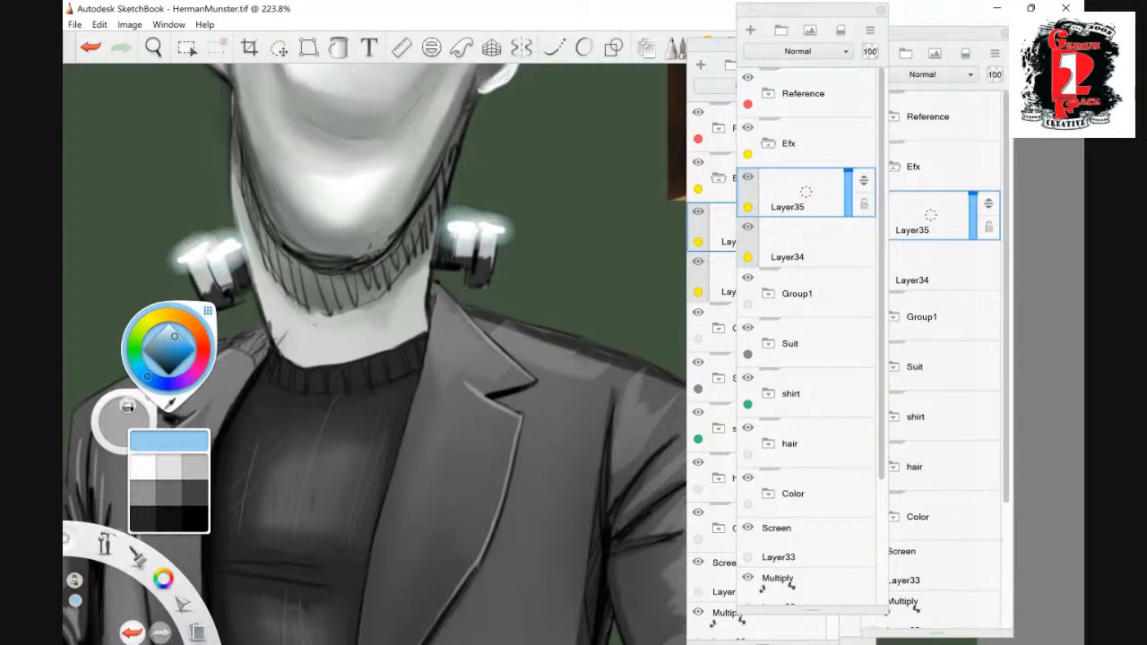
{"action": "left_click_drag", "start_coordinate": [244, 244], "coordinate": [229, 100]}
{"action": "left_click_drag", "start_coordinate": [443, 220], "coordinate": [481, 97]}
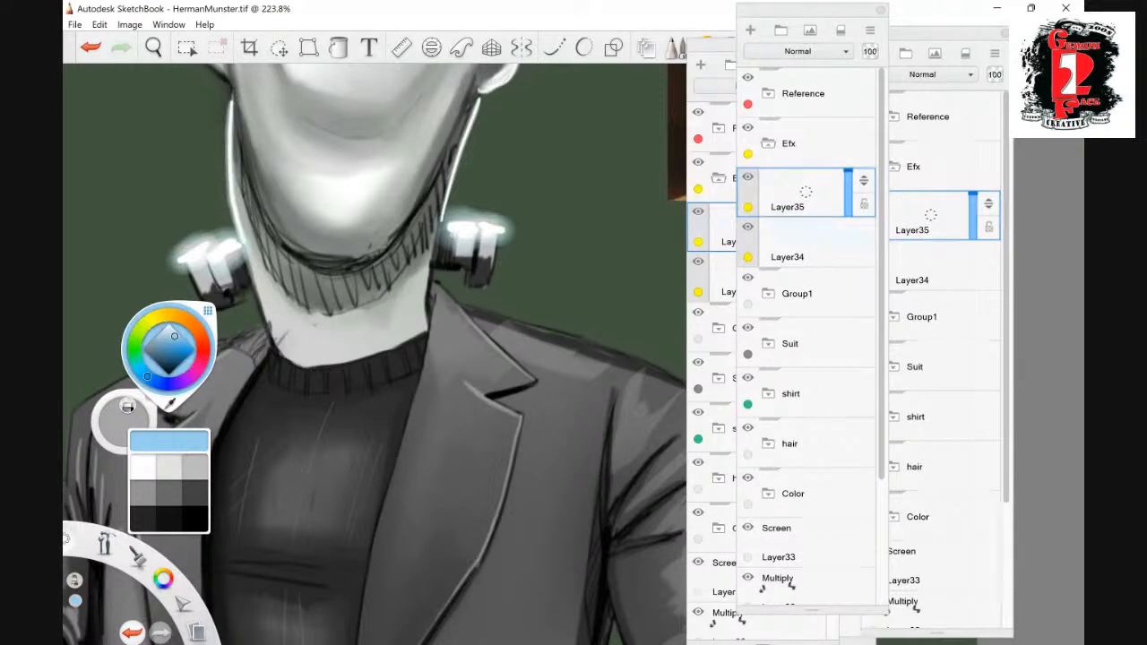
{"action": "left_click_drag", "start_coordinate": [247, 255], "coordinate": [227, 184]}
{"action": "key", "text": "ctrl+z"}
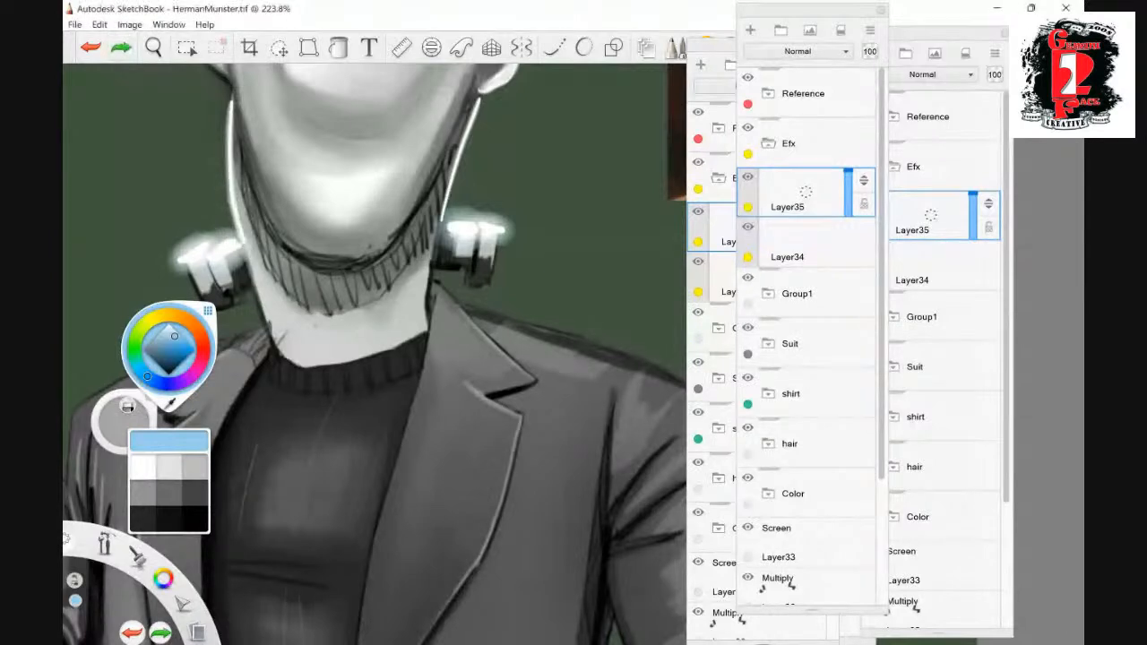
{"action": "left_click_drag", "start_coordinate": [442, 234], "coordinate": [467, 152]}
{"action": "mouse_move", "coordinate": [229, 163]}
{"action": "left_mouse_down"}
{"action": "mouse_move", "coordinate": [242, 249]}
{"action": "mouse_move", "coordinate": [269, 314]}
{"action": "left_mouse_up"}
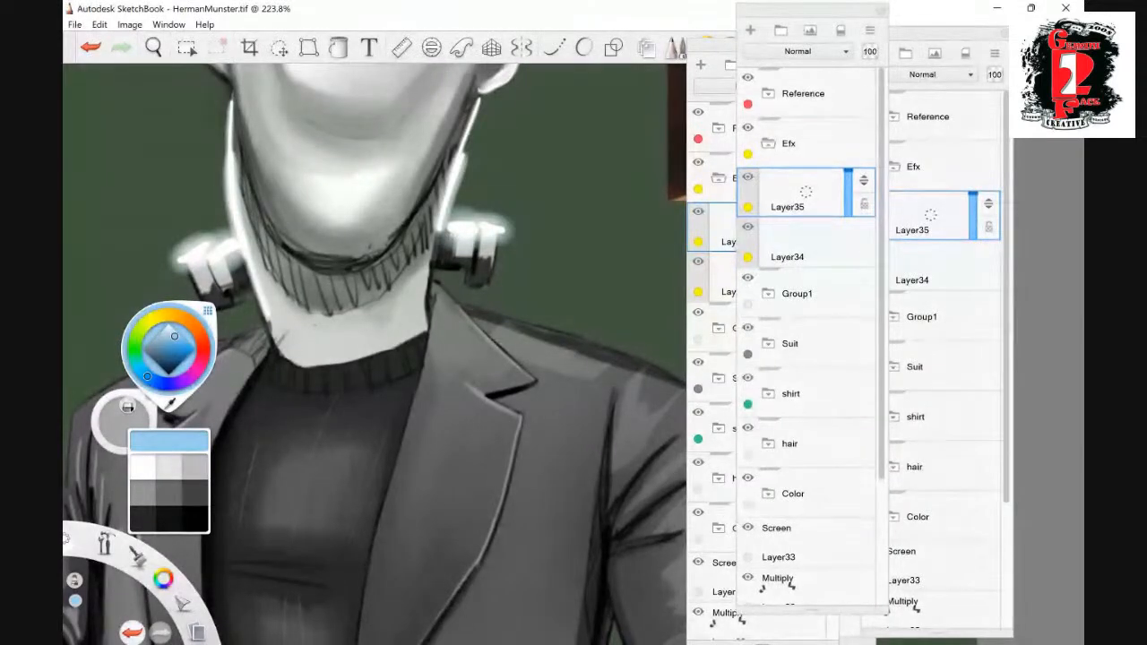
- Try a light highlight stroke along the inner jaw contour, check it against the whole figure and undo it
{"action": "left_click_drag", "start_coordinate": [294, 255], "coordinate": [233, 75]}
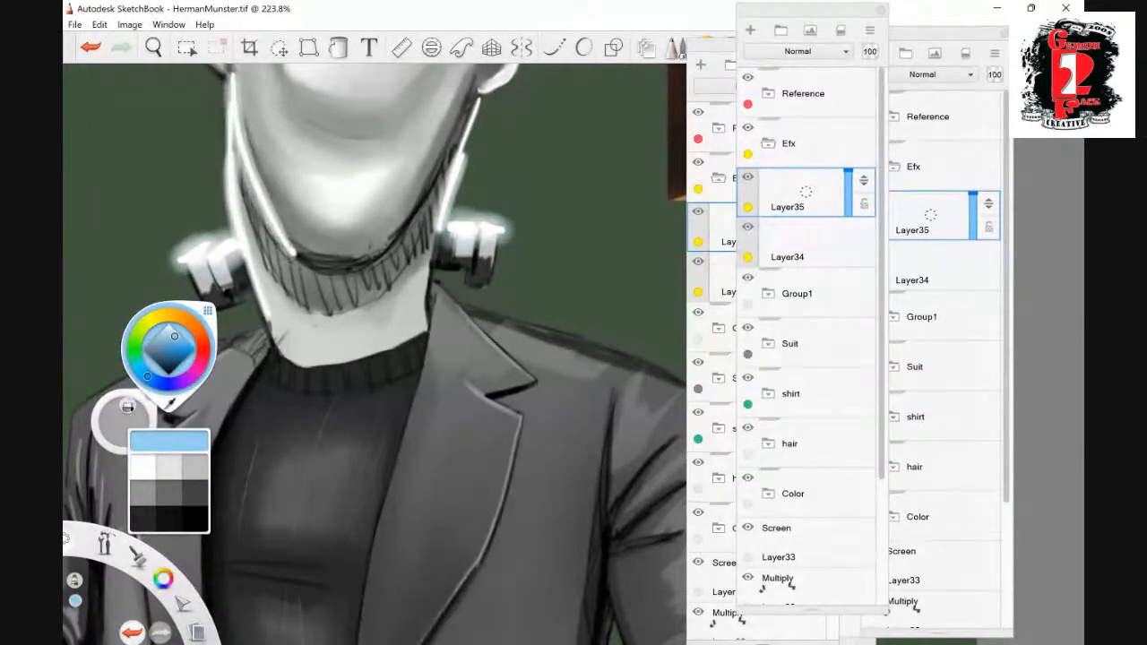
{"action": "key", "text": "space"}
{"action": "left_click_drag", "start_coordinate": [536, 279], "coordinate": [456, 360]}
{"action": "left_click_drag", "start_coordinate": [515, 242], "coordinate": [513, 215]}
{"action": "left_click_drag", "start_coordinate": [426, 288], "coordinate": [434, 404]}
{"action": "left_click_drag", "start_coordinate": [451, 360], "coordinate": [507, 215]}
{"action": "left_click_drag", "start_coordinate": [430, 341], "coordinate": [426, 285]}
{"action": "left_click_drag", "start_coordinate": [456, 120], "coordinate": [422, 194]}
{"action": "key", "text": "ctrl+z"}
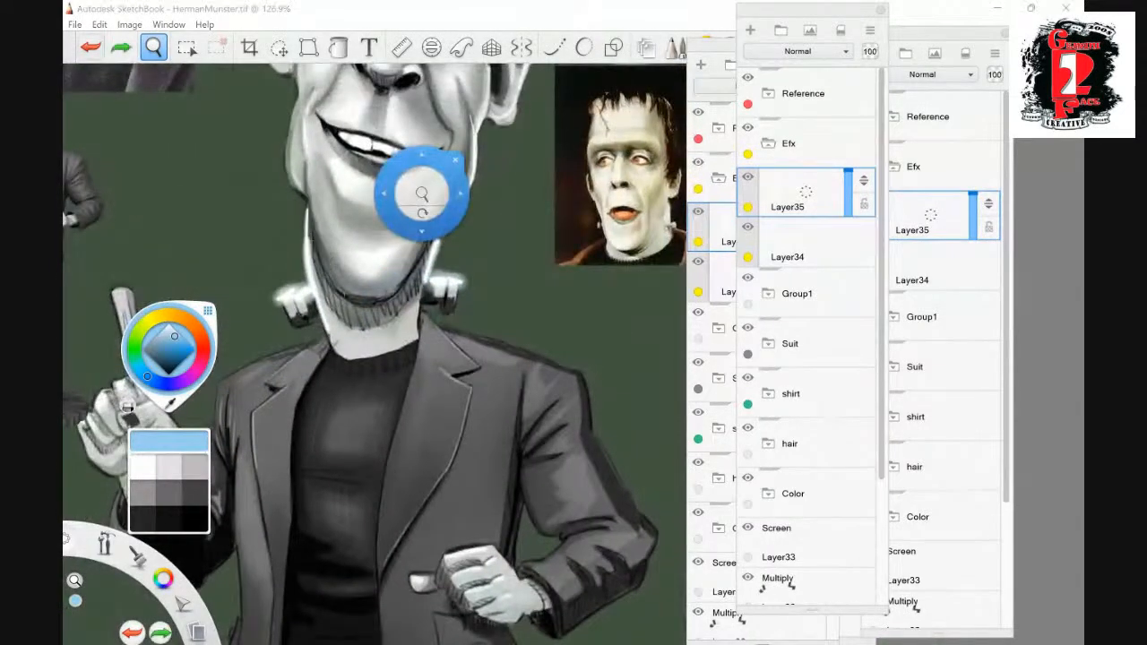
- Pick a more saturated light blue as the brush colour
{"action": "left_click_drag", "start_coordinate": [422, 193], "coordinate": [448, 180]}
{"action": "left_click_drag", "start_coordinate": [469, 282], "coordinate": [457, 205]}
{"action": "left_click_drag", "start_coordinate": [421, 252], "coordinate": [487, 181]}
{"action": "key", "text": "space"}
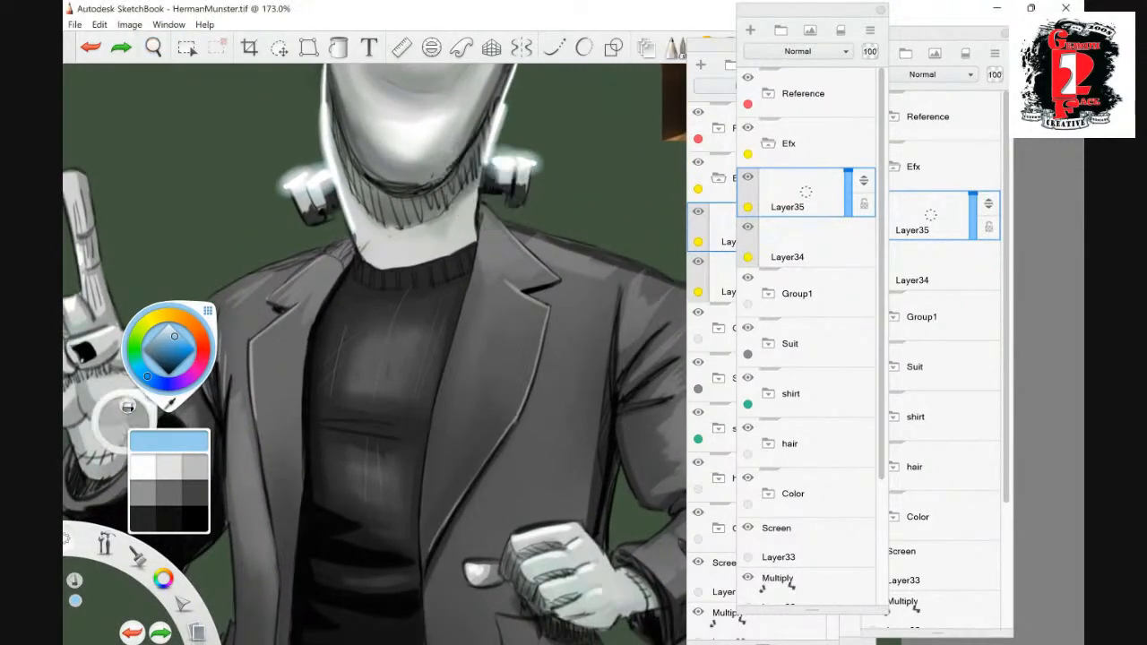
{"action": "left_click_drag", "start_coordinate": [175, 337], "coordinate": [181, 340]}
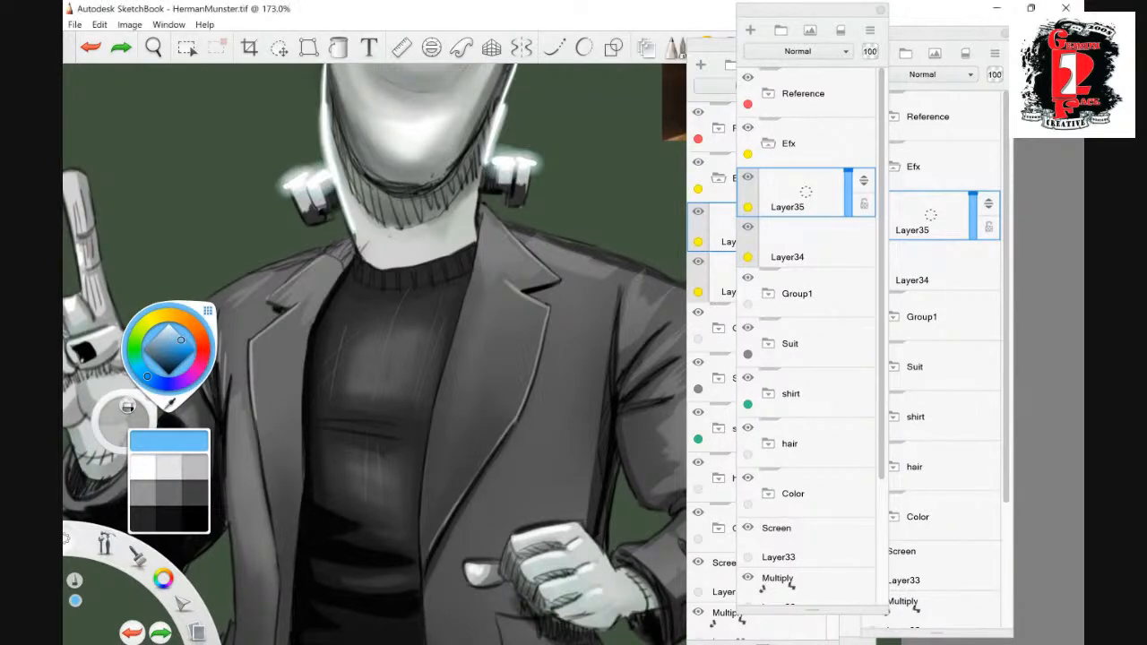
- Try a light blue rim highlight along the jacket's left shoulder and undo it
{"action": "key", "text": "ctrl+y"}
{"action": "left_click_drag", "start_coordinate": [353, 234], "coordinate": [223, 285]}
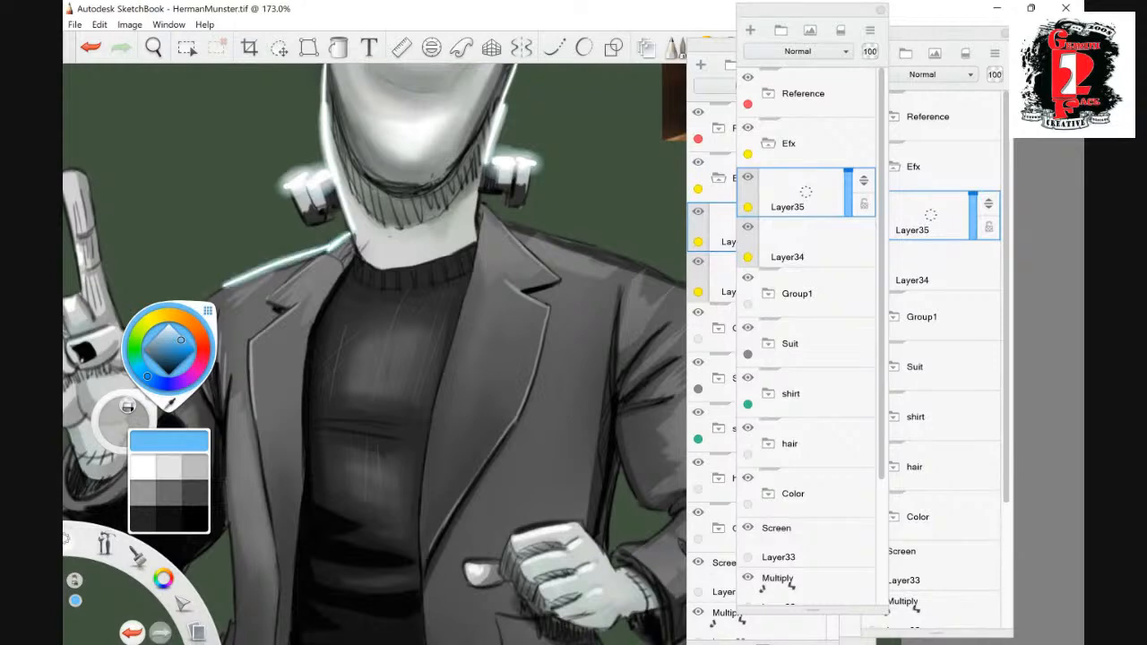
{"action": "left_click", "coordinate": [154, 48]}
{"action": "mouse_move", "coordinate": [596, 217]}
{"action": "left_mouse_down"}
{"action": "mouse_move", "coordinate": [560, 247]}
{"action": "mouse_move", "coordinate": [611, 207]}
{"action": "left_mouse_up"}
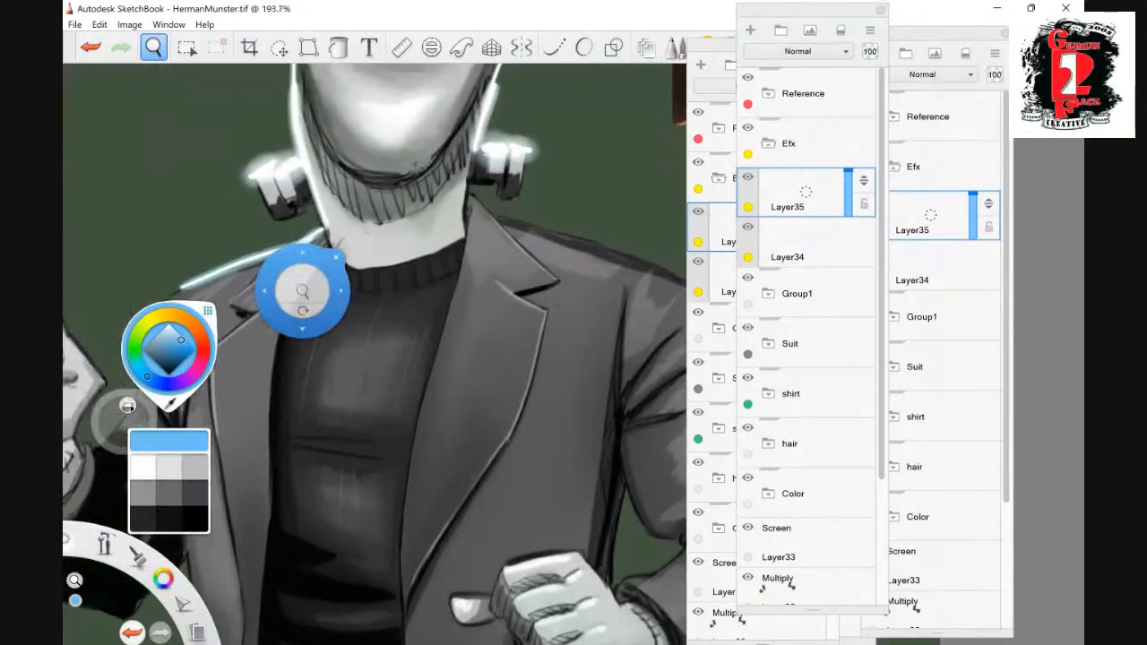
{"action": "key", "text": "ctrl+z"}
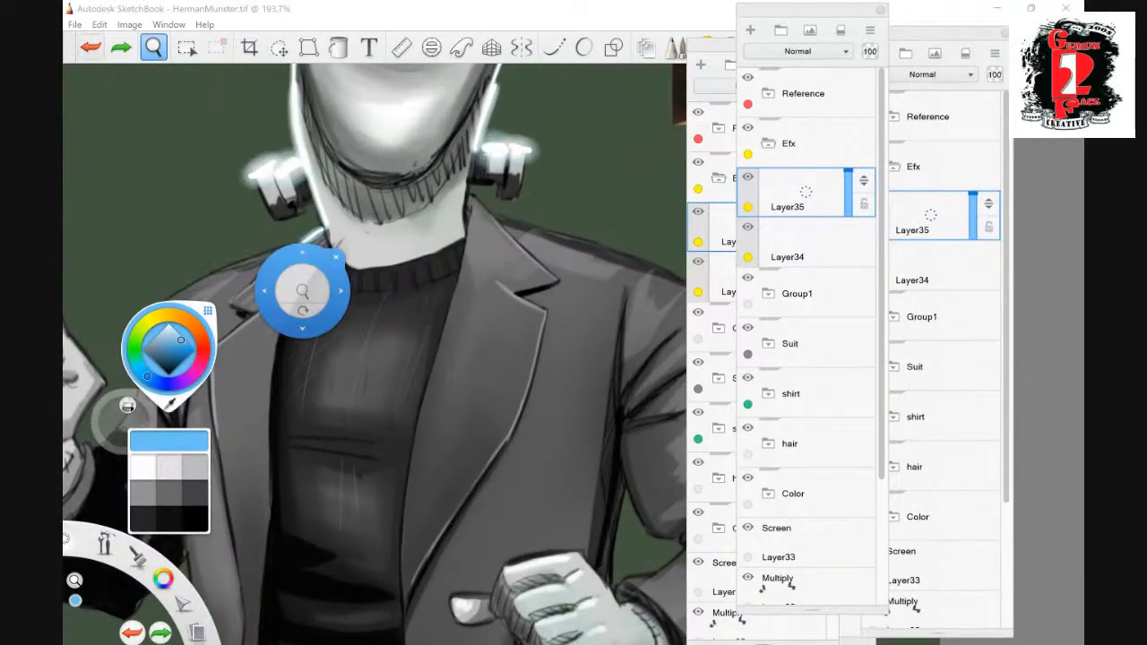
{"action": "left_click", "coordinate": [91, 48]}
- Draw thin, jagged, branching light blue lightning bolts outward from both neck bolts
{"action": "key", "text": "space"}
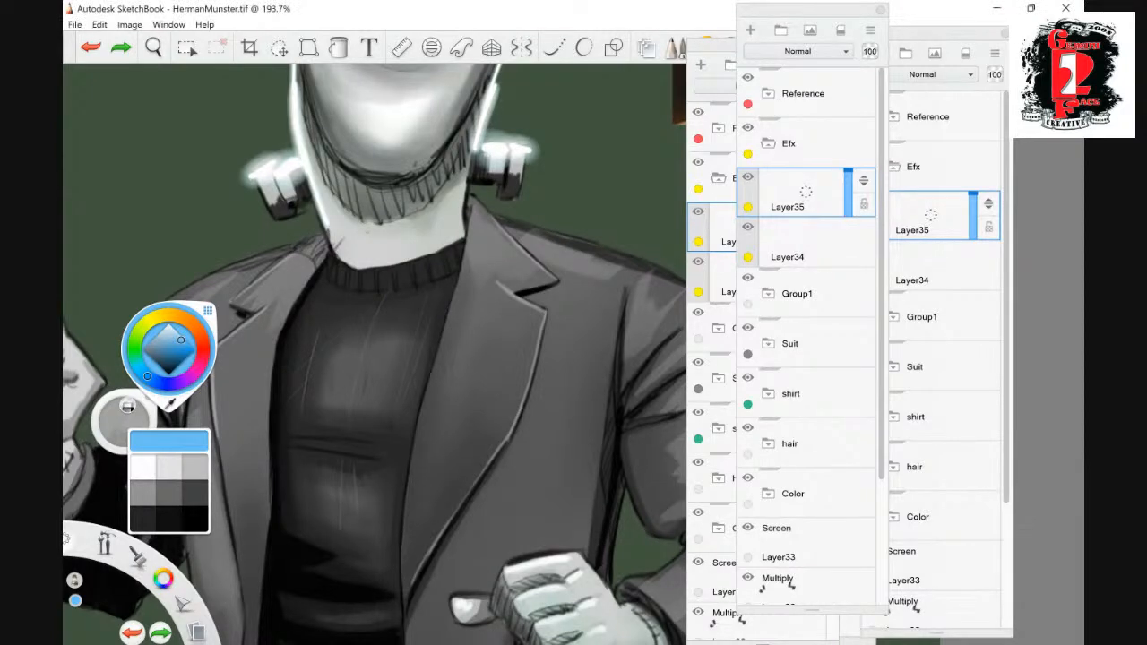
{"action": "key", "text": "ctrl+y"}
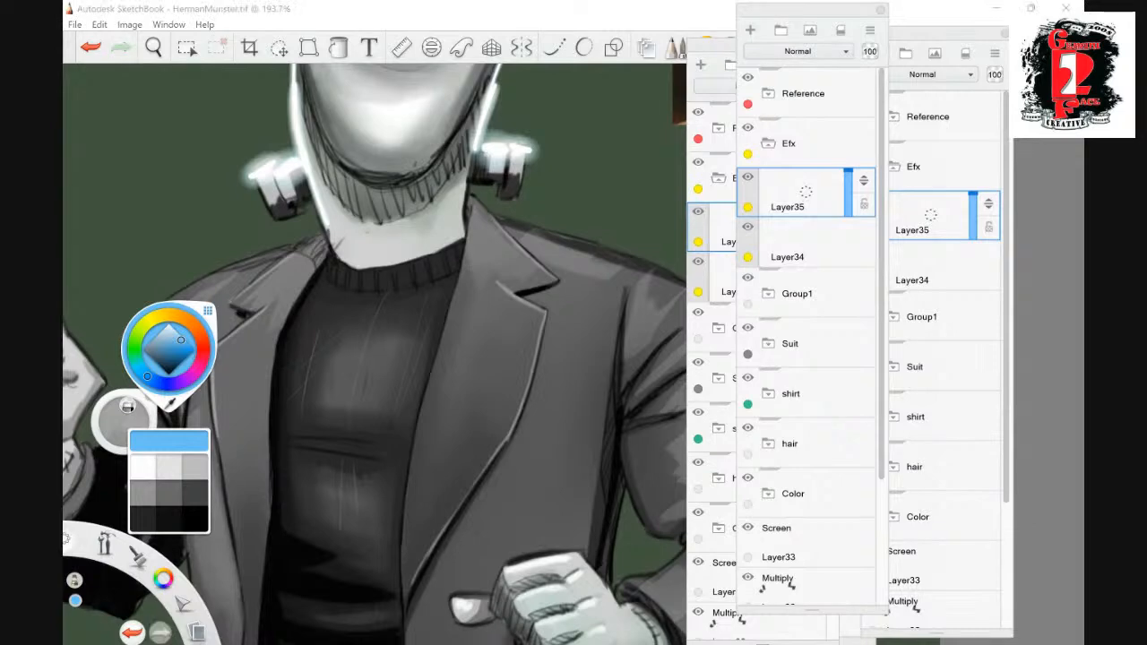
{"action": "mouse_move", "coordinate": [528, 138]}
{"action": "left_mouse_down"}
{"action": "mouse_move", "coordinate": [599, 114]}
{"action": "mouse_move", "coordinate": [613, 90]}
{"action": "left_mouse_up"}
{"action": "mouse_move", "coordinate": [573, 130]}
{"action": "left_mouse_down"}
{"action": "mouse_move", "coordinate": [577, 159]}
{"action": "mouse_move", "coordinate": [593, 165]}
{"action": "left_mouse_up"}
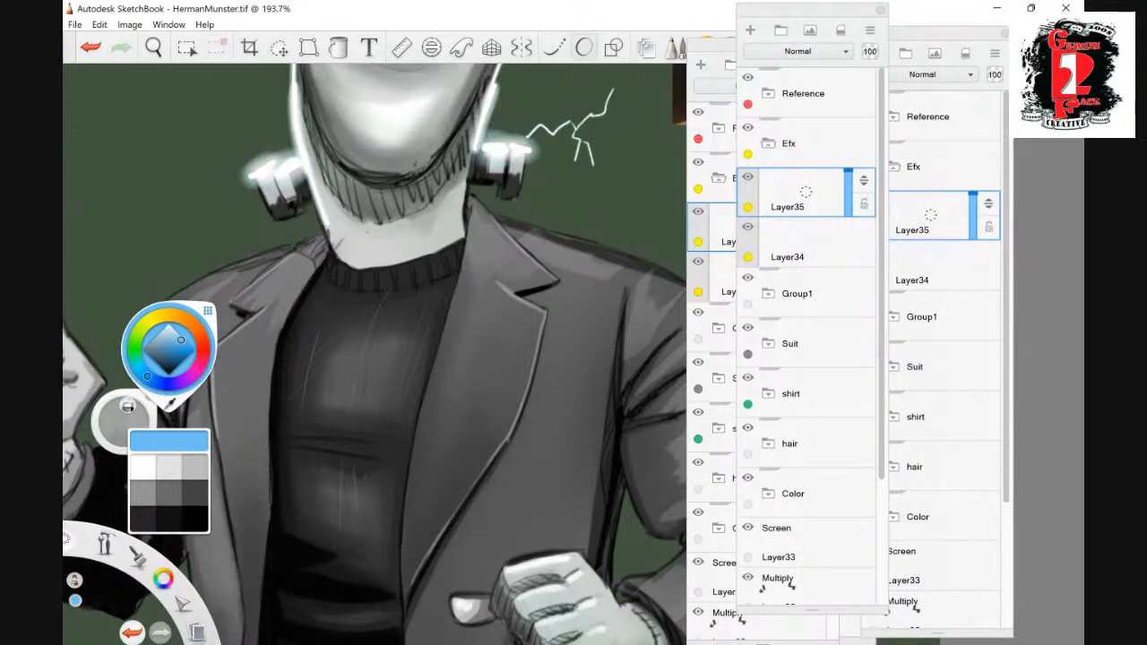
{"action": "mouse_move", "coordinate": [252, 169]}
{"action": "left_mouse_down"}
{"action": "mouse_move", "coordinate": [185, 157]}
{"action": "mouse_move", "coordinate": [157, 130]}
{"action": "mouse_move", "coordinate": [173, 175]}
{"action": "mouse_move", "coordinate": [166, 204]}
{"action": "mouse_move", "coordinate": [124, 183]}
{"action": "left_mouse_up"}
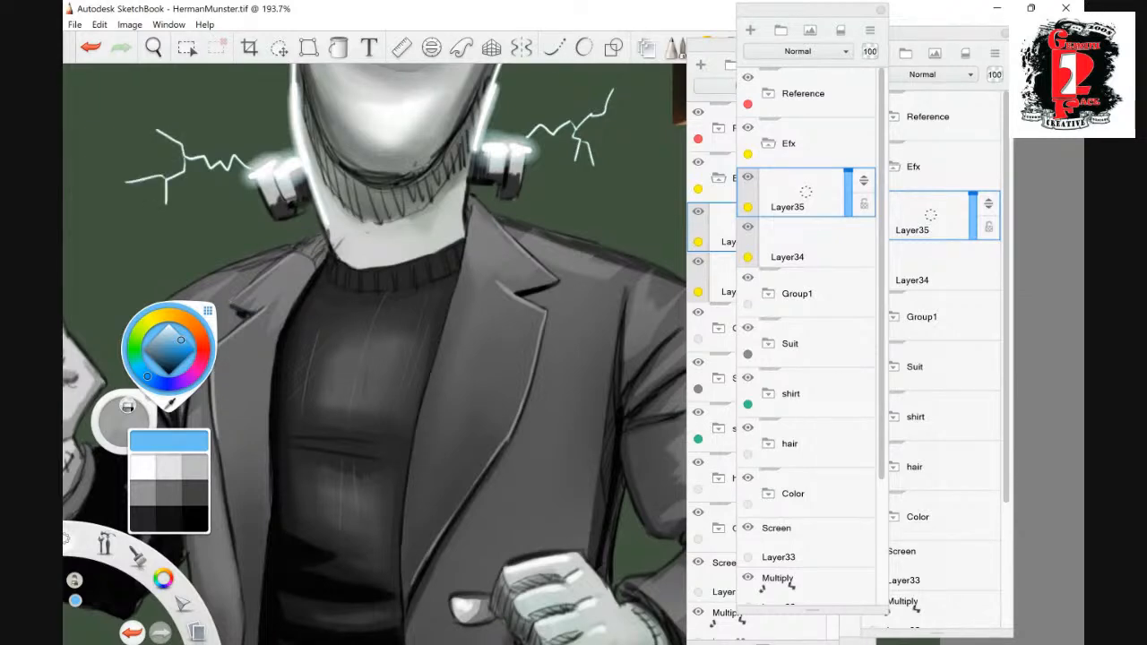
- Add a layer in Screen mode above the lightning layer in the Efx group
{"action": "left_click", "coordinate": [153, 47]}
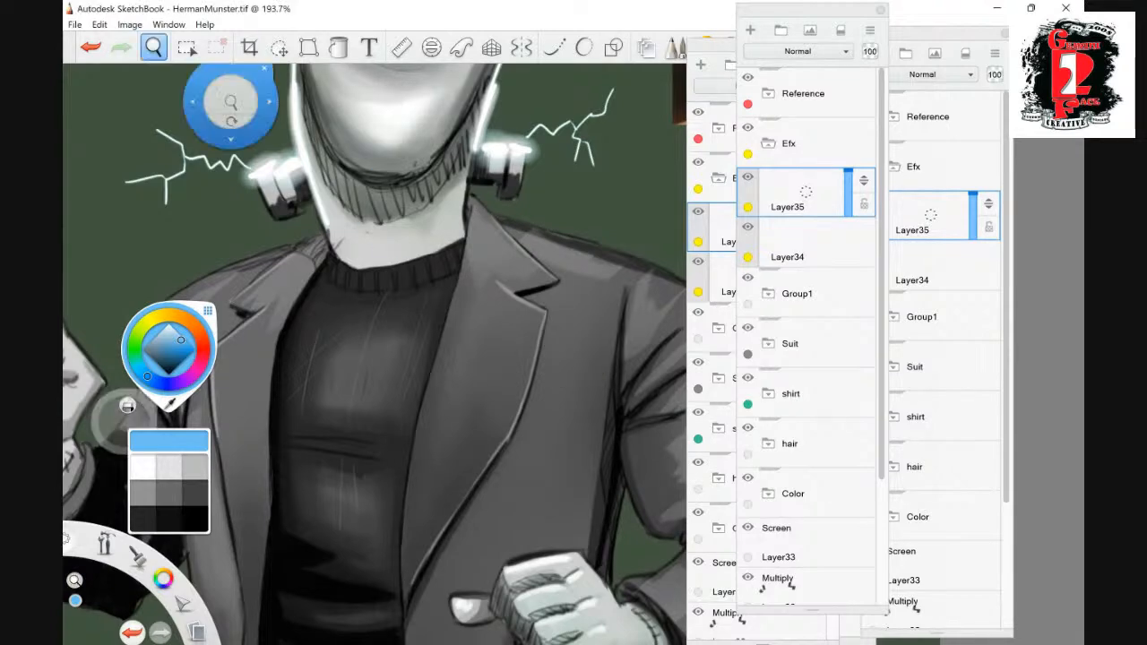
{"action": "left_click_drag", "start_coordinate": [516, 265], "coordinate": [466, 321]}
{"action": "left_click_drag", "start_coordinate": [569, 274], "coordinate": [533, 316]}
{"action": "left_click_drag", "start_coordinate": [486, 358], "coordinate": [571, 307]}
{"action": "left_click_drag", "start_coordinate": [515, 334], "coordinate": [567, 294]}
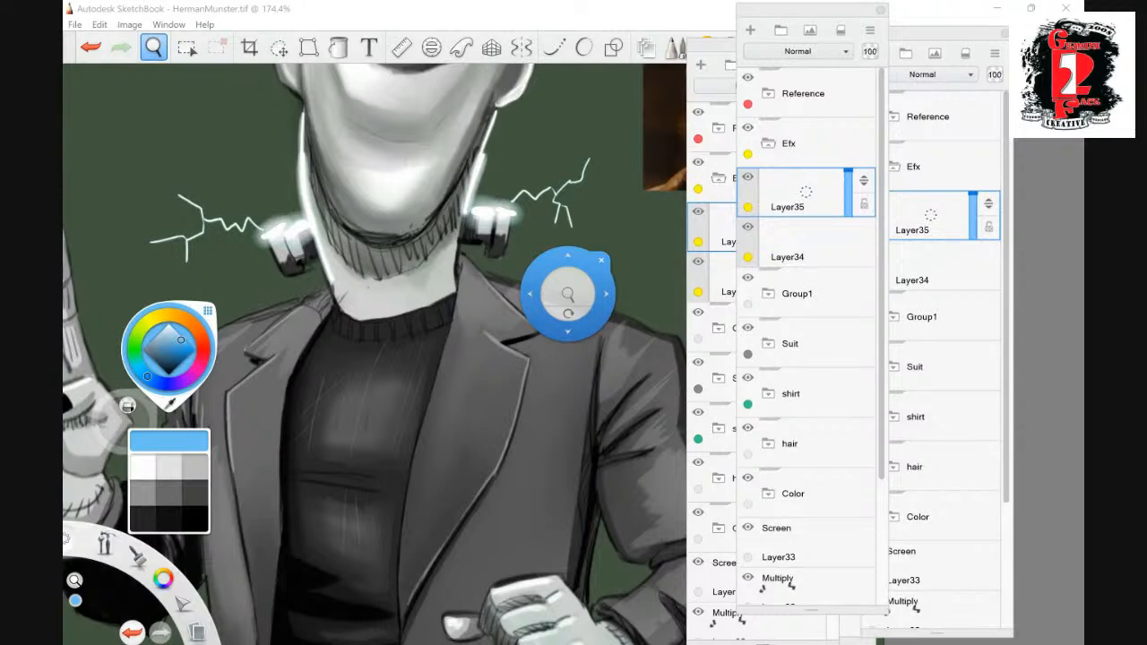
{"action": "left_click", "coordinate": [701, 616]}
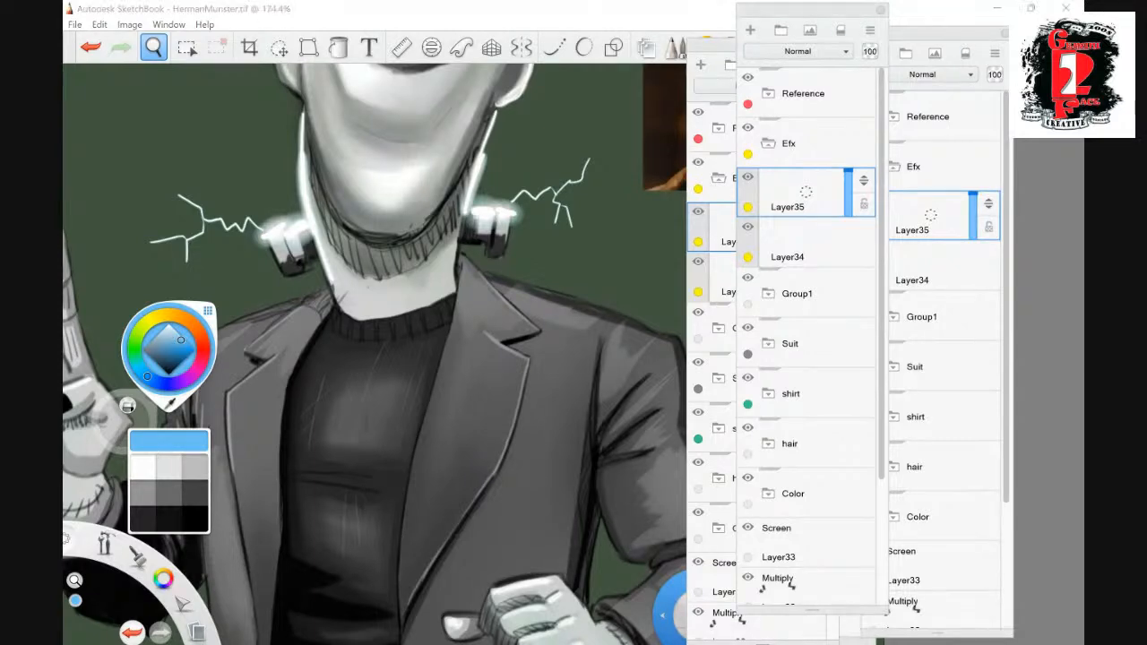
{"action": "left_click", "coordinate": [751, 30]}
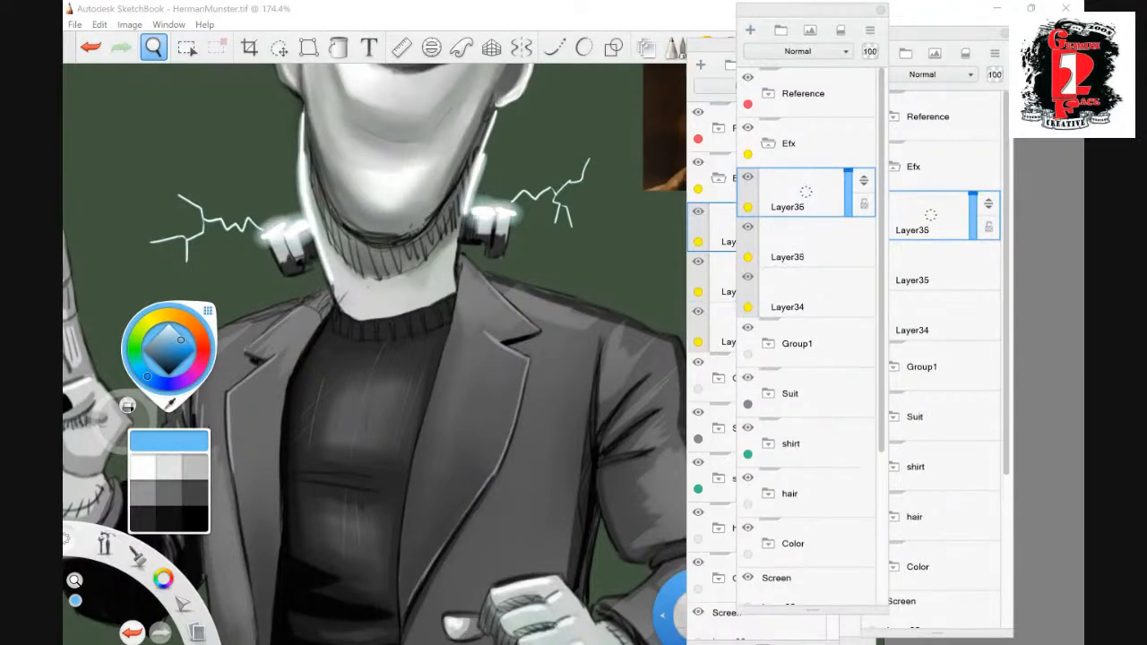
{"action": "left_click", "coordinate": [798, 51]}
{"action": "left_click", "coordinate": [780, 153]}
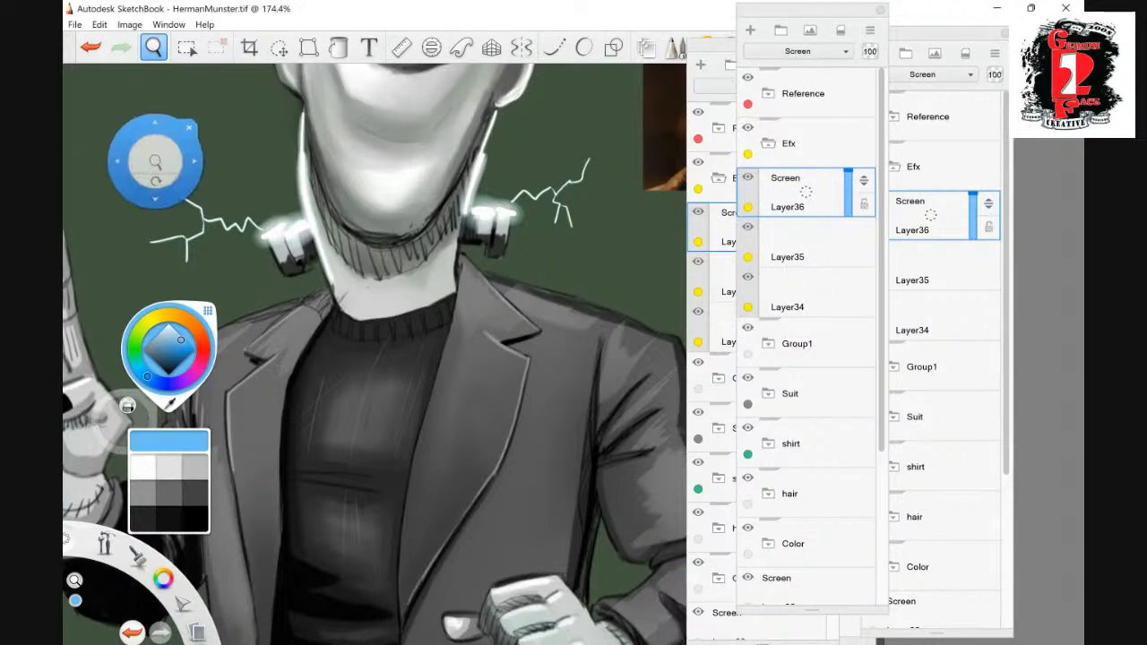
{"action": "key", "text": "space"}
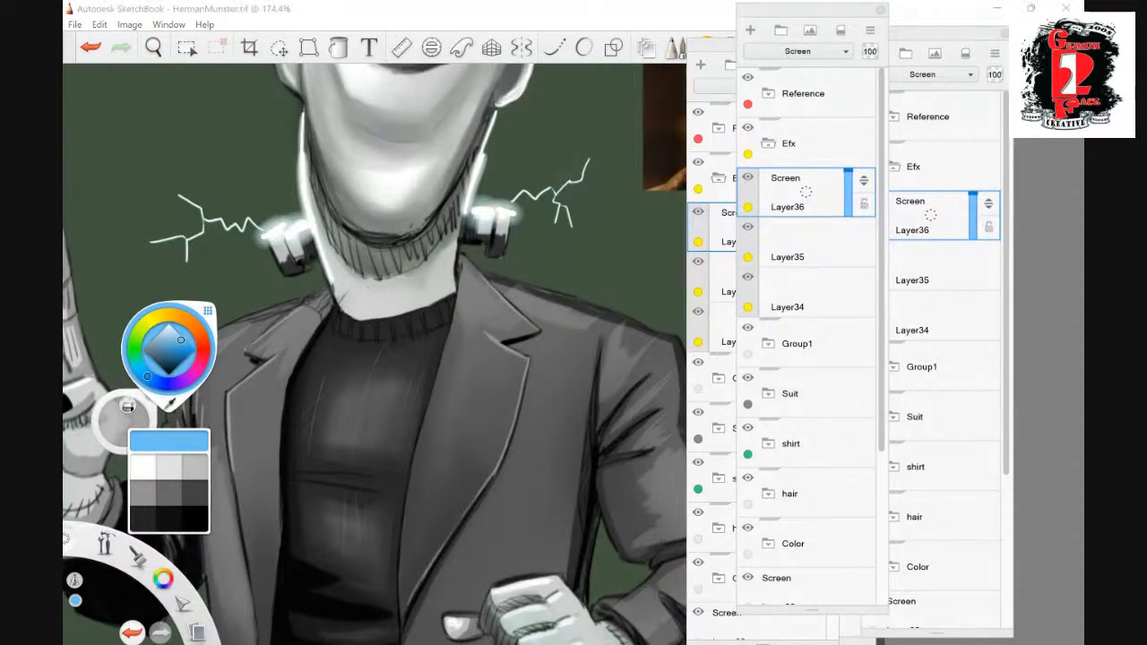
- Paint a soft blue glow around the branches of both lightning bolts on the Screen layer
{"action": "left_click_drag", "start_coordinate": [590, 160], "coordinate": [584, 175]}
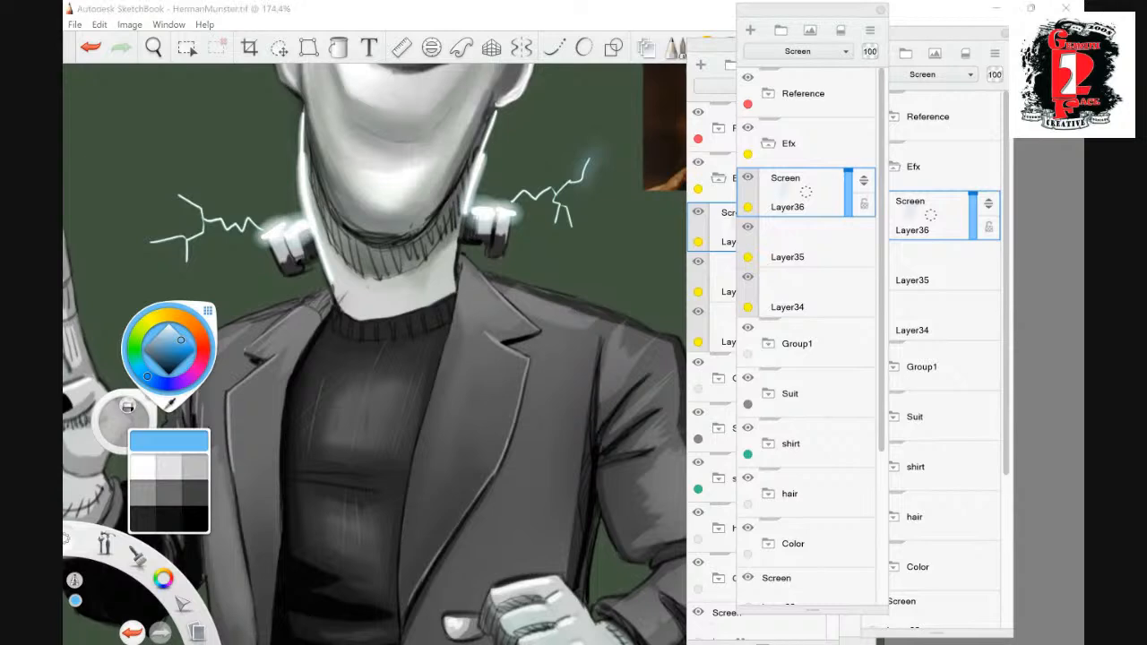
{"action": "mouse_move", "coordinate": [588, 165]}
{"action": "left_mouse_down"}
{"action": "mouse_move", "coordinate": [555, 188]}
{"action": "mouse_move", "coordinate": [572, 234]}
{"action": "mouse_move", "coordinate": [516, 196]}
{"action": "left_mouse_up"}
{"action": "mouse_move", "coordinate": [263, 224]}
{"action": "left_mouse_down"}
{"action": "mouse_move", "coordinate": [215, 224]}
{"action": "mouse_move", "coordinate": [181, 195]}
{"action": "mouse_move", "coordinate": [187, 256]}
{"action": "mouse_move", "coordinate": [150, 238]}
{"action": "left_mouse_up"}
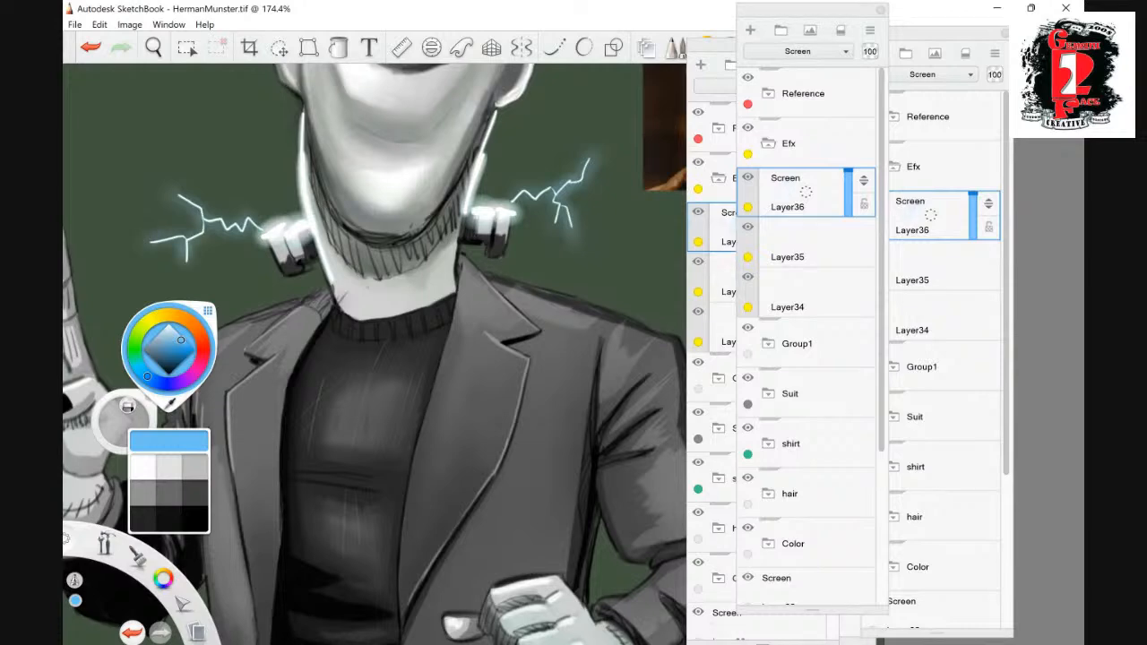
{"action": "mouse_move", "coordinate": [240, 232]}
{"action": "left_mouse_down"}
{"action": "mouse_move", "coordinate": [201, 222]}
{"action": "mouse_move", "coordinate": [172, 192]}
{"action": "left_mouse_up"}
{"action": "mouse_move", "coordinate": [587, 162]}
{"action": "left_mouse_down"}
{"action": "mouse_move", "coordinate": [557, 214]}
{"action": "mouse_move", "coordinate": [573, 223]}
{"action": "mouse_move", "coordinate": [514, 195]}
{"action": "left_mouse_up"}
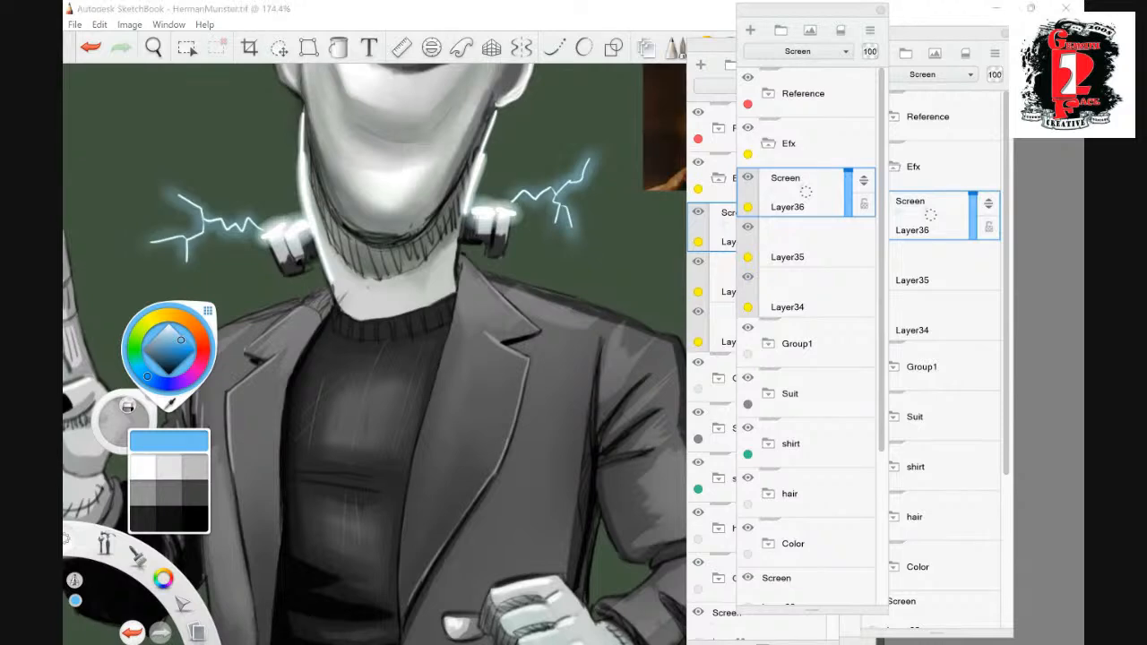
{"action": "left_click", "coordinate": [551, 189]}
{"action": "left_click", "coordinate": [517, 195]}
{"action": "left_click", "coordinate": [251, 214]}
{"action": "left_click", "coordinate": [249, 219]}
{"action": "left_click_drag", "start_coordinate": [245, 235], "coordinate": [169, 190]}
{"action": "mouse_move", "coordinate": [201, 231]}
{"action": "left_mouse_down"}
{"action": "mouse_move", "coordinate": [155, 242]}
{"action": "mouse_move", "coordinate": [186, 258]}
{"action": "left_mouse_up"}
{"action": "mouse_move", "coordinate": [564, 218]}
{"action": "left_mouse_down"}
{"action": "mouse_move", "coordinate": [569, 228]}
{"action": "mouse_move", "coordinate": [554, 231]}
{"action": "mouse_move", "coordinate": [580, 242]}
{"action": "left_mouse_up"}
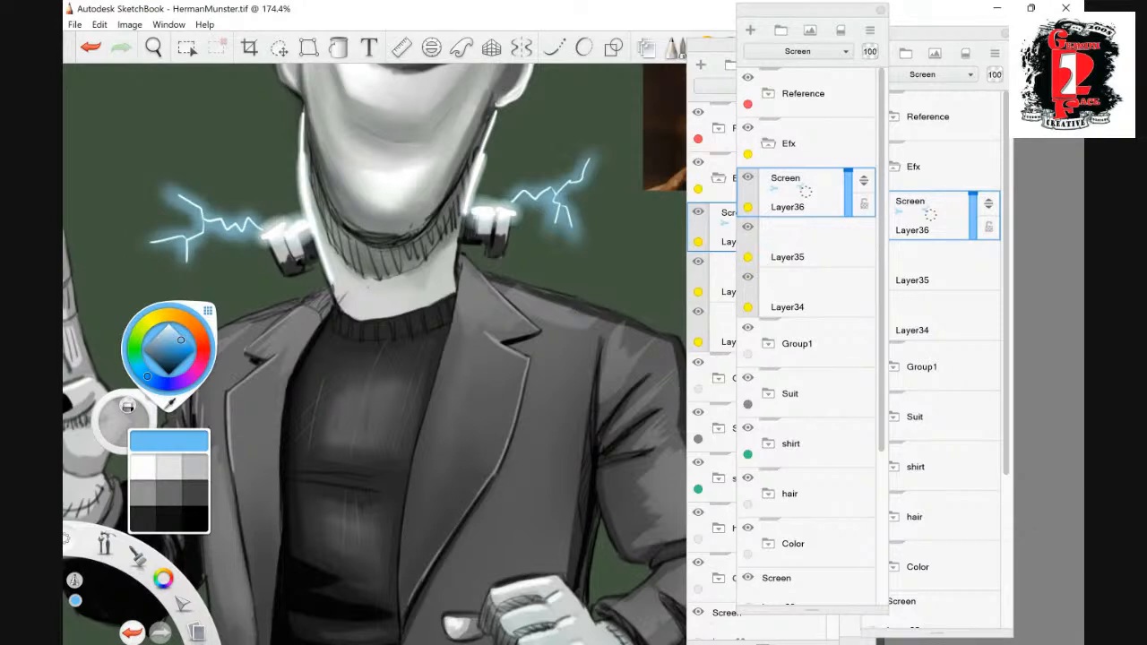
- Add a new Normal layer and move it out above the Efx group
{"action": "left_click", "coordinate": [791, 143]}
{"action": "left_click", "coordinate": [750, 30]}
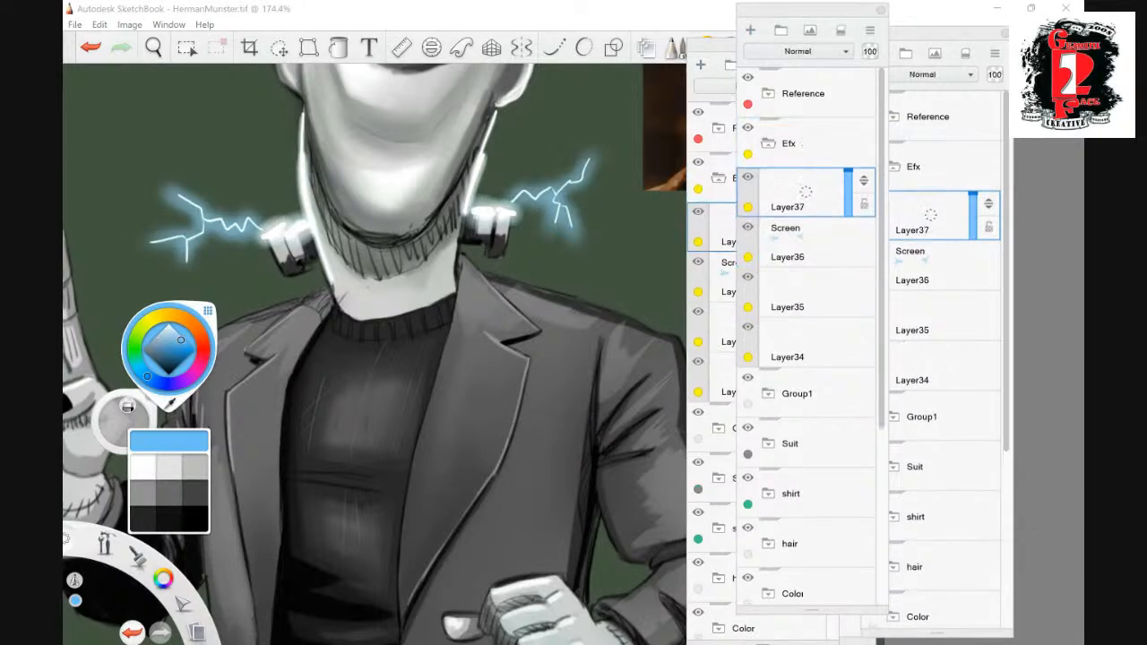
{"action": "left_click_drag", "start_coordinate": [864, 181], "coordinate": [864, 129]}
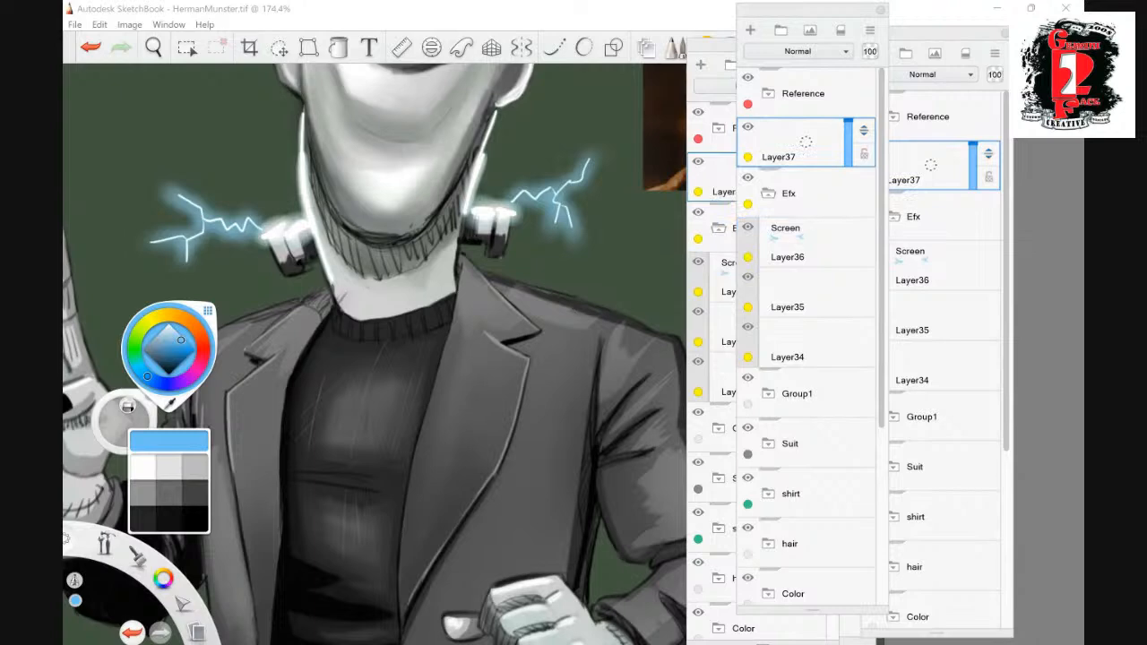
- Pick white and paint brighter, thicker strokes over the main branches of both lightning bolts
{"action": "left_click", "coordinate": [170, 329]}
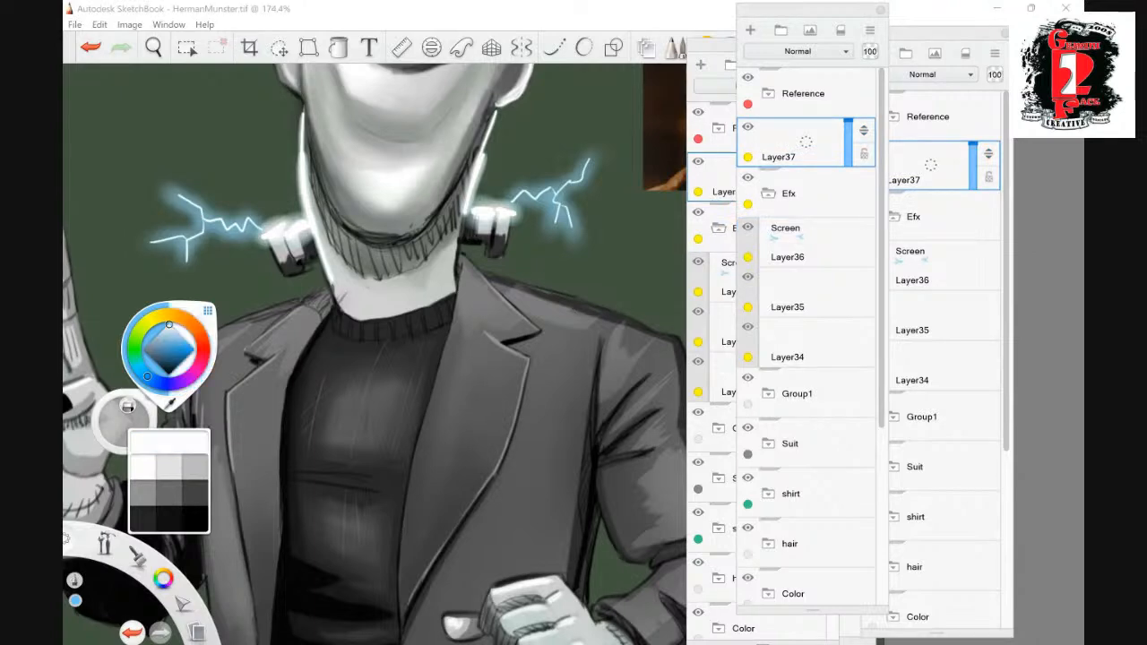
{"action": "left_click_drag", "start_coordinate": [171, 329], "coordinate": [169, 324]}
{"action": "left_click_drag", "start_coordinate": [555, 193], "coordinate": [588, 160]}
{"action": "mouse_move", "coordinate": [536, 197]}
{"action": "left_mouse_down"}
{"action": "mouse_move", "coordinate": [550, 188]}
{"action": "mouse_move", "coordinate": [524, 188]}
{"action": "mouse_move", "coordinate": [555, 195]}
{"action": "left_mouse_up"}
{"action": "mouse_move", "coordinate": [261, 232]}
{"action": "left_mouse_down"}
{"action": "mouse_move", "coordinate": [206, 220]}
{"action": "mouse_move", "coordinate": [170, 190]}
{"action": "left_mouse_up"}
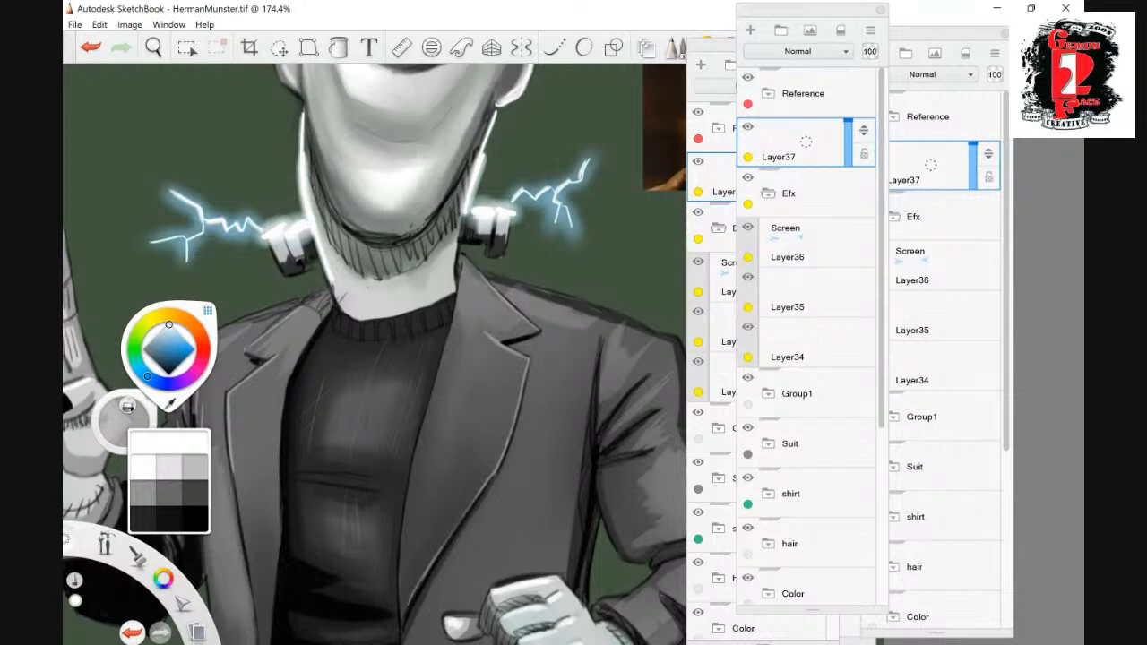
- Pick a light blue and paint a soft glow along the bolt-side edge of the jaw and neck, under the raised hand's side, on the Screen layer
{"action": "left_click_drag", "start_coordinate": [168, 324], "coordinate": [174, 343]}
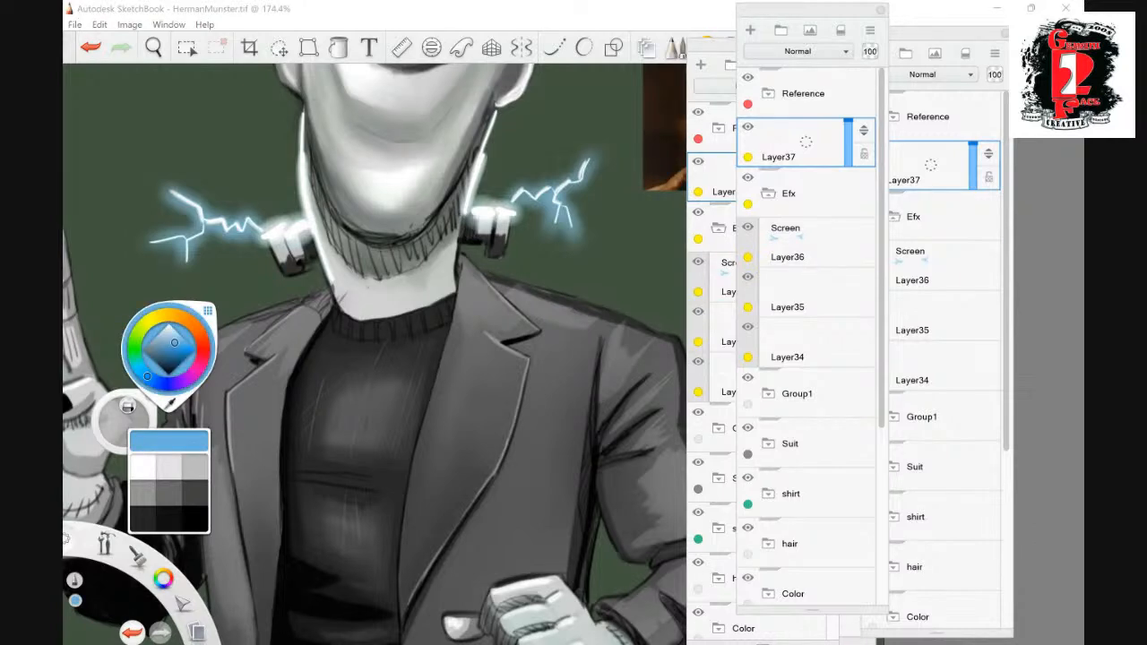
{"action": "left_click", "coordinate": [806, 240]}
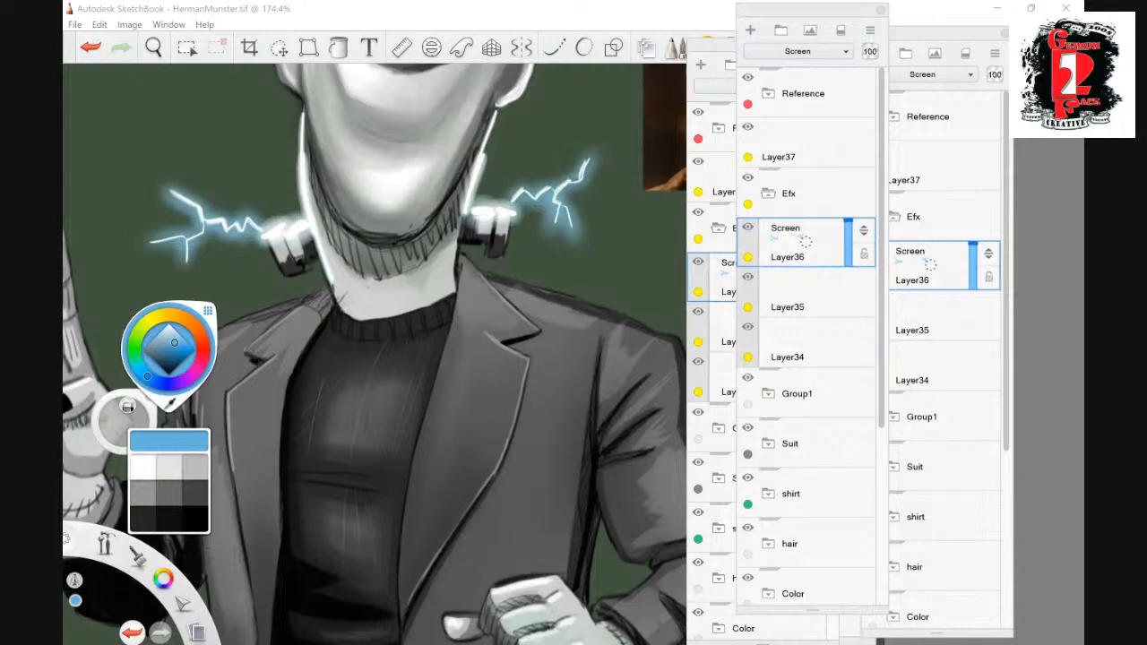
{"action": "left_click_drag", "start_coordinate": [306, 151], "coordinate": [329, 288]}
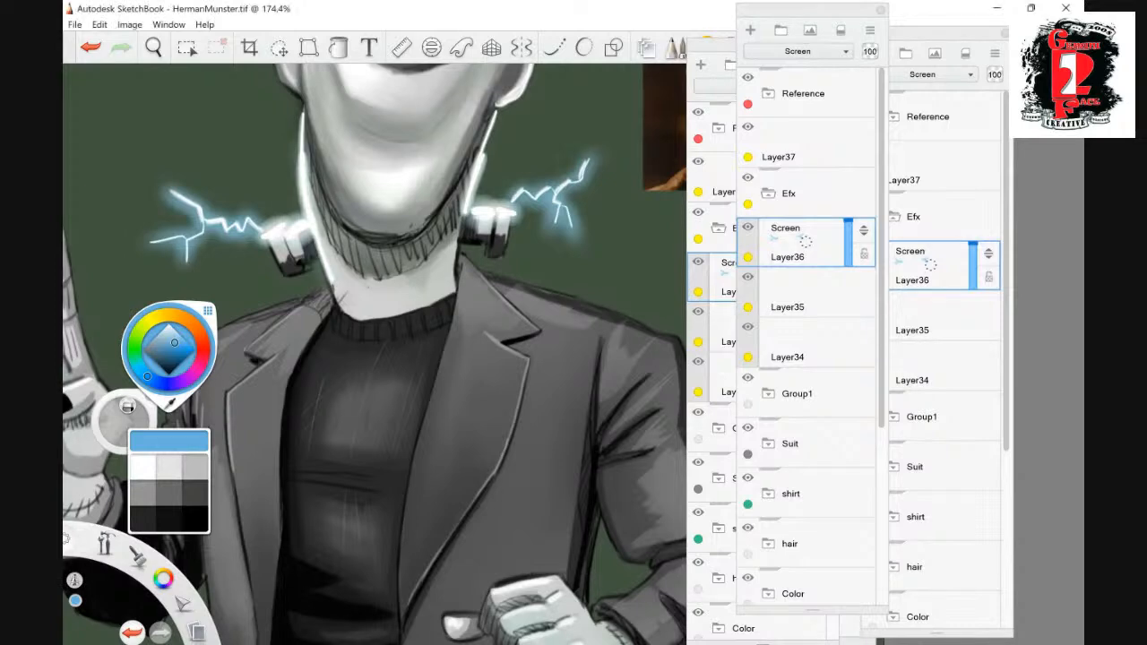
{"action": "left_click_drag", "start_coordinate": [300, 111], "coordinate": [324, 279]}
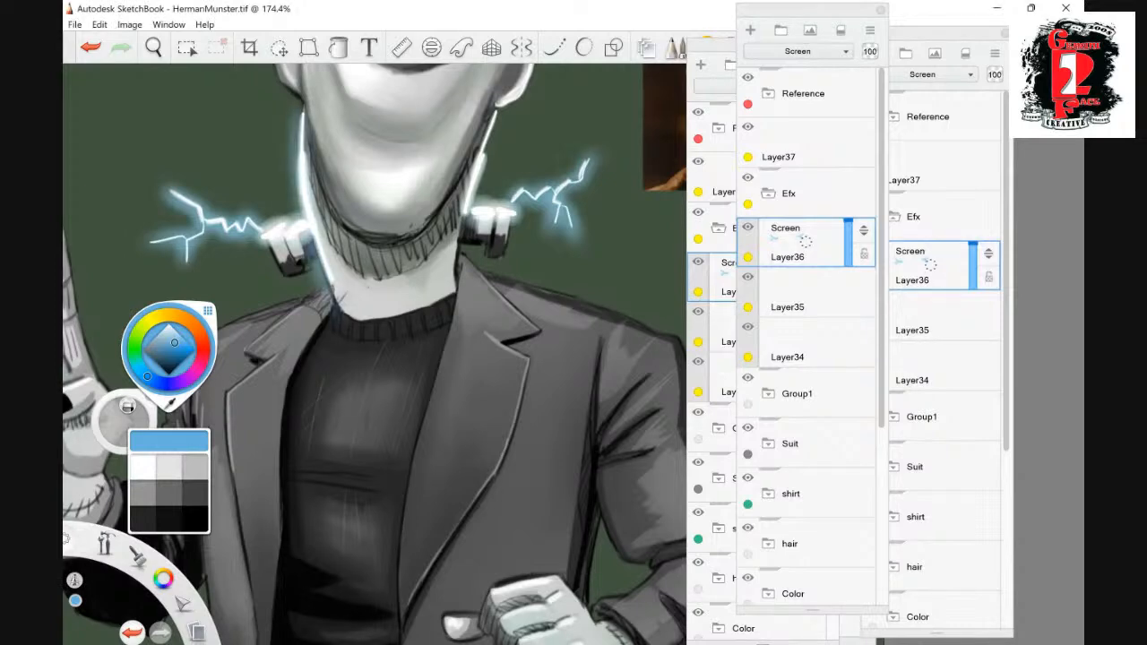
{"action": "left_click", "coordinate": [90, 48]}
{"action": "mouse_move", "coordinate": [325, 285]}
{"action": "left_mouse_down"}
{"action": "mouse_move", "coordinate": [299, 72]}
{"action": "mouse_move", "coordinate": [326, 211]}
{"action": "left_mouse_up"}
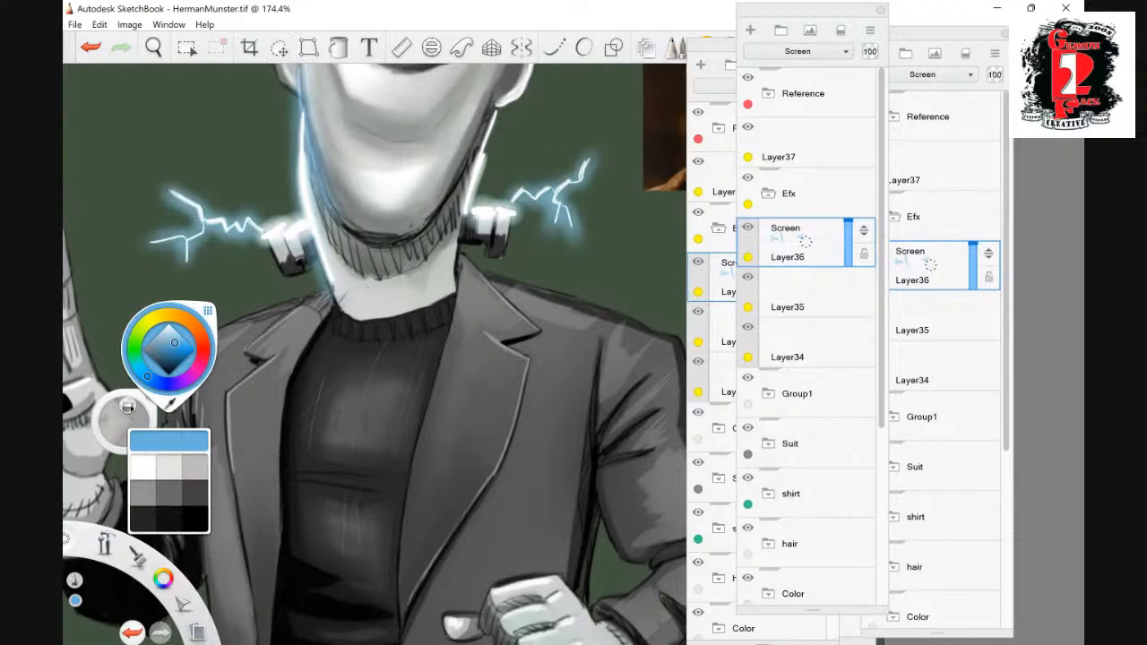
- Extend the blue rim glow up the cheek on the raised-hand side and blend it down along the jaw
{"action": "key", "text": "space"}
{"action": "left_click_drag", "start_coordinate": [390, 112], "coordinate": [424, 251]}
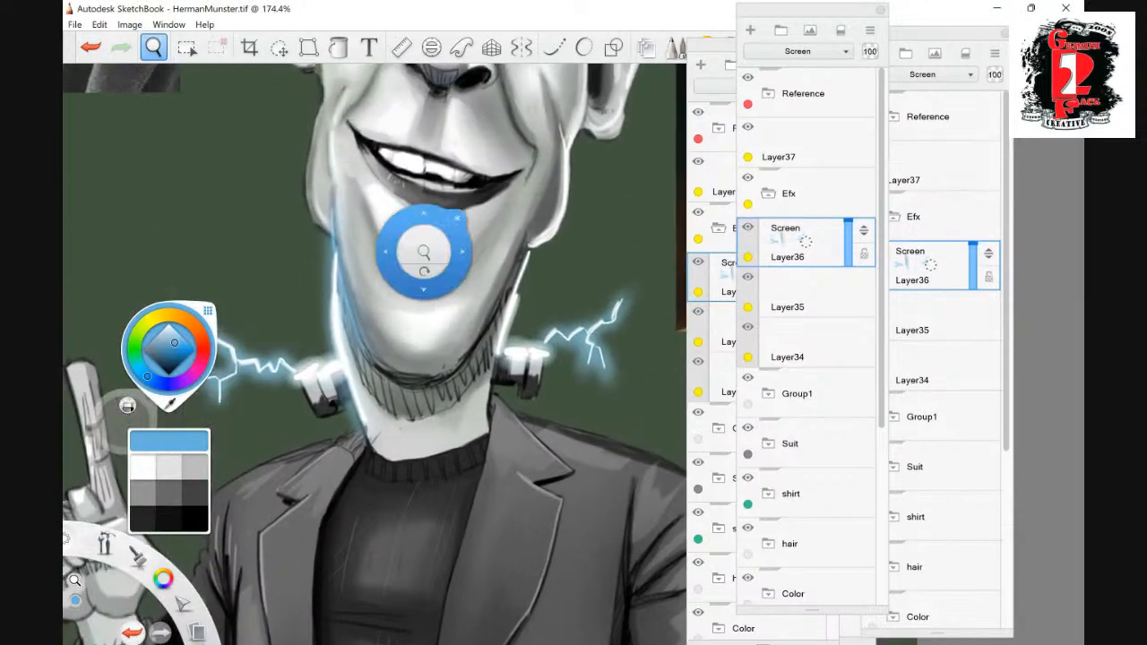
{"action": "mouse_move", "coordinate": [326, 234]}
{"action": "left_mouse_down"}
{"action": "mouse_move", "coordinate": [307, 154]}
{"action": "mouse_move", "coordinate": [323, 113]}
{"action": "left_mouse_up"}
{"action": "left_click_drag", "start_coordinate": [315, 224], "coordinate": [328, 94]}
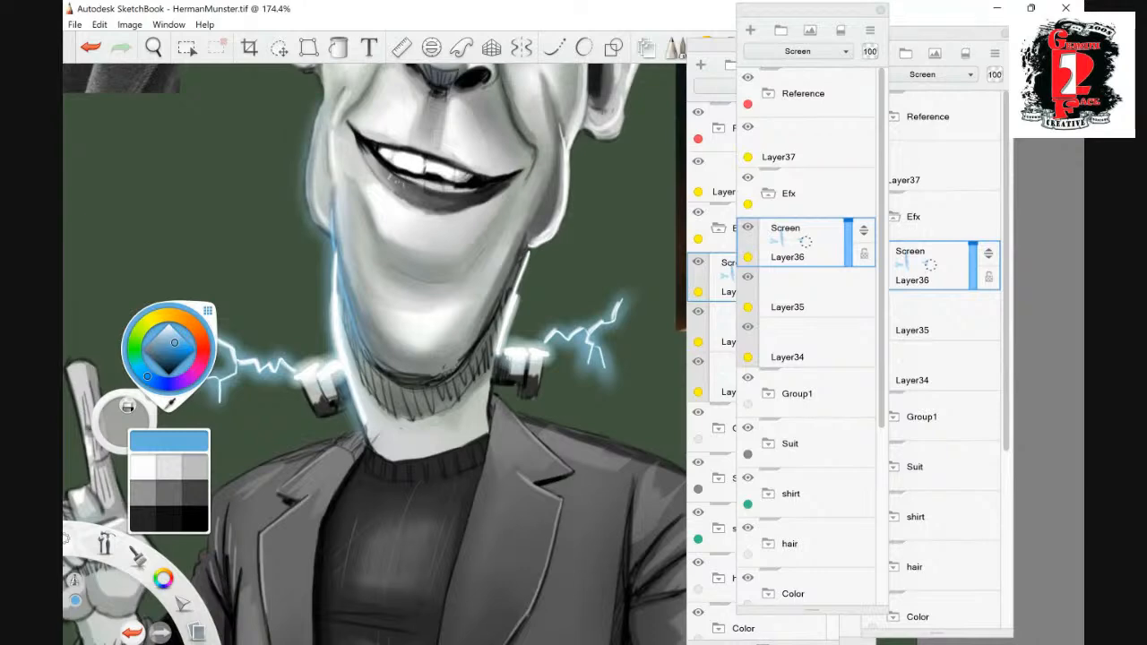
{"action": "mouse_move", "coordinate": [328, 235]}
{"action": "left_mouse_down"}
{"action": "mouse_move", "coordinate": [308, 209]}
{"action": "mouse_move", "coordinate": [313, 114]}
{"action": "left_mouse_up"}
{"action": "left_click_drag", "start_coordinate": [311, 228], "coordinate": [305, 189]}
{"action": "left_click_drag", "start_coordinate": [305, 186], "coordinate": [322, 87]}
{"action": "left_click_drag", "start_coordinate": [317, 231], "coordinate": [335, 250]}
{"action": "left_click_drag", "start_coordinate": [343, 294], "coordinate": [372, 367]}
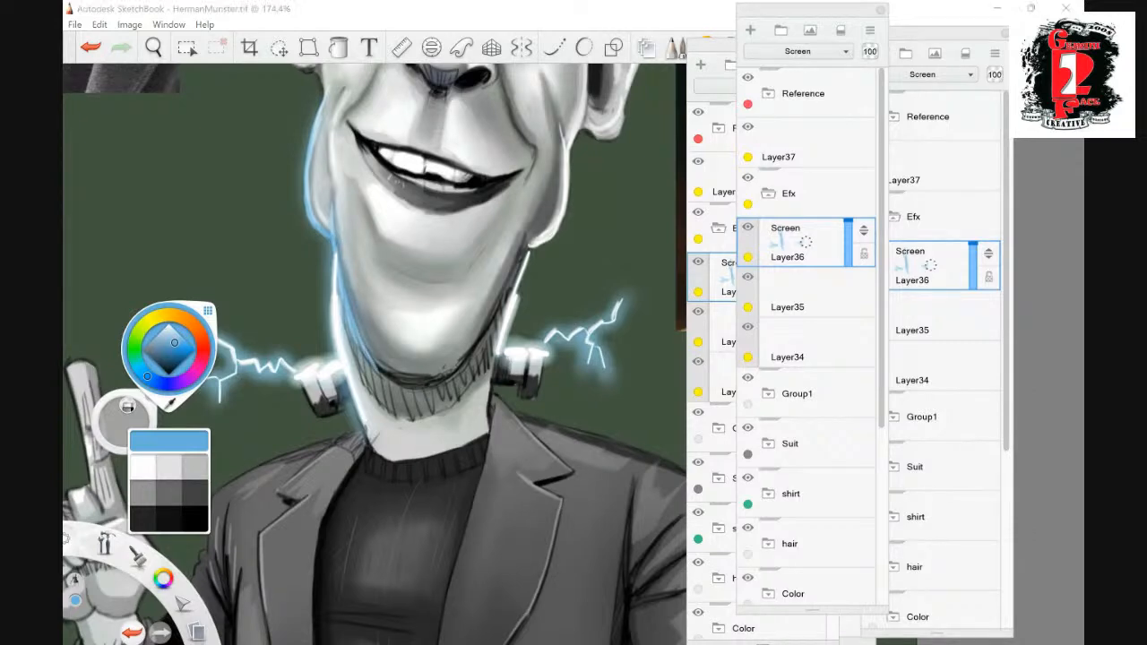
- Paint the same blue glow along the opposite cheek, jaw and neck, and touch up both neck bolts
{"action": "left_click_drag", "start_coordinate": [522, 271], "coordinate": [493, 413]}
{"action": "mouse_move", "coordinate": [562, 233]}
{"action": "left_mouse_down"}
{"action": "mouse_move", "coordinate": [552, 245]}
{"action": "mouse_move", "coordinate": [579, 112]}
{"action": "mouse_move", "coordinate": [570, 183]}
{"action": "mouse_move", "coordinate": [574, 139]}
{"action": "left_mouse_up"}
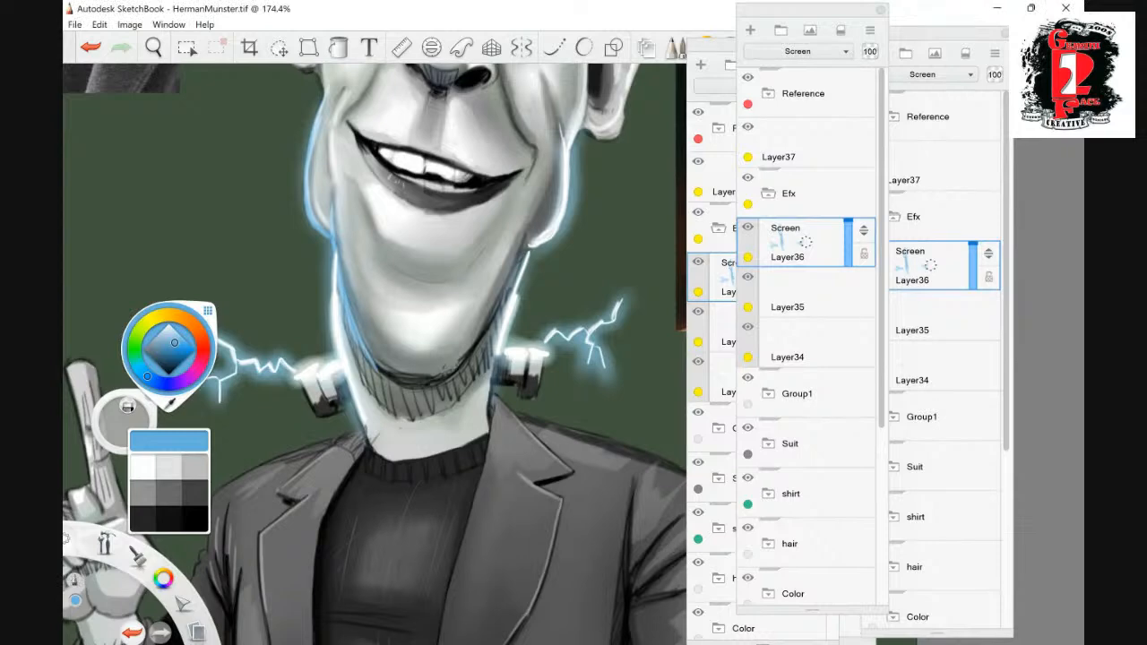
{"action": "left_click_drag", "start_coordinate": [531, 249], "coordinate": [518, 294]}
{"action": "left_click_drag", "start_coordinate": [499, 357], "coordinate": [489, 418]}
{"action": "left_click_drag", "start_coordinate": [302, 383], "coordinate": [312, 407]}
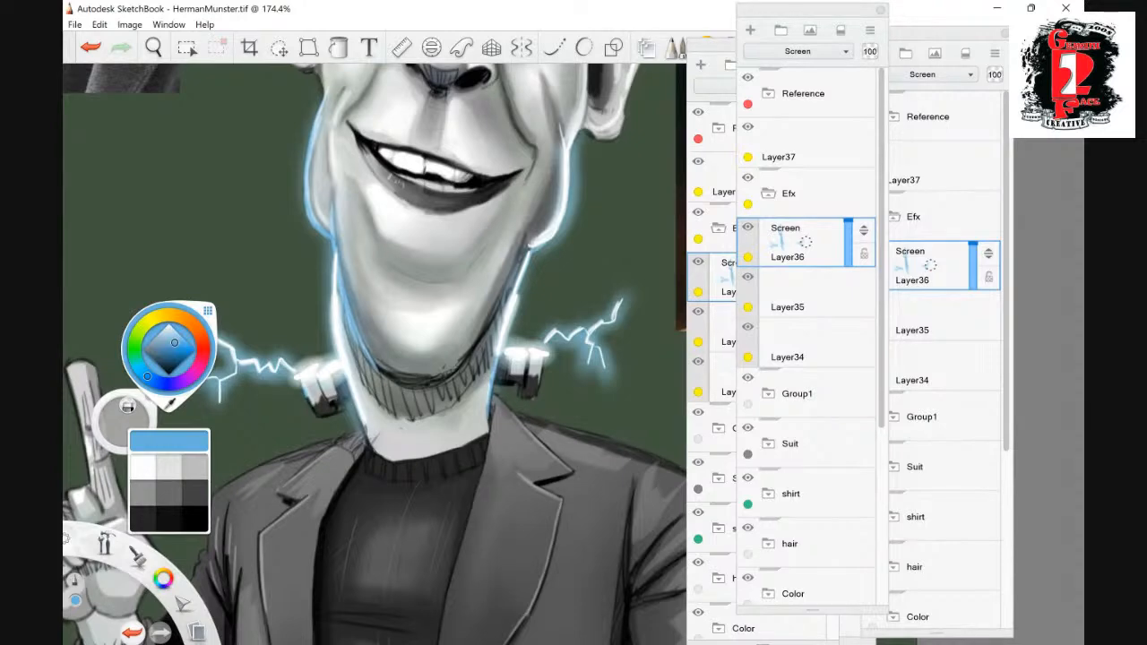
{"action": "left_click_drag", "start_coordinate": [544, 358], "coordinate": [538, 382]}
- Add a new layer above Layer37 and set its blend mode to Multiply
{"action": "left_click", "coordinate": [153, 48]}
{"action": "left_click_drag", "start_coordinate": [581, 229], "coordinate": [555, 269]}
{"action": "left_click_drag", "start_coordinate": [637, 249], "coordinate": [598, 208]}
{"action": "left_click_drag", "start_coordinate": [425, 296], "coordinate": [484, 282]}
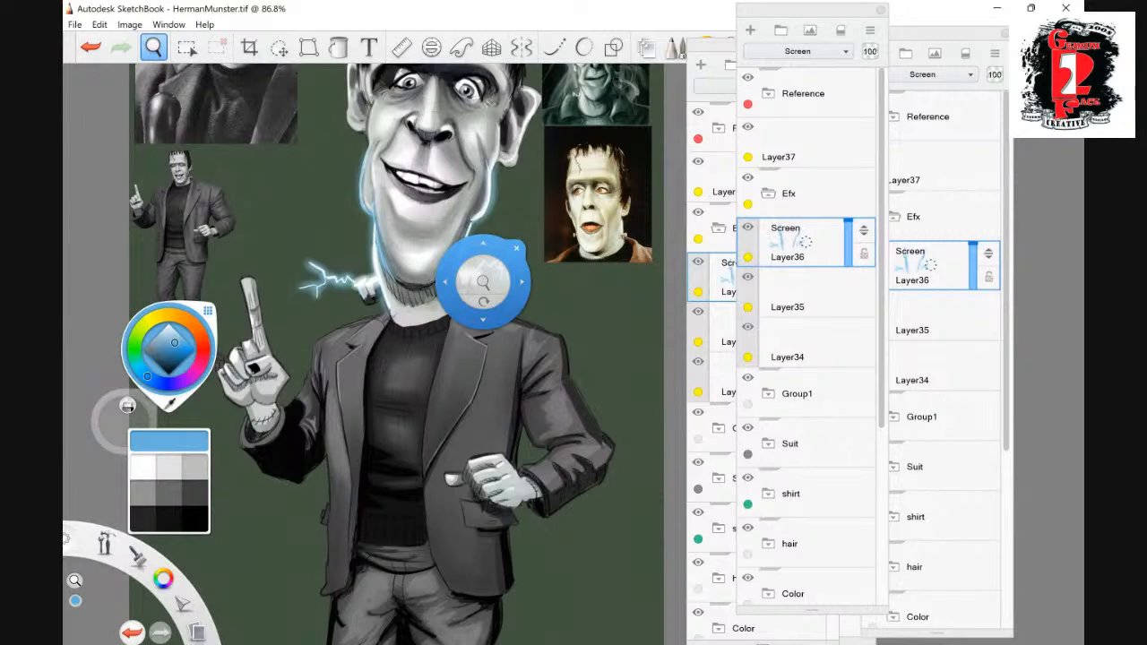
{"action": "left_click_drag", "start_coordinate": [483, 283], "coordinate": [502, 386]}
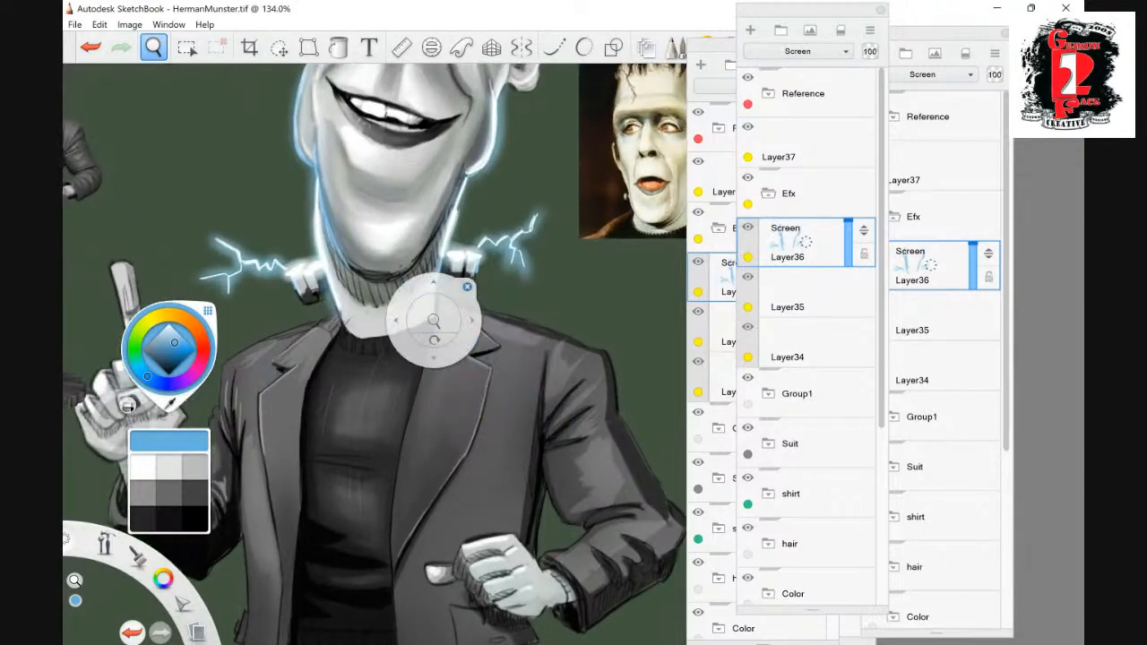
{"action": "scroll", "coordinate": [806, 349], "scroll_direction": "down", "scroll_amount": 4}
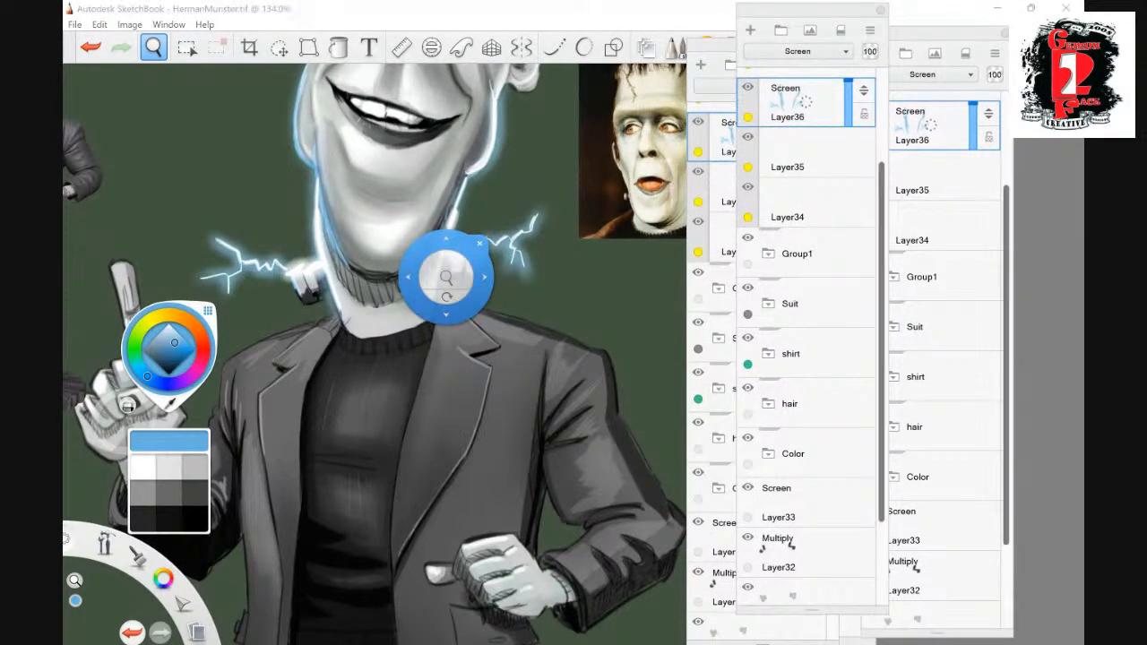
{"action": "scroll", "coordinate": [806, 349], "scroll_direction": "up", "scroll_amount": 4}
{"action": "left_click", "coordinate": [797, 144]}
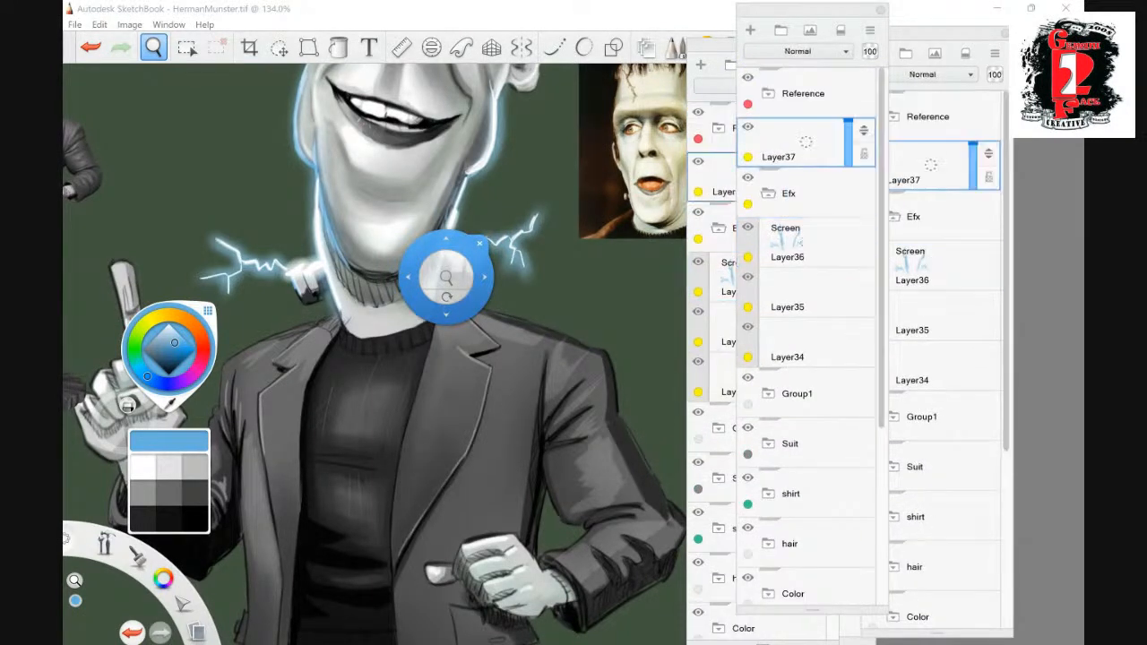
{"action": "key", "text": "ctrl+l"}
{"action": "left_click", "coordinate": [798, 51]}
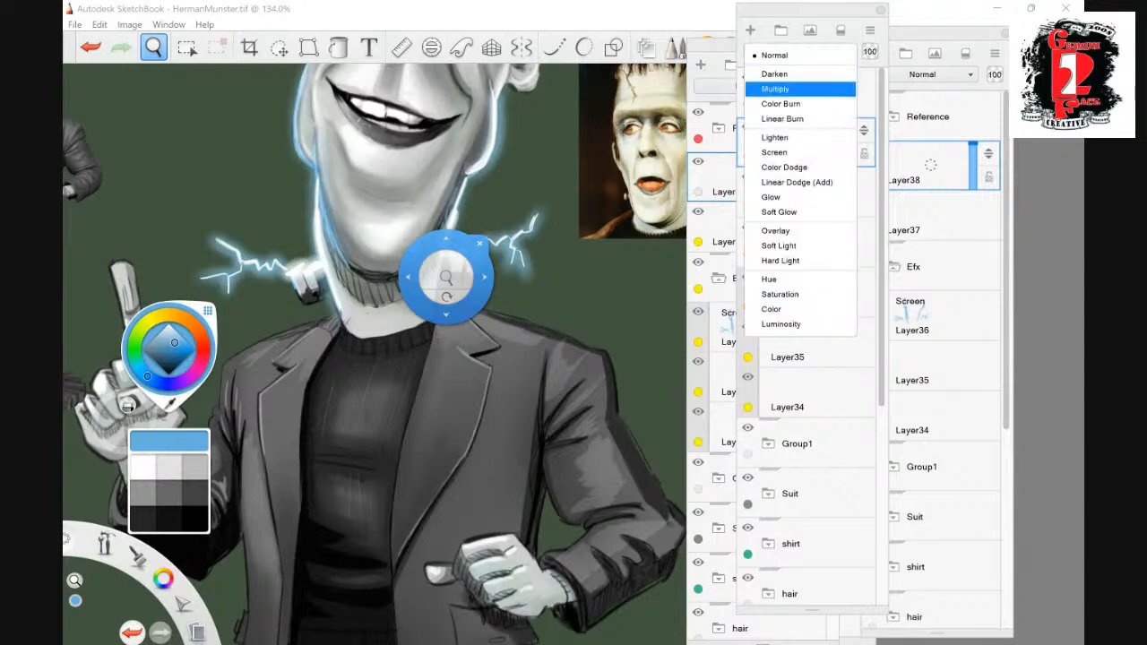
{"action": "left_click", "coordinate": [782, 88]}
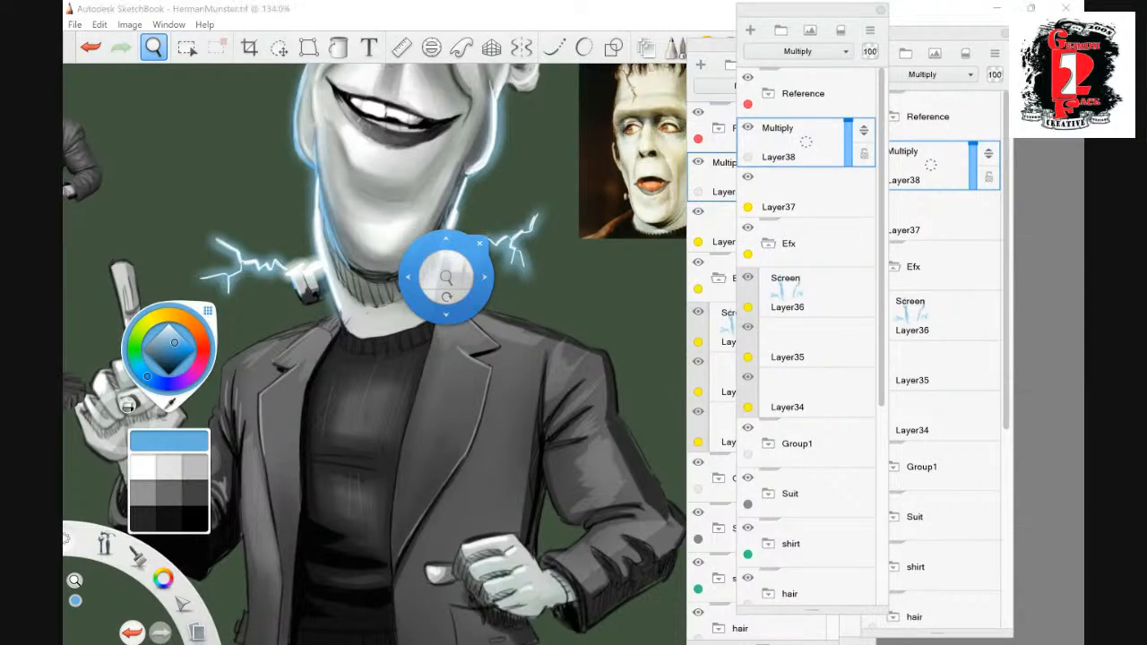
- Pick a near-black grey and paint a solid curved shadow under the chin over the hatched neck area on the Multiply layer
{"action": "key", "text": "space"}
{"action": "left_click", "coordinate": [143, 518]}
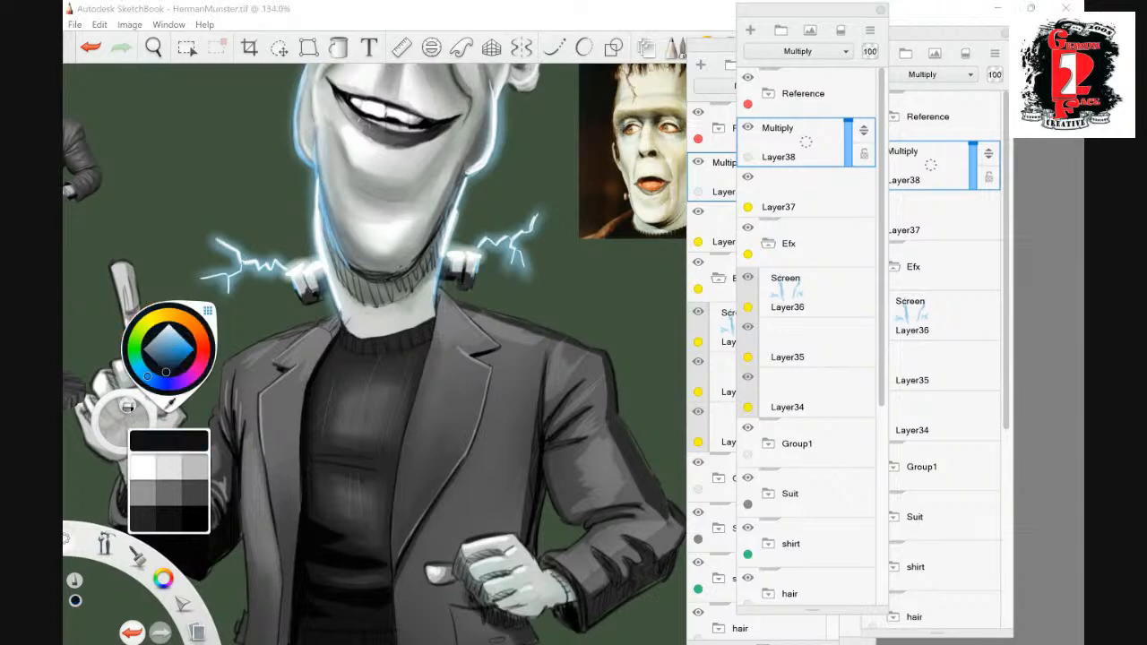
{"action": "left_click", "coordinate": [144, 518]}
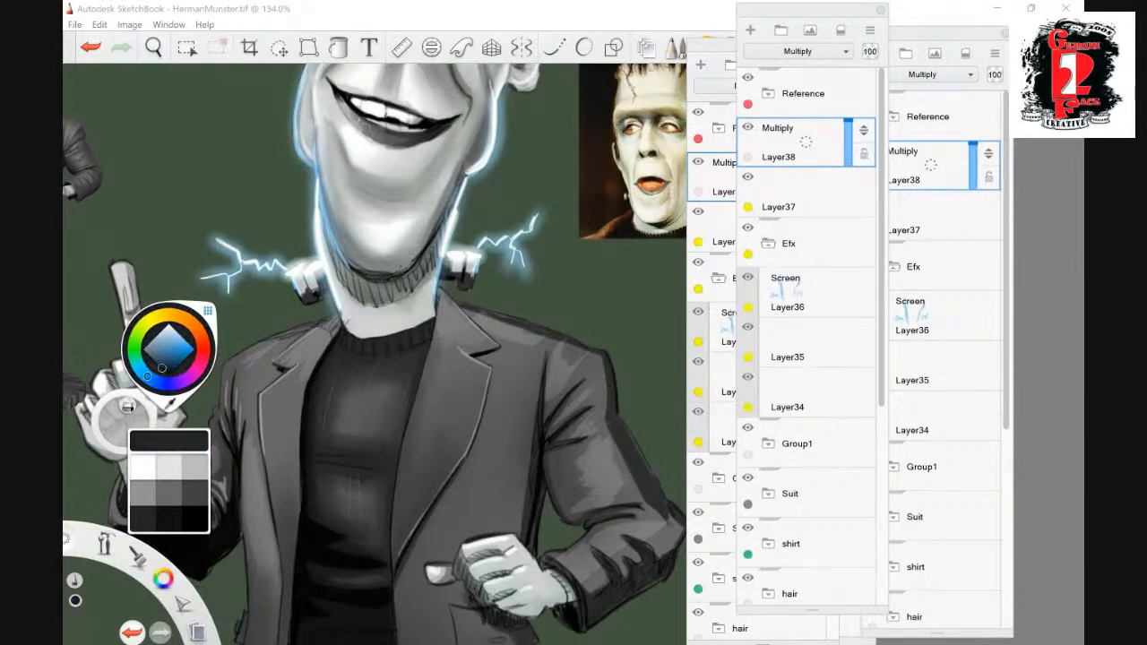
{"action": "key", "text": "s"}
{"action": "left_click_drag", "start_coordinate": [320, 221], "coordinate": [341, 272]}
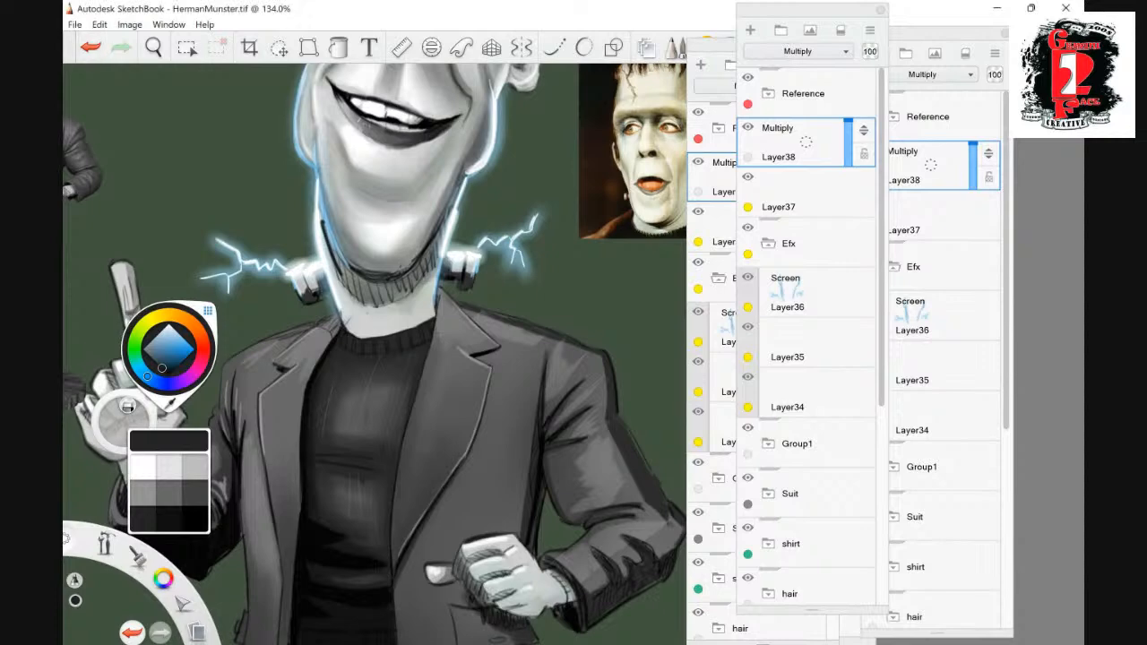
{"action": "left_click_drag", "start_coordinate": [321, 221], "coordinate": [358, 286]}
{"action": "mouse_move", "coordinate": [332, 247]}
{"action": "left_mouse_down"}
{"action": "mouse_move", "coordinate": [356, 279]}
{"action": "mouse_move", "coordinate": [382, 285]}
{"action": "mouse_move", "coordinate": [350, 285]}
{"action": "mouse_move", "coordinate": [368, 299]}
{"action": "mouse_move", "coordinate": [421, 270]}
{"action": "mouse_move", "coordinate": [450, 217]}
{"action": "mouse_move", "coordinate": [415, 289]}
{"action": "mouse_move", "coordinate": [364, 306]}
{"action": "mouse_move", "coordinate": [384, 297]}
{"action": "mouse_move", "coordinate": [369, 279]}
{"action": "mouse_move", "coordinate": [425, 254]}
{"action": "left_mouse_up"}
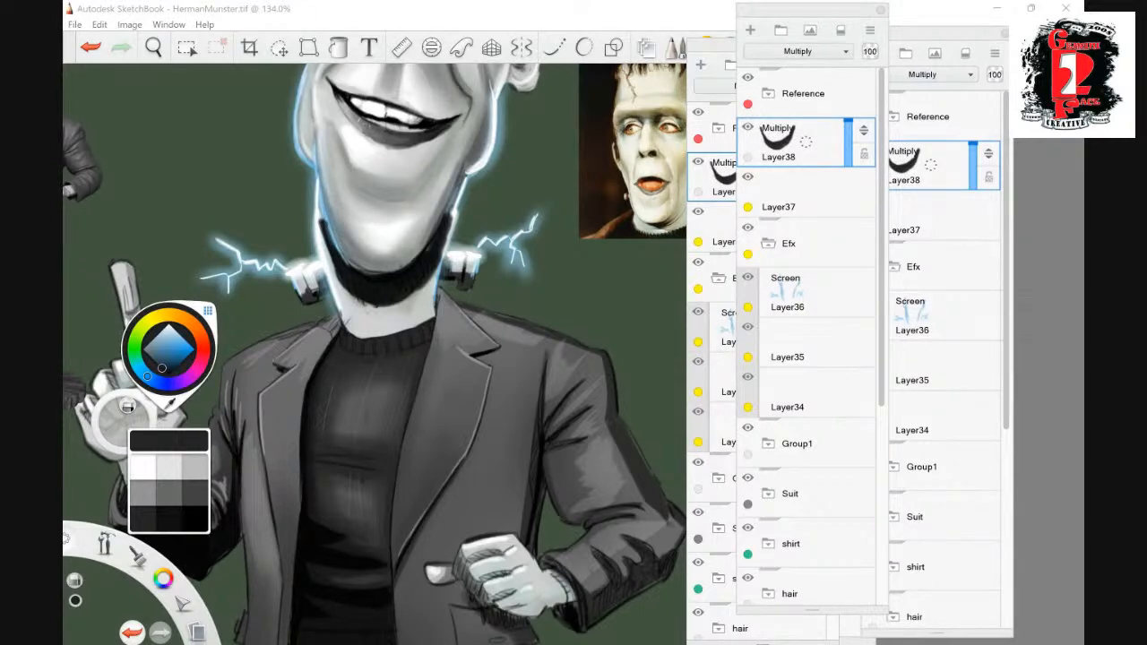
- Soften the chin shadow's edges and extend its shading down the neck and up both sides of the jaw
{"action": "left_click", "coordinate": [350, 228]}
{"action": "left_click_drag", "start_coordinate": [326, 249], "coordinate": [344, 290]}
{"action": "mouse_move", "coordinate": [327, 246]}
{"action": "left_mouse_down"}
{"action": "mouse_move", "coordinate": [348, 294]}
{"action": "mouse_move", "coordinate": [391, 308]}
{"action": "mouse_move", "coordinate": [413, 301]}
{"action": "mouse_move", "coordinate": [439, 261]}
{"action": "mouse_move", "coordinate": [415, 298]}
{"action": "mouse_move", "coordinate": [376, 309]}
{"action": "mouse_move", "coordinate": [323, 230]}
{"action": "left_mouse_up"}
{"action": "left_click_drag", "start_coordinate": [433, 309], "coordinate": [447, 216]}
{"action": "mouse_move", "coordinate": [325, 261]}
{"action": "left_mouse_down"}
{"action": "mouse_move", "coordinate": [358, 337]}
{"action": "mouse_move", "coordinate": [328, 265]}
{"action": "left_mouse_up"}
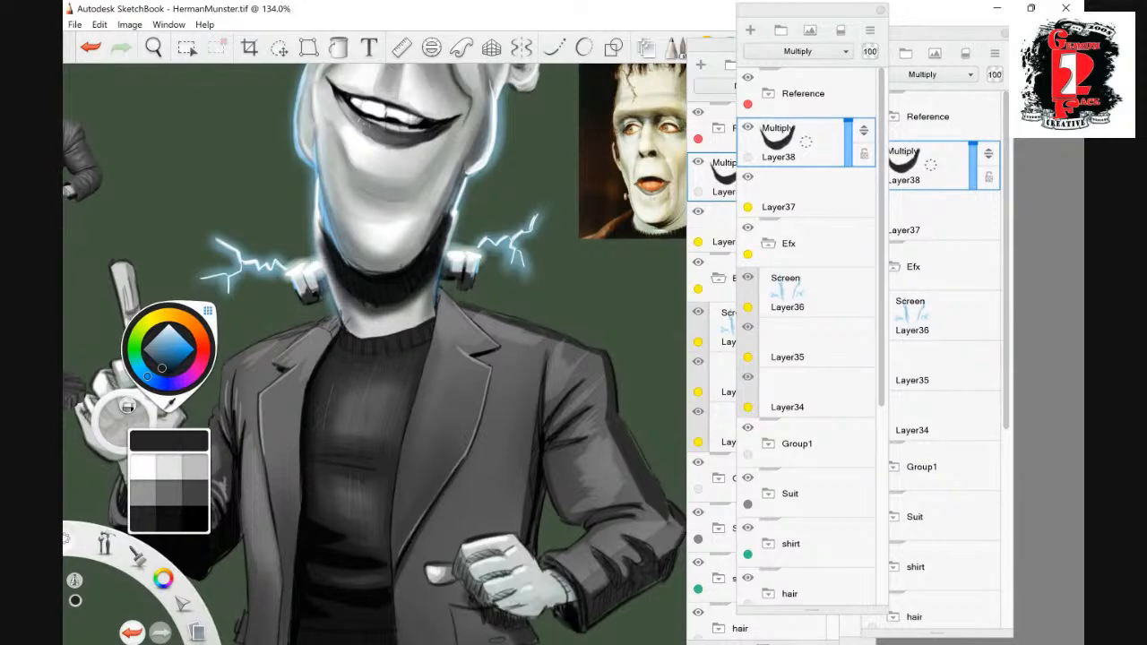
{"action": "mouse_move", "coordinate": [432, 228]}
{"action": "left_mouse_down"}
{"action": "mouse_move", "coordinate": [405, 254]}
{"action": "mouse_move", "coordinate": [340, 249]}
{"action": "mouse_move", "coordinate": [318, 164]}
{"action": "left_mouse_up"}
{"action": "left_click_drag", "start_coordinate": [461, 159], "coordinate": [423, 244]}
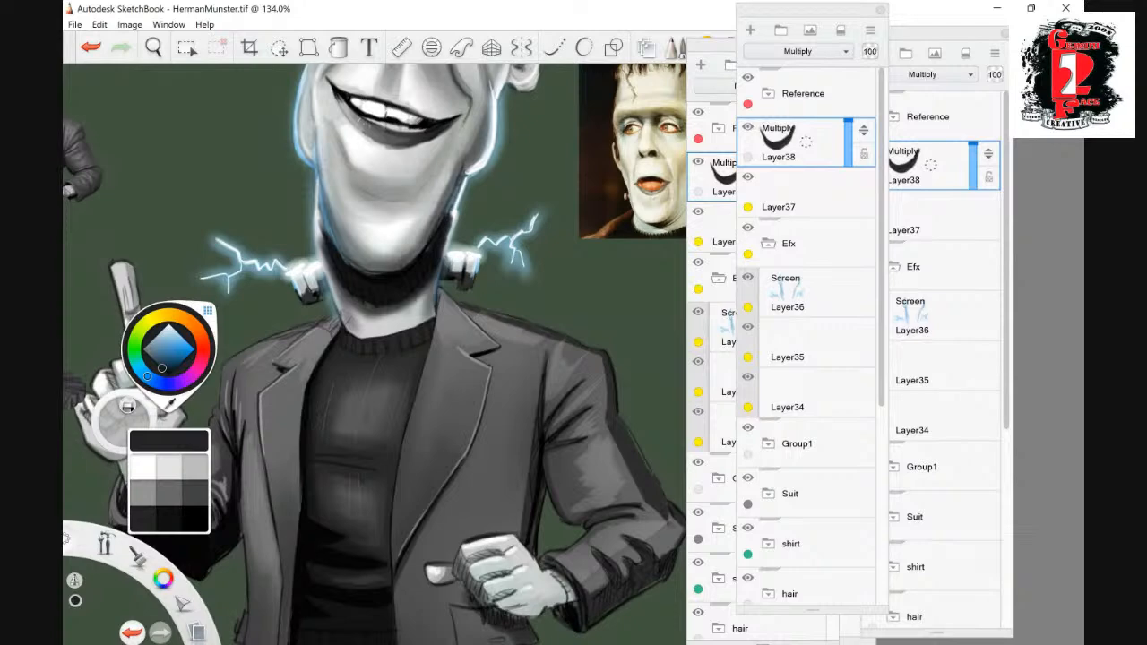
- Darken the skin around the outer corners and undersides of both eyes with soft strokes on the Multiply layer
{"action": "left_click", "coordinate": [154, 48]}
{"action": "left_click", "coordinate": [548, 271]}
{"action": "left_click_drag", "start_coordinate": [549, 271], "coordinate": [480, 342]}
{"action": "left_click", "coordinate": [514, 310]}
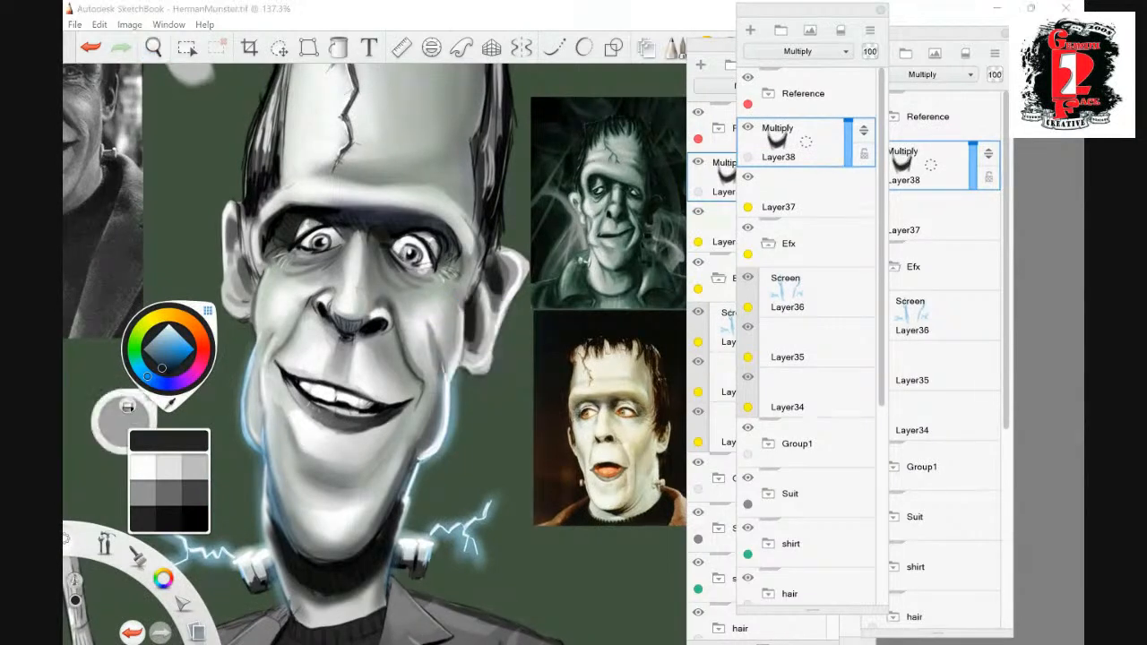
{"action": "mouse_move", "coordinate": [387, 251]}
{"action": "left_mouse_down"}
{"action": "mouse_move", "coordinate": [416, 290]}
{"action": "mouse_move", "coordinate": [445, 278]}
{"action": "left_mouse_up"}
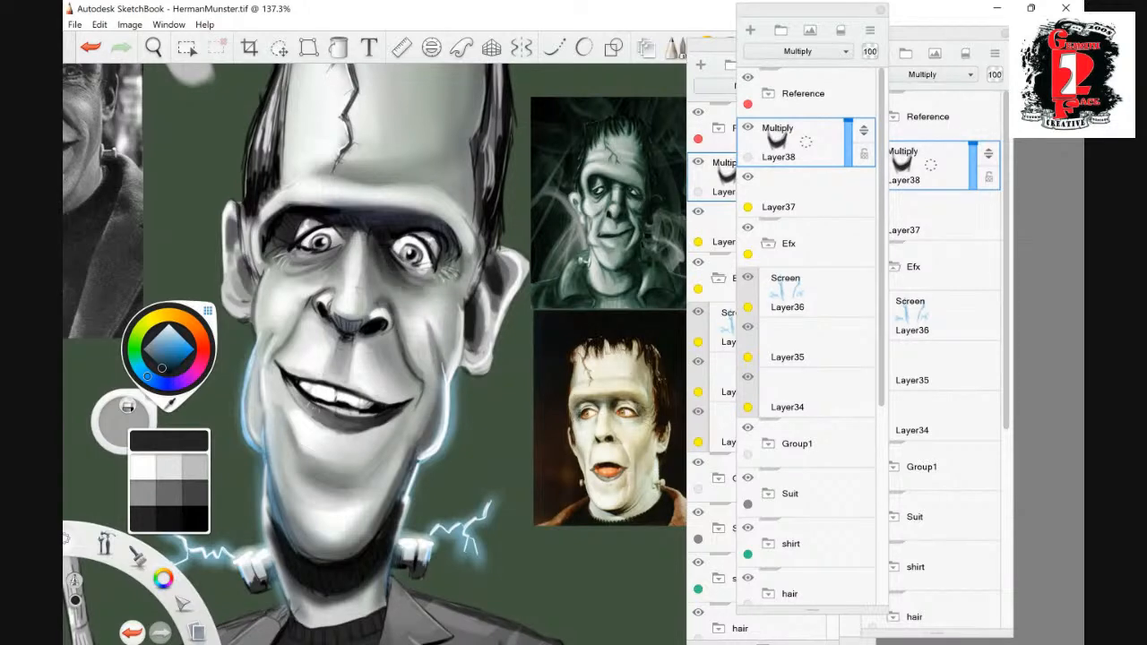
{"action": "mouse_move", "coordinate": [344, 247]}
{"action": "left_mouse_down"}
{"action": "mouse_move", "coordinate": [300, 256]}
{"action": "mouse_move", "coordinate": [323, 254]}
{"action": "mouse_move", "coordinate": [296, 269]}
{"action": "mouse_move", "coordinate": [260, 267]}
{"action": "left_mouse_up"}
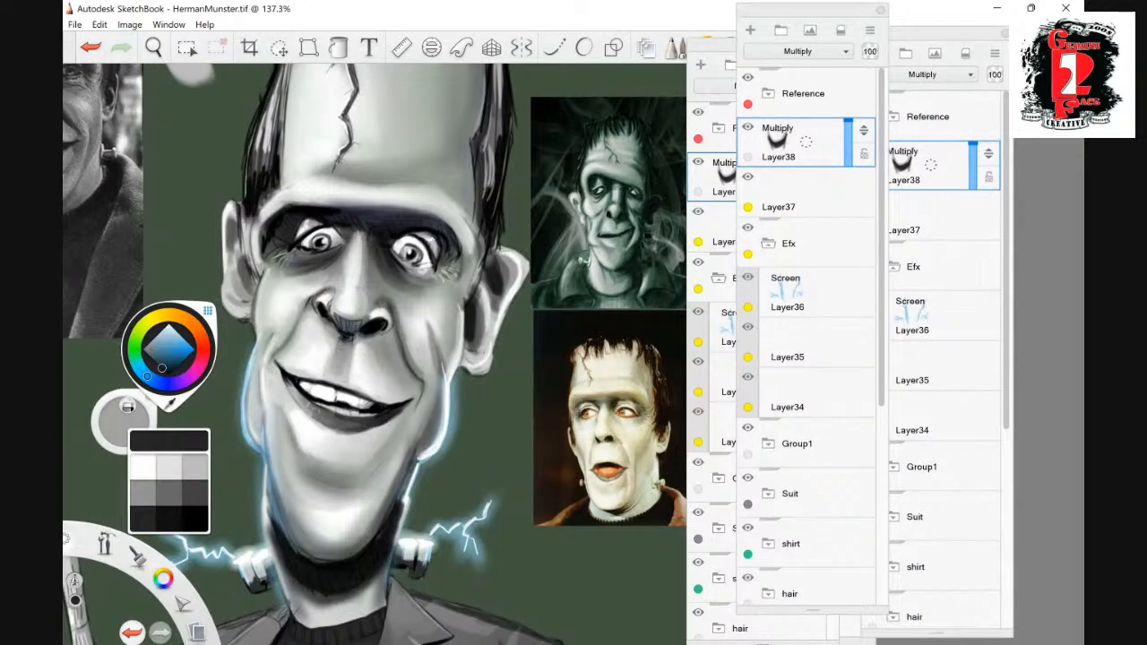
{"action": "mouse_move", "coordinate": [460, 254]}
{"action": "left_mouse_down"}
{"action": "mouse_move", "coordinate": [447, 286]}
{"action": "mouse_move", "coordinate": [429, 286]}
{"action": "mouse_move", "coordinate": [439, 282]}
{"action": "left_mouse_up"}
{"action": "left_click_drag", "start_coordinate": [261, 238], "coordinate": [259, 274]}
{"action": "left_click_drag", "start_coordinate": [456, 239], "coordinate": [460, 261]}
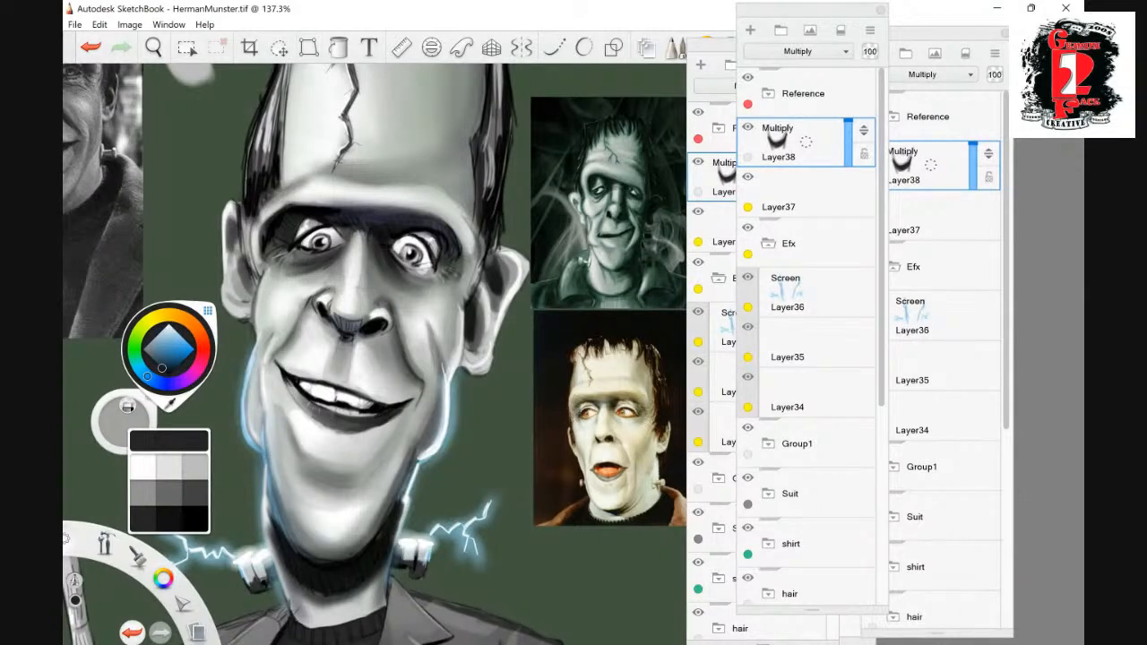
- Hide the Reference group and add a new Normal layer above the Multiply shadow layer
{"action": "left_click", "coordinate": [154, 47]}
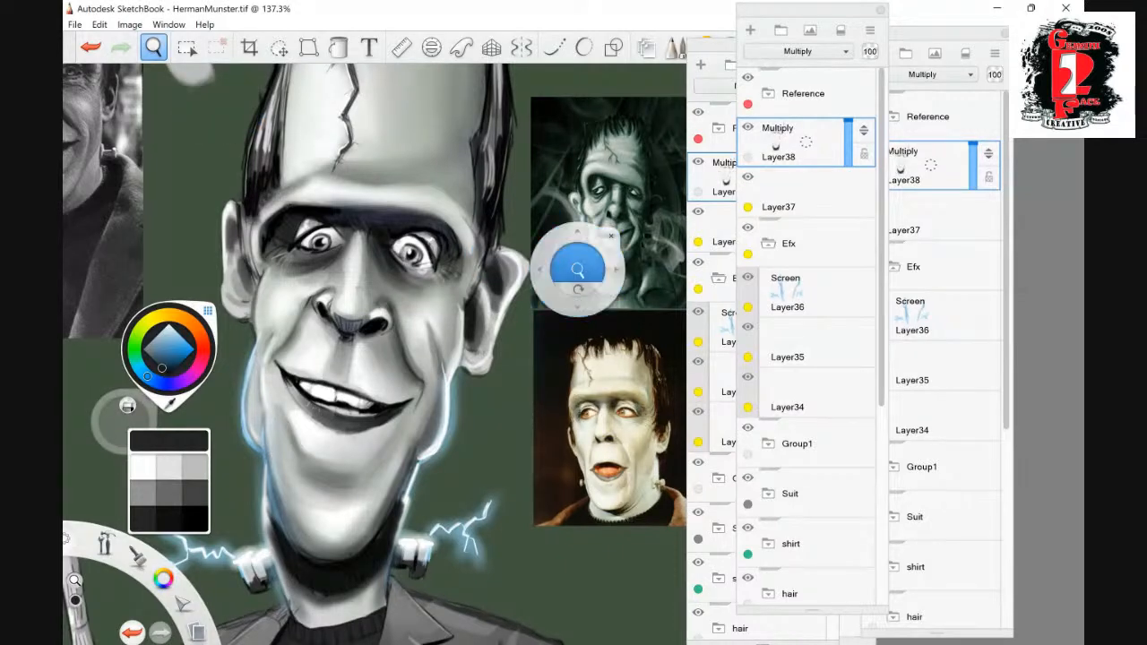
{"action": "left_click_drag", "start_coordinate": [578, 269], "coordinate": [534, 232]}
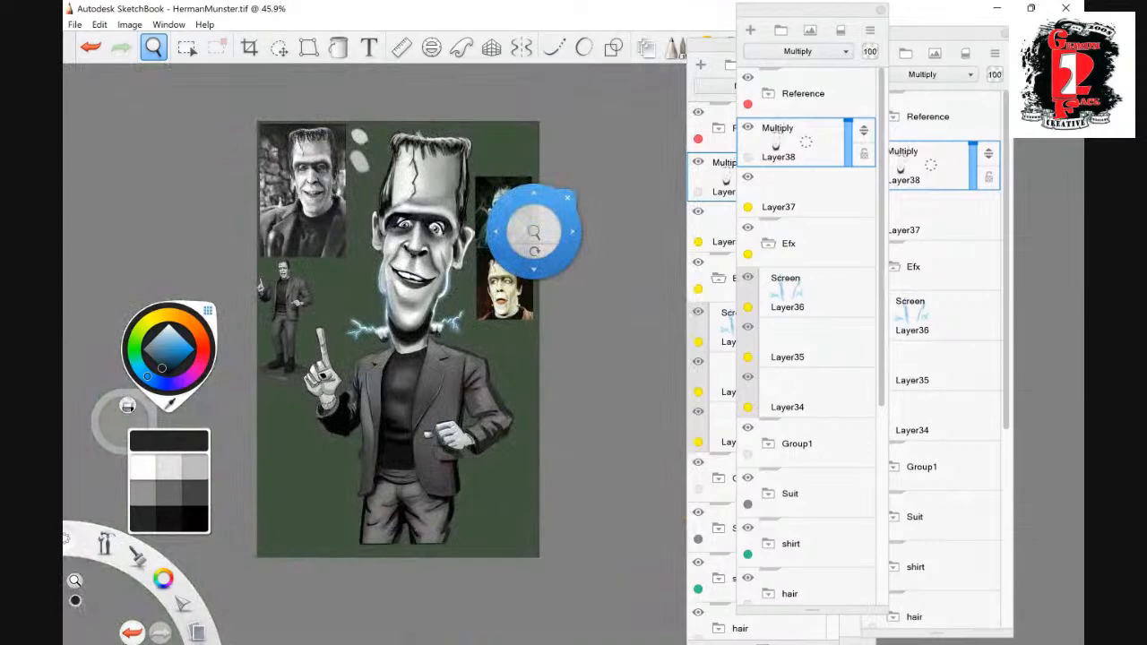
{"action": "left_click_drag", "start_coordinate": [534, 232], "coordinate": [576, 282]}
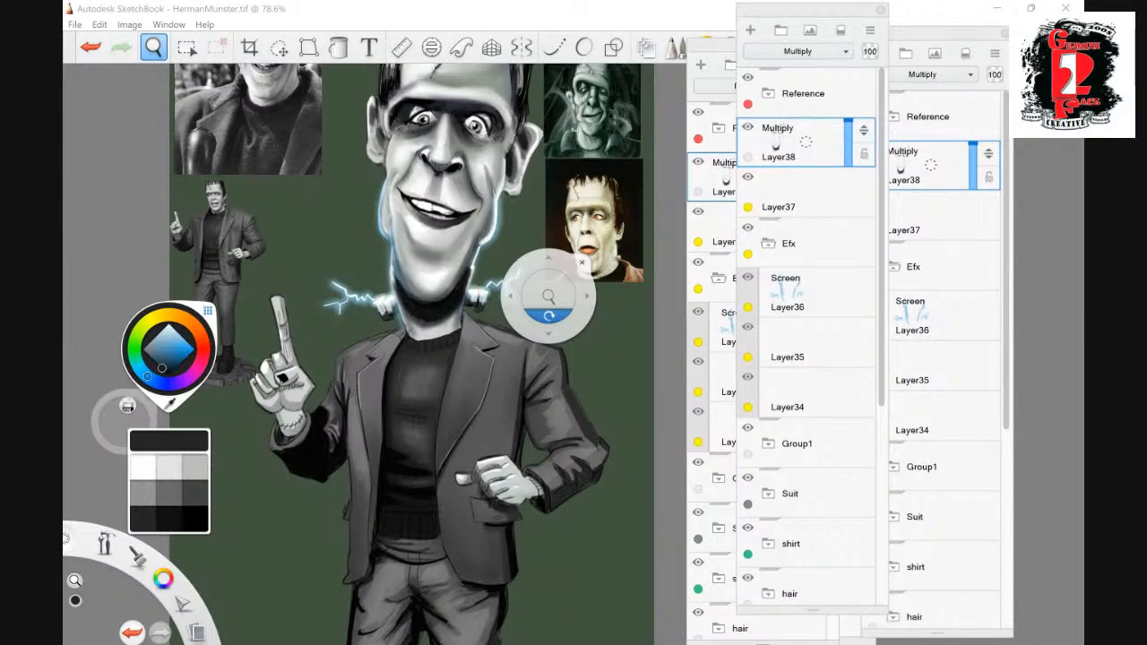
{"action": "left_click", "coordinate": [505, 482]}
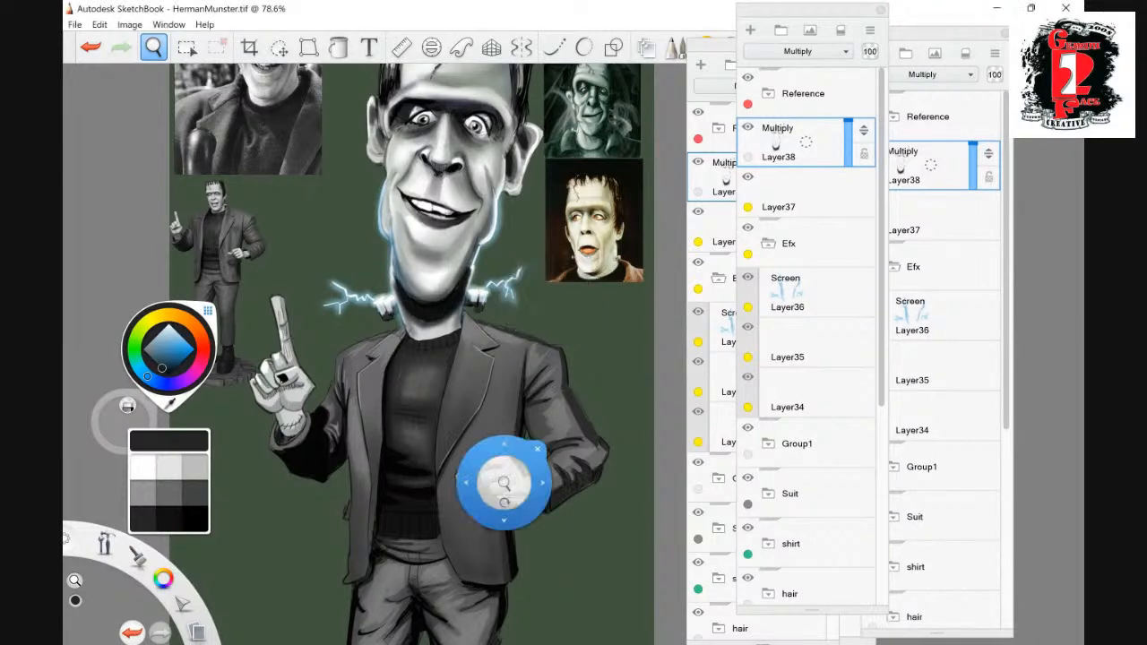
{"action": "mouse_move", "coordinate": [505, 482]}
{"action": "left_mouse_down"}
{"action": "mouse_move", "coordinate": [480, 524]}
{"action": "mouse_move", "coordinate": [476, 485]}
{"action": "mouse_move", "coordinate": [529, 433]}
{"action": "mouse_move", "coordinate": [520, 449]}
{"action": "mouse_move", "coordinate": [496, 428]}
{"action": "left_mouse_up"}
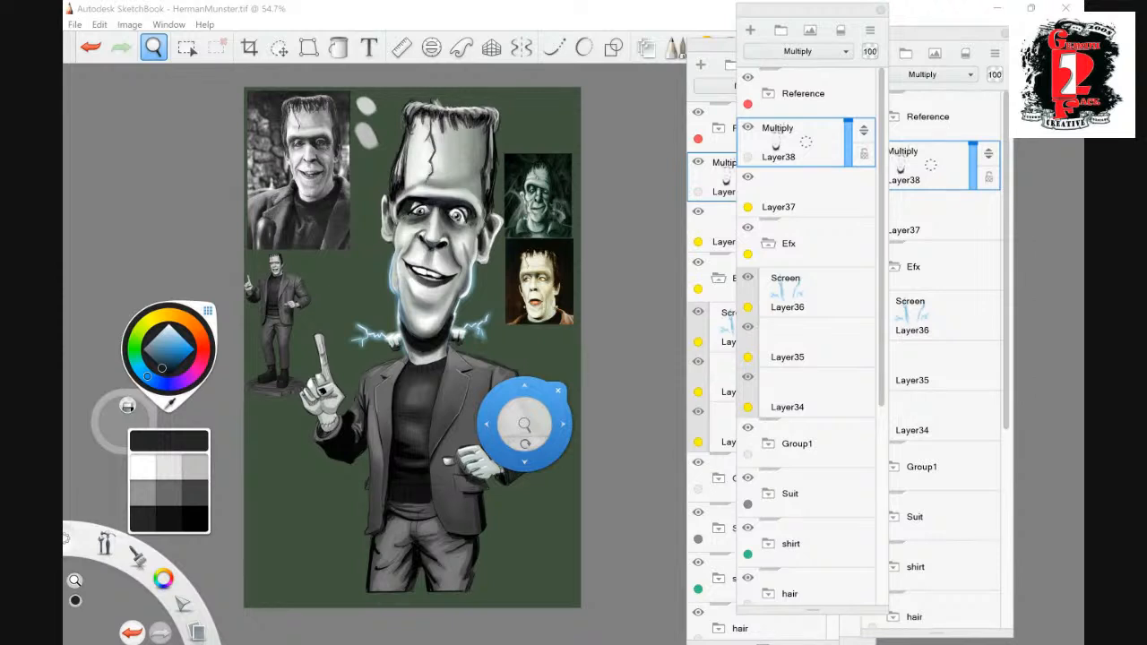
{"action": "left_click", "coordinate": [519, 482]}
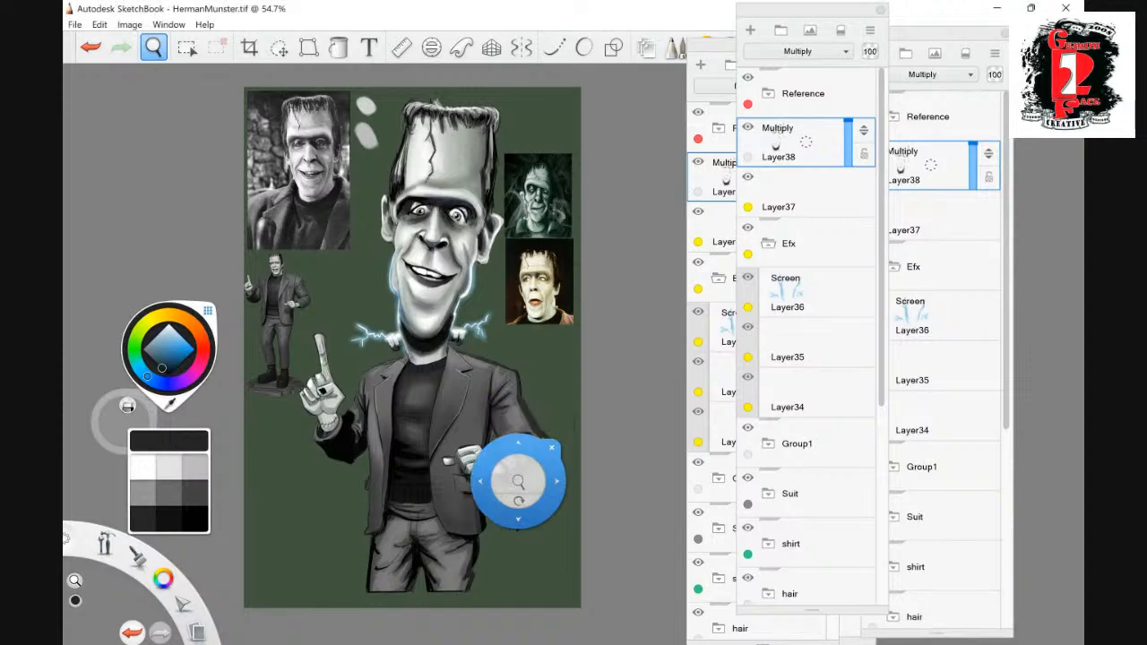
{"action": "left_click_drag", "start_coordinate": [518, 481], "coordinate": [538, 235]}
{"action": "left_click", "coordinate": [747, 78]}
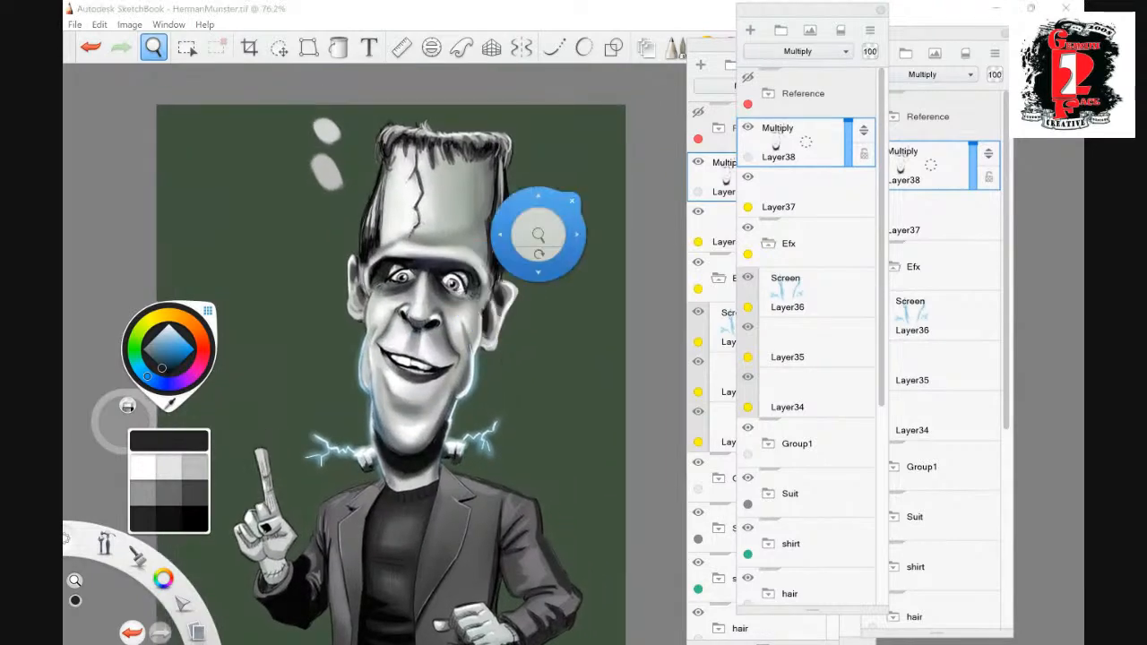
{"action": "left_click", "coordinate": [750, 30]}
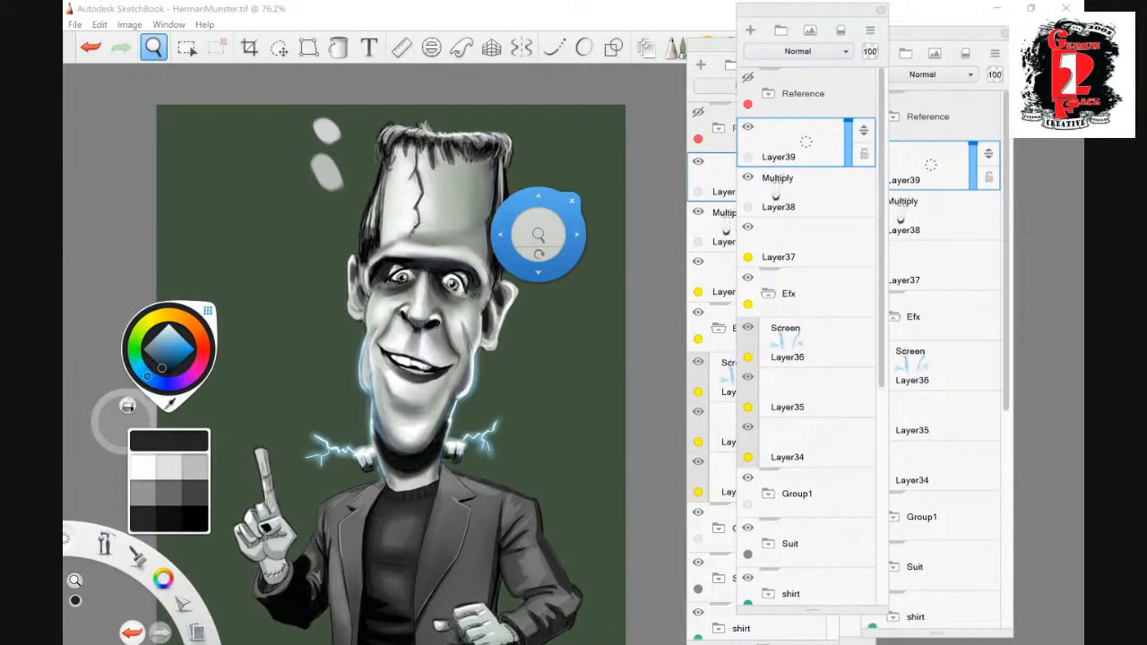
{"action": "left_click", "coordinate": [154, 46]}
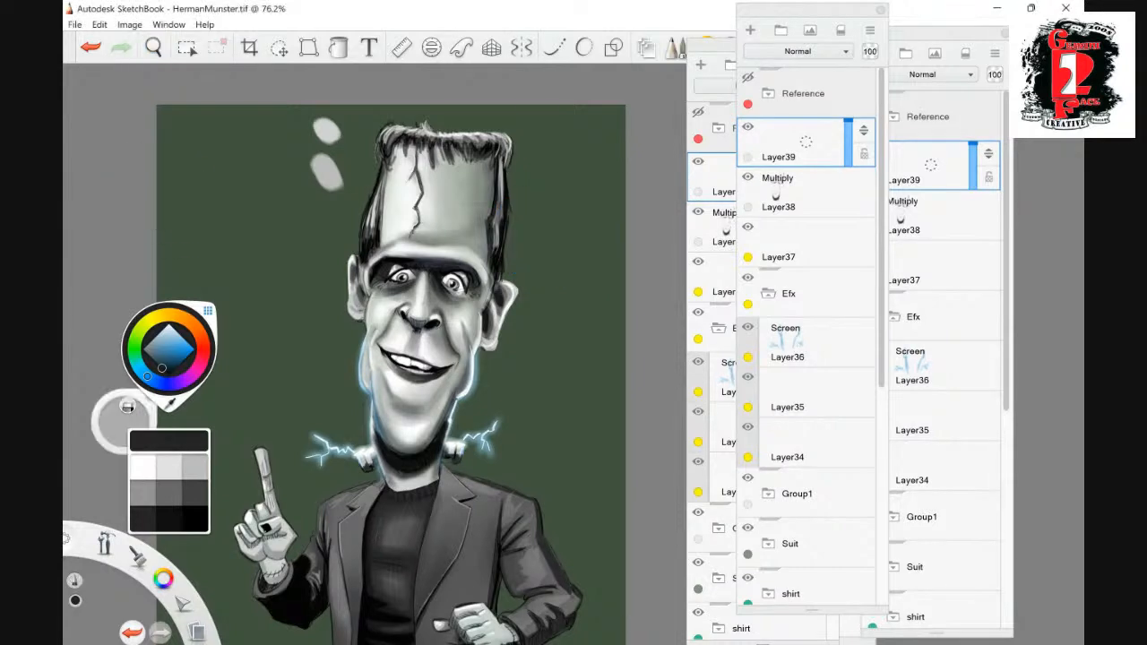
- Sketch a yellow arrow and a magenta arrow on the new layer, pointing at the head from opposite sides to mark light directions
{"action": "left_click", "coordinate": [164, 315]}
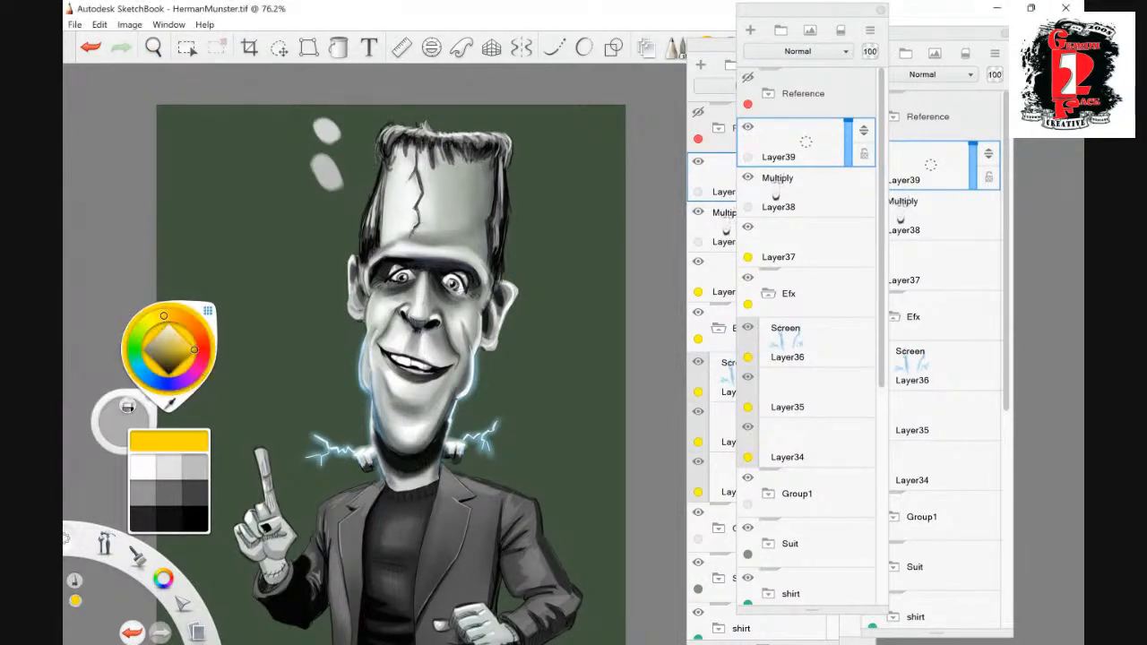
{"action": "mouse_move", "coordinate": [242, 191]}
{"action": "left_mouse_down"}
{"action": "mouse_move", "coordinate": [297, 257]}
{"action": "mouse_move", "coordinate": [242, 192]}
{"action": "mouse_move", "coordinate": [294, 212]}
{"action": "left_mouse_up"}
{"action": "mouse_move", "coordinate": [302, 260]}
{"action": "left_mouse_down"}
{"action": "mouse_move", "coordinate": [291, 213]}
{"action": "mouse_move", "coordinate": [274, 260]}
{"action": "mouse_move", "coordinate": [244, 255]}
{"action": "mouse_move", "coordinate": [302, 264]}
{"action": "mouse_move", "coordinate": [296, 213]}
{"action": "left_mouse_up"}
{"action": "left_click_drag", "start_coordinate": [293, 199], "coordinate": [291, 231]}
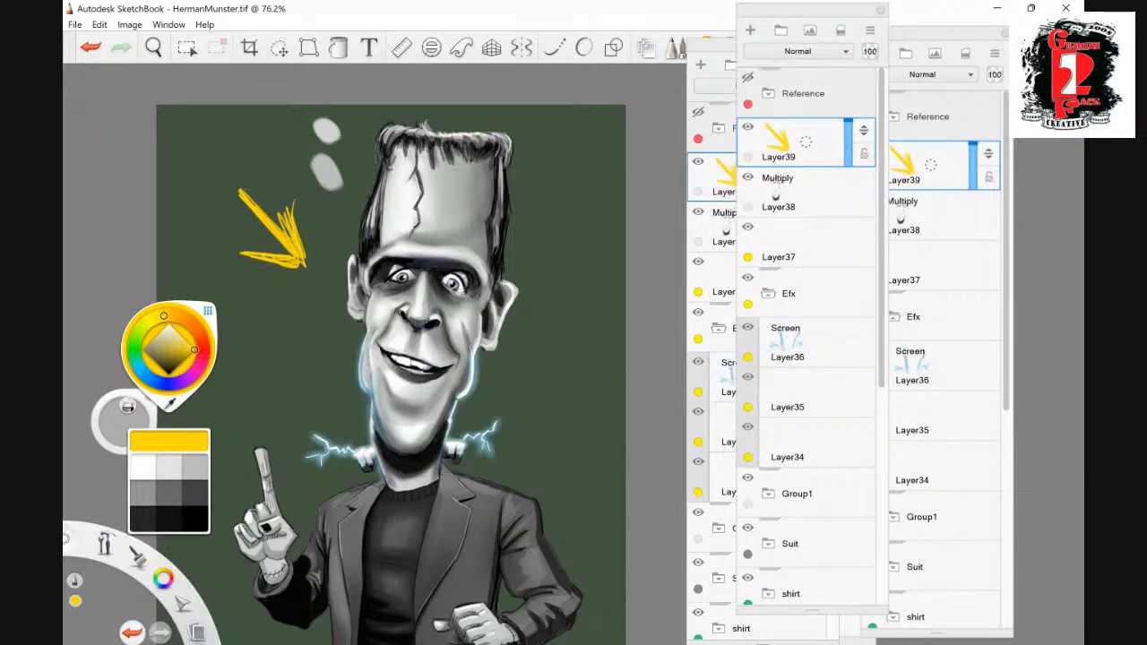
{"action": "key", "text": "ctrl+z"}
{"action": "left_click", "coordinate": [197, 369]}
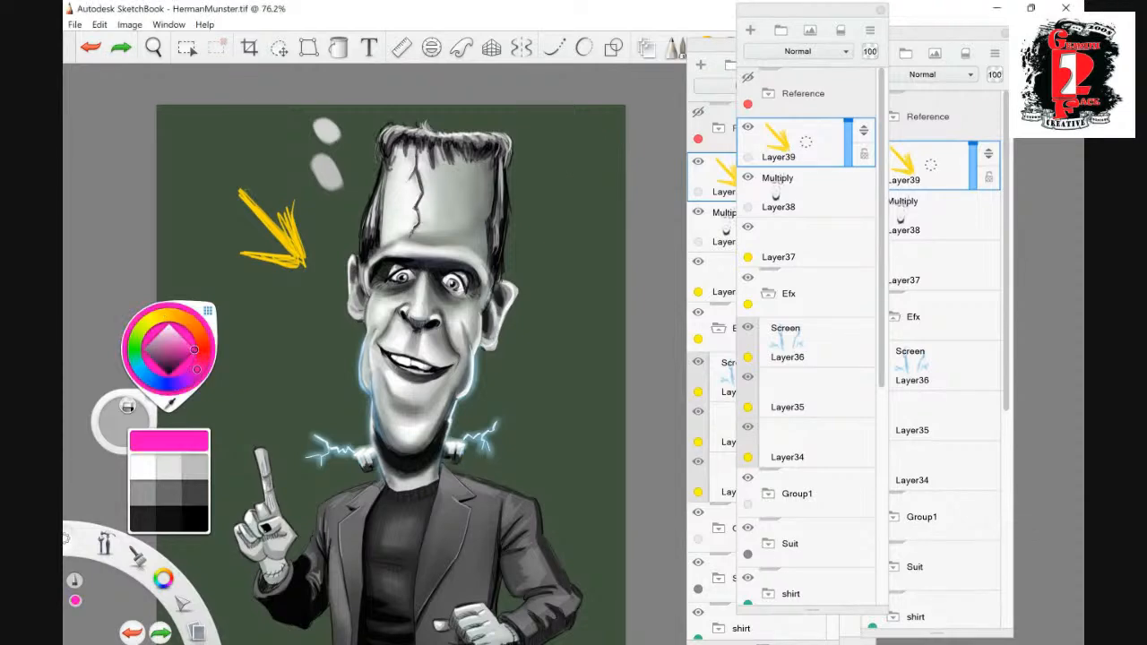
{"action": "mouse_move", "coordinate": [573, 134]}
{"action": "left_mouse_down"}
{"action": "mouse_move", "coordinate": [569, 170]}
{"action": "mouse_move", "coordinate": [592, 159]}
{"action": "mouse_move", "coordinate": [570, 175]}
{"action": "left_mouse_up"}
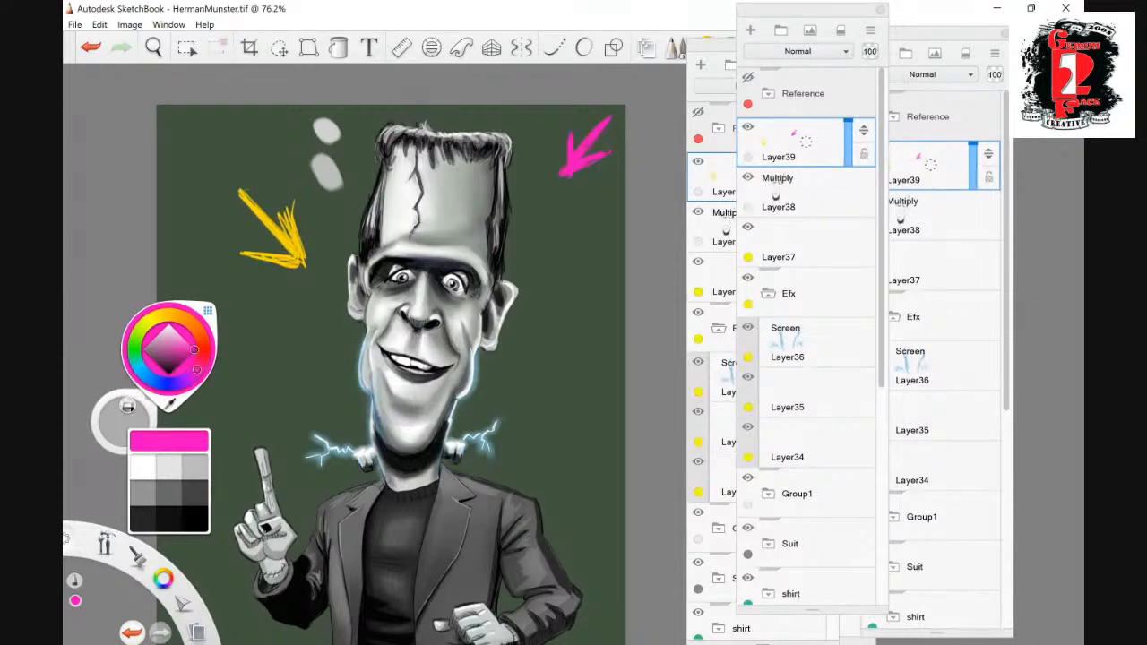
- Add a new layer above the arrows, set its blend mode to Screen and choose a light pink
{"action": "left_click", "coordinate": [750, 29]}
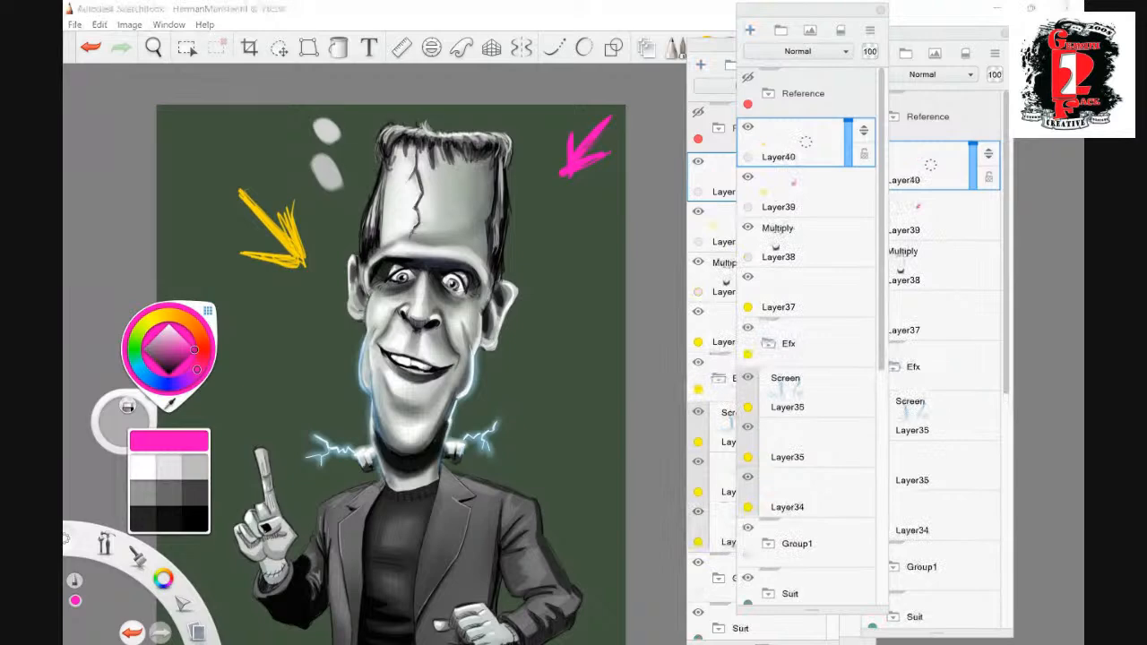
{"action": "left_click", "coordinate": [798, 51]}
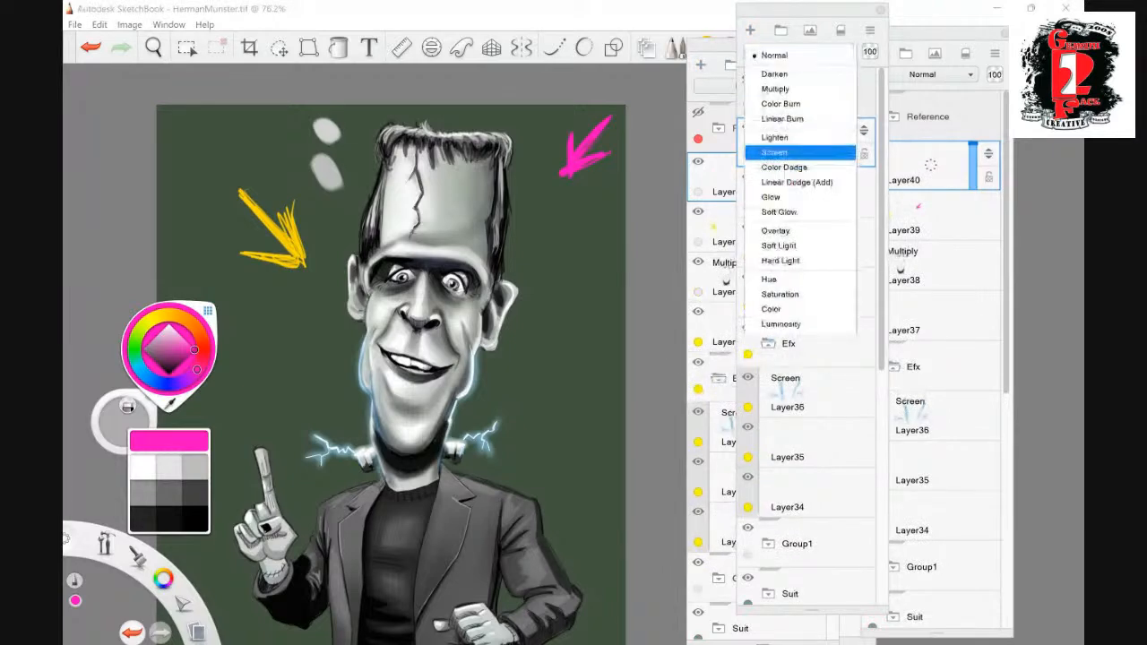
{"action": "left_click", "coordinate": [784, 151]}
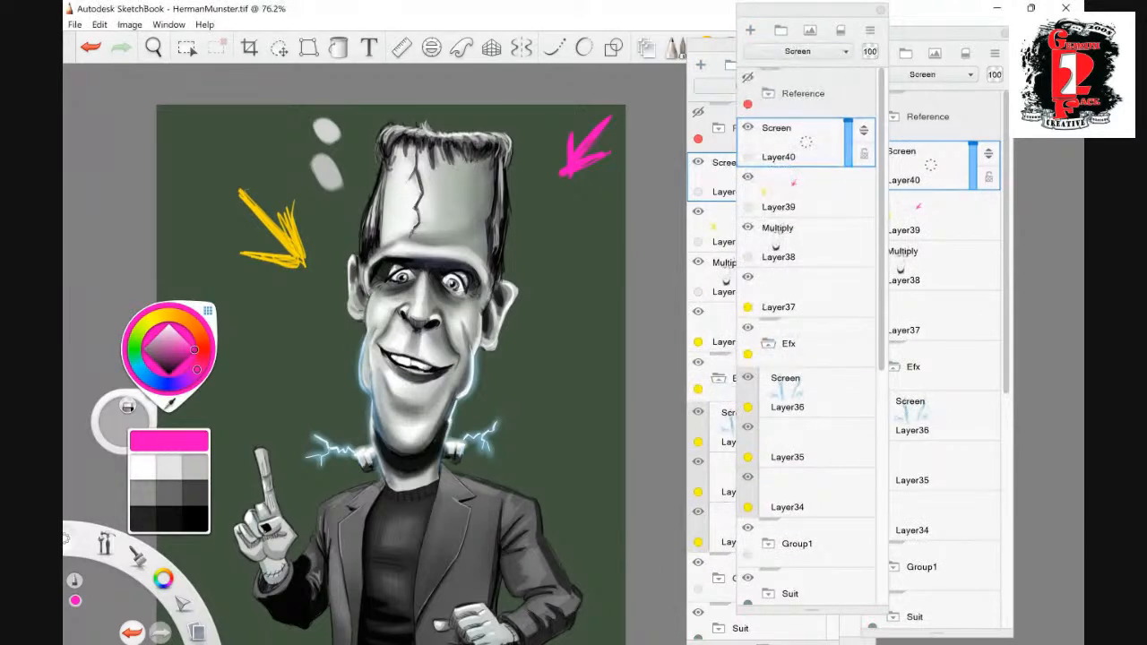
{"action": "left_click", "coordinate": [179, 337]}
{"action": "left_click_drag", "start_coordinate": [180, 336], "coordinate": [177, 340]}
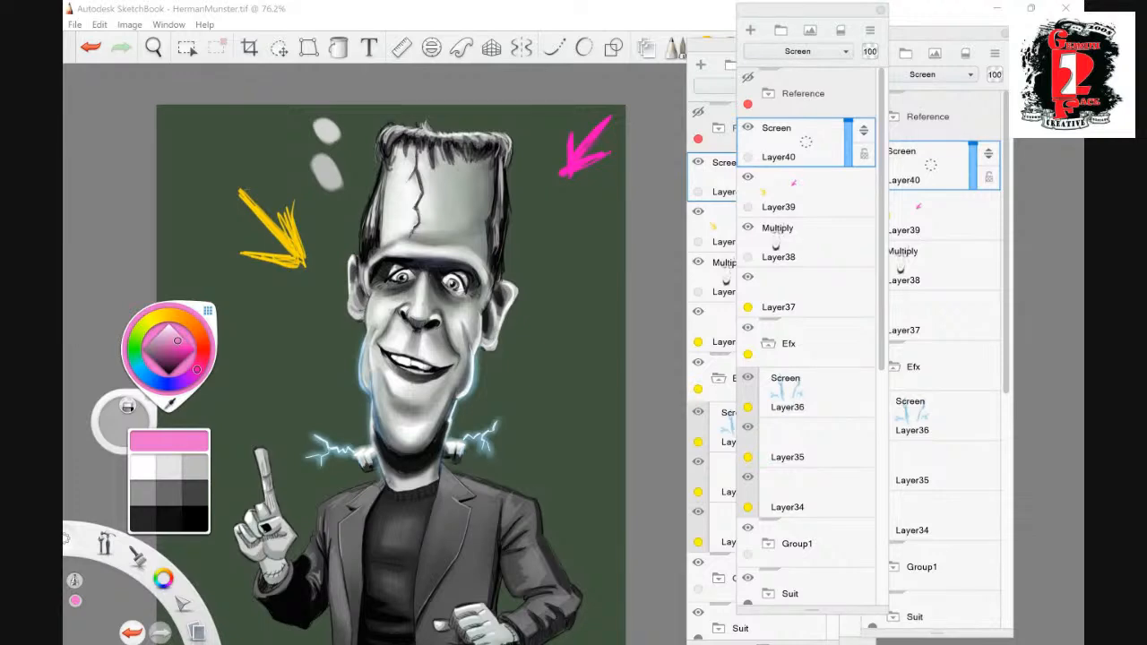
- Paint a soft pink rim light along the hair's outer edge and the ear on the magenta arrow's side
{"action": "key", "text": "space"}
{"action": "left_click_drag", "start_coordinate": [550, 262], "coordinate": [576, 303]}
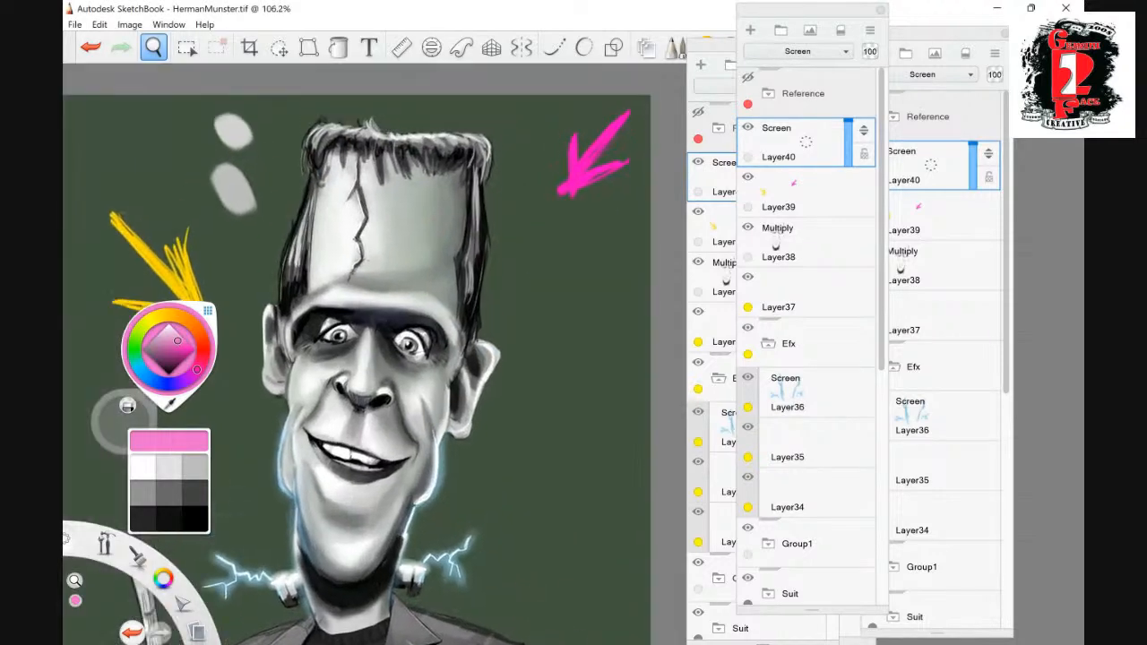
{"action": "mouse_move", "coordinate": [483, 183]}
{"action": "left_mouse_down"}
{"action": "mouse_move", "coordinate": [487, 242]}
{"action": "mouse_move", "coordinate": [484, 181]}
{"action": "left_mouse_up"}
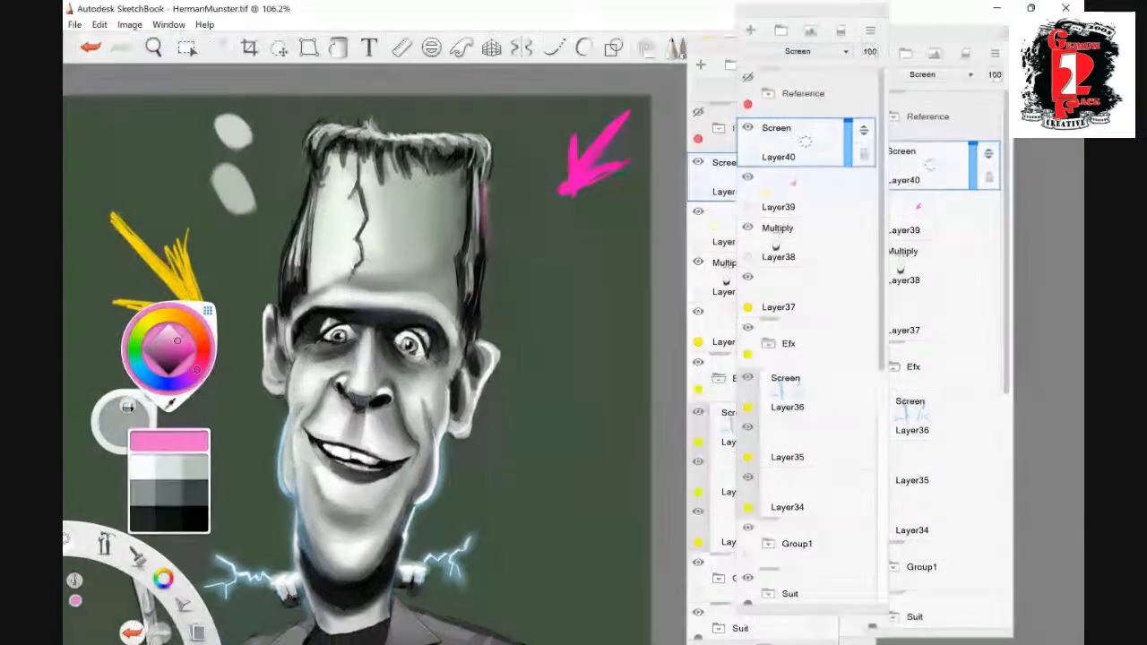
{"action": "mouse_move", "coordinate": [485, 244]}
{"action": "left_mouse_down"}
{"action": "mouse_move", "coordinate": [474, 330]}
{"action": "mouse_move", "coordinate": [499, 372]}
{"action": "mouse_move", "coordinate": [465, 438]}
{"action": "left_mouse_up"}
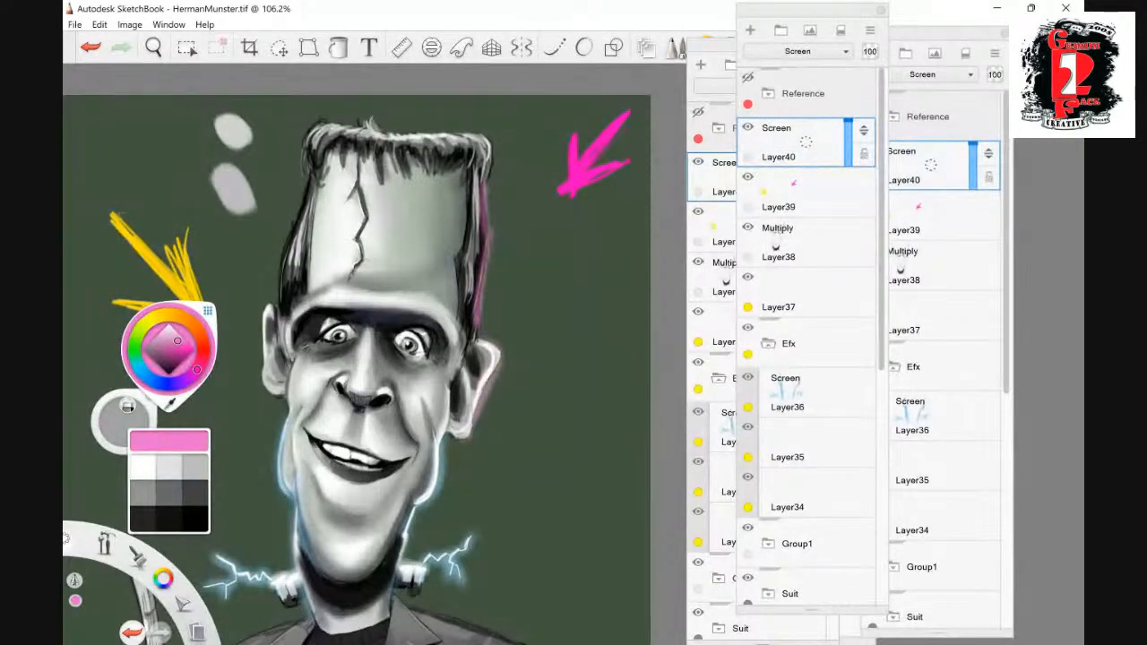
{"action": "mouse_move", "coordinate": [484, 181]}
{"action": "left_mouse_down"}
{"action": "mouse_move", "coordinate": [492, 142]}
{"action": "mouse_move", "coordinate": [394, 130]}
{"action": "left_mouse_up"}
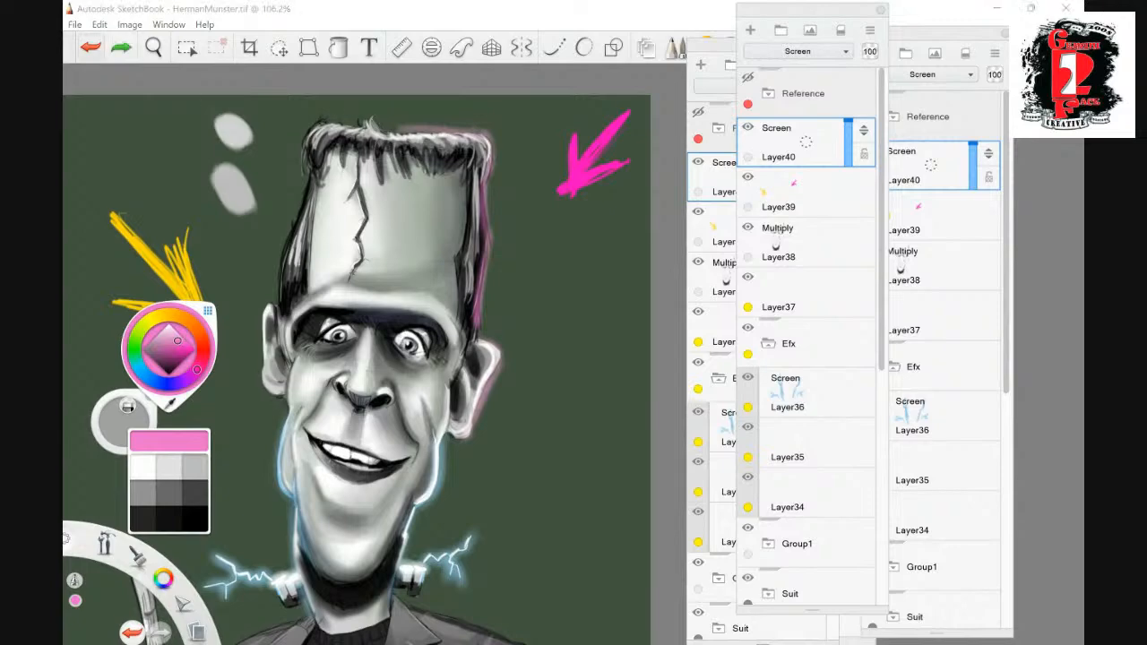
{"action": "key", "text": "ctrl+z"}
{"action": "left_click_drag", "start_coordinate": [421, 132], "coordinate": [485, 149]}
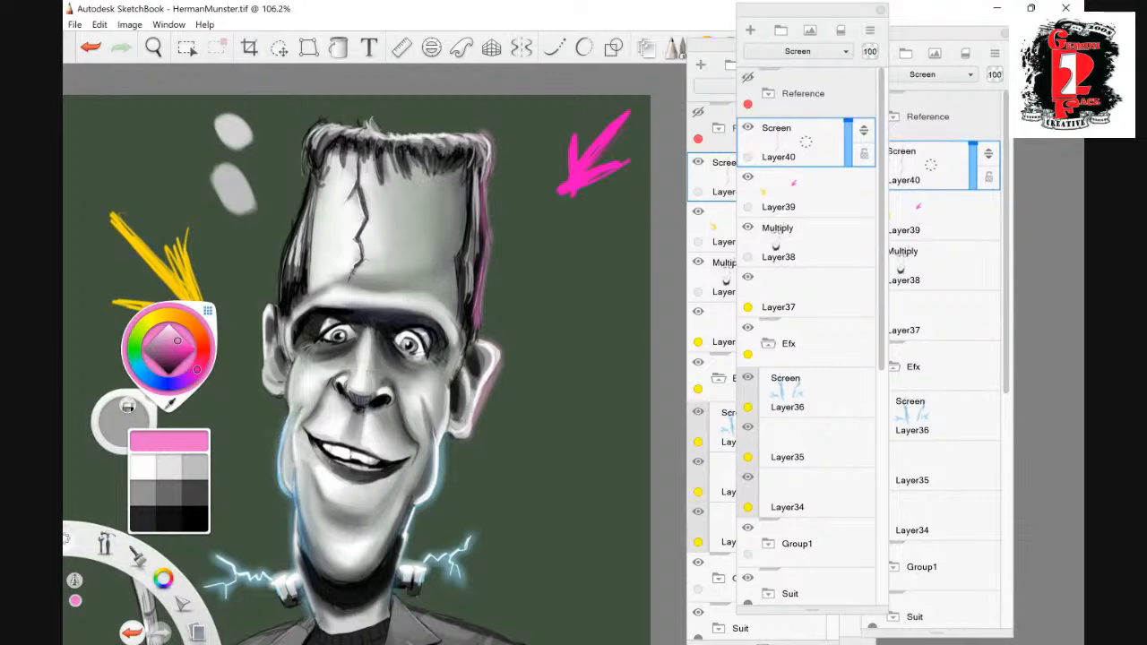
- Pick a paler pink and reinforce the rim light along the outer edge of the hair and ear
{"action": "left_click", "coordinate": [171, 334]}
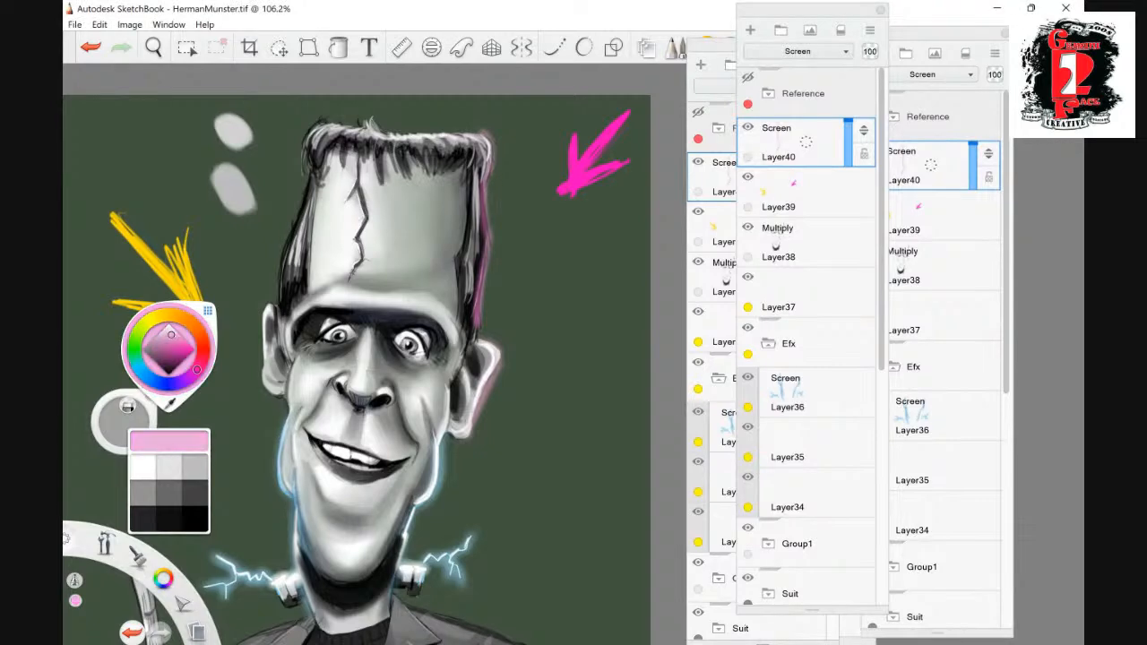
{"action": "left_click_drag", "start_coordinate": [484, 183], "coordinate": [478, 310]}
{"action": "left_click_drag", "start_coordinate": [485, 183], "coordinate": [489, 152]}
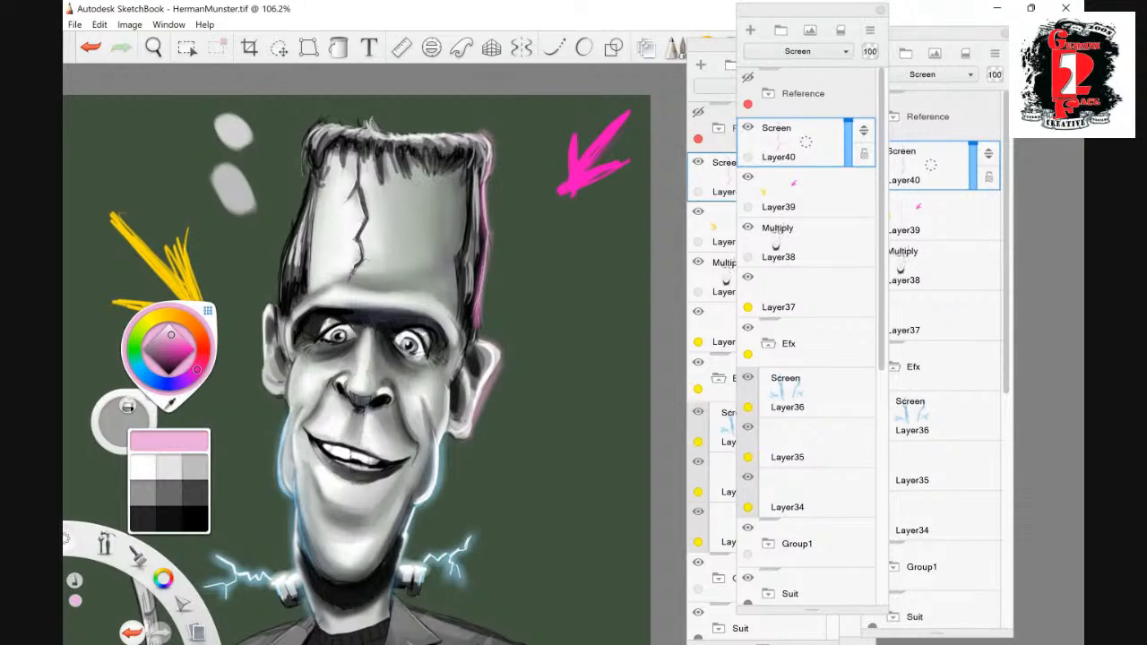
{"action": "left_click_drag", "start_coordinate": [498, 351], "coordinate": [481, 337]}
- Pick a more saturated pink and widen the rim light over the side of the hair, extending it down the neck and along the shoulder
{"action": "left_click", "coordinate": [153, 47]}
{"action": "left_click_drag", "start_coordinate": [639, 352], "coordinate": [541, 263]}
{"action": "left_click_drag", "start_coordinate": [549, 366], "coordinate": [531, 310]}
{"action": "left_click_drag", "start_coordinate": [537, 135], "coordinate": [514, 205]}
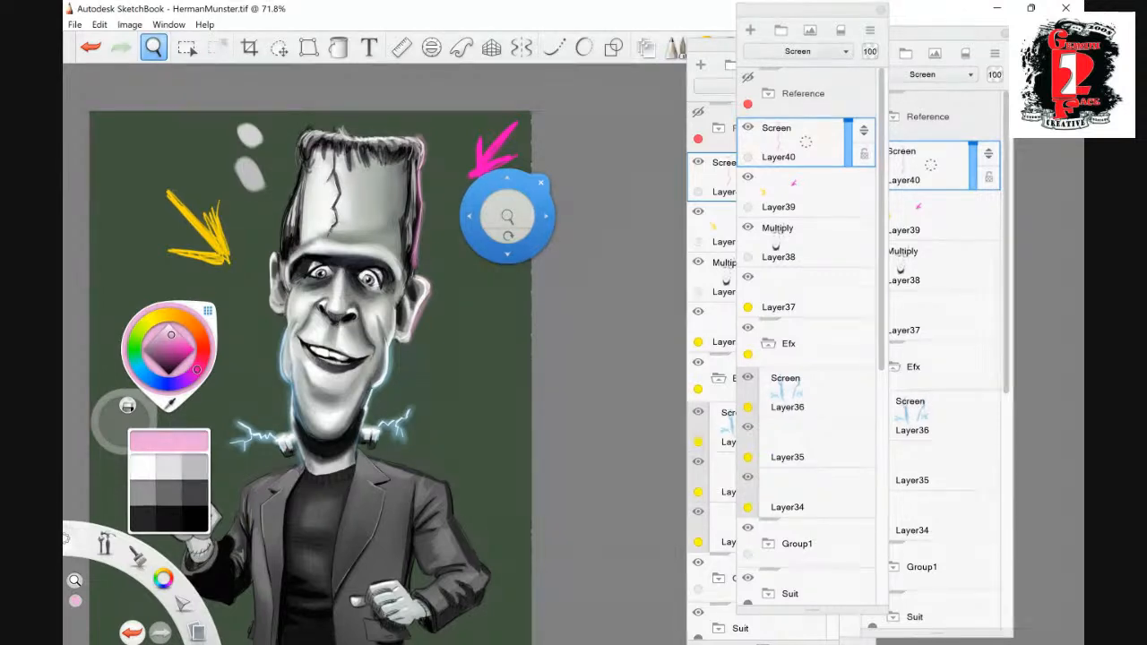
{"action": "left_click_drag", "start_coordinate": [507, 184], "coordinate": [377, 206]}
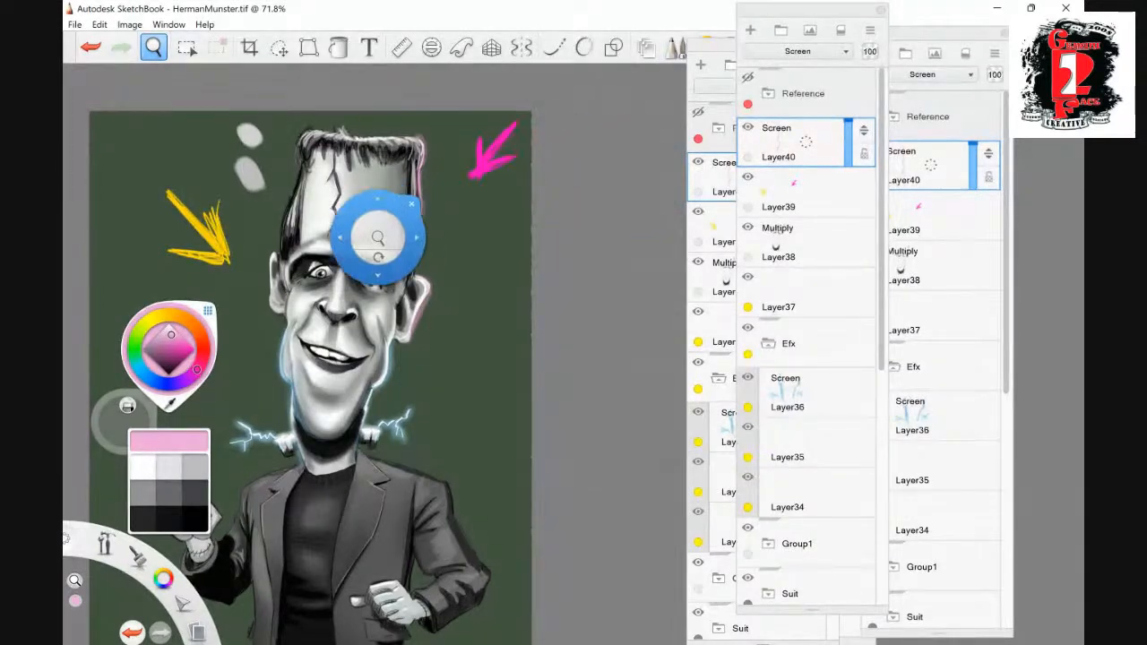
{"action": "left_click", "coordinate": [227, 326]}
{"action": "left_click", "coordinate": [144, 207]}
{"action": "left_click", "coordinate": [178, 174]}
{"action": "left_click", "coordinate": [181, 345]}
{"action": "left_click_drag", "start_coordinate": [419, 197], "coordinate": [410, 261]}
{"action": "mouse_move", "coordinate": [417, 158]}
{"action": "left_mouse_down"}
{"action": "mouse_move", "coordinate": [409, 272]}
{"action": "mouse_move", "coordinate": [360, 439]}
{"action": "left_mouse_up"}
{"action": "mouse_move", "coordinate": [412, 472]}
{"action": "left_mouse_down"}
{"action": "mouse_move", "coordinate": [367, 456]}
{"action": "mouse_move", "coordinate": [443, 482]}
{"action": "mouse_move", "coordinate": [384, 460]}
{"action": "left_mouse_up"}
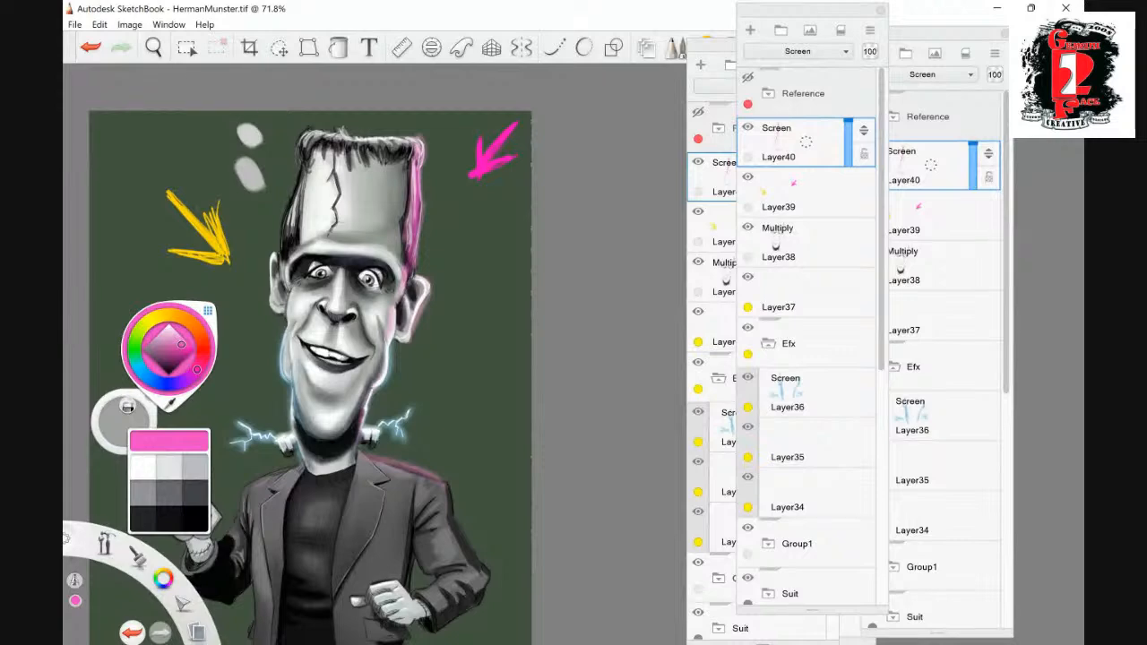
- Hide the pink Screen rim-light layer, and delete both it and the layer holding the arrows
{"action": "left_click", "coordinate": [748, 127]}
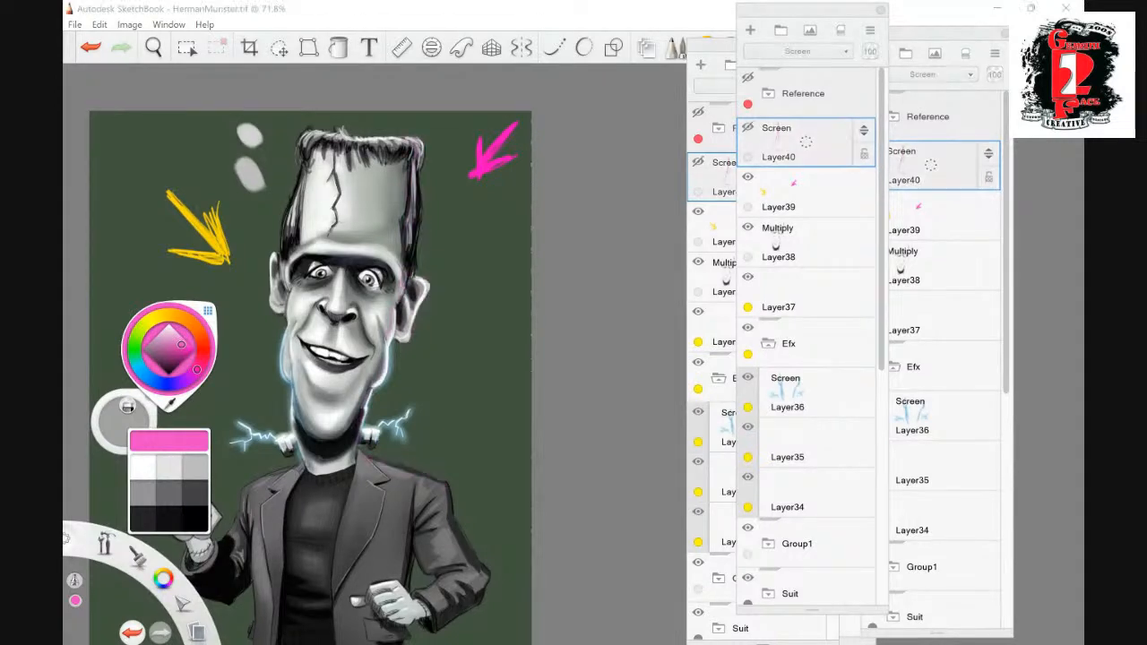
{"action": "left_click", "coordinate": [153, 46]}
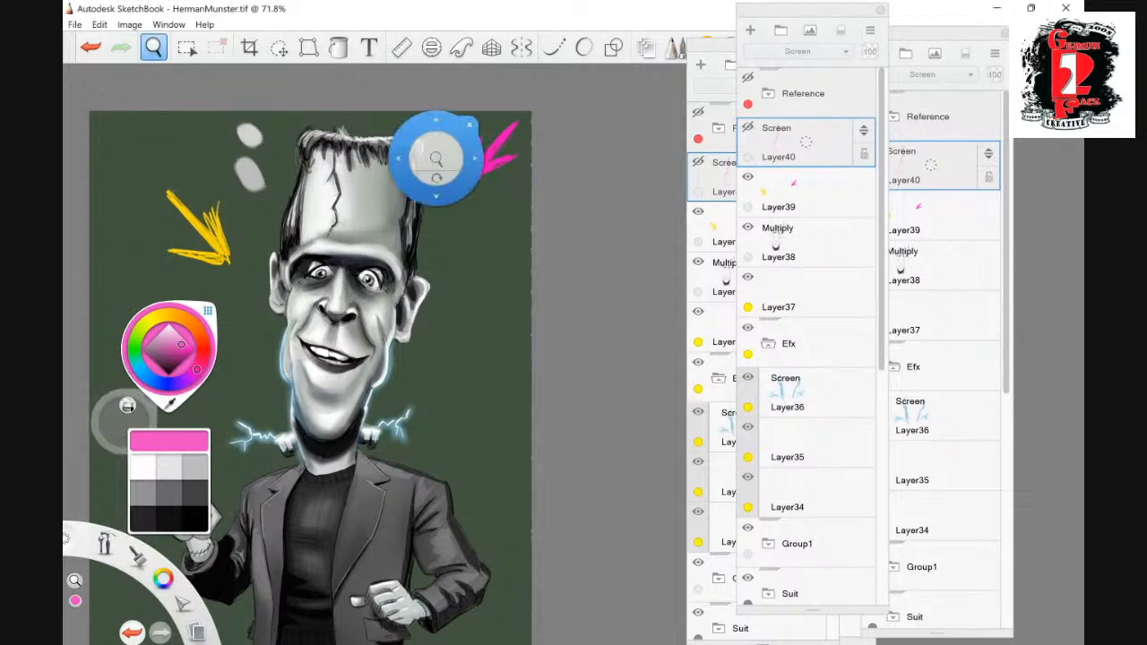
{"action": "left_click_drag", "start_coordinate": [621, 272], "coordinate": [577, 260]}
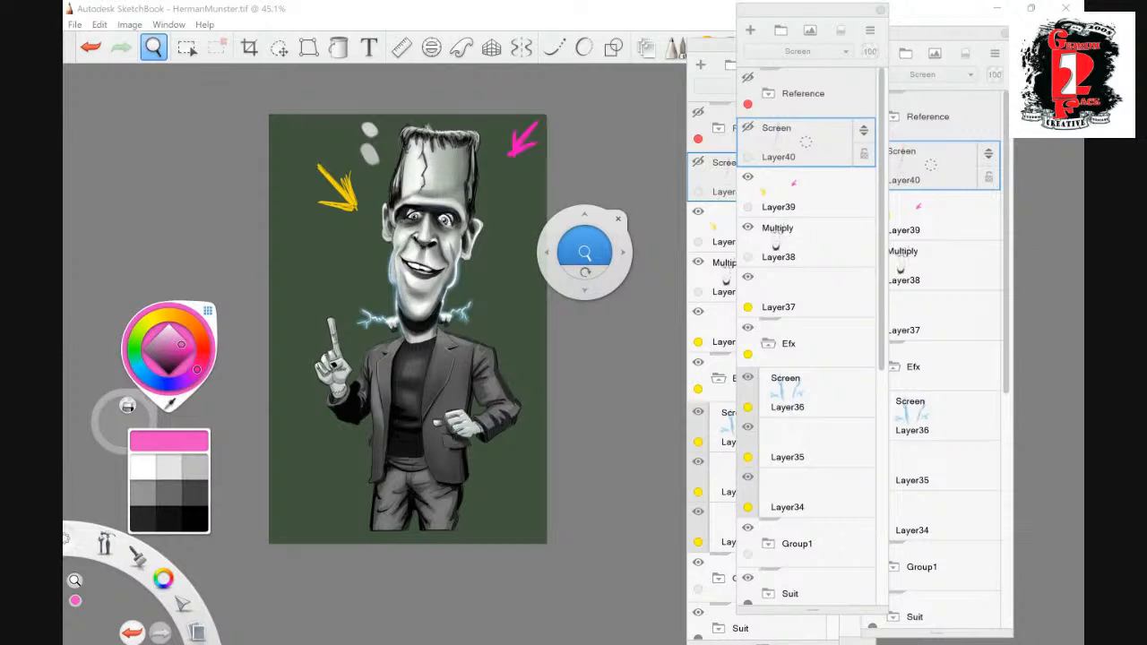
{"action": "left_click", "coordinate": [705, 618]}
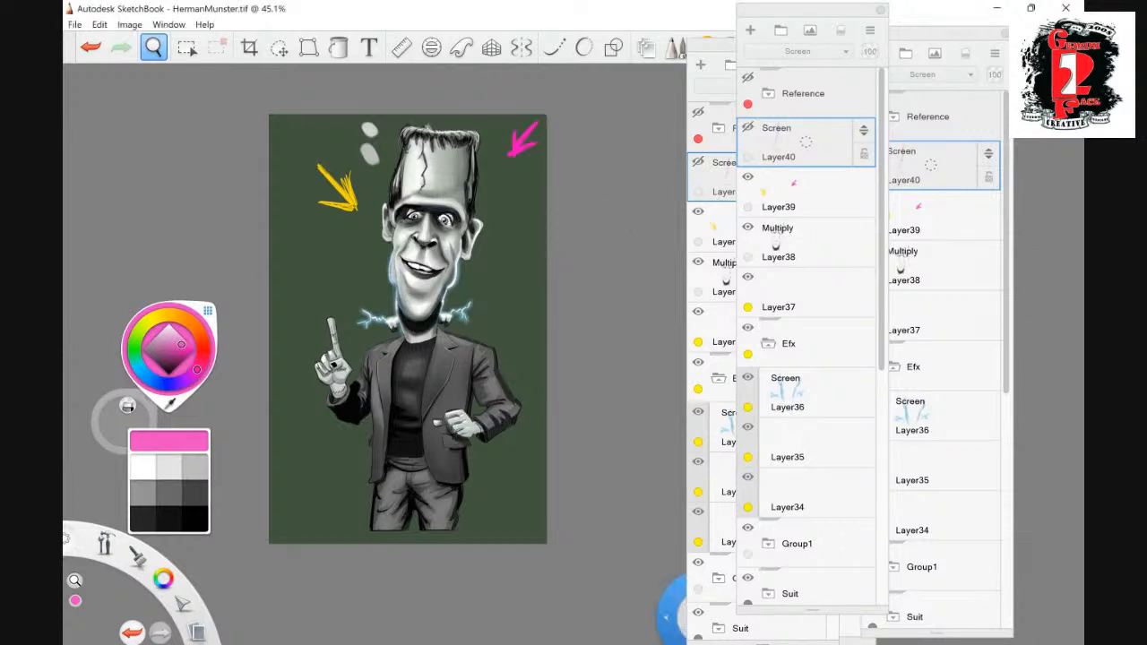
{"action": "left_click", "coordinate": [805, 193]}
{"action": "key", "text": "Delete"}
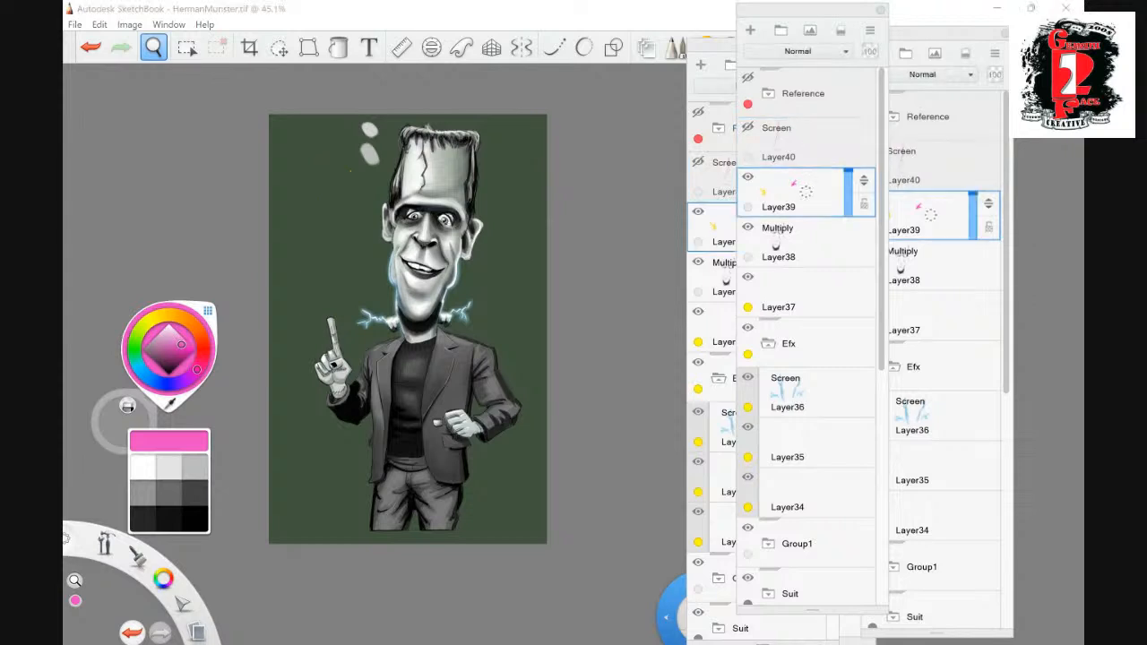
{"action": "left_click", "coordinate": [806, 142]}
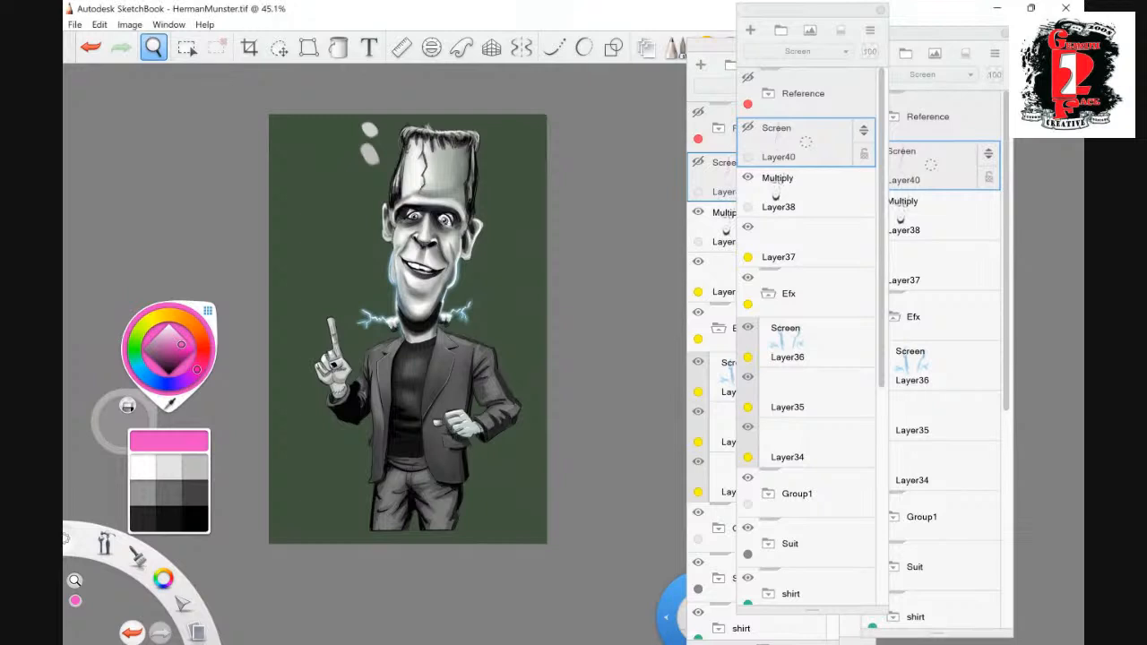
{"action": "key", "text": "Delete"}
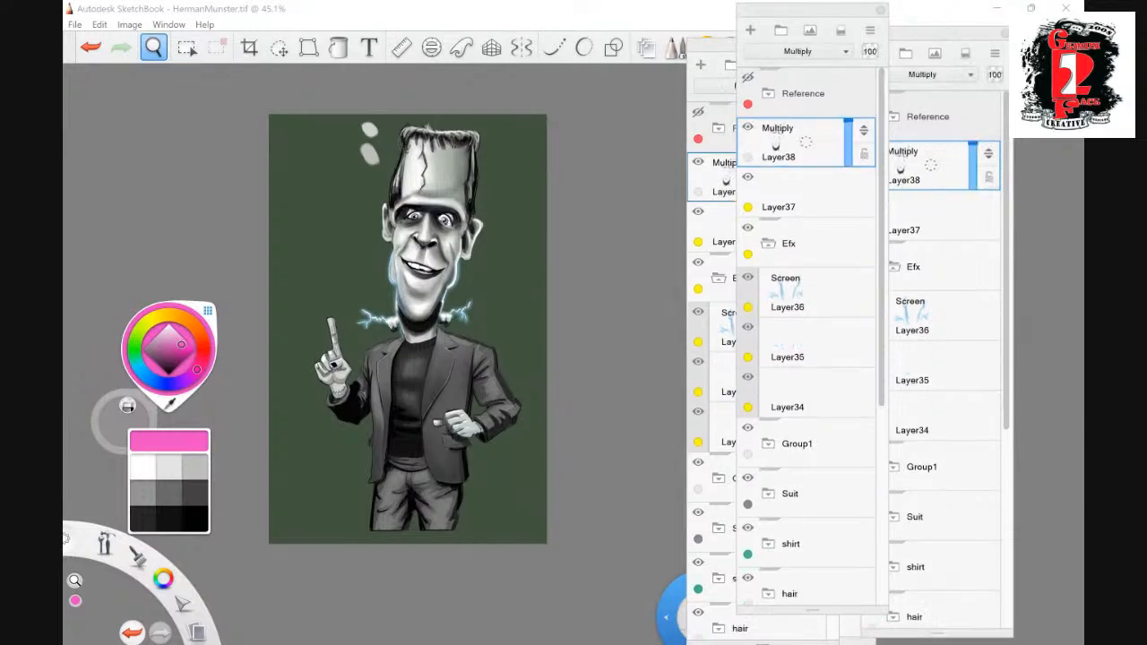
- Examine the whole figure, the face close up, and the suit and hands of the caricature
{"action": "key", "text": "space"}
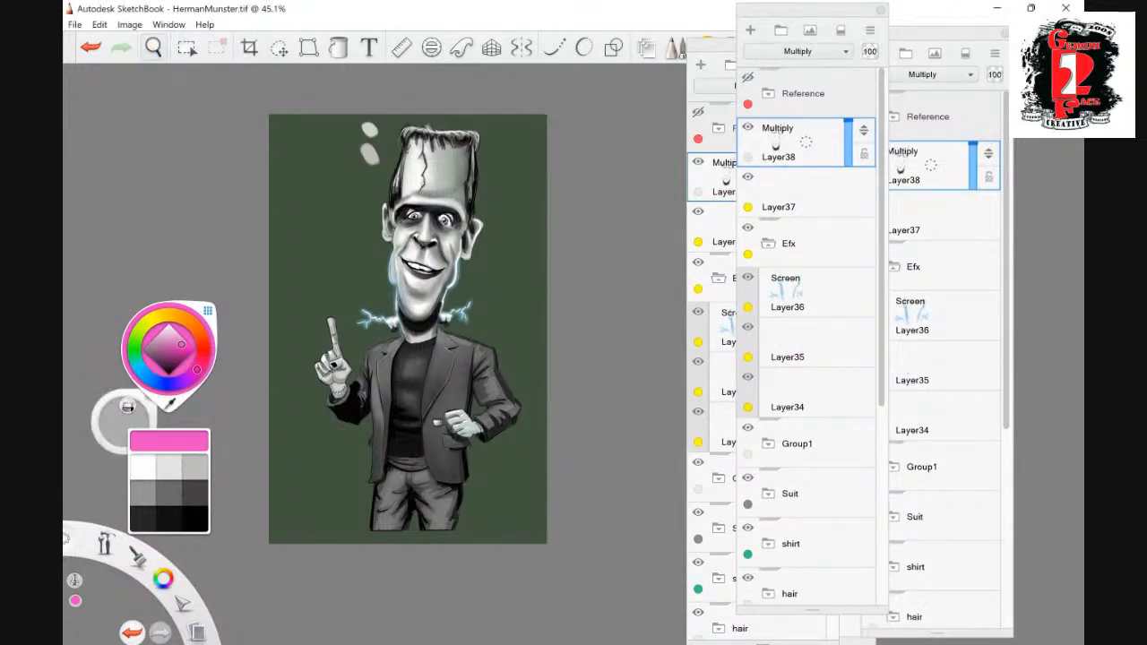
{"action": "key", "text": "space"}
{"action": "left_click_drag", "start_coordinate": [535, 276], "coordinate": [587, 247]}
{"action": "left_click_drag", "start_coordinate": [542, 305], "coordinate": [564, 354]}
{"action": "left_click_drag", "start_coordinate": [567, 372], "coordinate": [556, 342]}
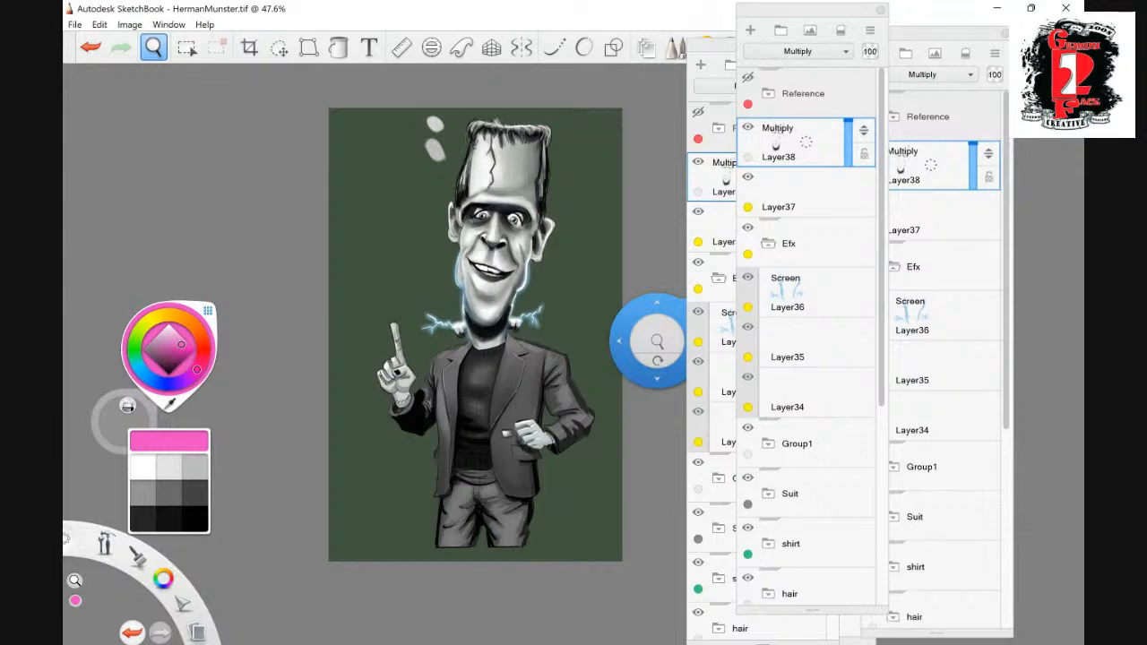
{"action": "left_click_drag", "start_coordinate": [657, 341], "coordinate": [663, 343]}
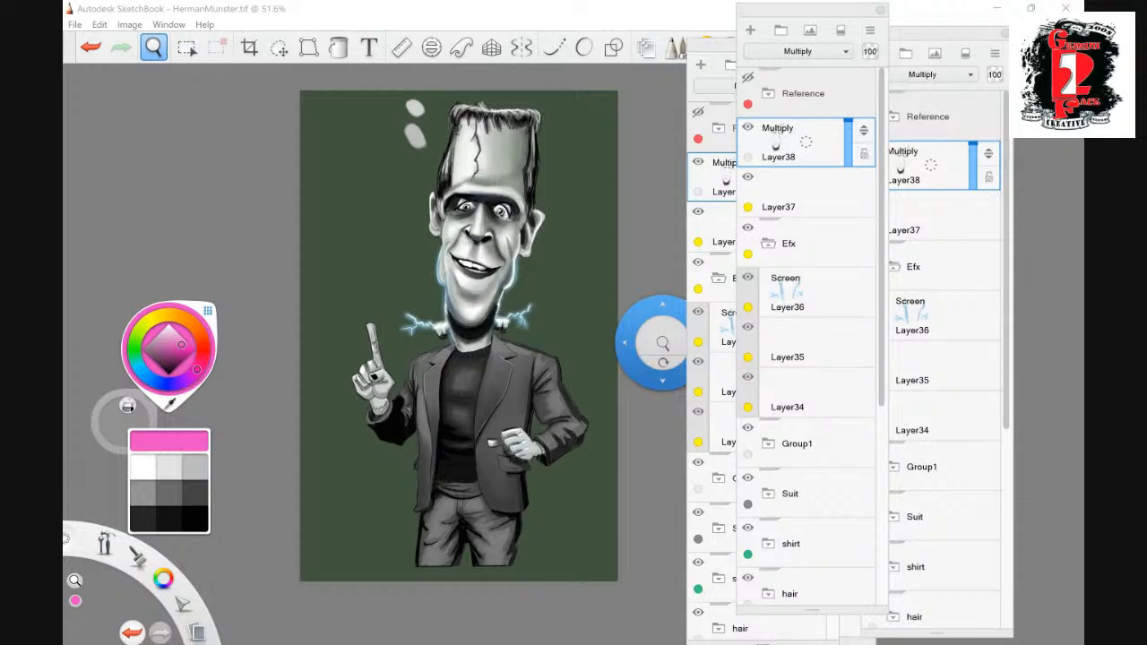
{"action": "left_click", "coordinate": [700, 616]}
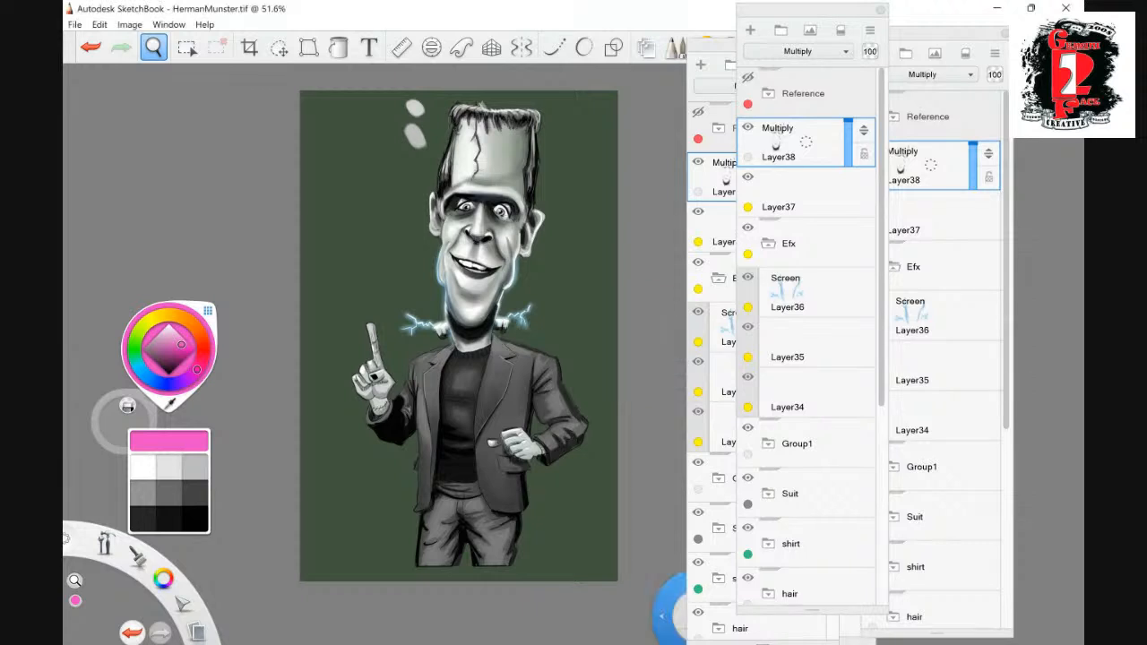
{"action": "left_click_drag", "start_coordinate": [447, 360], "coordinate": [475, 382]}
{"action": "left_click_drag", "start_coordinate": [505, 335], "coordinate": [530, 396]}
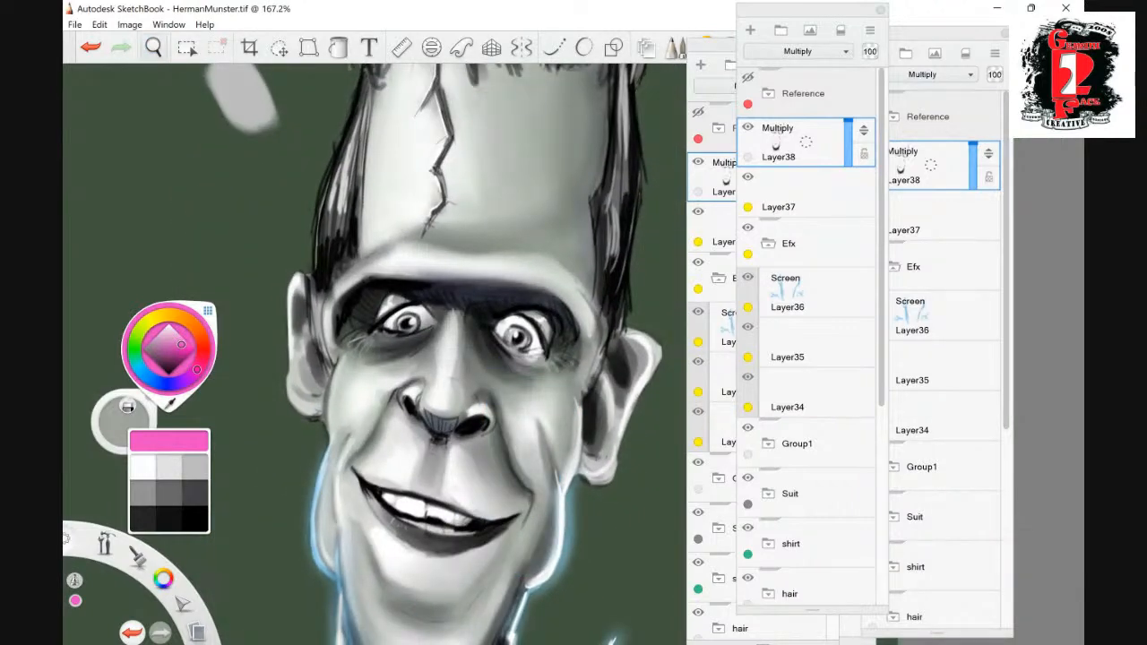
{"action": "left_click", "coordinate": [155, 48]}
{"action": "left_click_drag", "start_coordinate": [587, 316], "coordinate": [576, 337]}
{"action": "left_click_drag", "start_coordinate": [563, 289], "coordinate": [533, 401]}
{"action": "left_click_drag", "start_coordinate": [541, 338], "coordinate": [494, 354]}
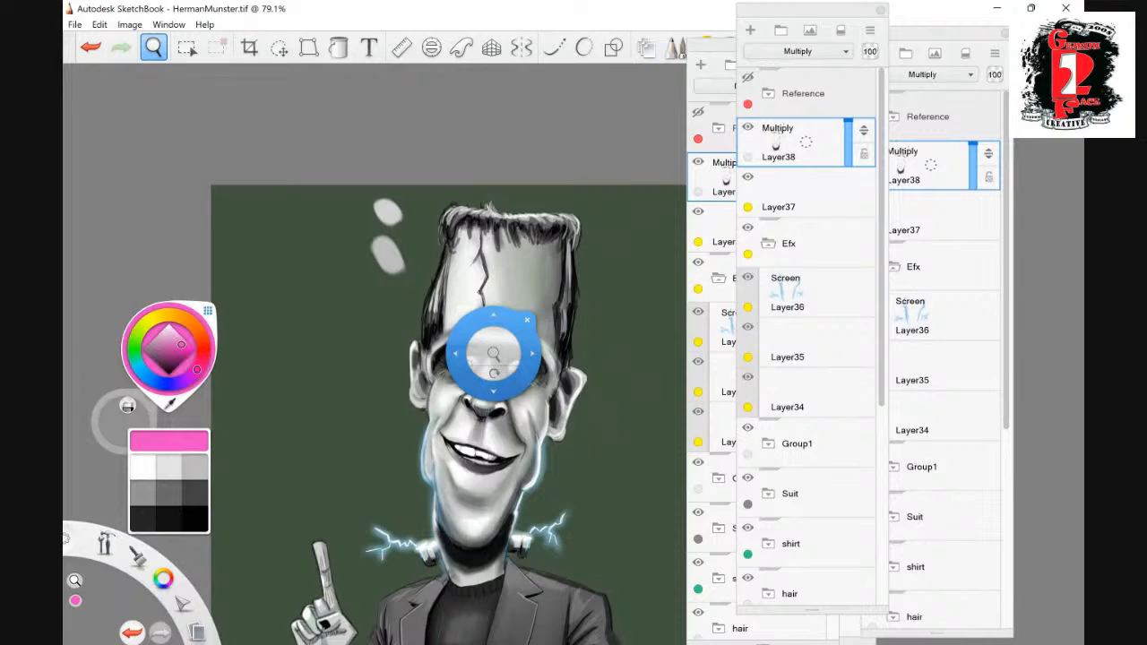
{"action": "left_click_drag", "start_coordinate": [493, 354], "coordinate": [566, 285]}
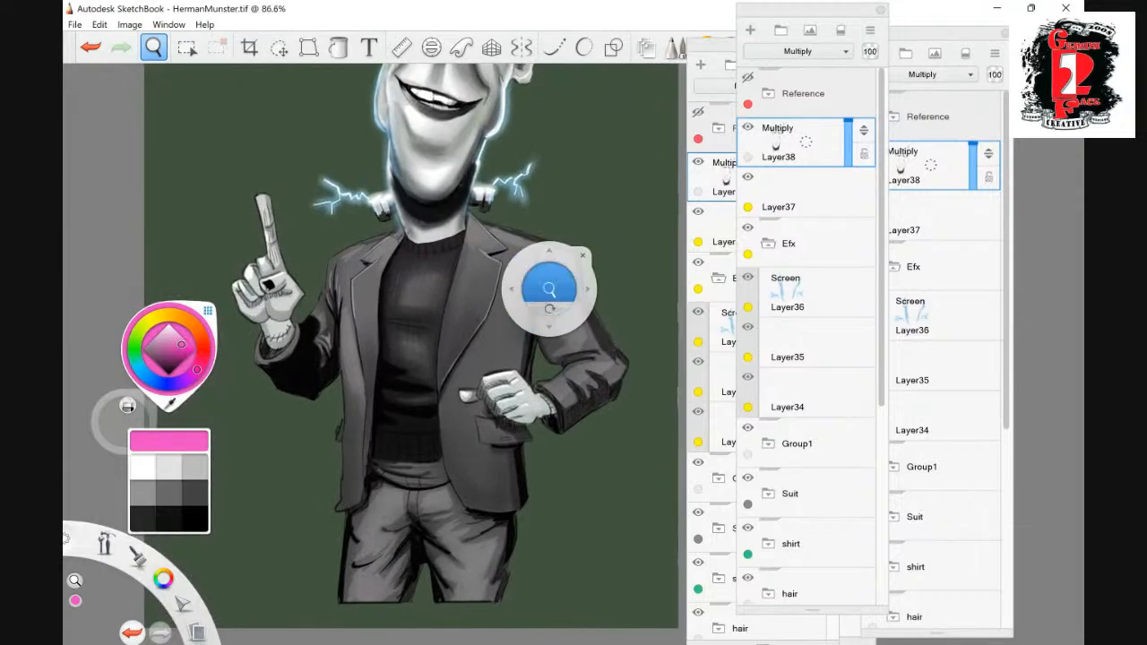
{"action": "left_click_drag", "start_coordinate": [590, 345], "coordinate": [557, 357]}
{"action": "left_click_drag", "start_coordinate": [556, 392], "coordinate": [577, 430]}
{"action": "left_click_drag", "start_coordinate": [576, 426], "coordinate": [551, 335]}
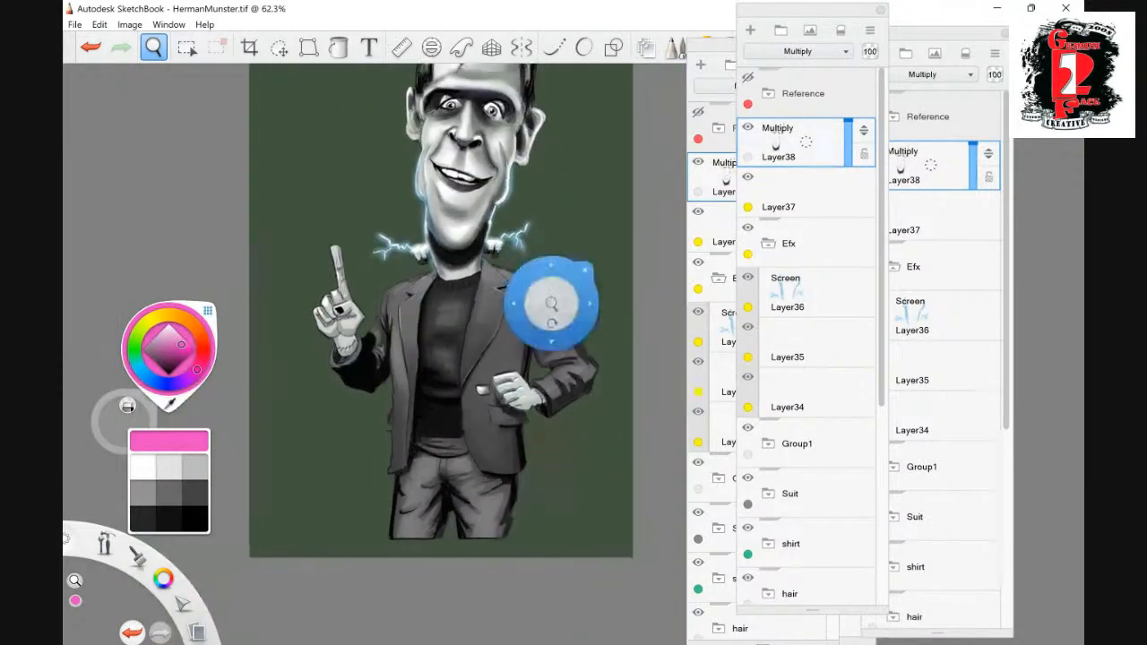
- Expand the Suit group and add an empty layer directly above the base suit layer
{"action": "scroll", "coordinate": [807, 358], "scroll_direction": "down", "scroll_amount": 5}
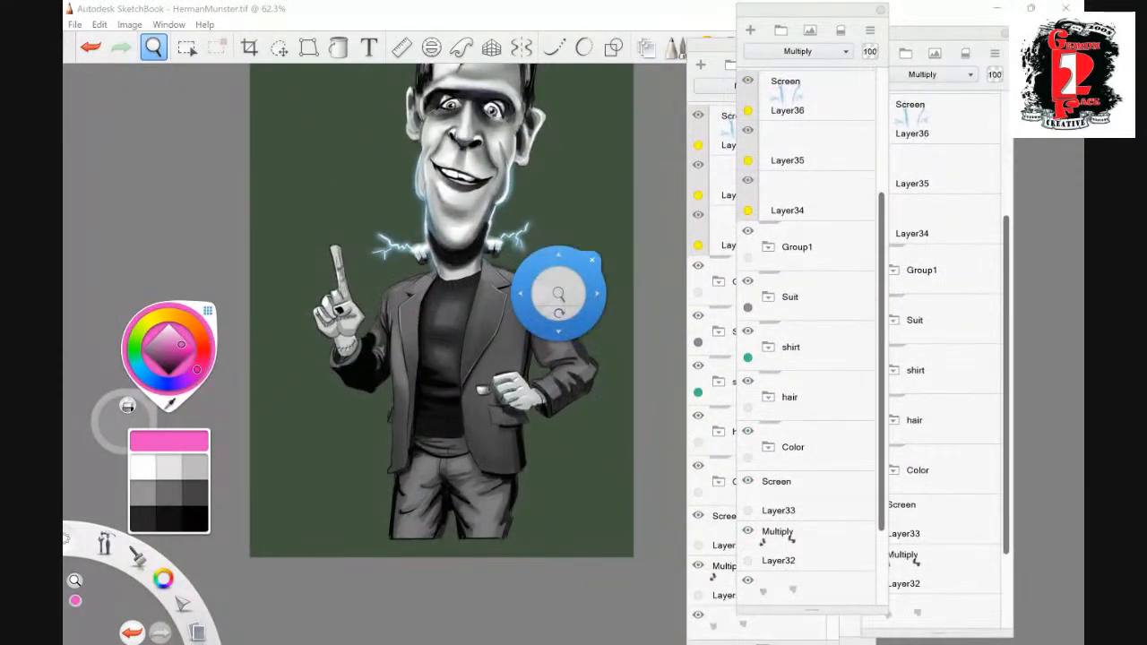
{"action": "left_click", "coordinate": [768, 297]}
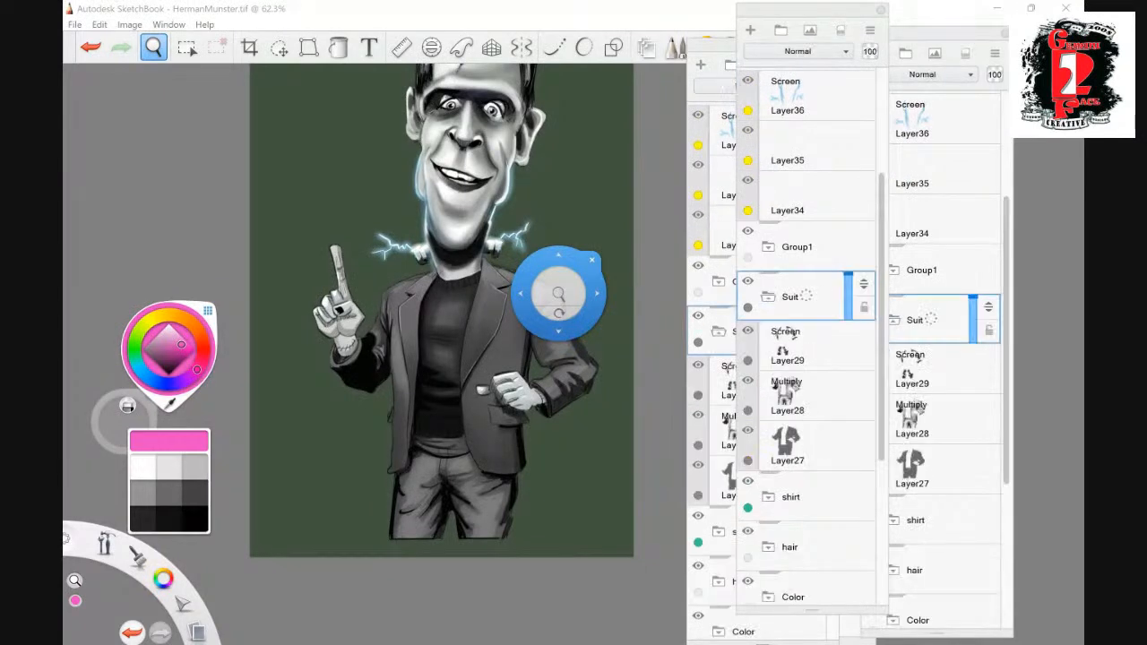
{"action": "left_click", "coordinate": [797, 447]}
{"action": "left_click", "coordinate": [751, 29]}
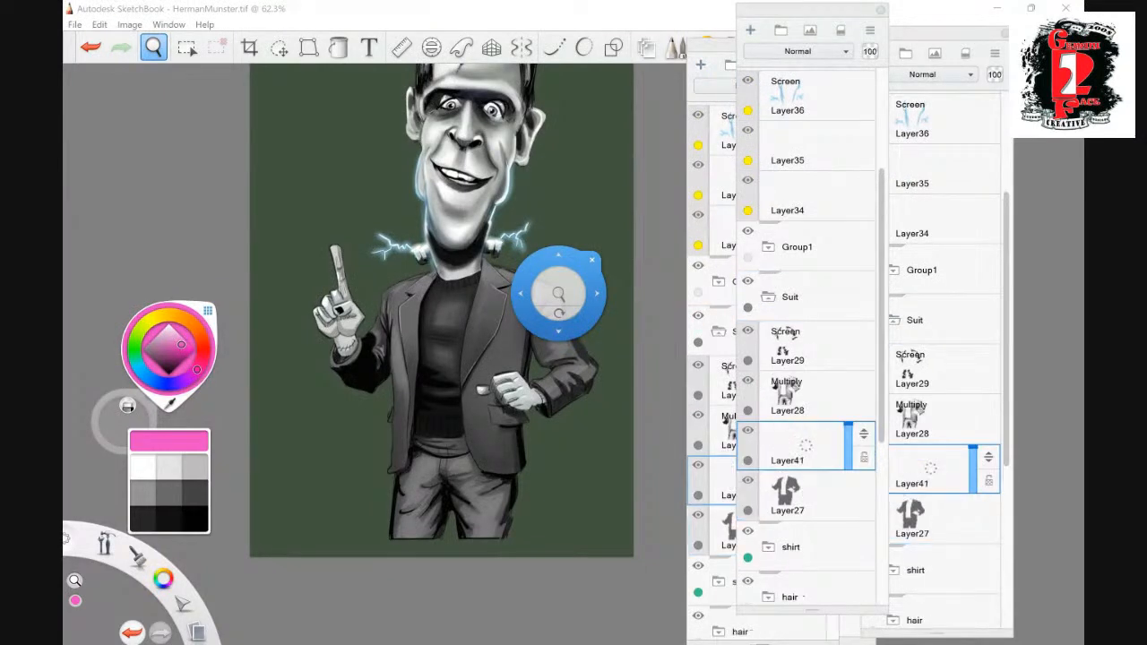
- Duplicate the base suit layer, set the copy to Multiply and lower its opacity to 18
{"action": "left_click", "coordinate": [798, 497]}
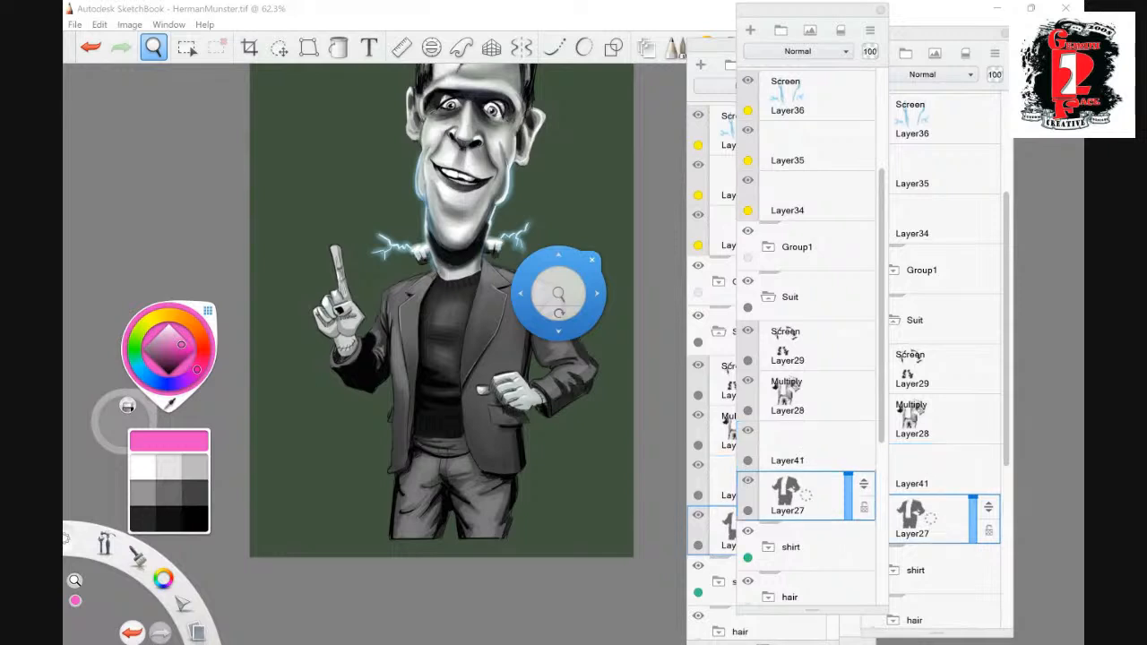
{"action": "key", "text": "ctrl+d"}
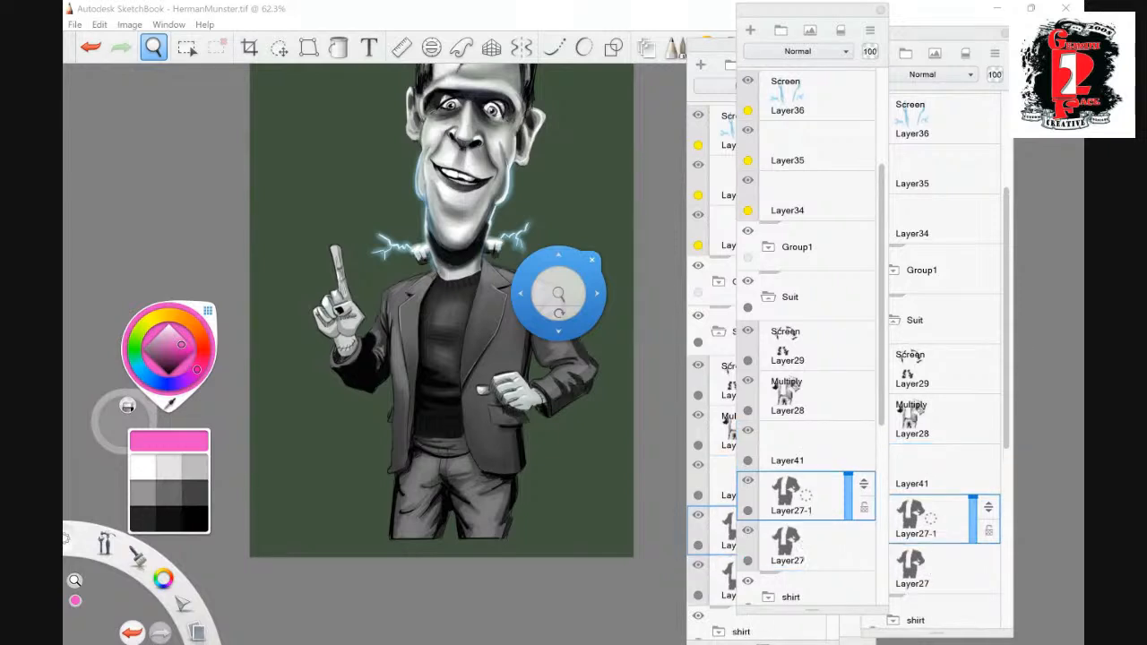
{"action": "left_click", "coordinate": [798, 51]}
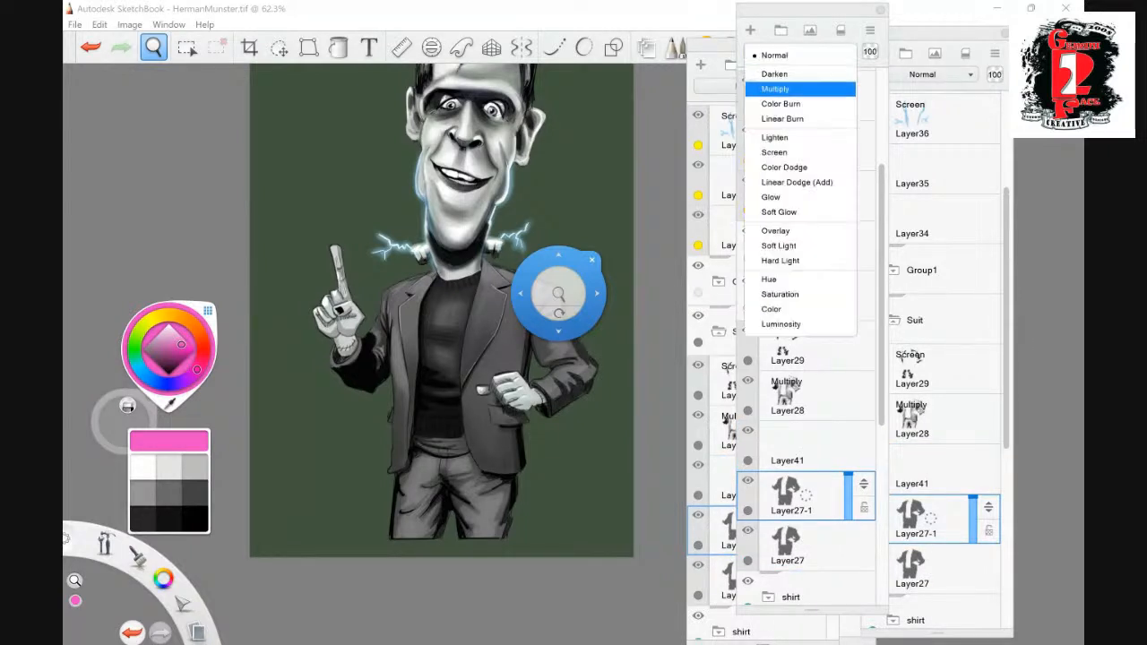
{"action": "left_click", "coordinate": [780, 90]}
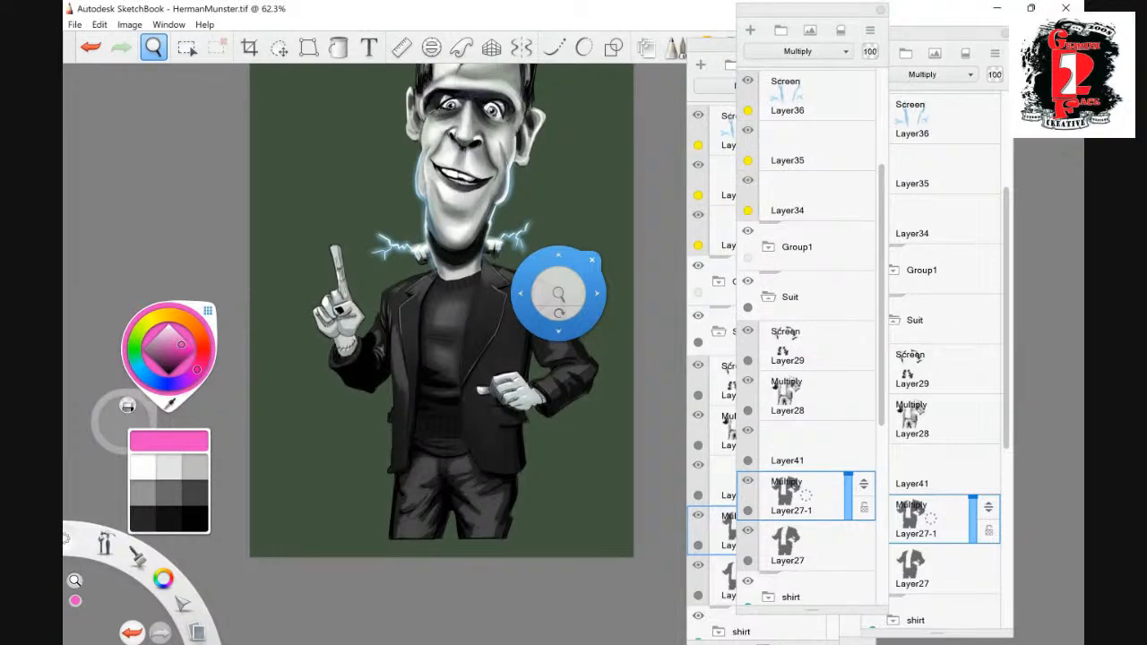
{"action": "left_click_drag", "start_coordinate": [848, 475], "coordinate": [848, 513]}
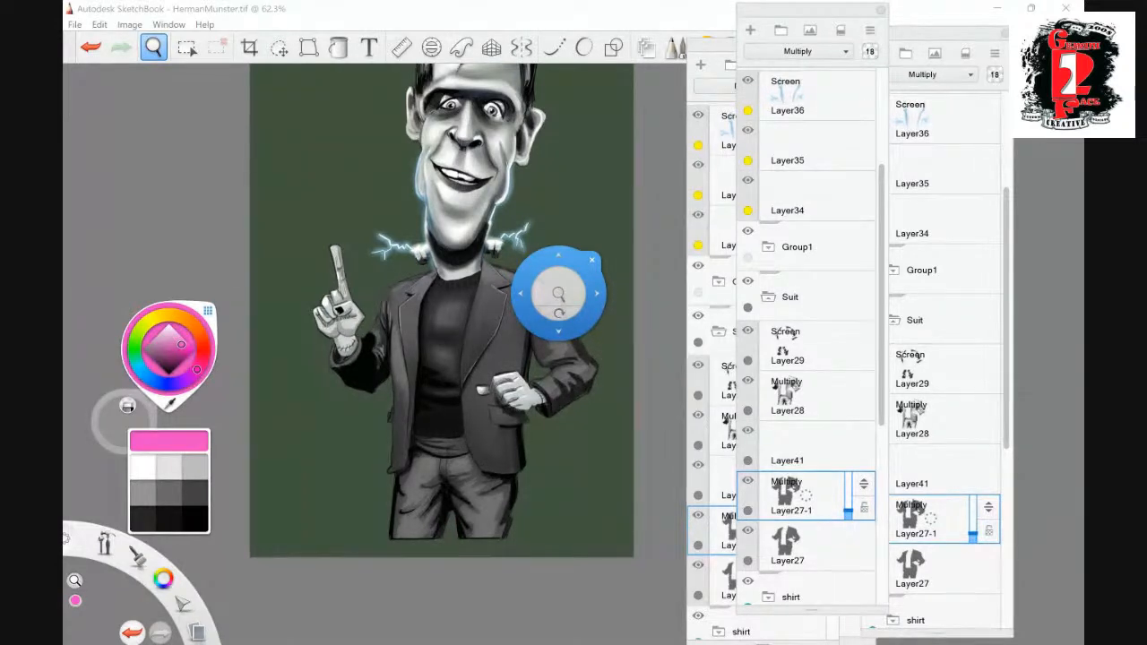
- Set the opacity of the suit's Screen highlight layer to 73 and check the whole figure
{"action": "left_click", "coordinate": [818, 348]}
{"action": "mouse_move", "coordinate": [848, 325]}
{"action": "left_mouse_down"}
{"action": "mouse_move", "coordinate": [848, 352]}
{"action": "mouse_move", "coordinate": [848, 334]}
{"action": "left_mouse_up"}
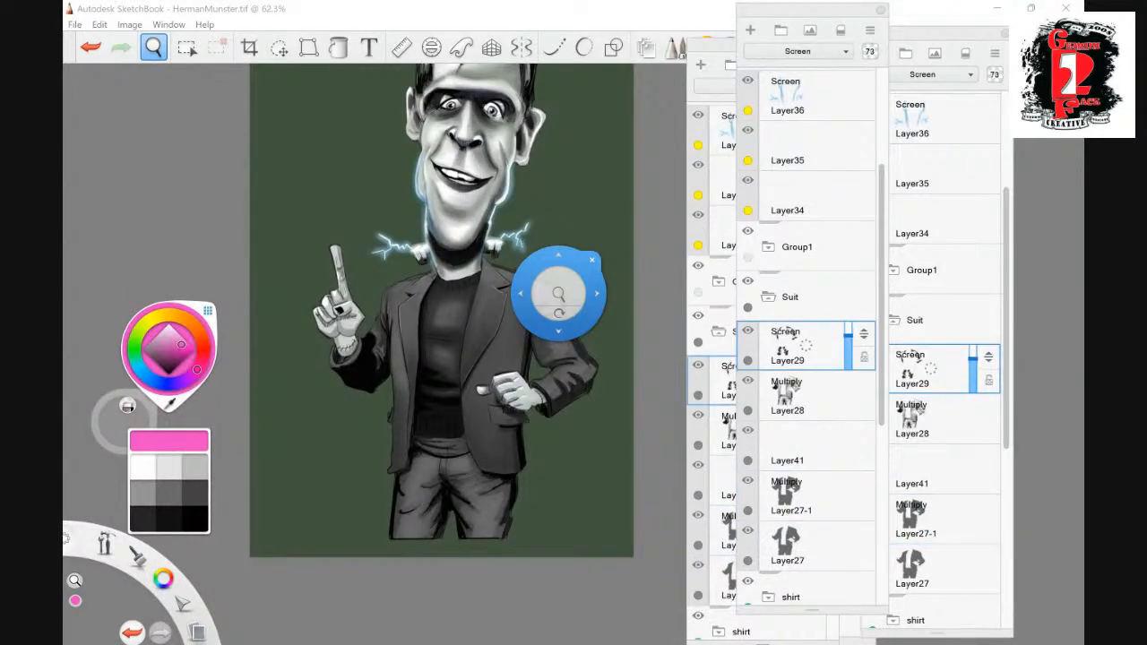
{"action": "left_click_drag", "start_coordinate": [549, 299], "coordinate": [546, 268]}
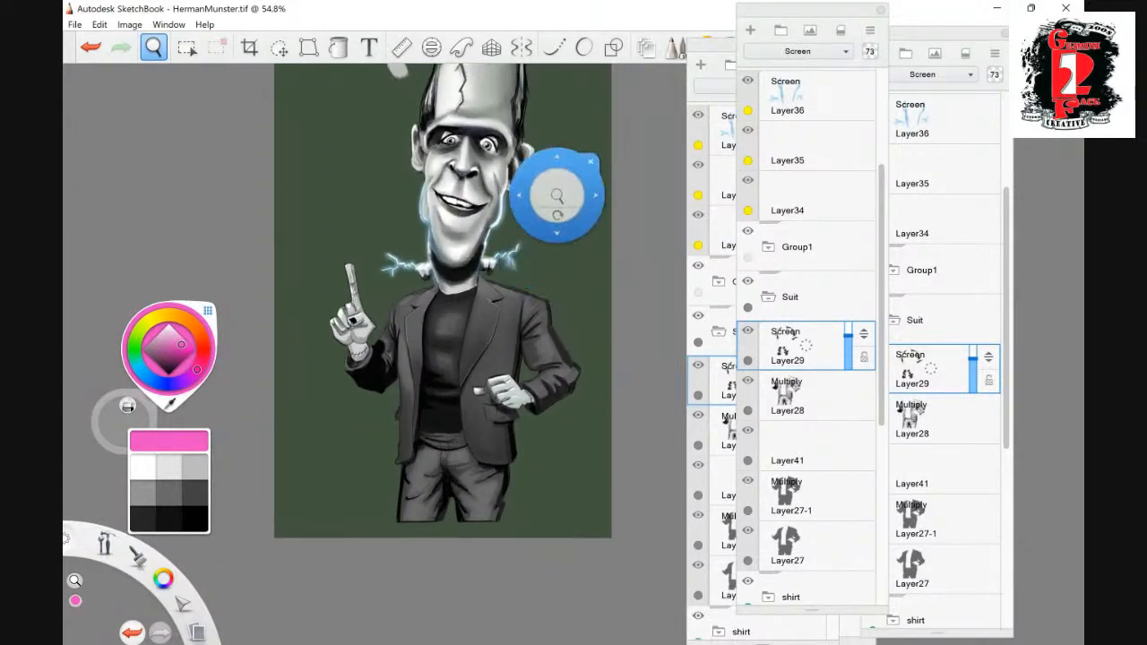
{"action": "left_click_drag", "start_coordinate": [558, 155], "coordinate": [552, 181]}
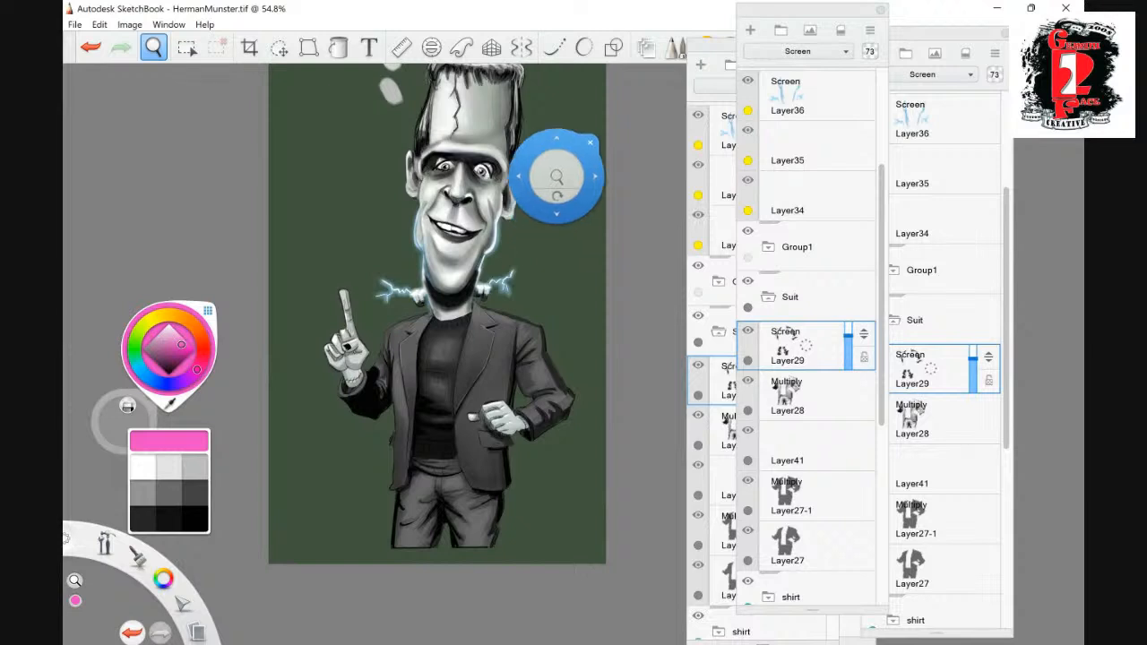
{"action": "left_click_drag", "start_coordinate": [557, 146], "coordinate": [547, 199]}
{"action": "left_click_drag", "start_coordinate": [530, 346], "coordinate": [549, 332]}
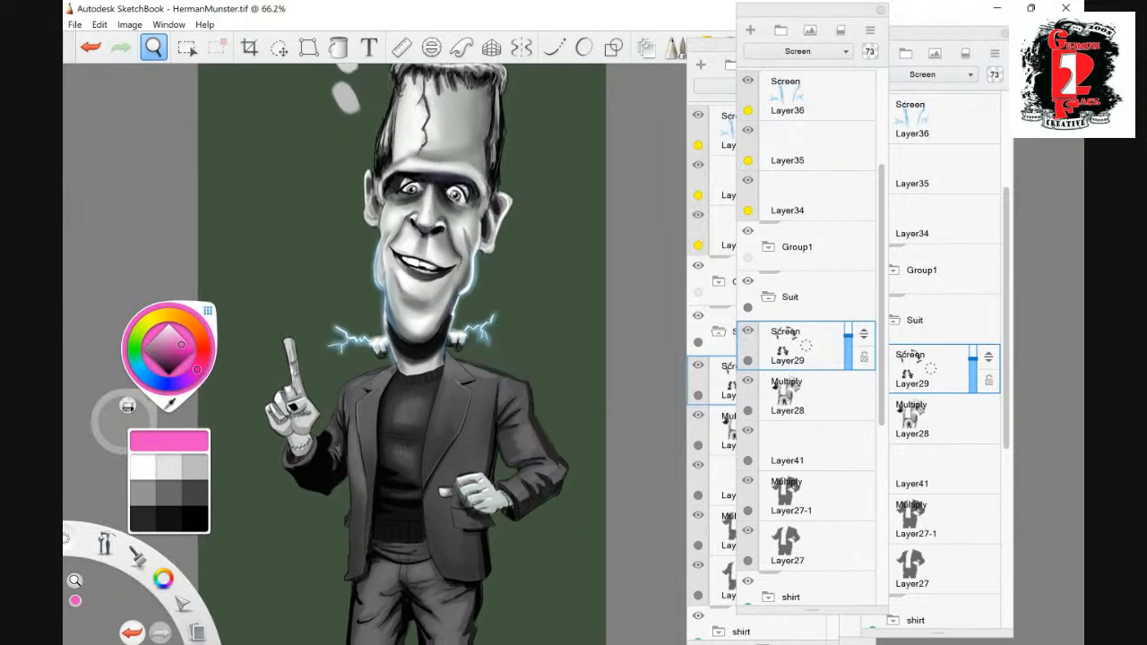
{"action": "left_click_drag", "start_coordinate": [518, 417], "coordinate": [528, 374]}
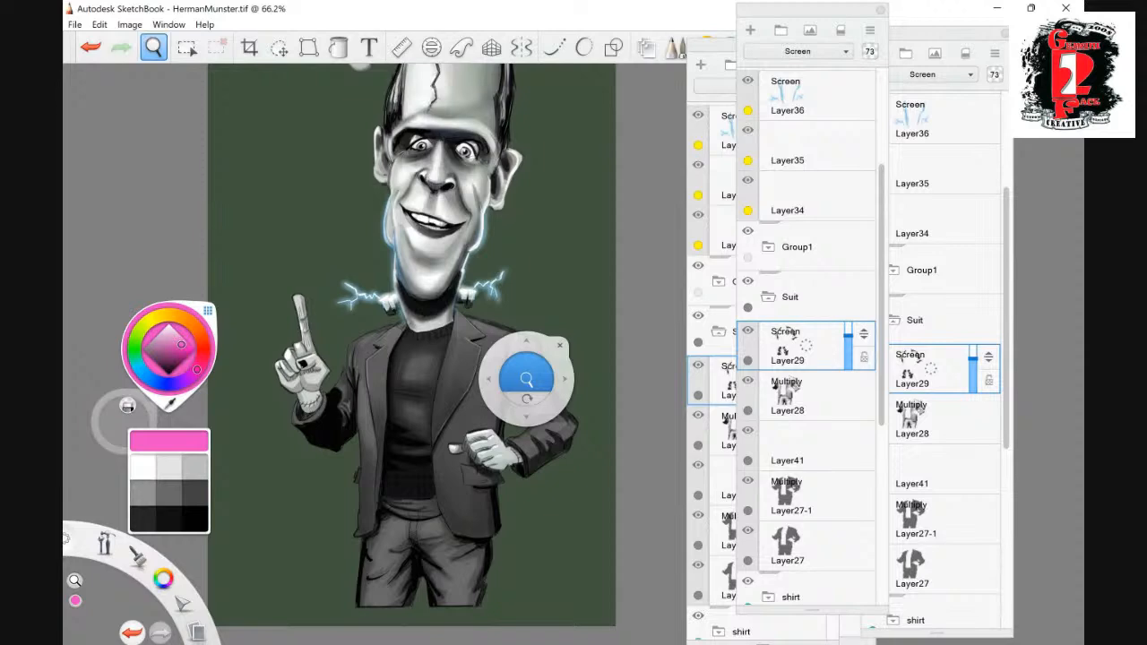
- Add a new layer in the Suit group, pick white, and move the layer to the top of the Efx group
{"action": "left_click", "coordinate": [751, 30]}
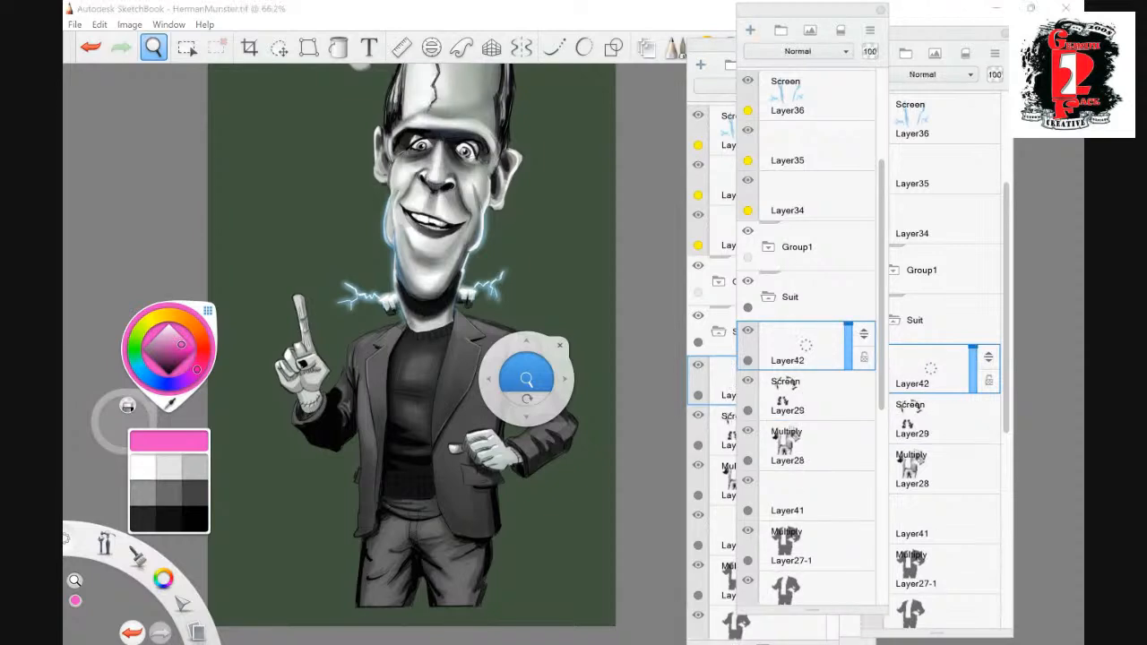
{"action": "left_click", "coordinate": [153, 47]}
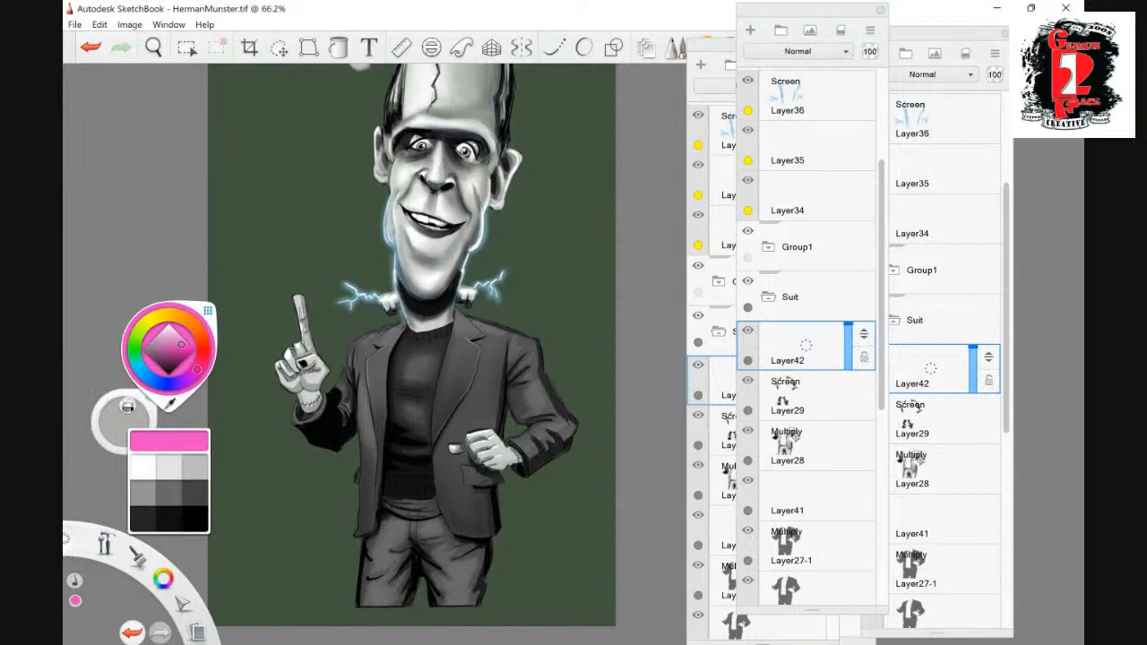
{"action": "left_click", "coordinate": [143, 468]}
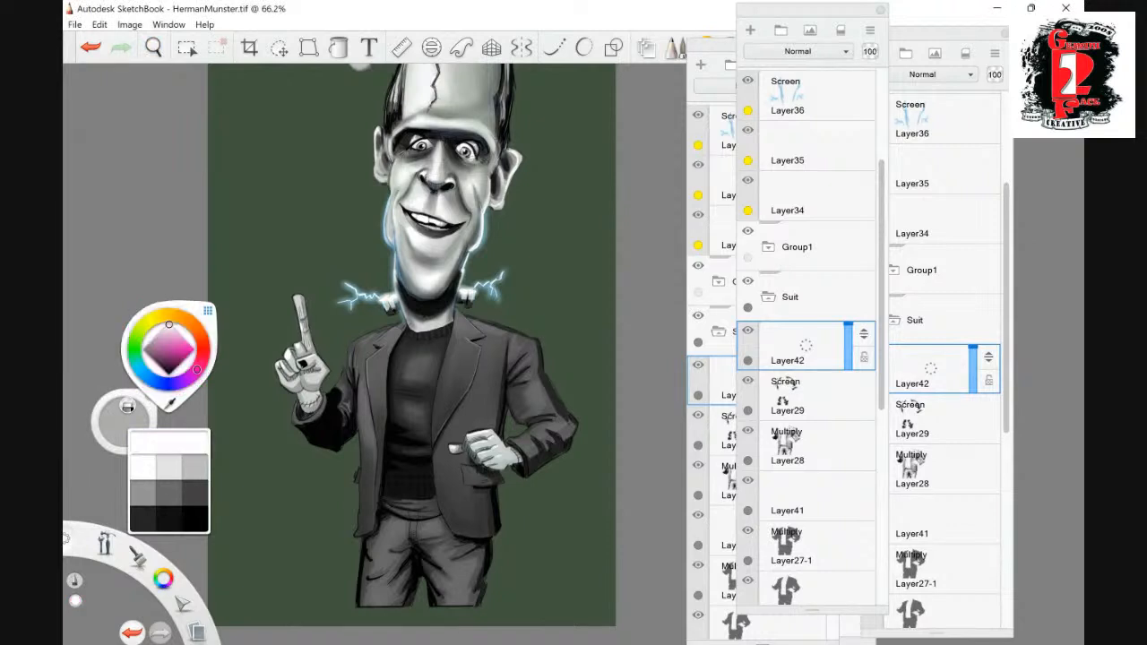
{"action": "left_click", "coordinate": [153, 47]}
{"action": "left_click_drag", "start_coordinate": [648, 367], "coordinate": [610, 359]}
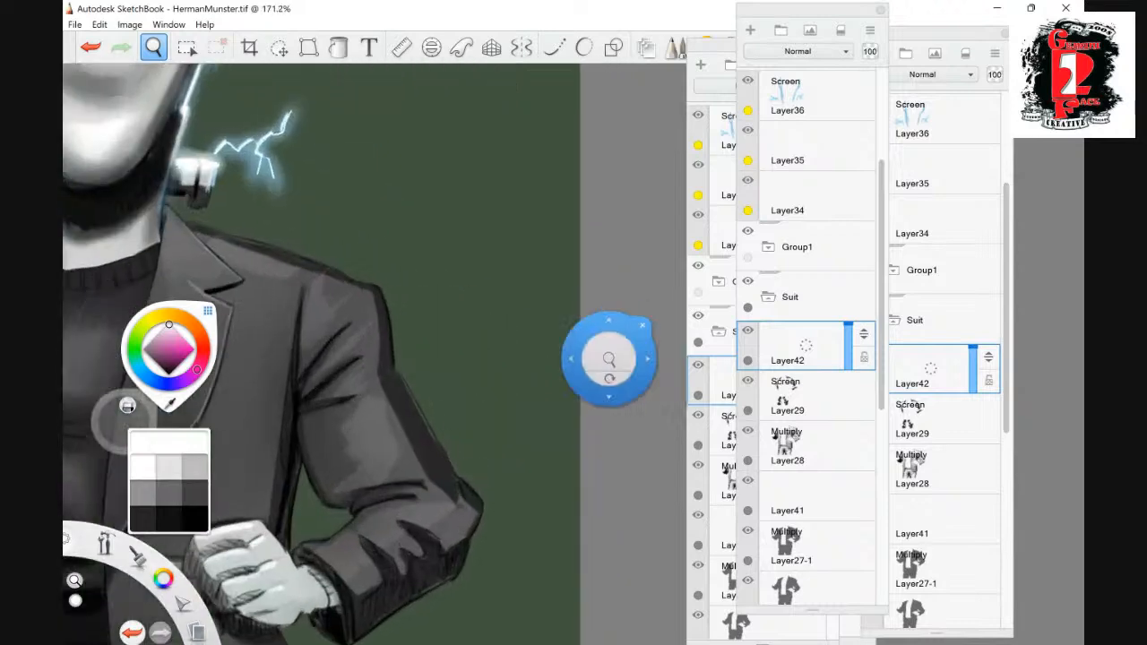
{"action": "left_click", "coordinate": [642, 326]}
{"action": "left_click_drag", "start_coordinate": [864, 334], "coordinate": [864, 77]}
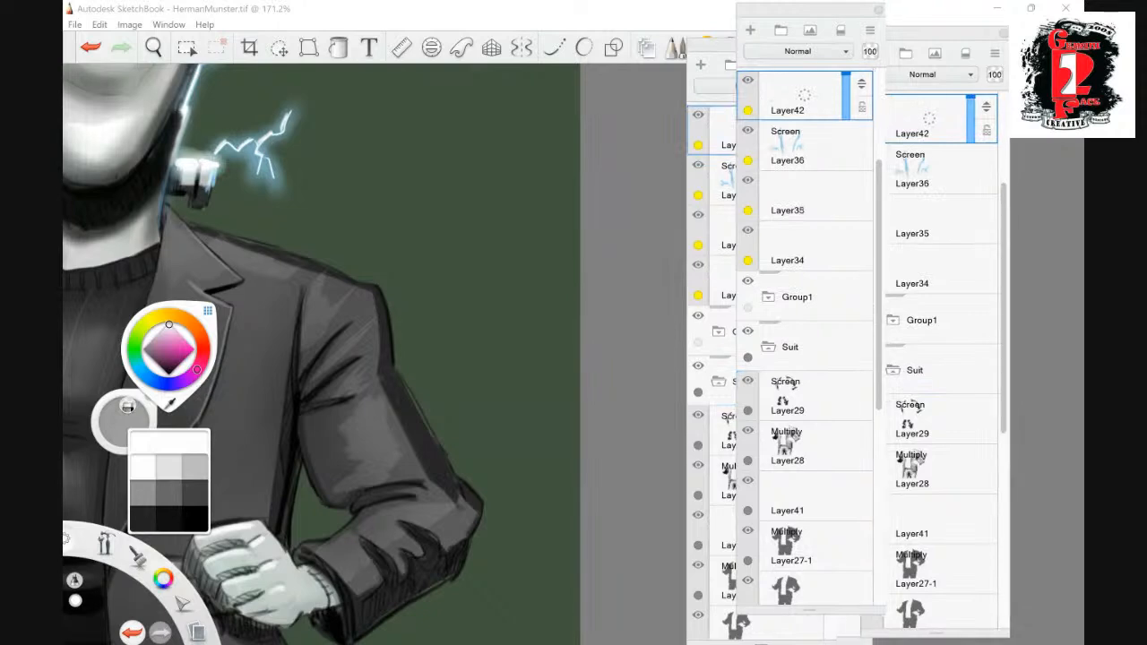
{"action": "scroll", "coordinate": [807, 341], "scroll_direction": "up", "scroll_amount": 3}
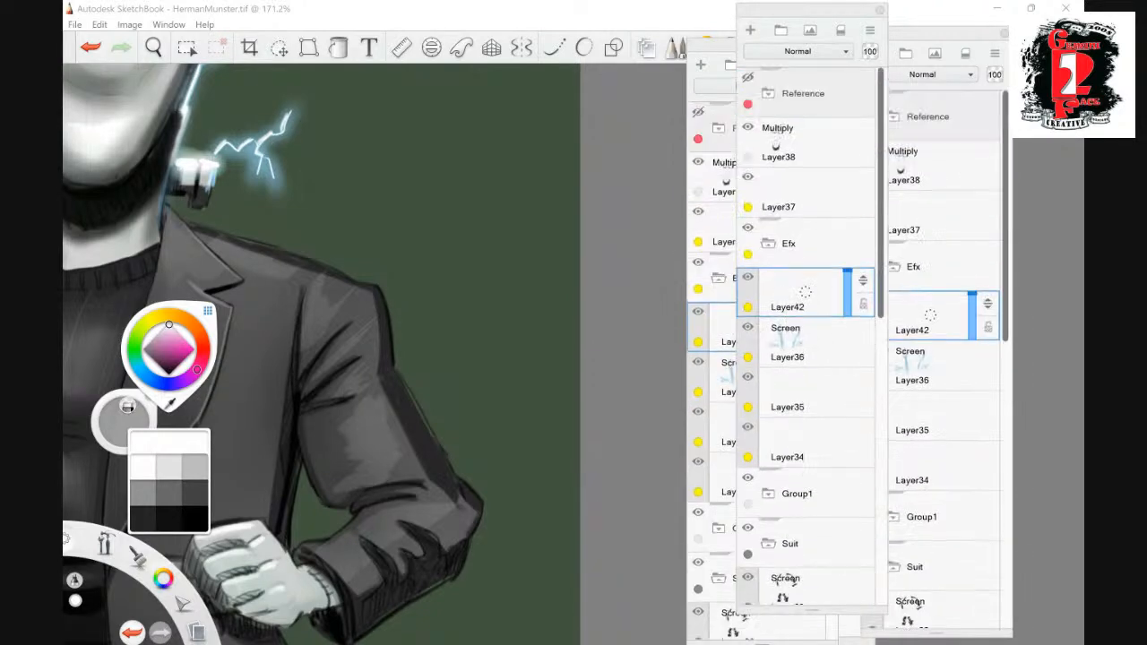
- Add a layer above the top Multiply layer and paint a thin white rim line along the jacket's outer sleeve and shoulder
{"action": "left_click", "coordinate": [796, 143]}
{"action": "key", "text": "ctrl+l"}
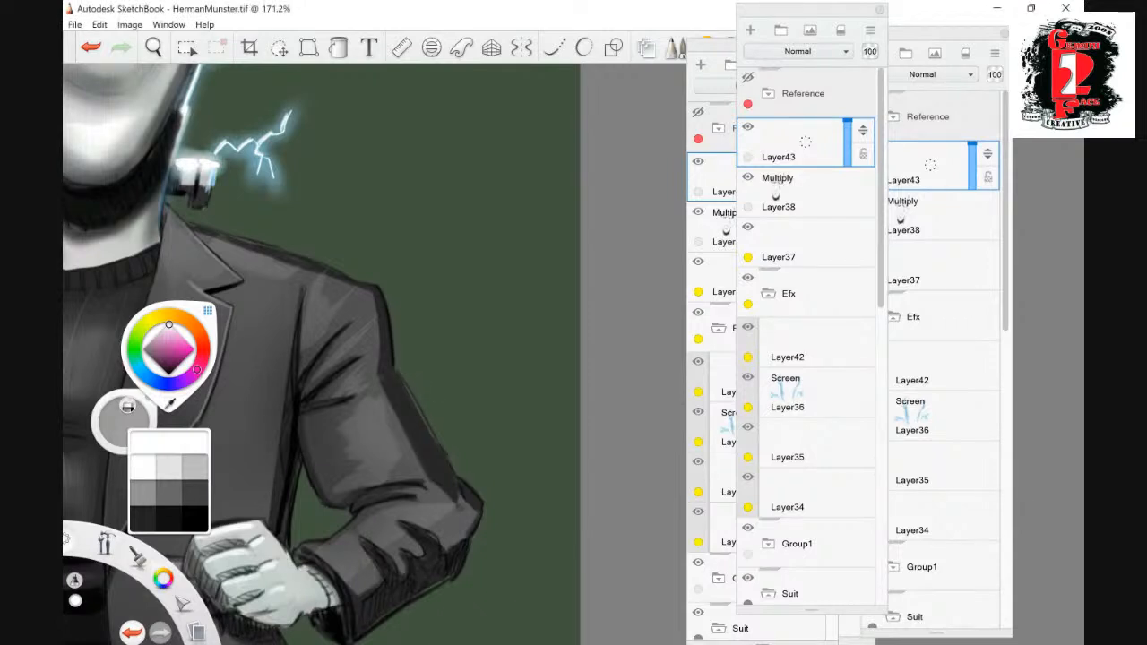
{"action": "left_click_drag", "start_coordinate": [394, 370], "coordinate": [462, 478]}
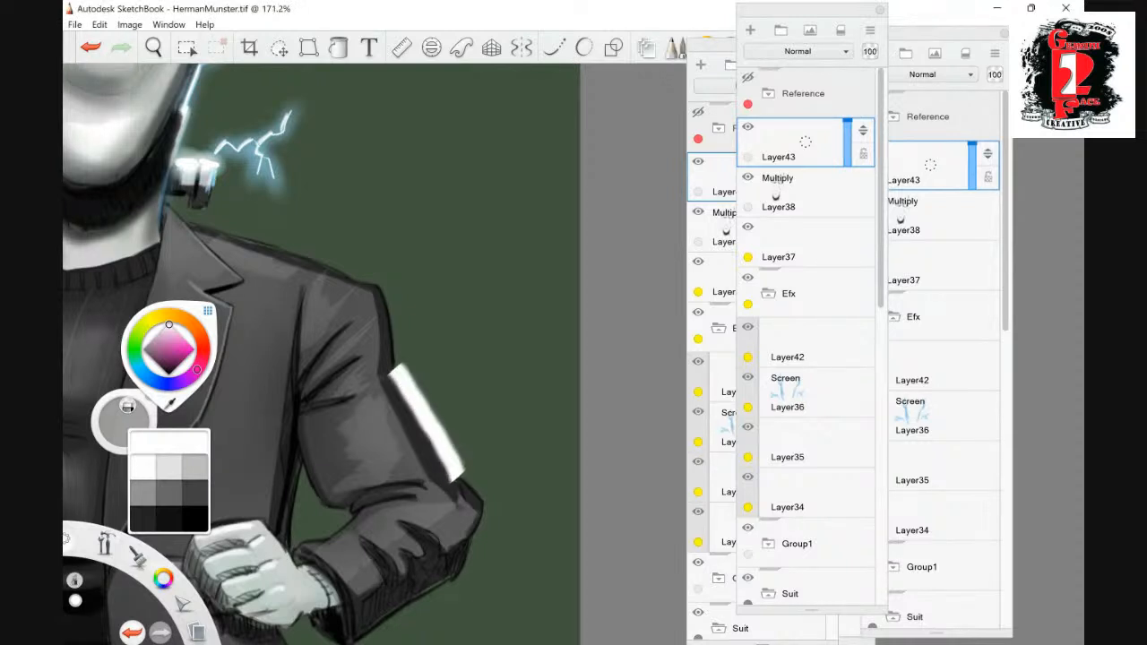
{"action": "key", "text": "ctrl+z"}
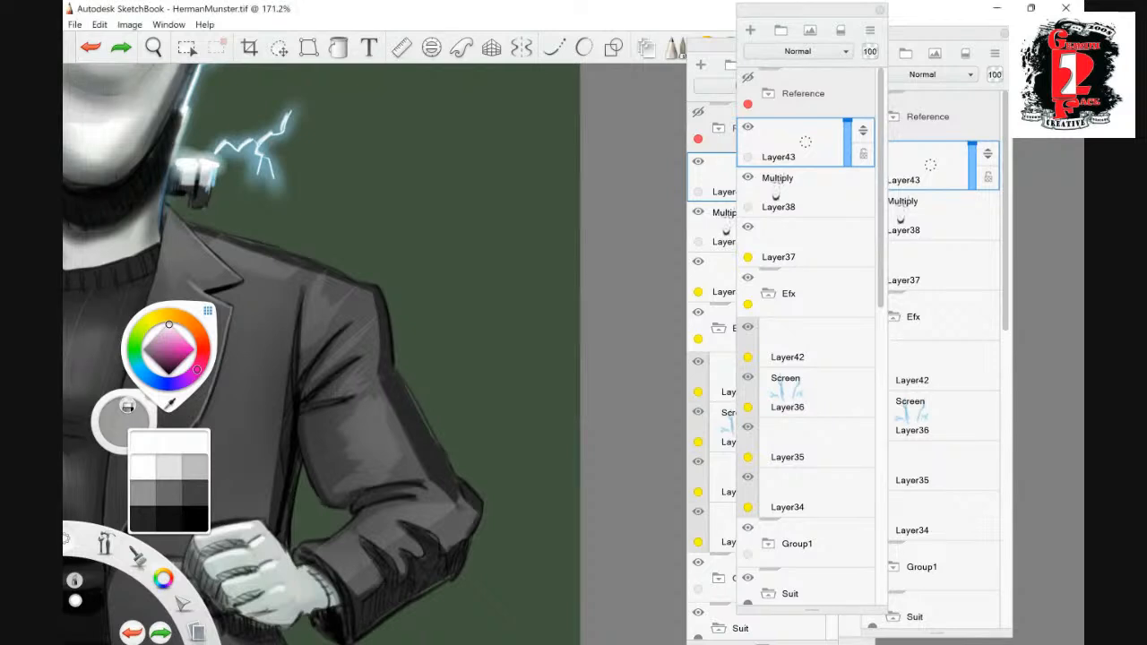
{"action": "mouse_move", "coordinate": [395, 366]}
{"action": "left_mouse_down"}
{"action": "mouse_move", "coordinate": [483, 500]}
{"action": "mouse_move", "coordinate": [475, 538]}
{"action": "left_mouse_up"}
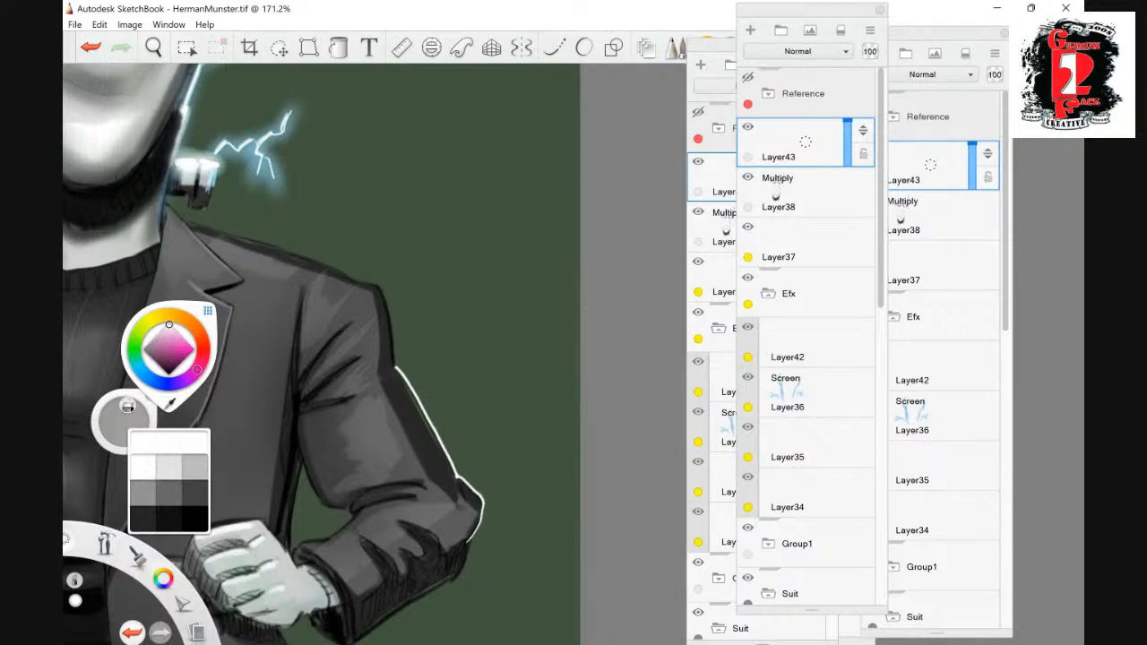
{"action": "mouse_move", "coordinate": [395, 367]}
{"action": "left_mouse_down"}
{"action": "mouse_move", "coordinate": [356, 276]}
{"action": "mouse_move", "coordinate": [269, 243]}
{"action": "left_mouse_up"}
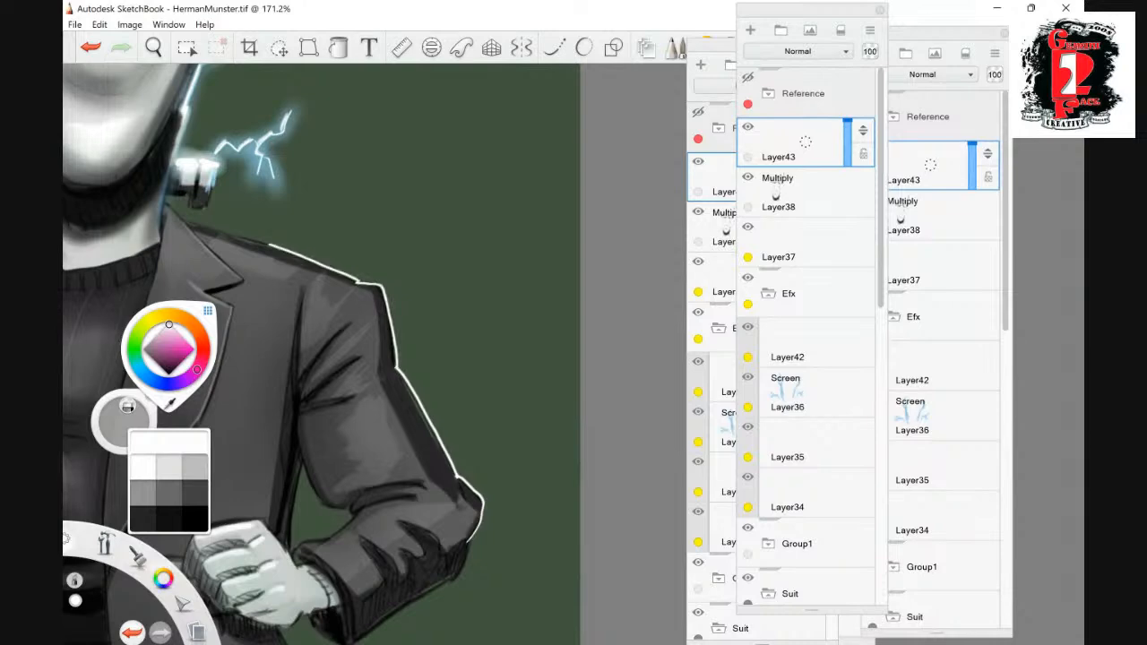
- Check the white rim line on the jacket, delete its layer, and bring the whole caricature into view
{"action": "left_click", "coordinate": [153, 46]}
{"action": "left_click_drag", "start_coordinate": [596, 275], "coordinate": [555, 264]}
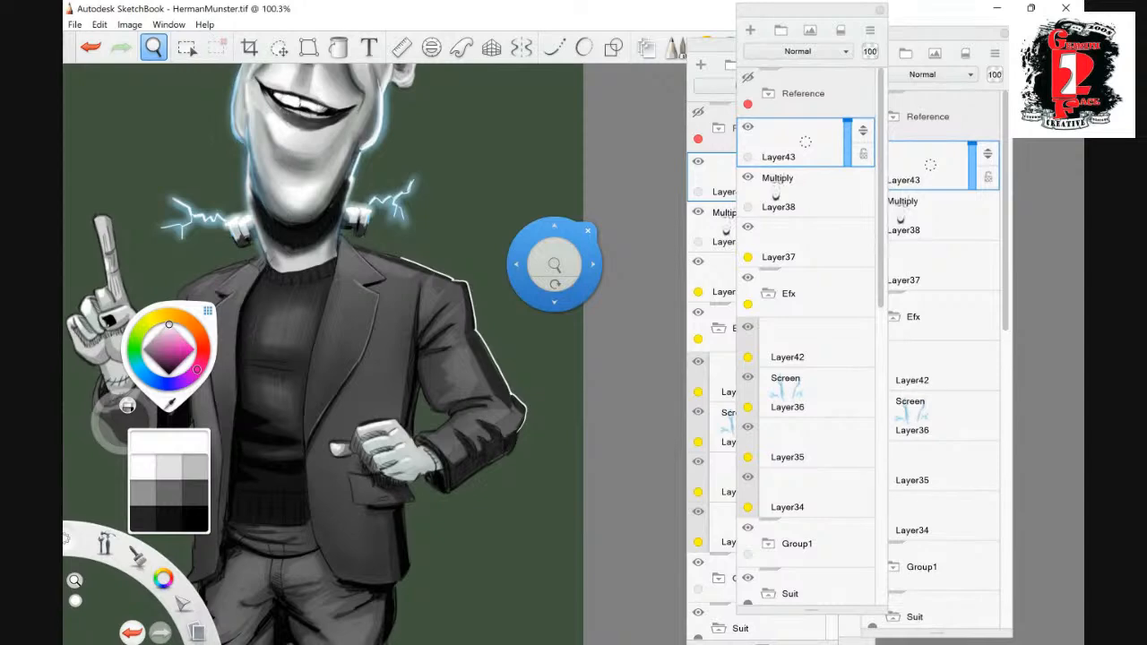
{"action": "key", "text": "Delete"}
{"action": "mouse_move", "coordinate": [553, 266]}
{"action": "left_mouse_down"}
{"action": "mouse_move", "coordinate": [493, 235]}
{"action": "mouse_move", "coordinate": [505, 240]}
{"action": "mouse_move", "coordinate": [511, 366]}
{"action": "left_mouse_up"}
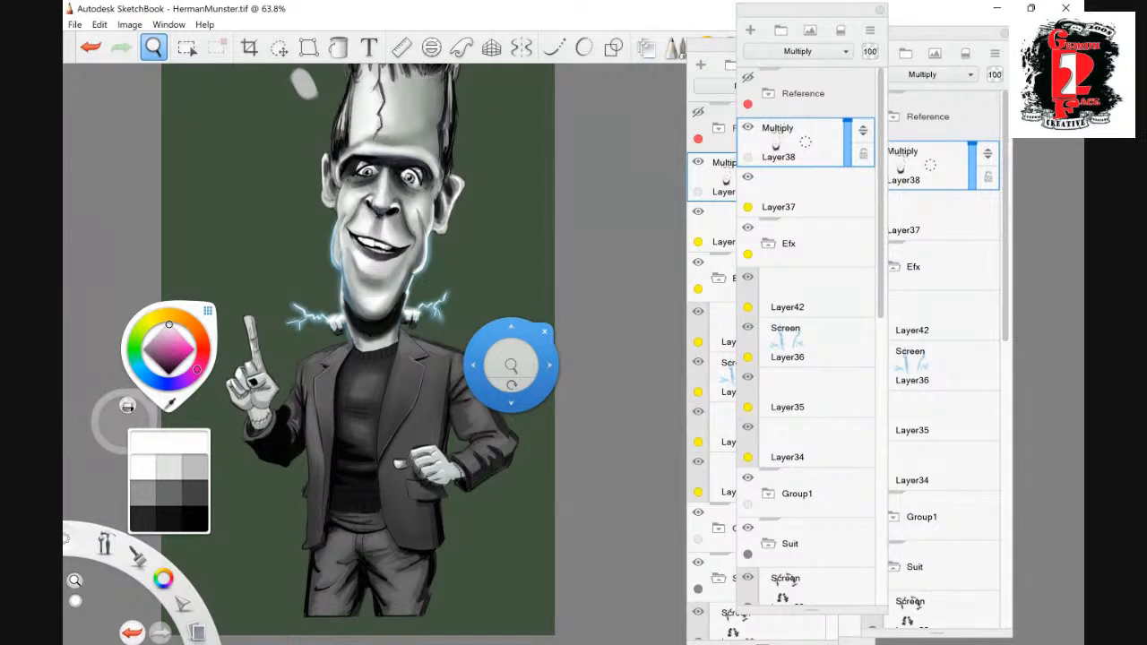
{"action": "left_click_drag", "start_coordinate": [511, 366], "coordinate": [520, 467]}
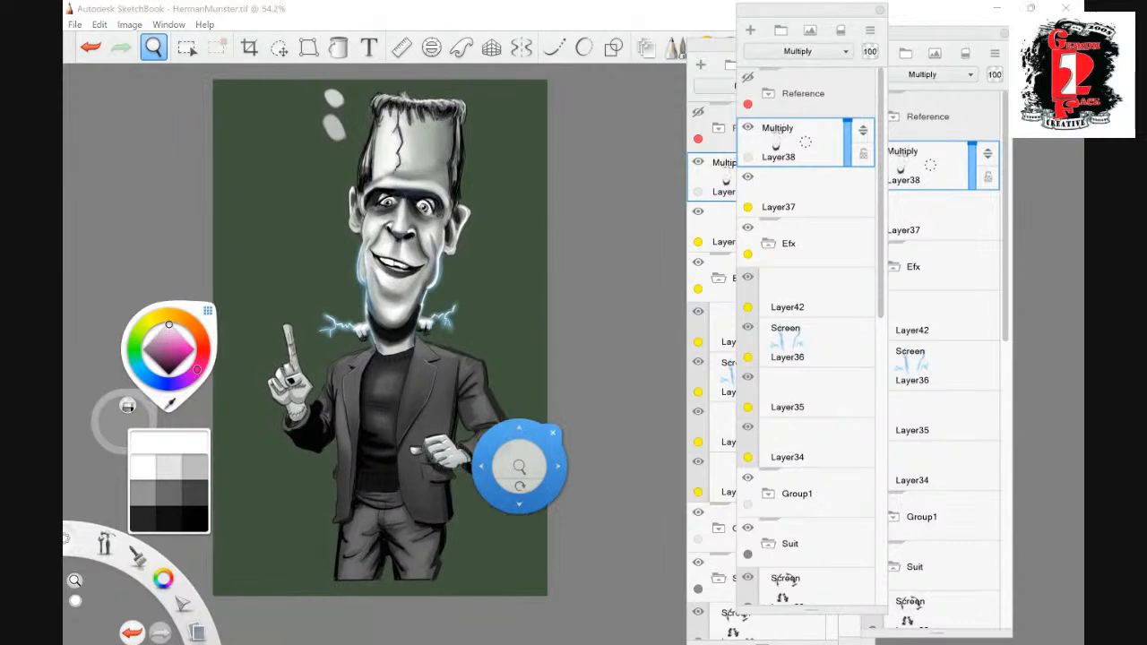